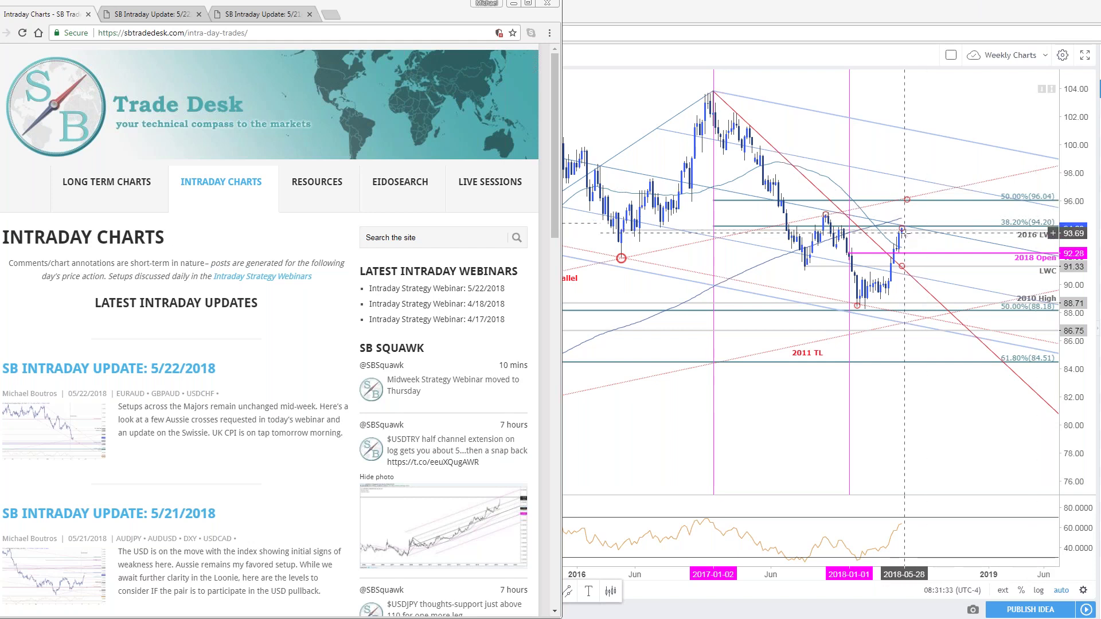
Switch to the TradingView weekly US Dollar Index chart and examine price action and trendlines from 2012 to 2018
click(947, 454)
scroll(968, 418, up, 1)
drag(1078, 471, 1088, 370)
scroll(937, 256, down, 2)
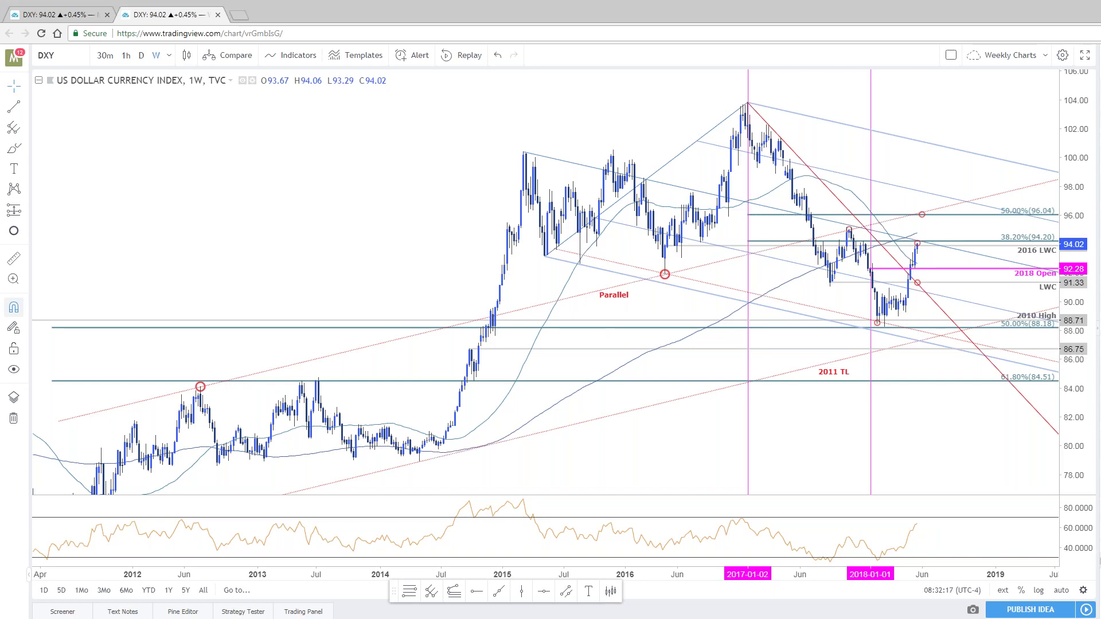
Switch to the MB Standard layout, load SPX500 and maximize its 240-minute chart
click(57, 14)
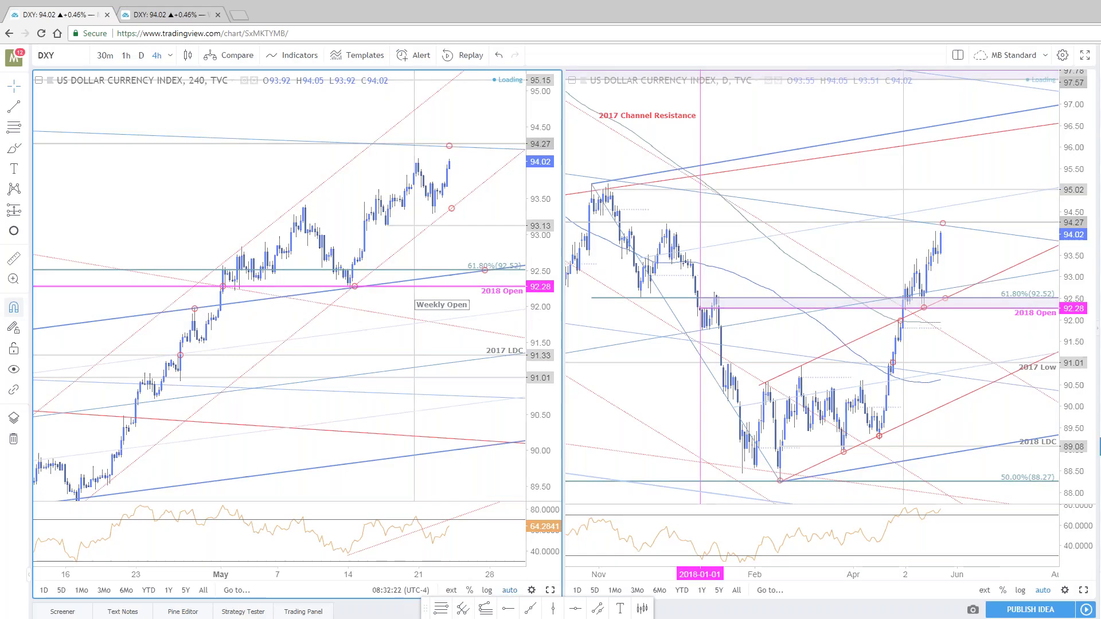
key(Down)
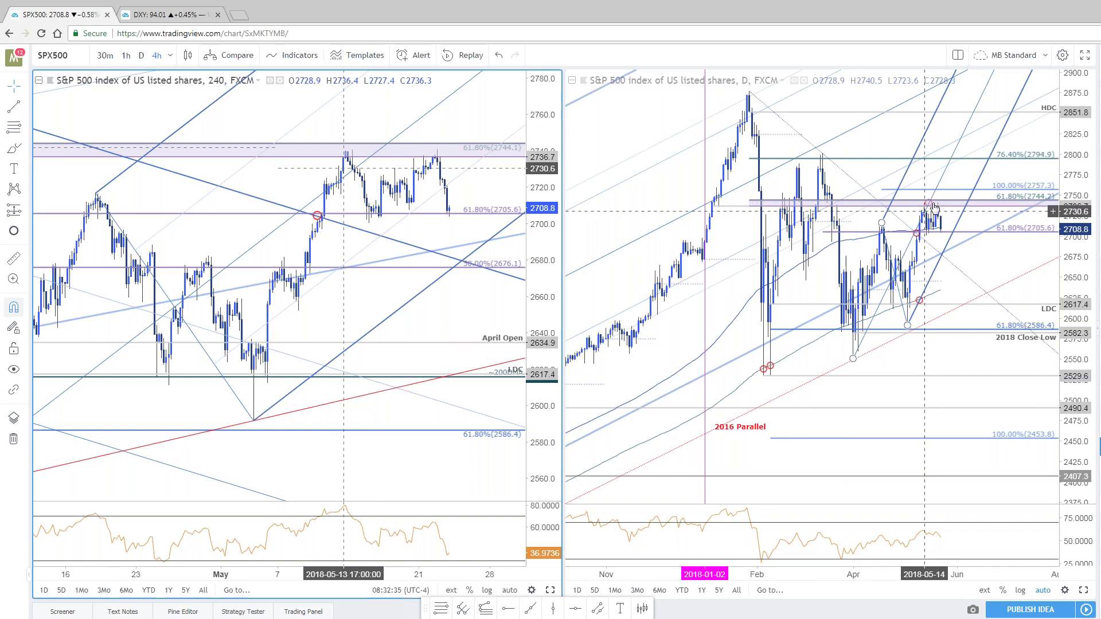
click(552, 590)
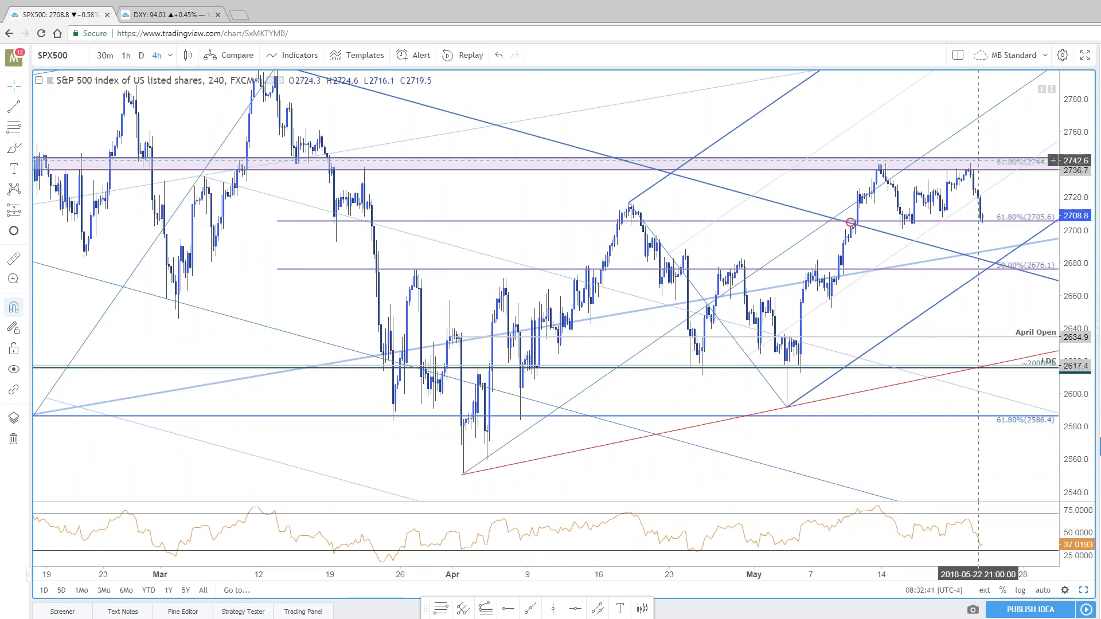
Place a copy of the red circle marker where the rising blue trendlines cross near 2690 on SPX500, and restore the two-chart layout
drag(984, 172, 859, 143)
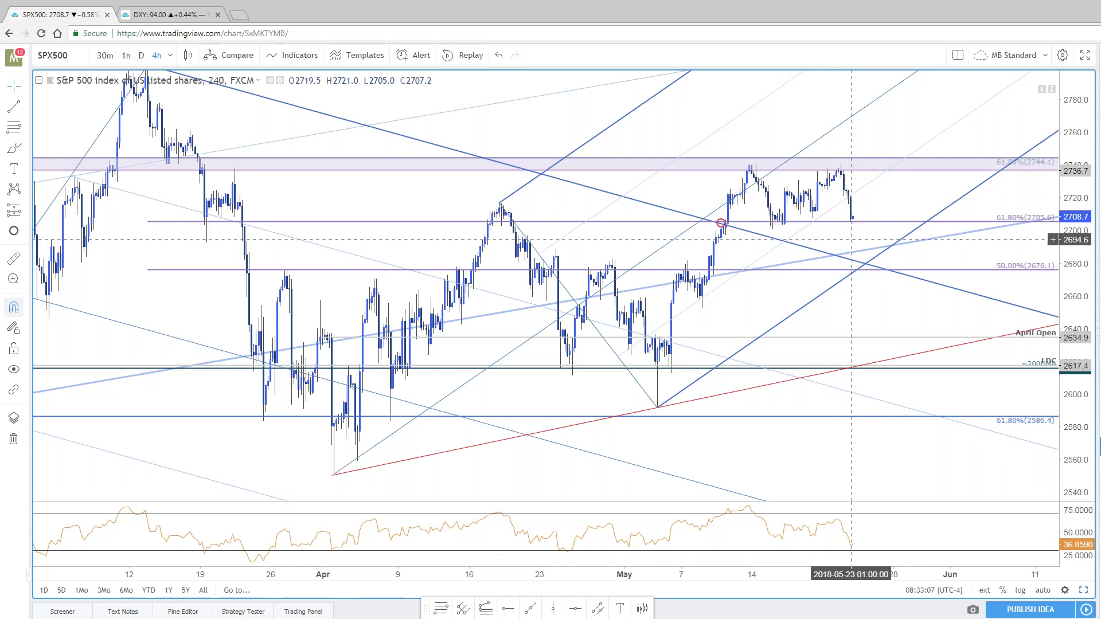
mouse_move(719, 227)
mouse_down()
mouse_move(870, 275)
mouse_move(882, 256)
mouse_up()
click(898, 222)
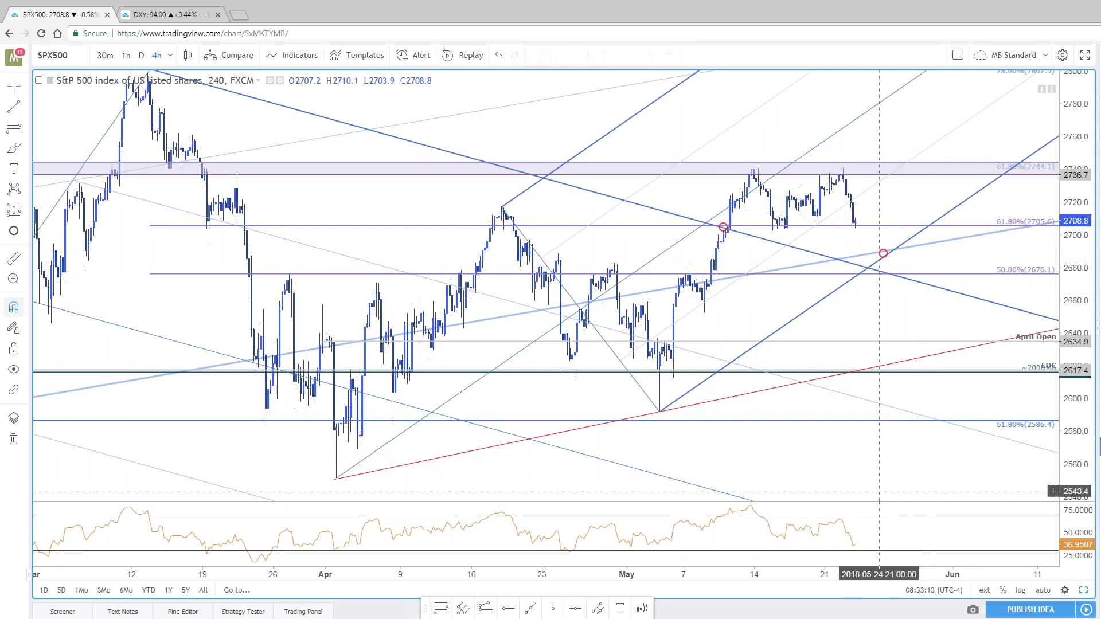
drag(542, 112, 561, 129)
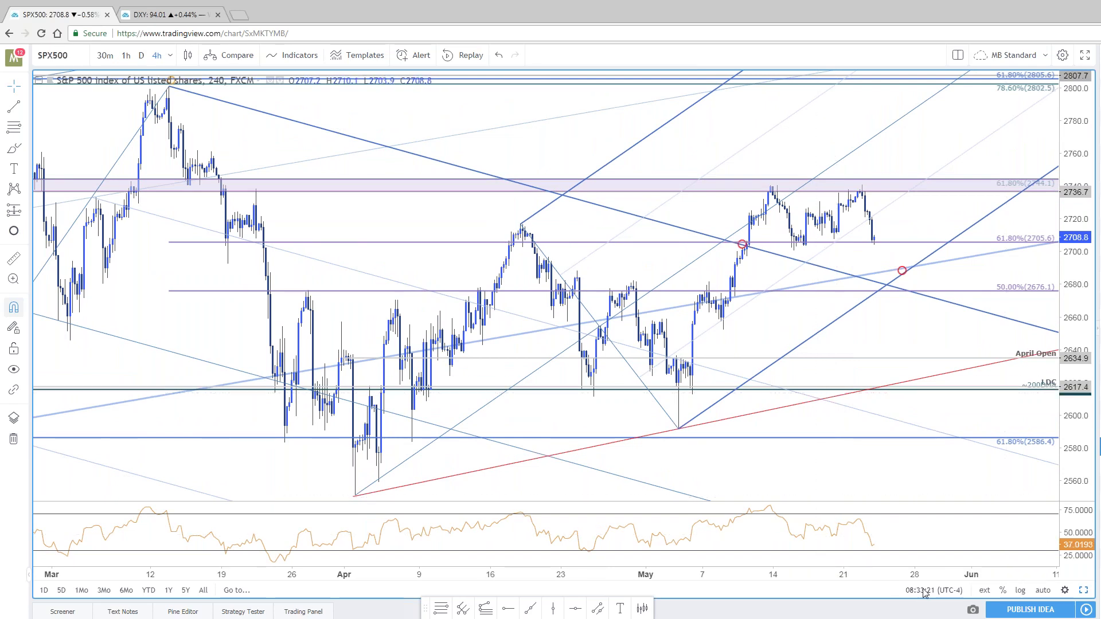
click(1082, 592)
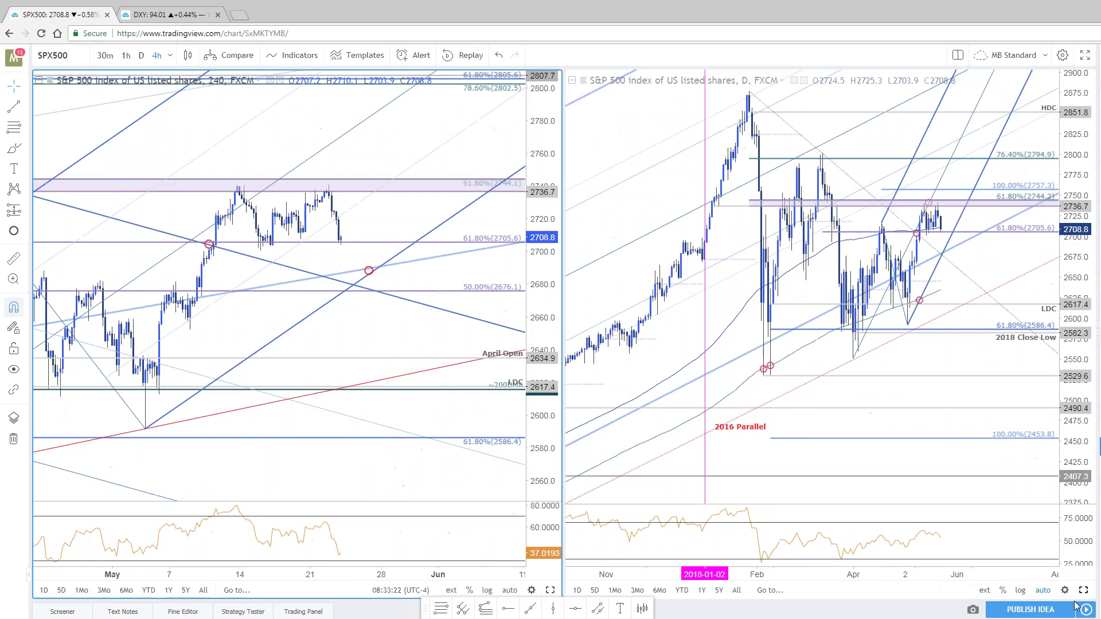
Load DXY in the MB Standard layout and maximize its daily chart
click(158, 16)
click(58, 14)
key(Down)
click(1083, 590)
Examine the daily US Dollar Index chart's recent rally against the 2018 Open, the channel lines and the resistance at 94.27
scroll(760, 367, up, 1)
scroll(760, 367, up, 1)
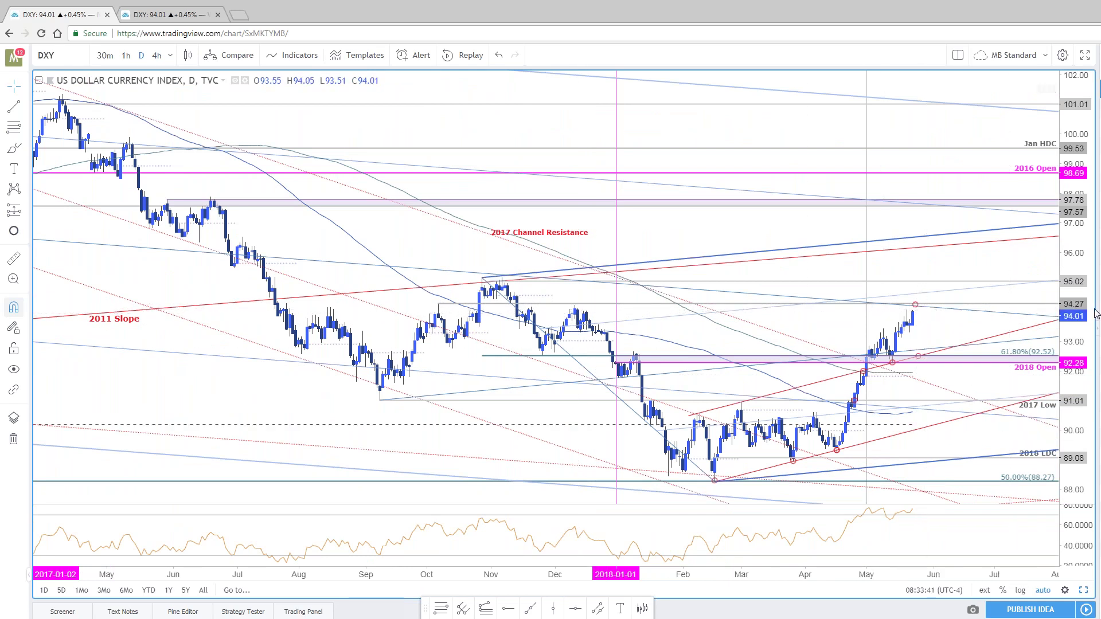
scroll(851, 310, down, 2)
scroll(851, 310, down, 2)
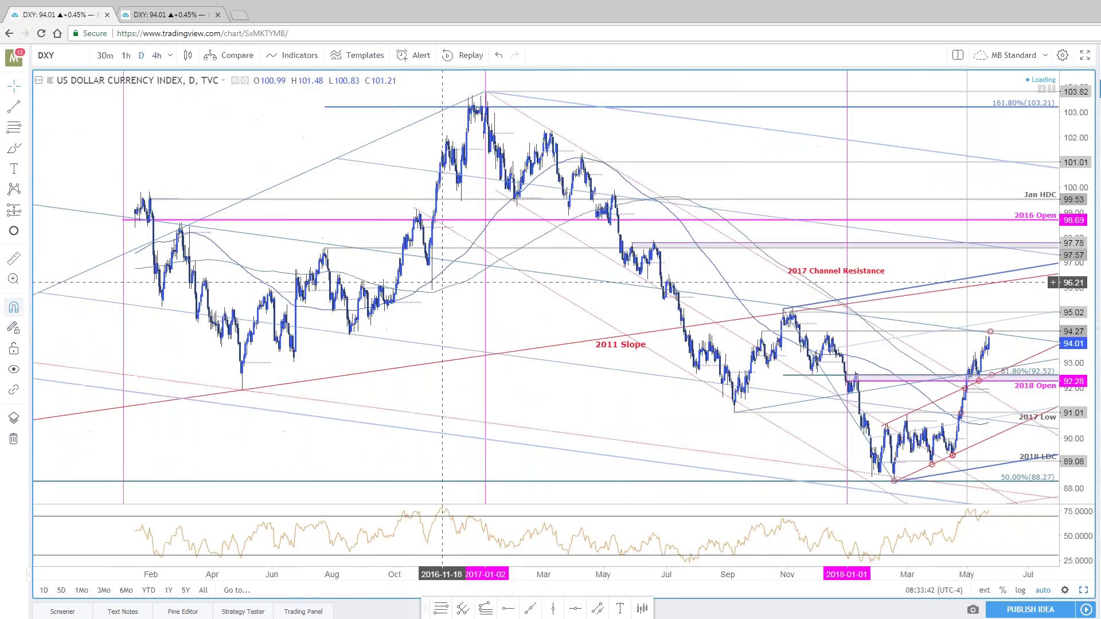
scroll(950, 396, up, 2)
scroll(950, 396, up, 1)
scroll(965, 259, up, 1)
drag(963, 259, 782, 259)
scroll(749, 544, down, 1)
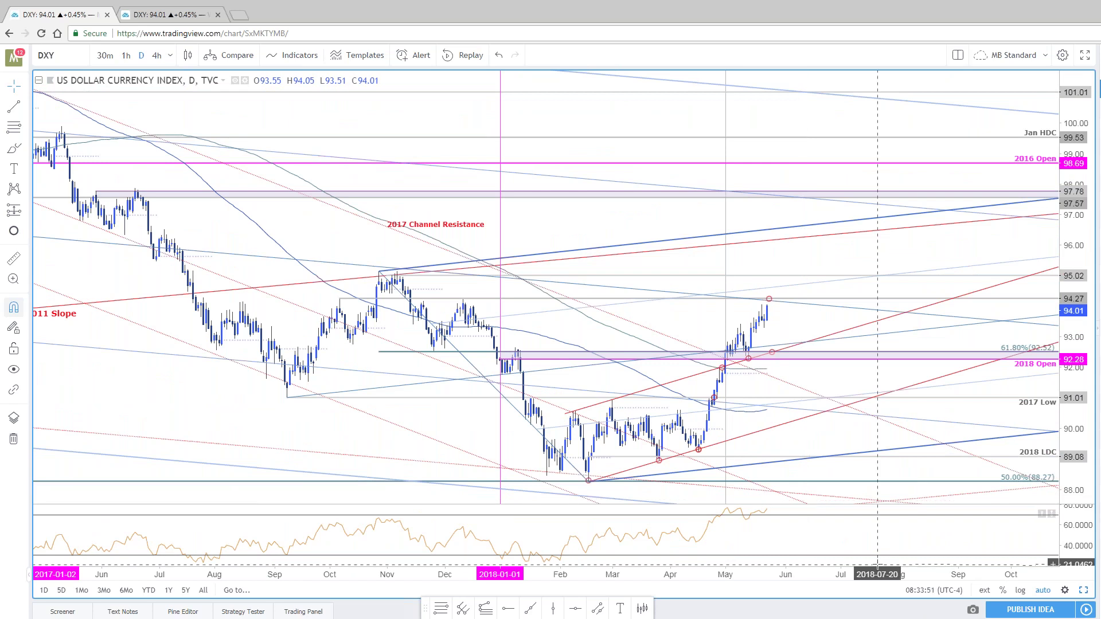
drag(741, 531, 781, 531)
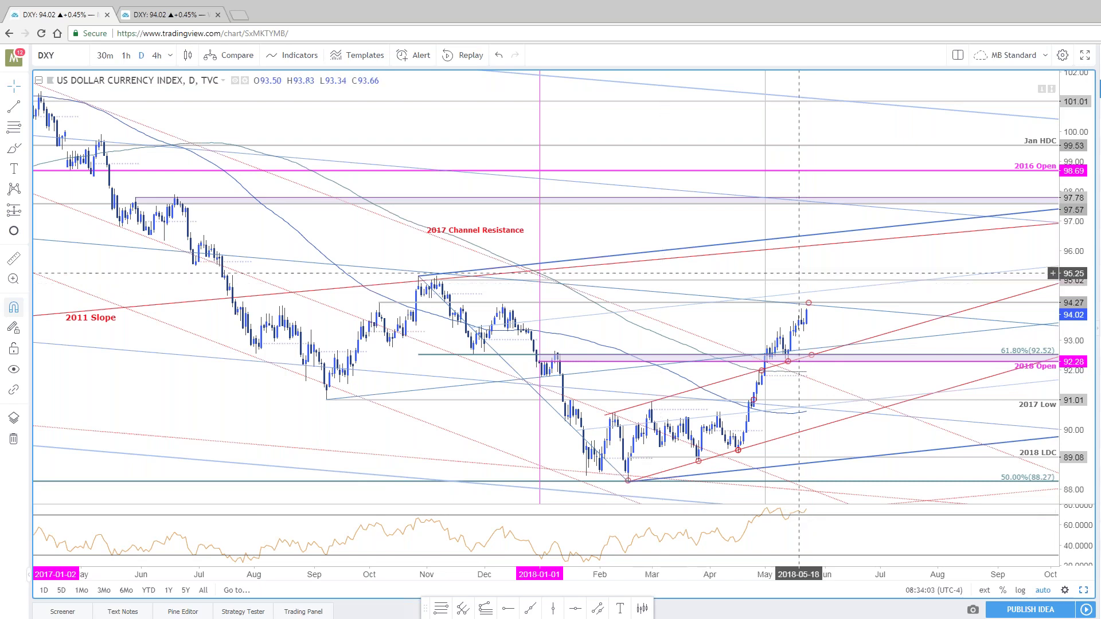
scroll(858, 300, up, 1)
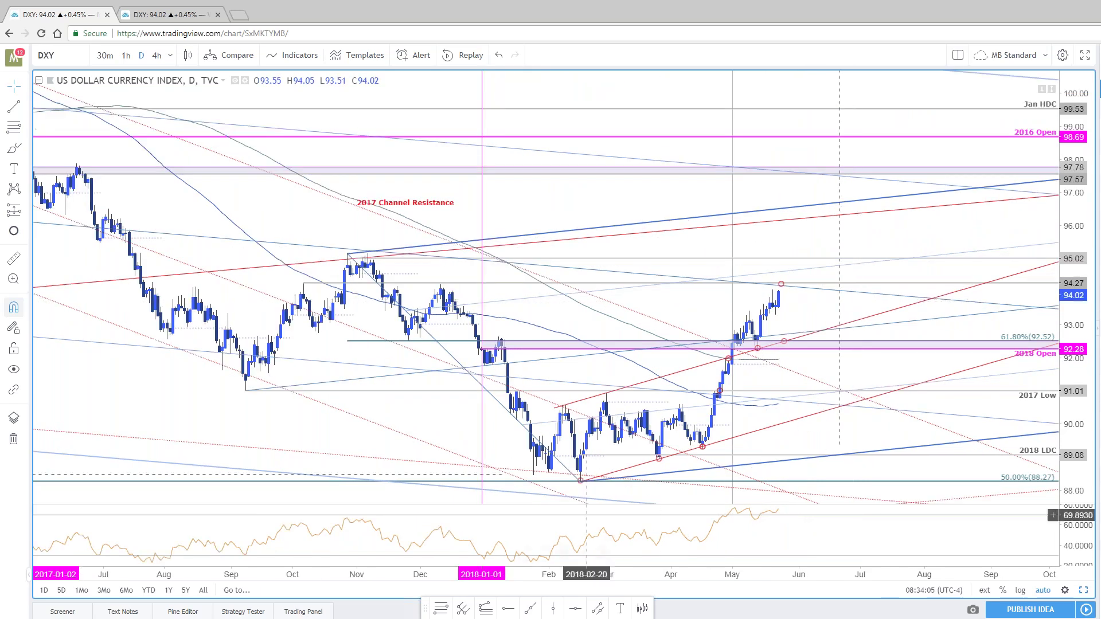
Maximize the US Dollar Index 240-minute chart and adjust the rising trendline drawn on its RSI
click(1084, 591)
click(558, 592)
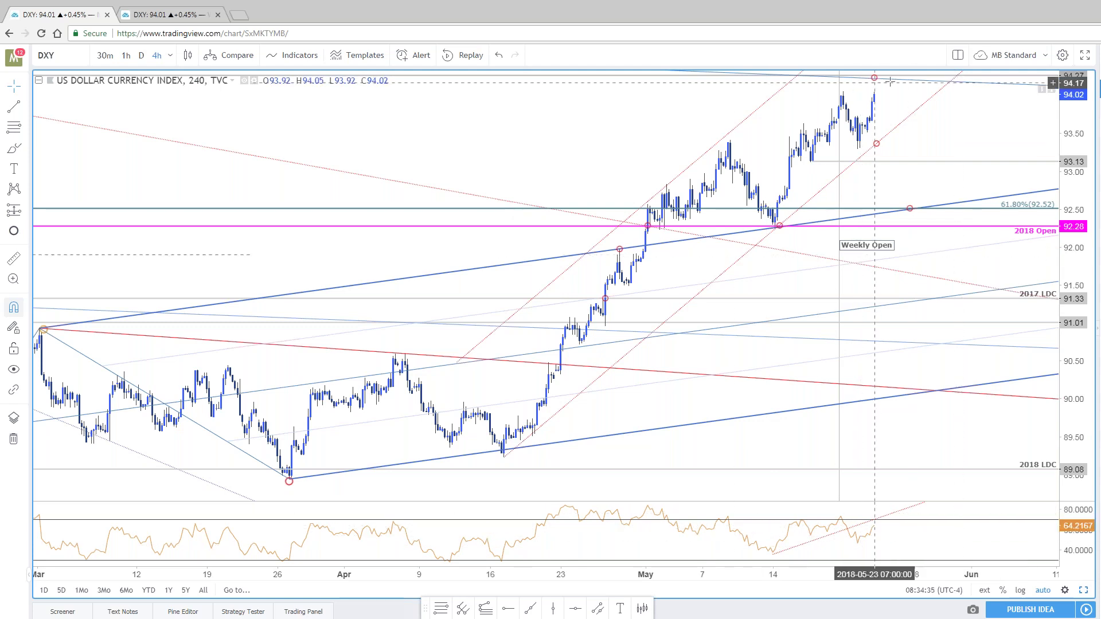
drag(1079, 113, 1099, 143)
drag(996, 138, 989, 144)
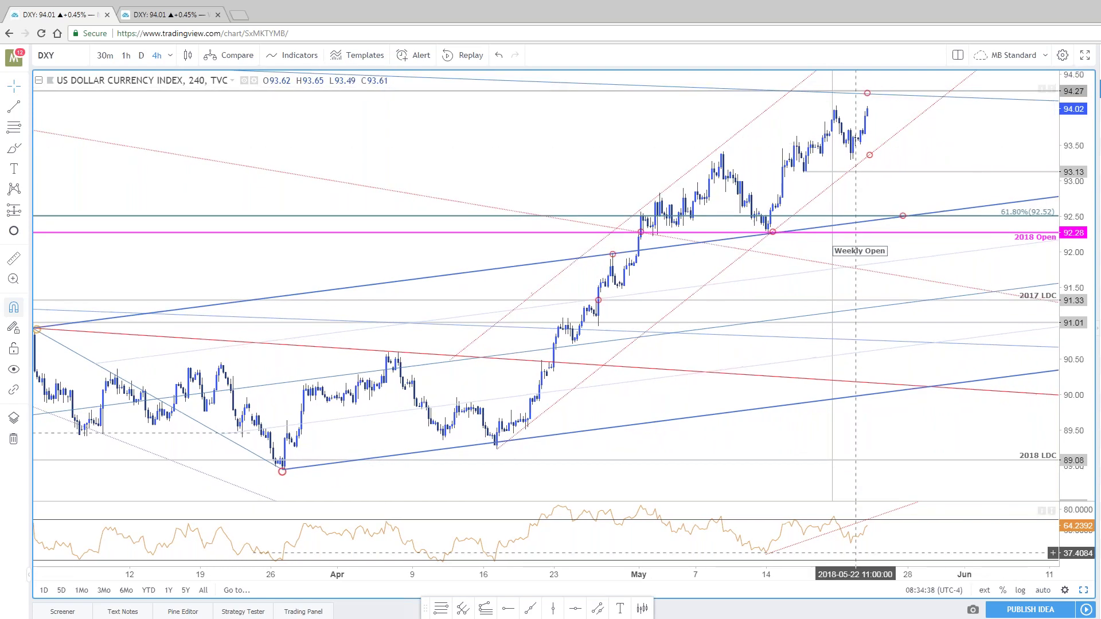
click(839, 525)
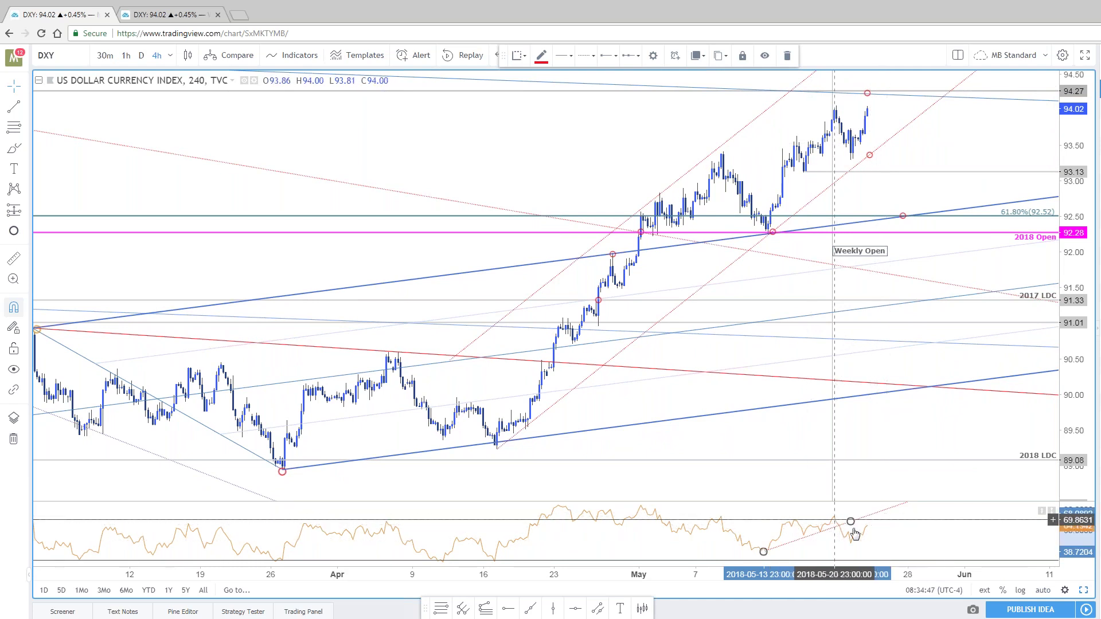
click(957, 136)
Lower the chart interval to 60 and 30 minutes to examine recent price and RSI against the rising trendline
text(60)
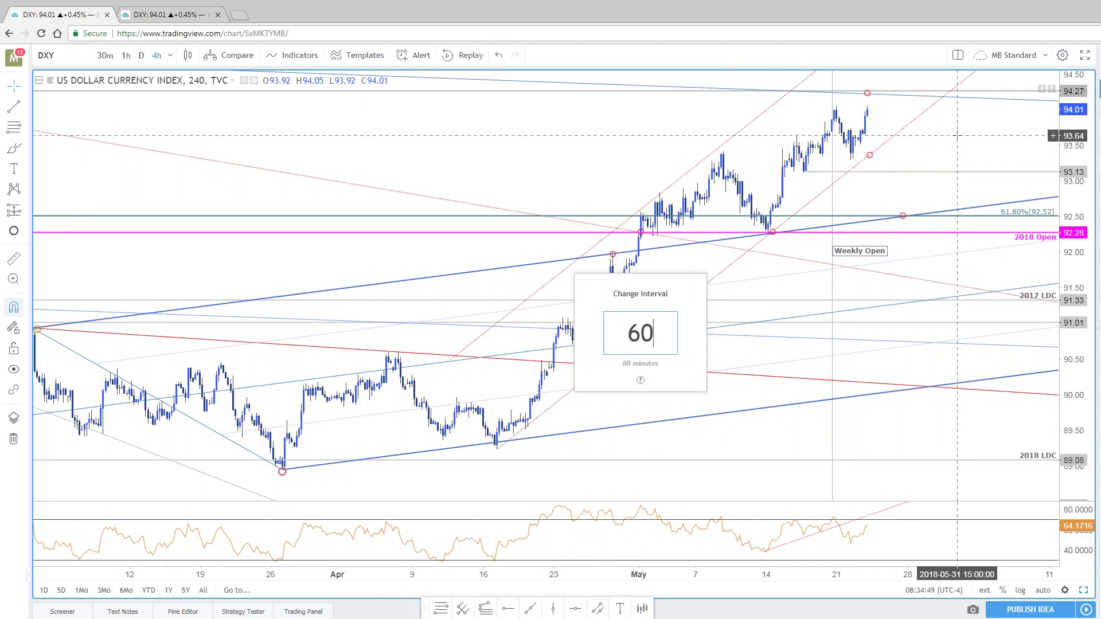
key(Return)
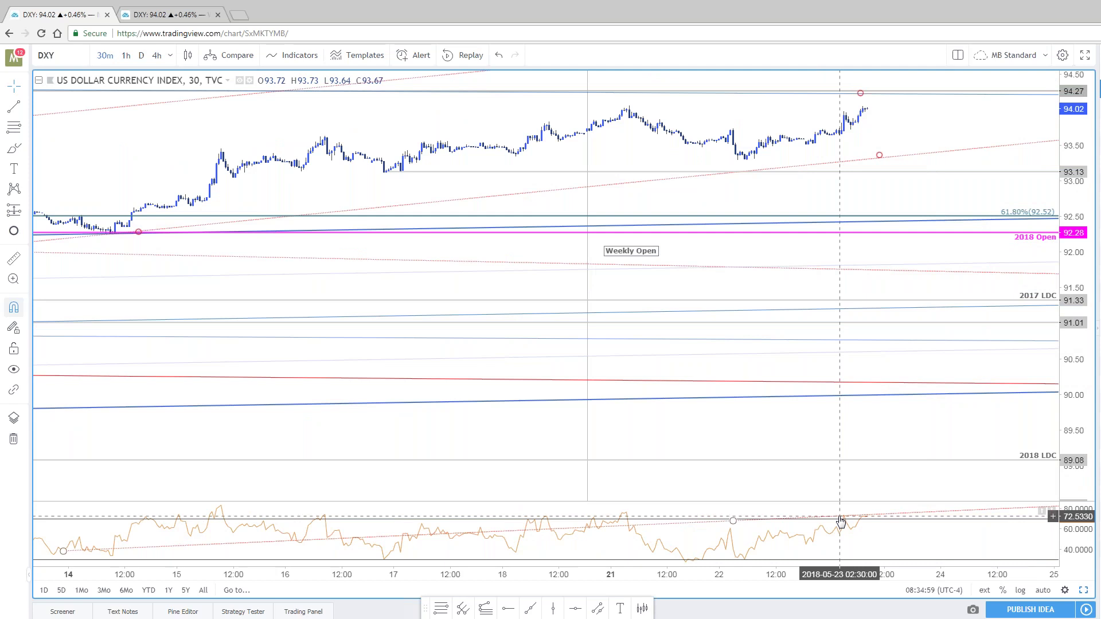
drag(867, 129, 858, 128)
scroll(859, 128, down, 4)
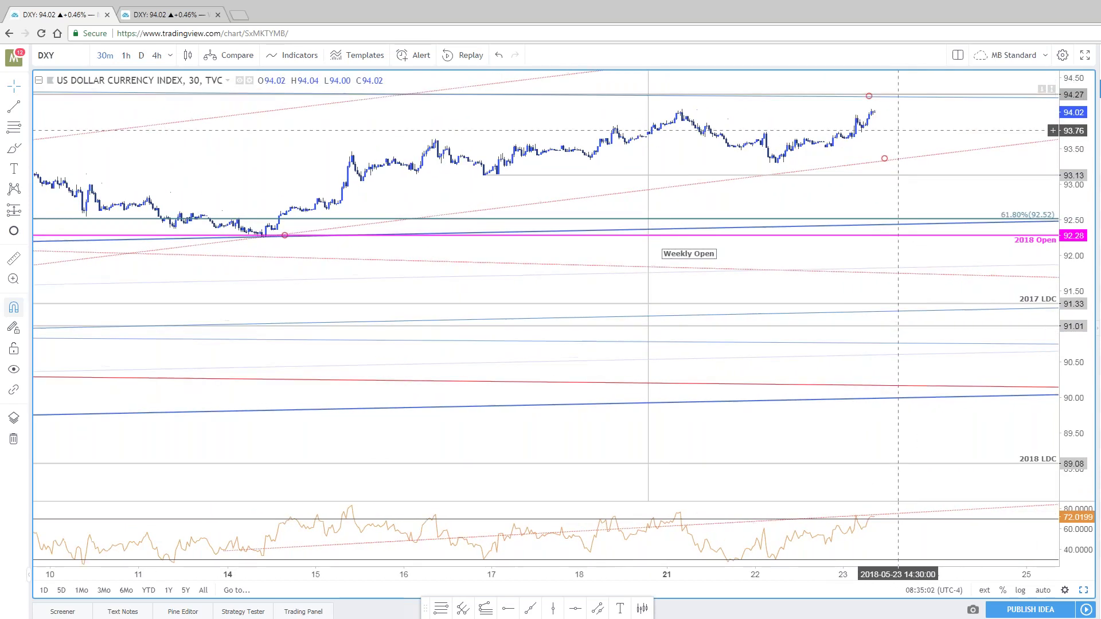
Set the chart interval to 240 minutes and frame the price action from March through May
text(240)
key(Return)
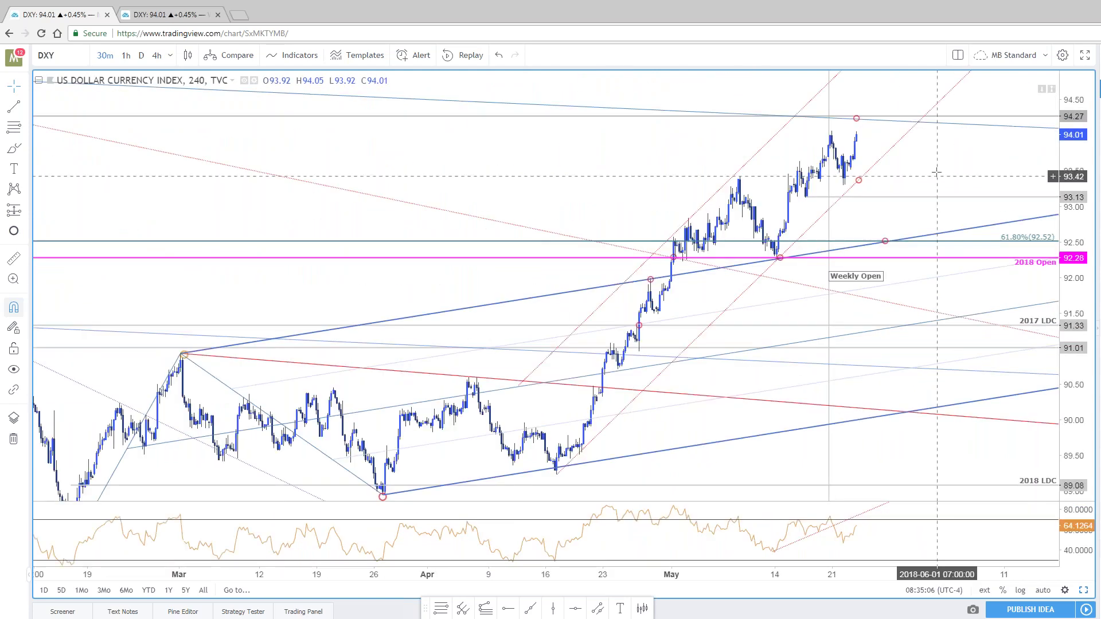
scroll(937, 172, up, 1)
drag(914, 166, 985, 157)
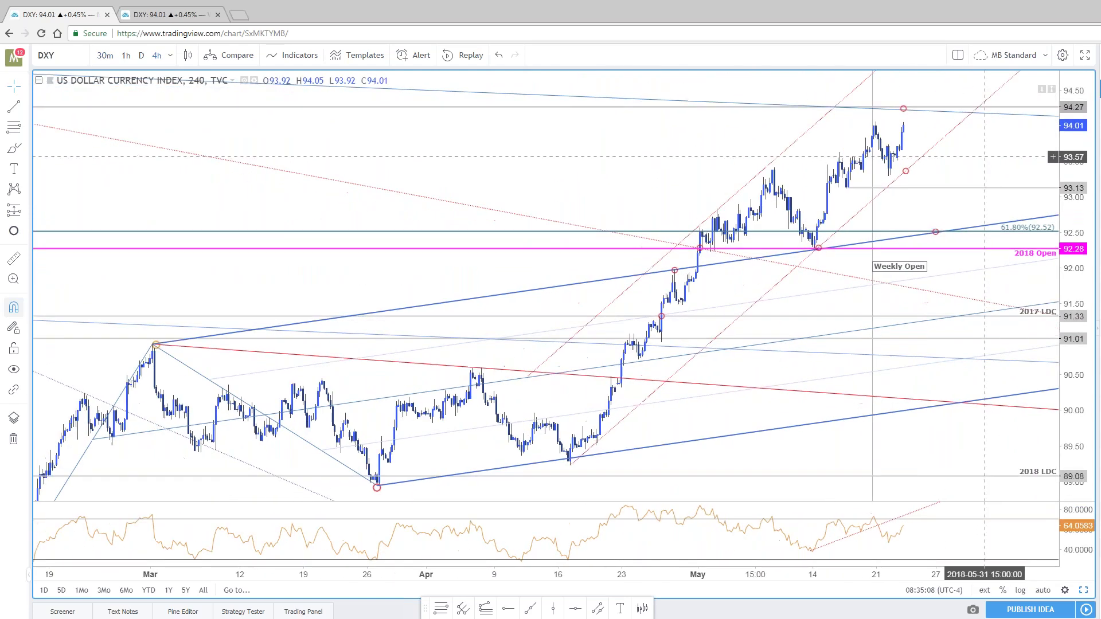
scroll(984, 156, up, 1)
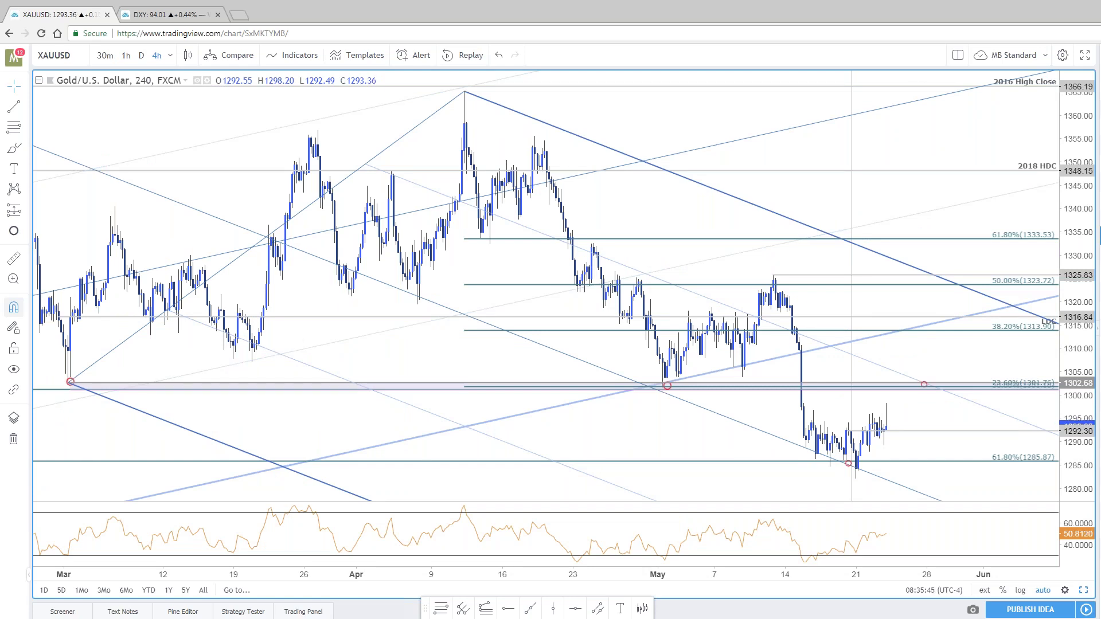
Load DXY again, restore the two-chart layout and reframe the daily chart to show December 2017 through May 2018
click(1098, 89)
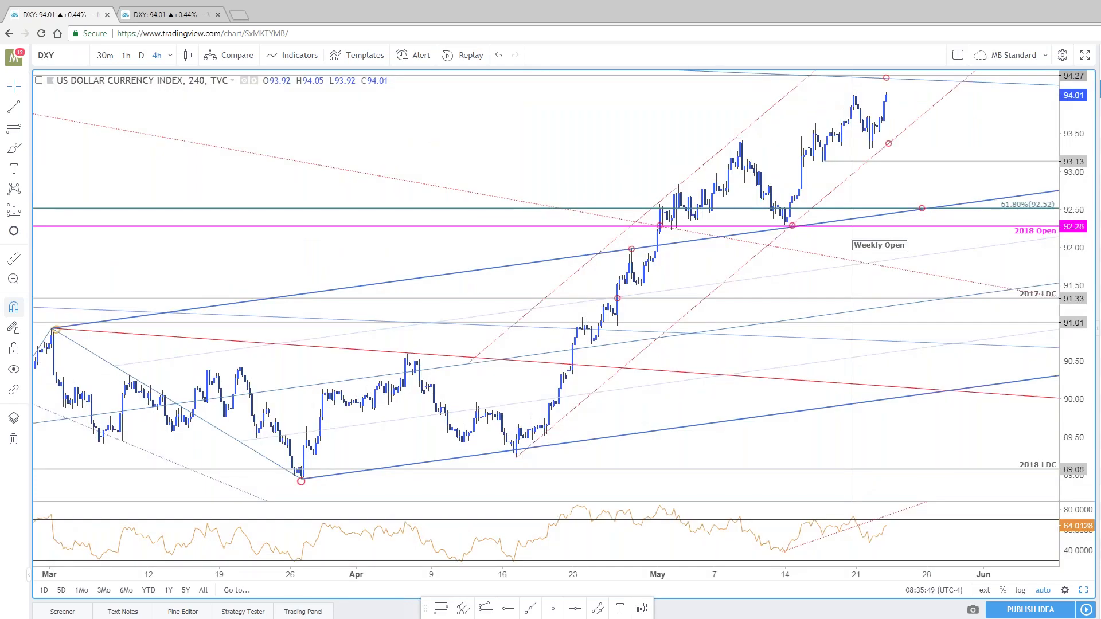
drag(953, 123, 943, 126)
drag(1087, 121, 1083, 132)
drag(1002, 134, 991, 157)
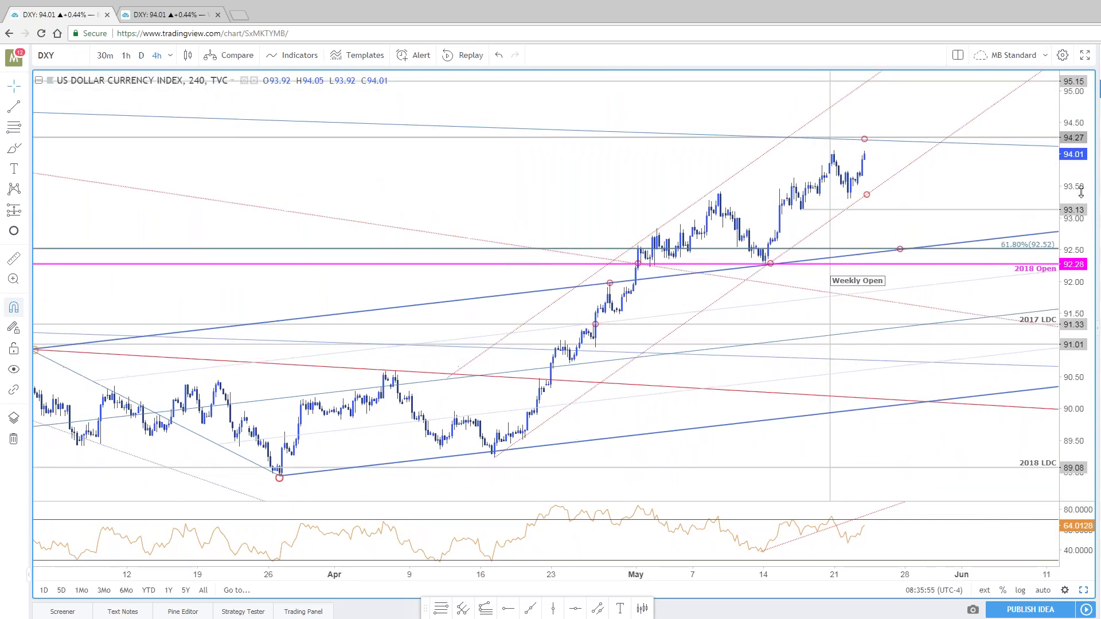
click(1083, 590)
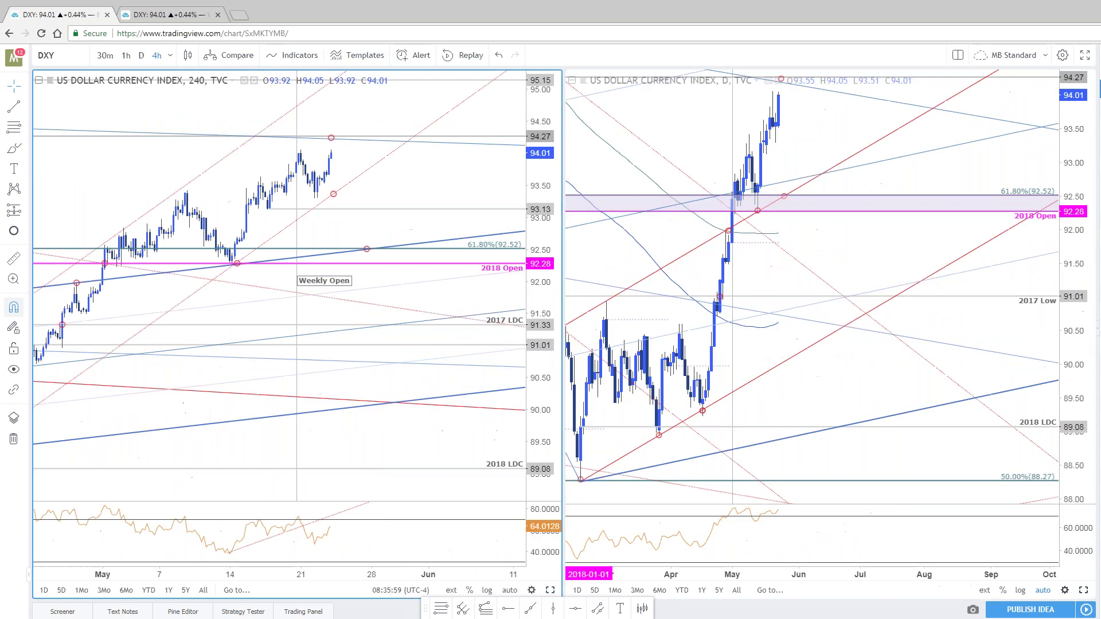
scroll(804, 182, down, 2)
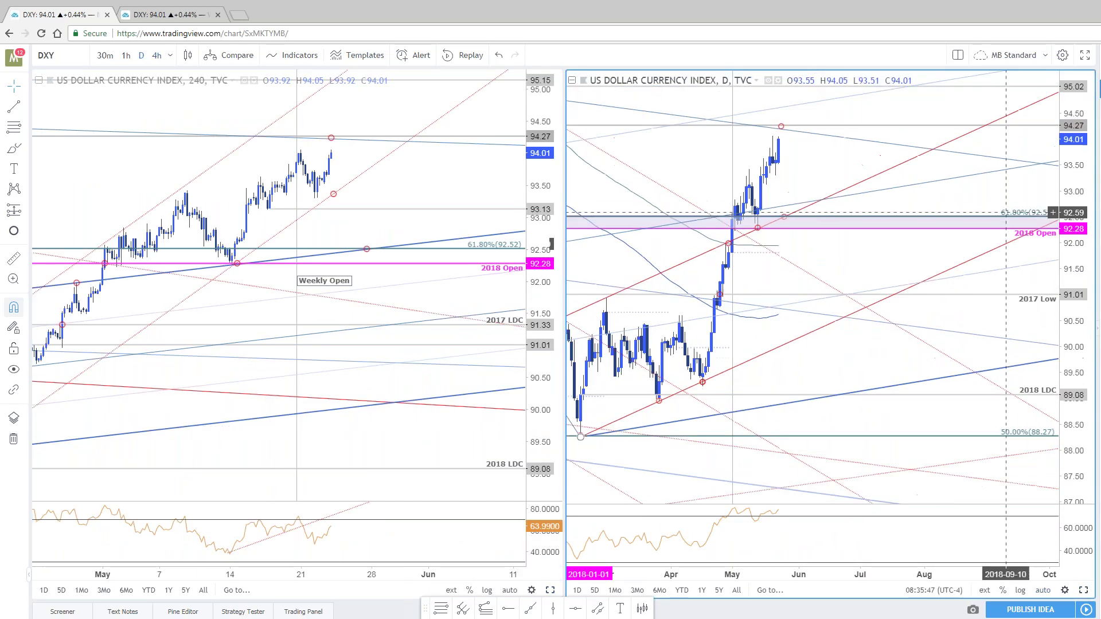
drag(743, 182, 840, 228)
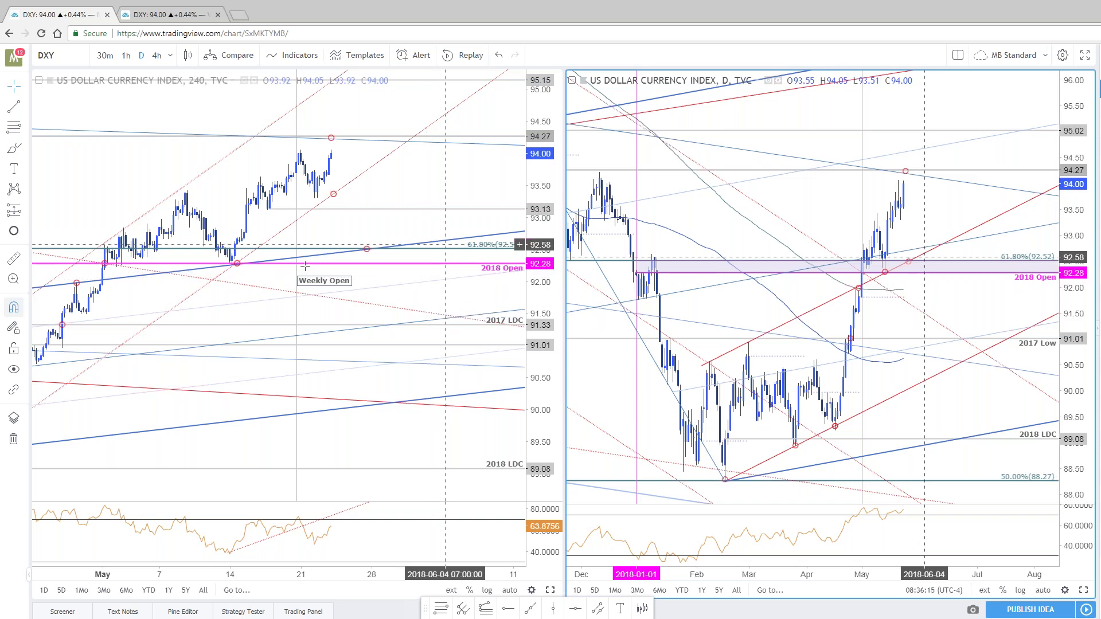
Open the SB Intraday Update for 5/22/2018 on the SB Trade Desk site and read its GBPAUD section
click(98, 136)
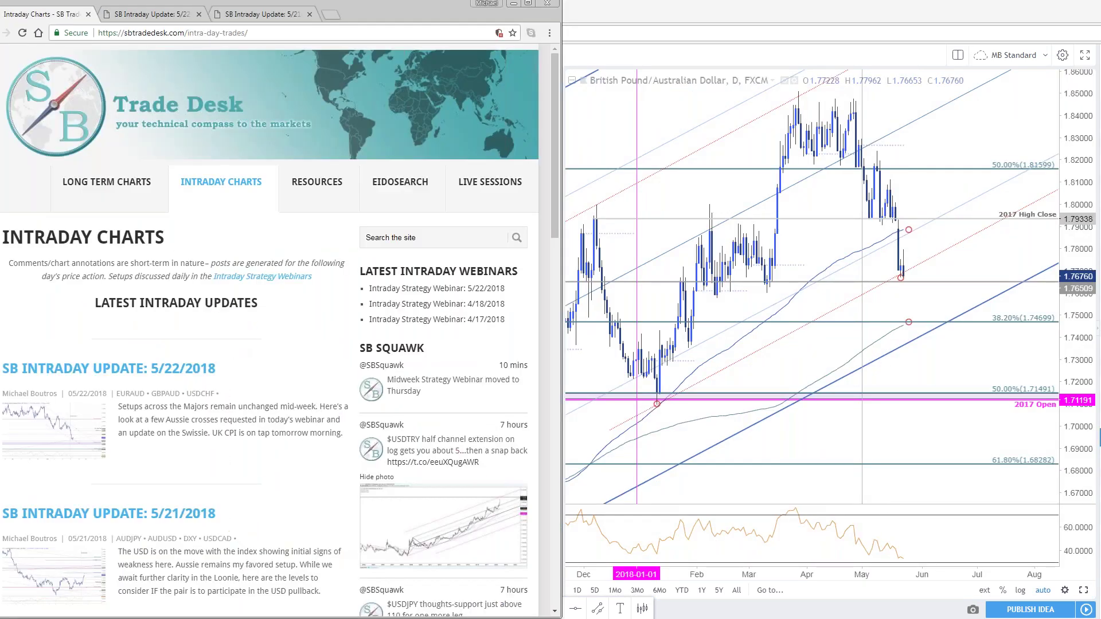
click(152, 14)
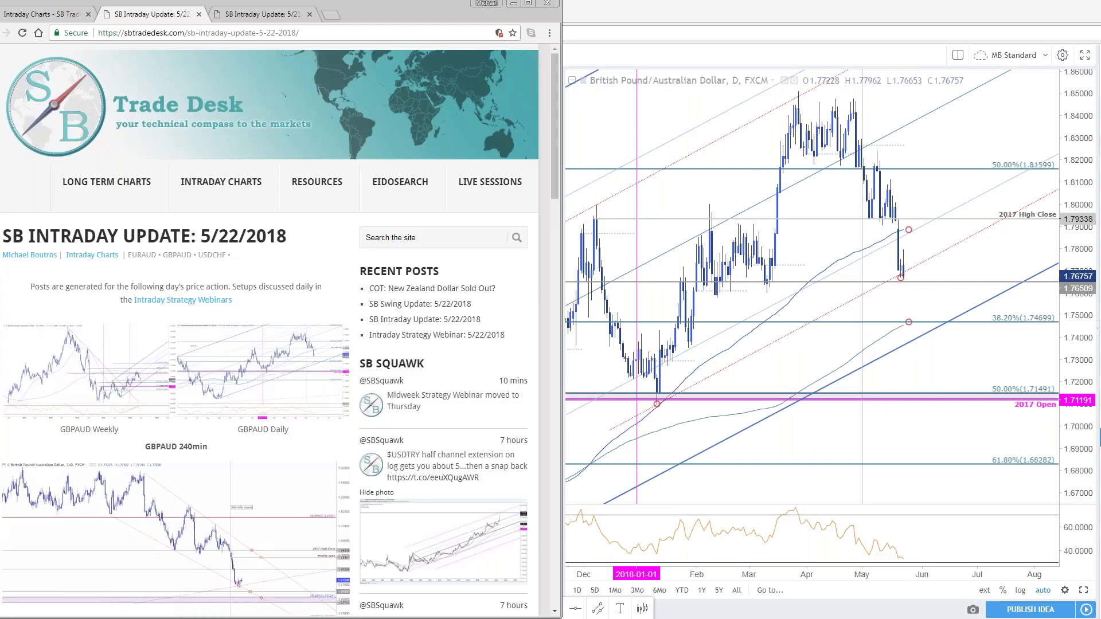
scroll(431, 429, down, 1)
scroll(432, 429, down, 4)
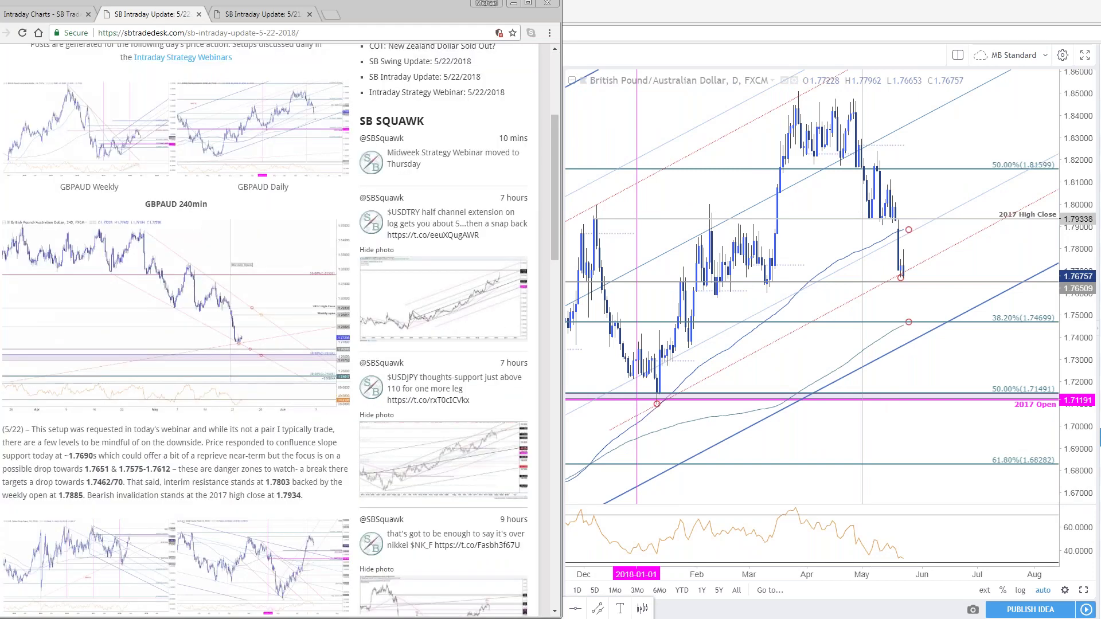
scroll(451, 415, down, 1)
scroll(451, 415, up, 1)
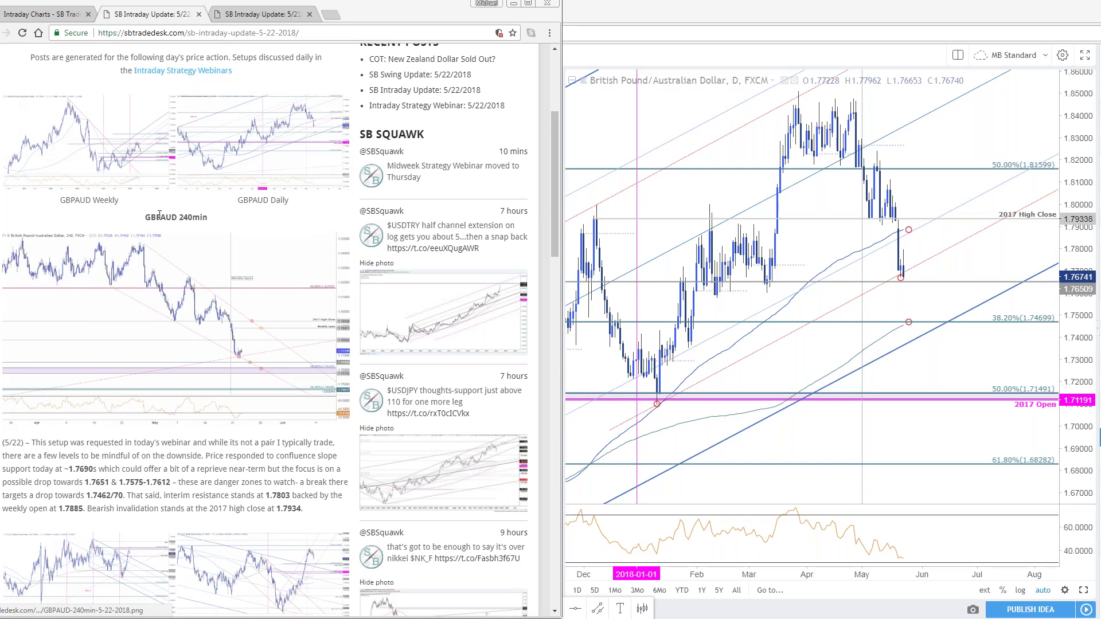
View the enlarged GBPAUD weekly and daily chart images from the update
click(245, 269)
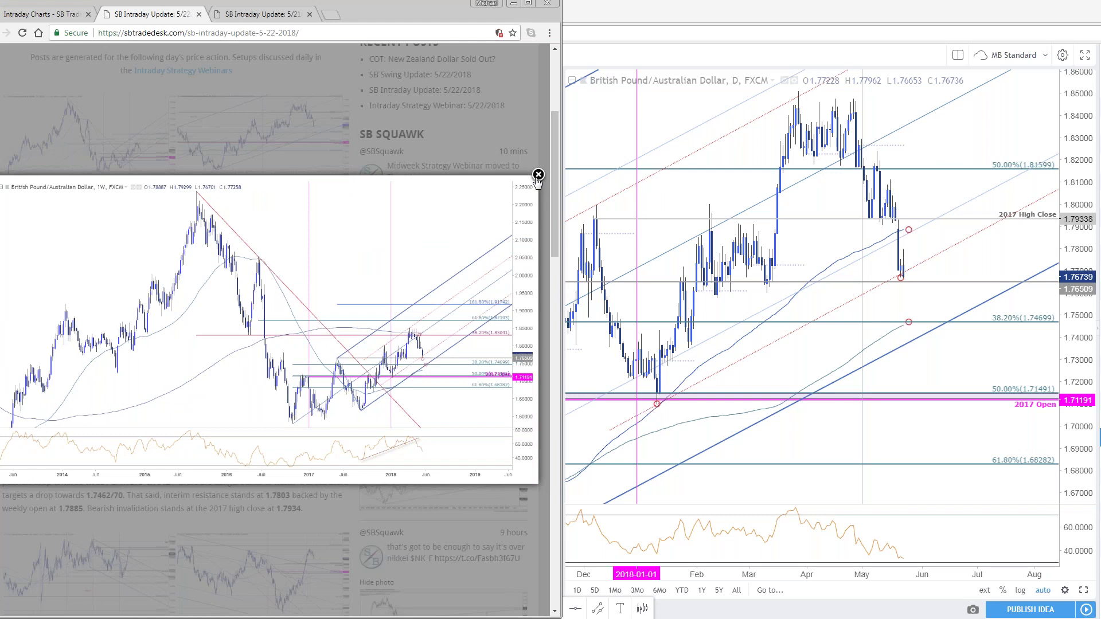
click(537, 181)
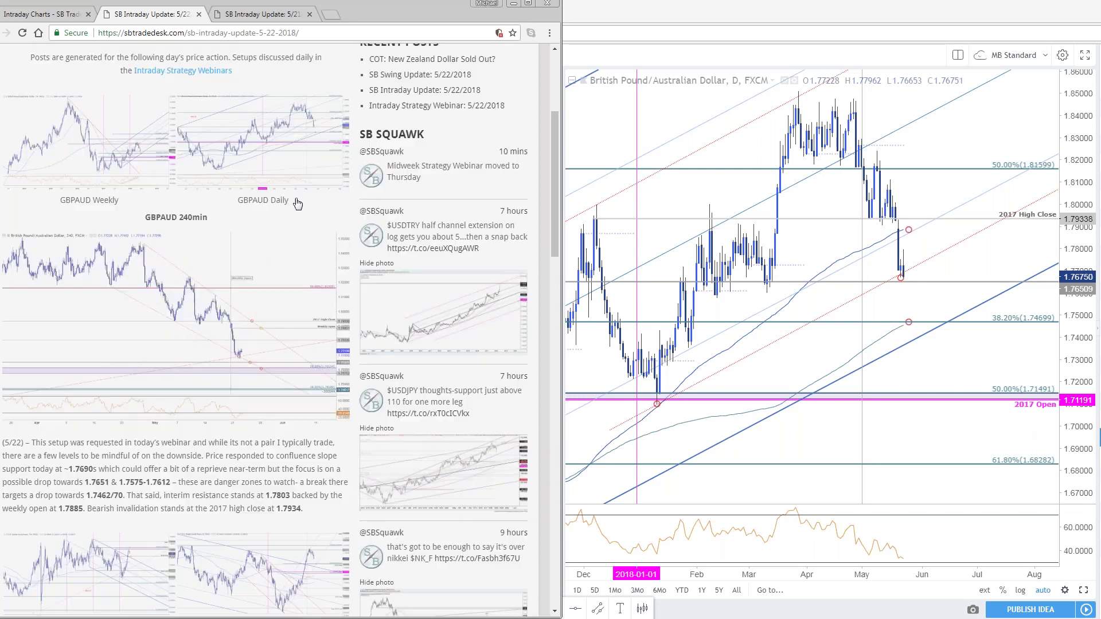
click(491, 297)
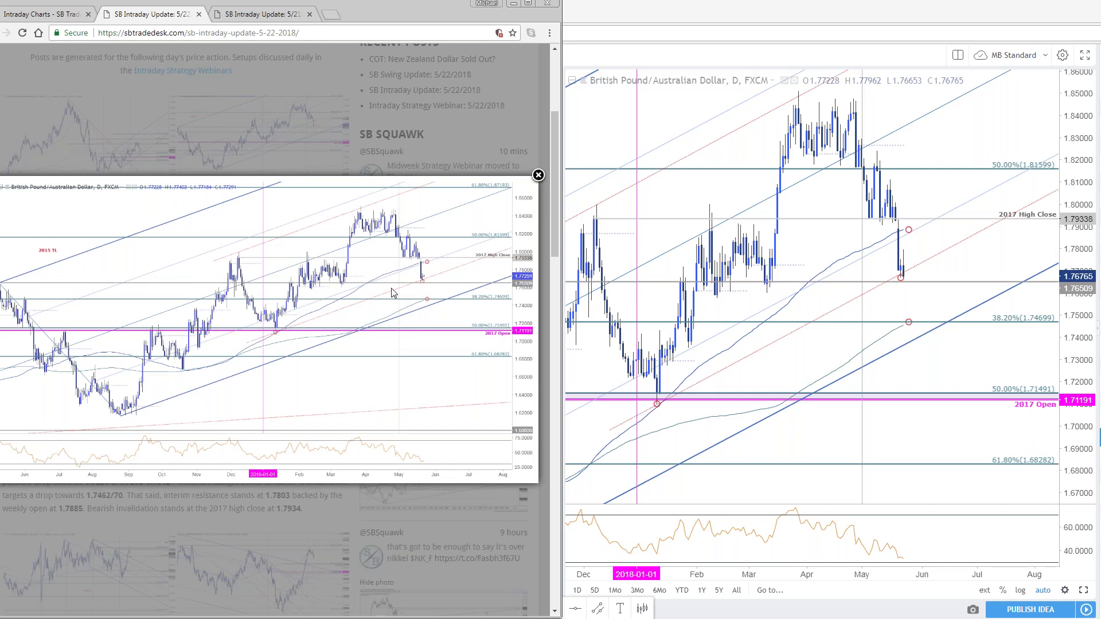
Return to TradingView, maximize the GBPAUD daily chart and show its price history back to the start of 2017
click(752, 303)
click(1085, 591)
scroll(475, 444, down, 5)
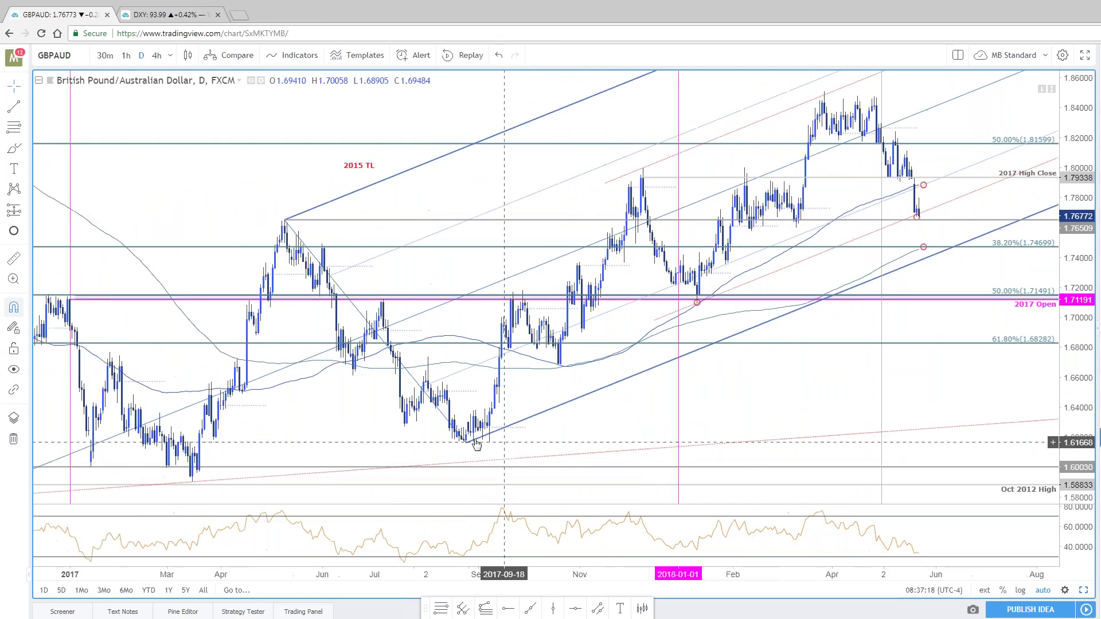
Load GBPAUD in the Weekly Charts layout and bring the SB Intraday Update back into view
click(173, 15)
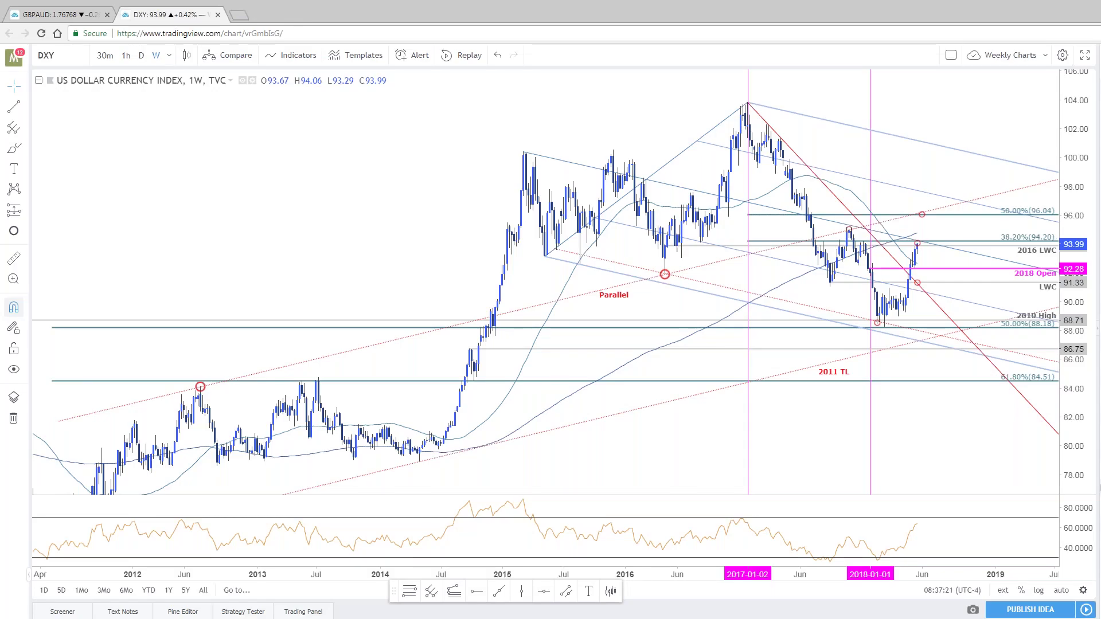
click(1099, 414)
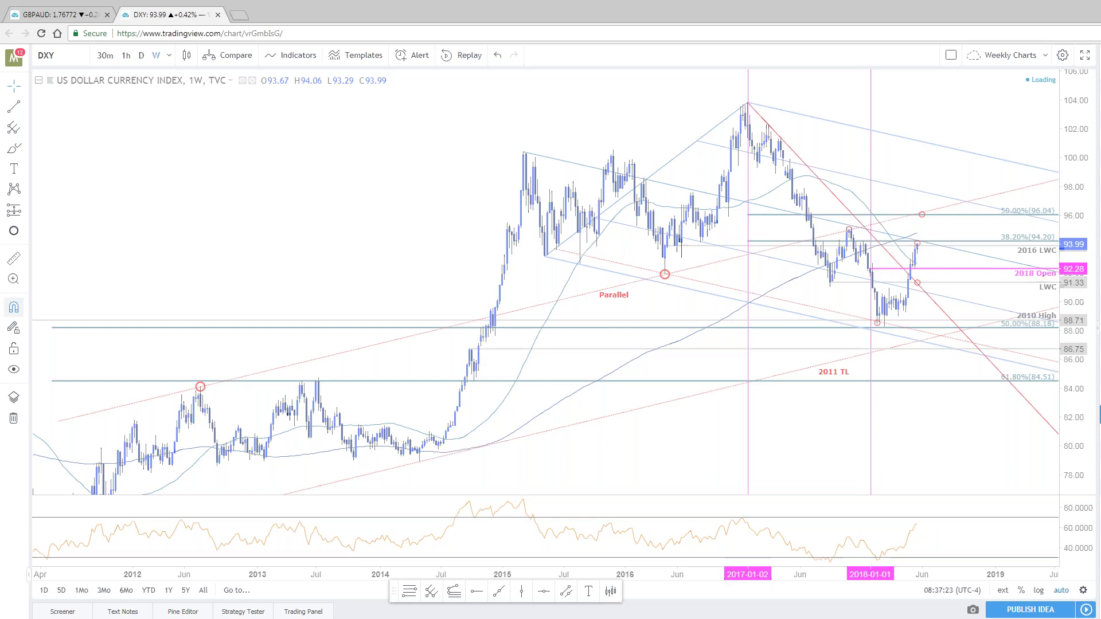
key(alt+Tab)
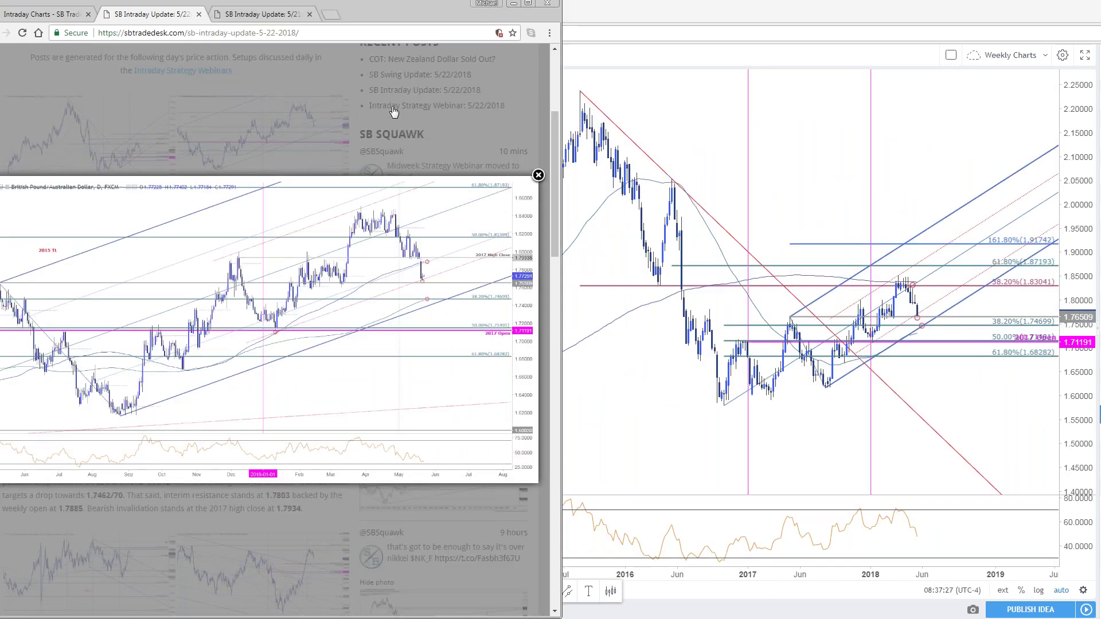
Compare the update's enlarged GBPAUD weekly and daily images, ending on the TradingView weekly chart
click(170, 194)
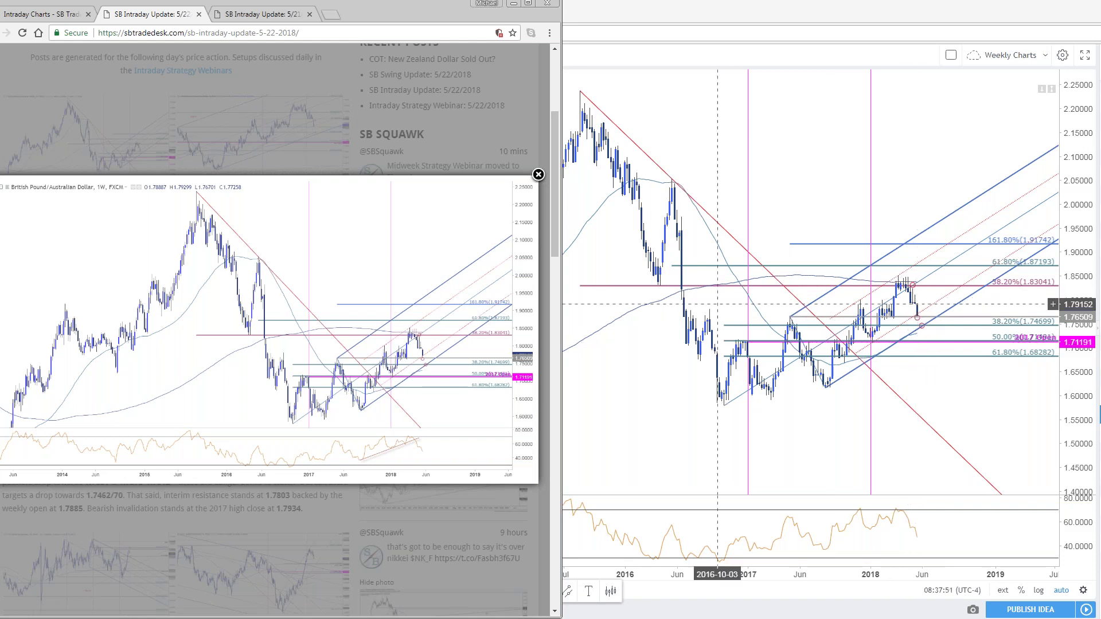
click(538, 175)
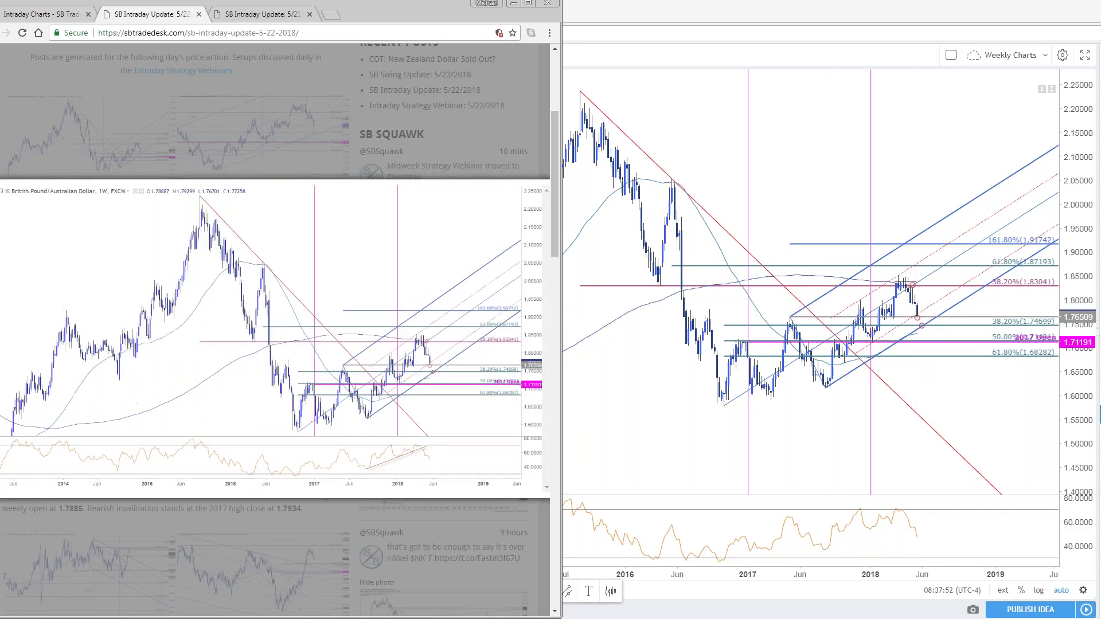
click(319, 153)
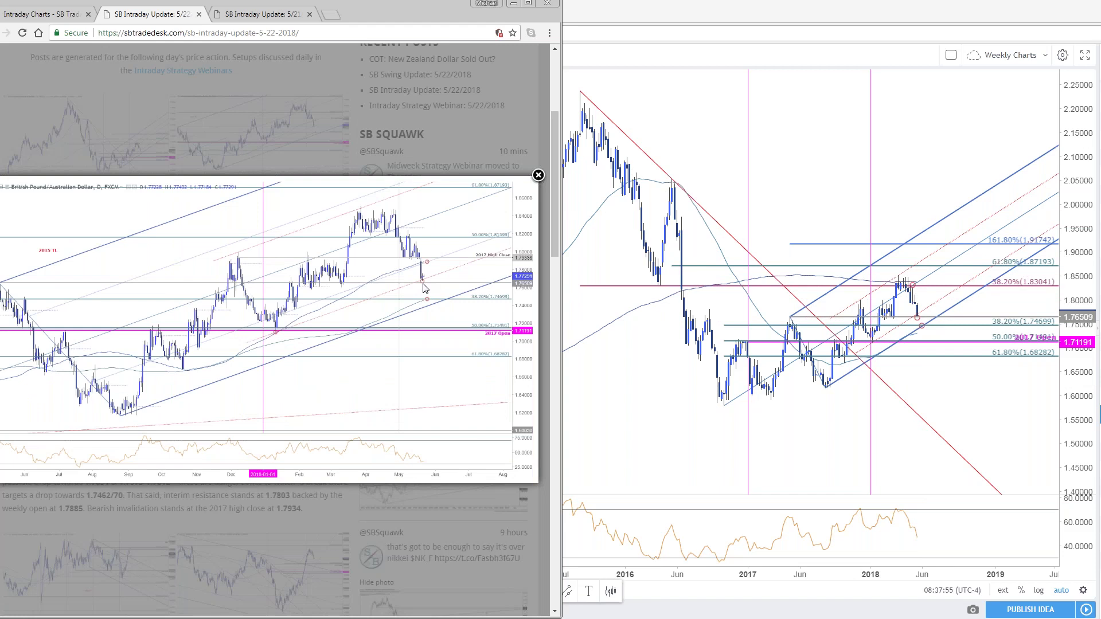
click(791, 162)
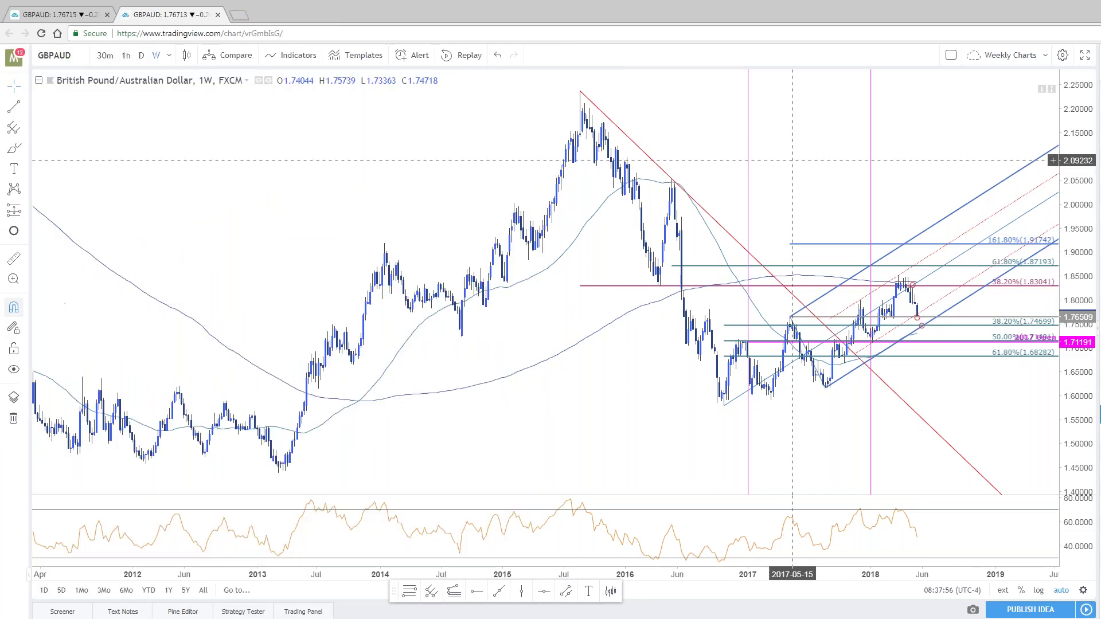
Return to the MB Standard layout, check the update's next enlarged image, and maximize the GBPAUD 240-minute chart
click(62, 15)
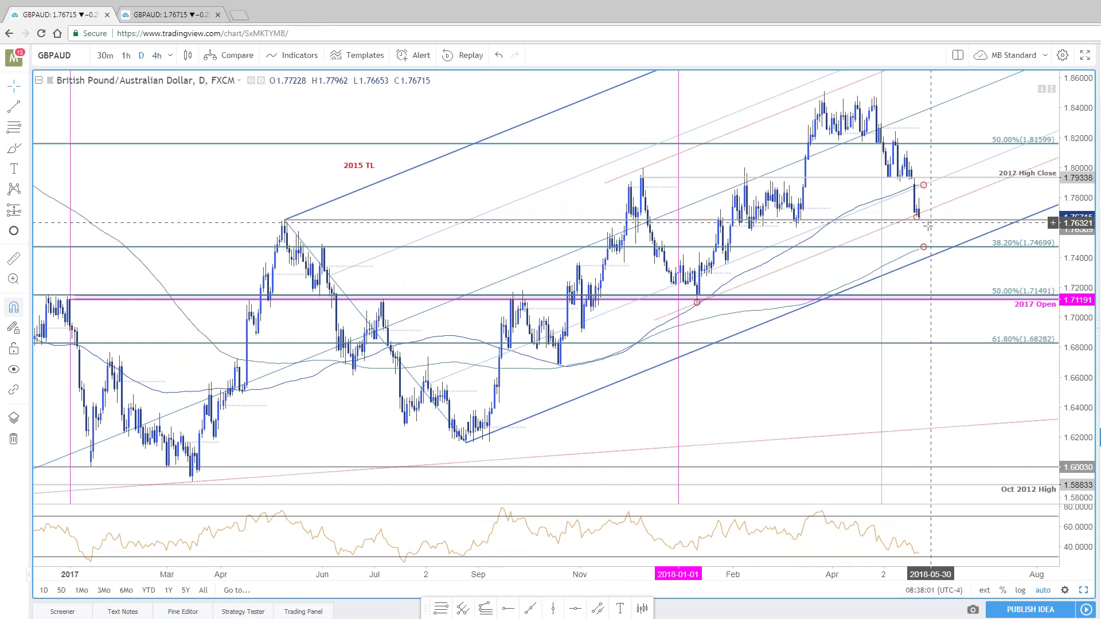
key(alt+Tab)
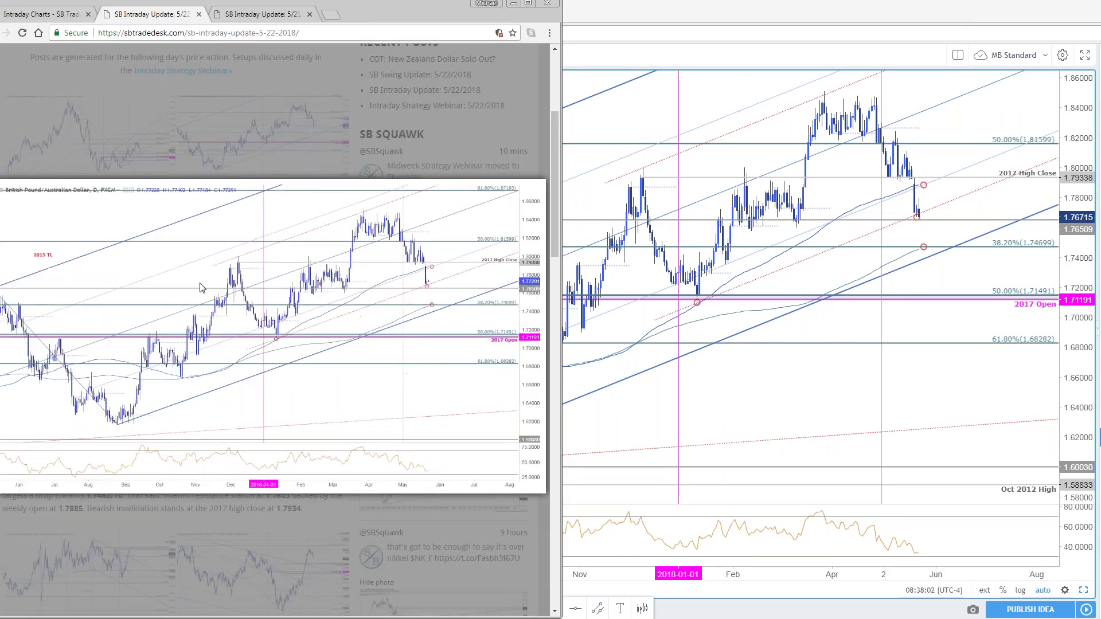
click(201, 287)
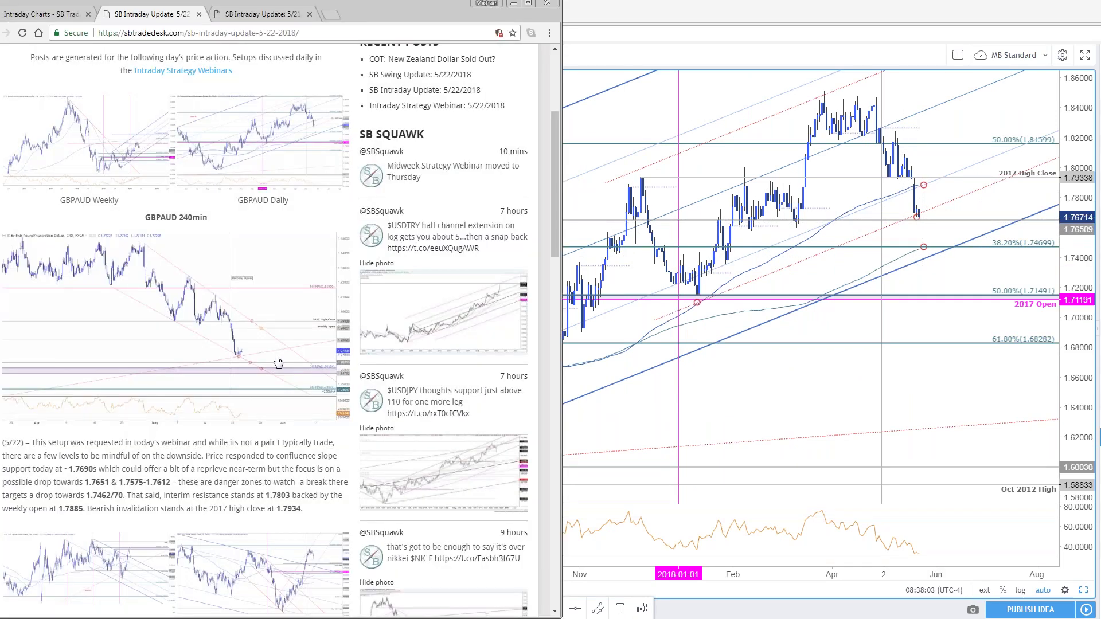
click(855, 288)
click(1082, 590)
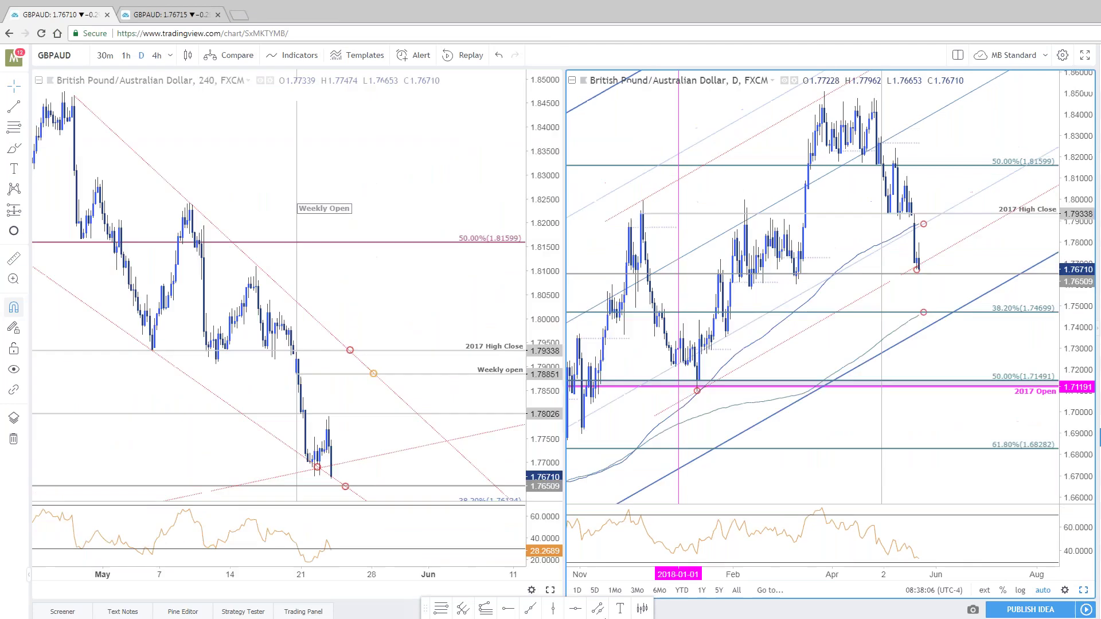
click(545, 590)
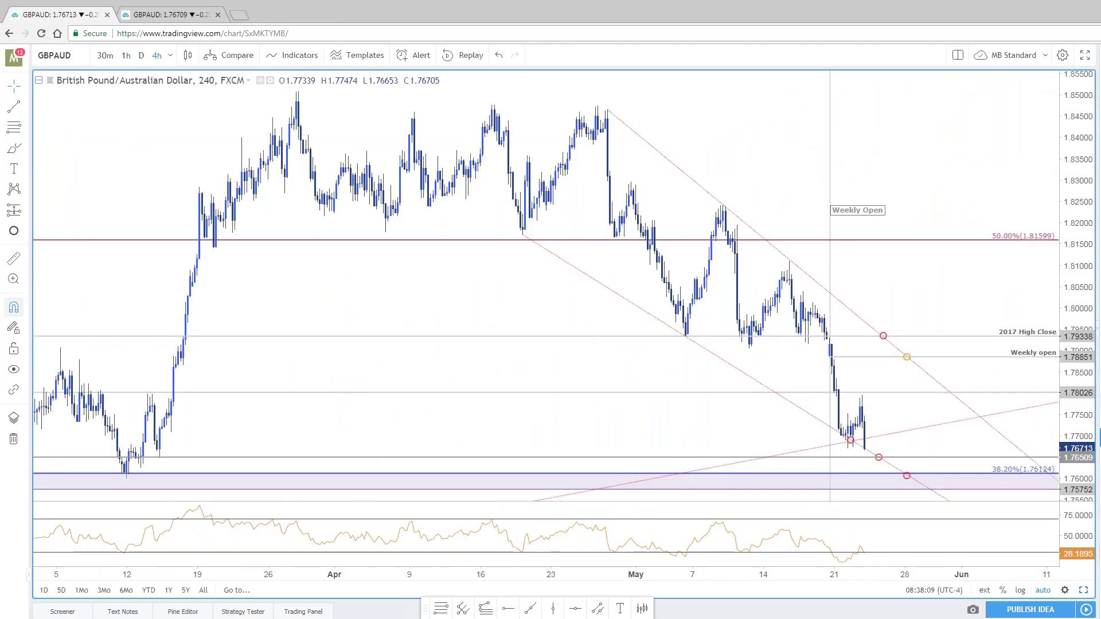
Check the update's 240-minute image and rescale the maximized GBPAUD 240-minute chart to show support levels down to about 1.73
key(alt+Tab)
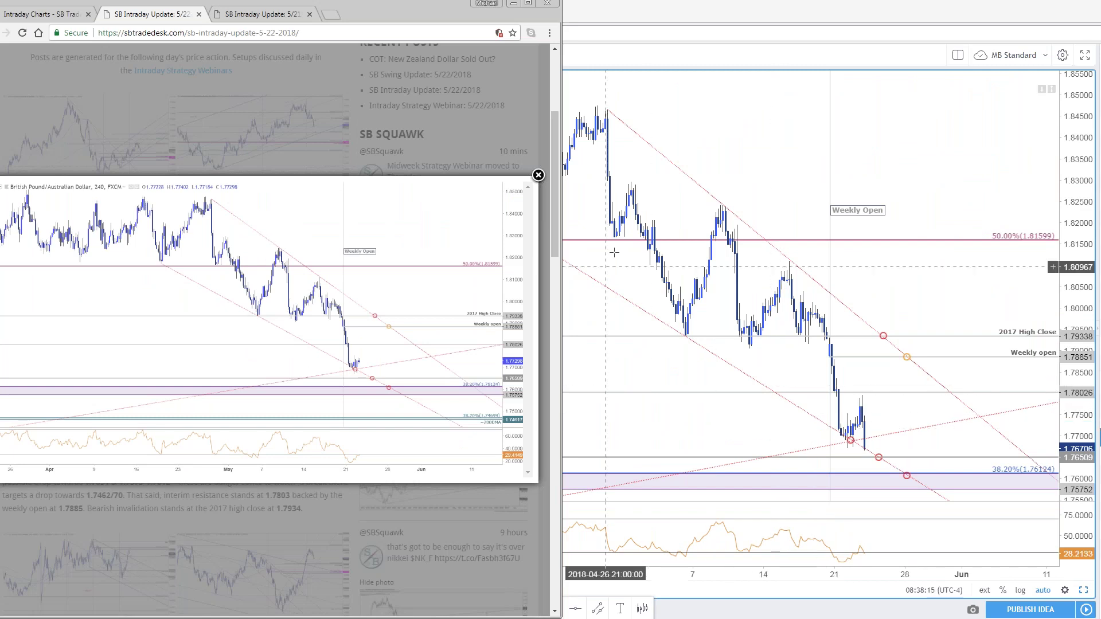
click(701, 185)
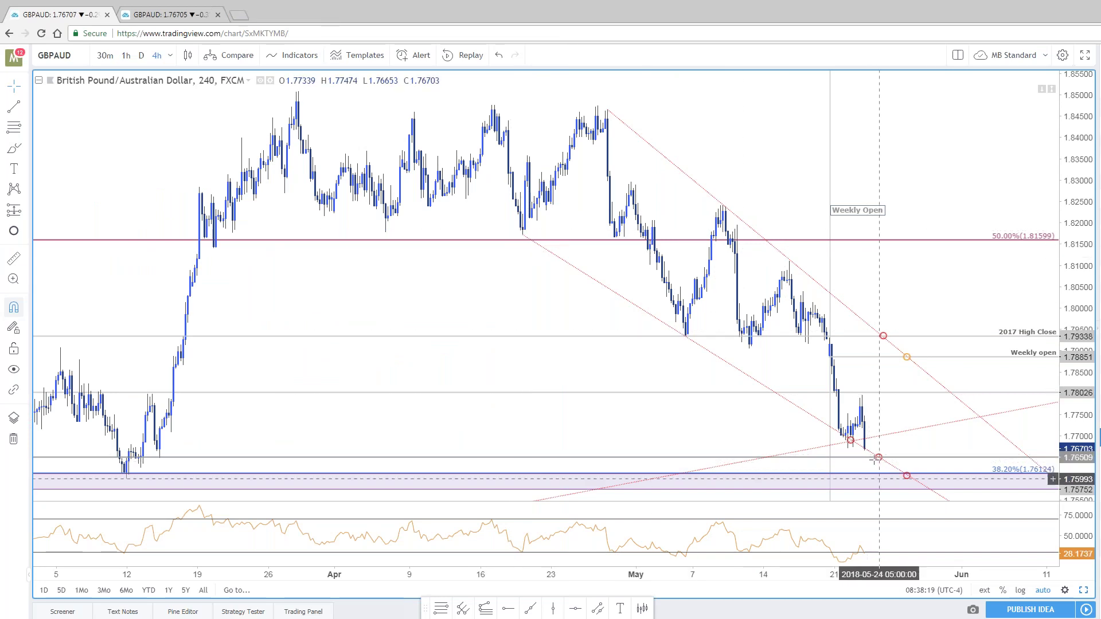
drag(1073, 310, 1083, 375)
drag(947, 286, 936, 236)
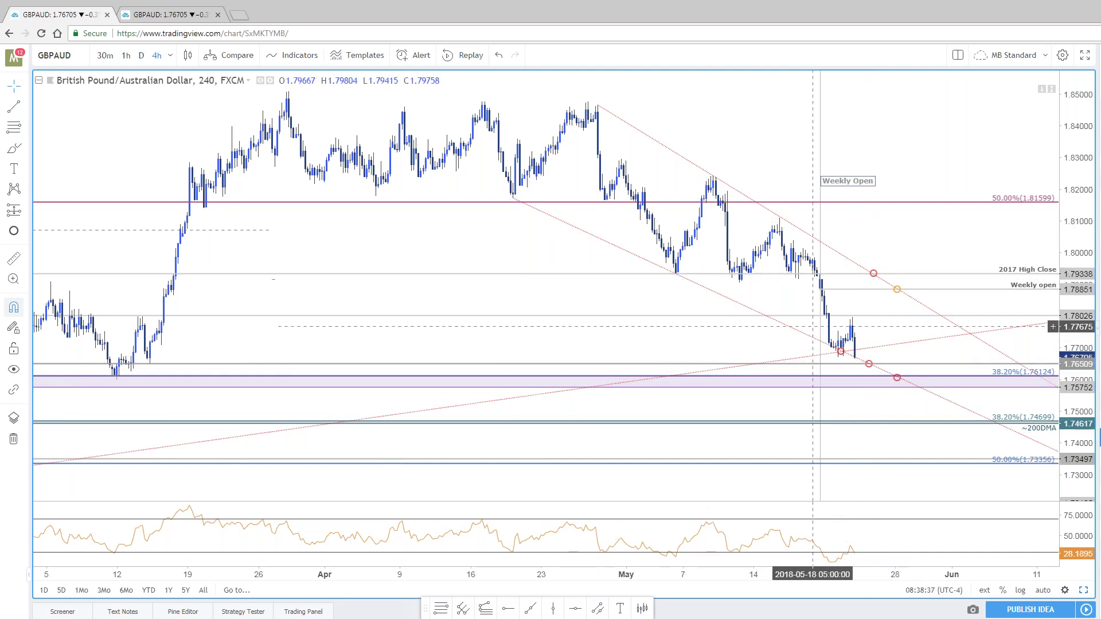
click(840, 353)
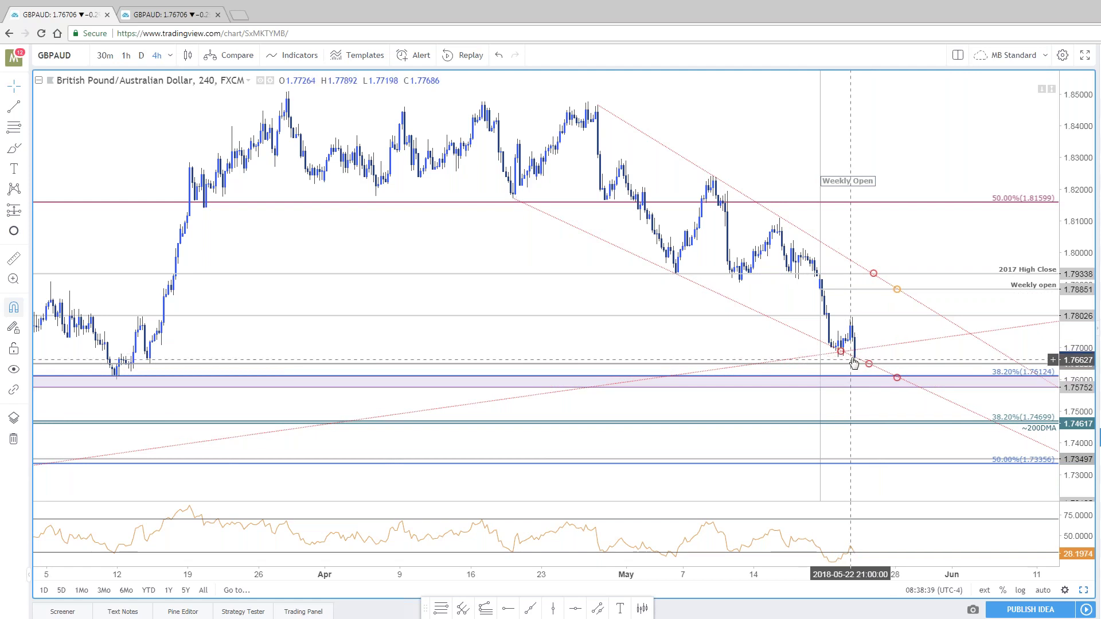
click(773, 336)
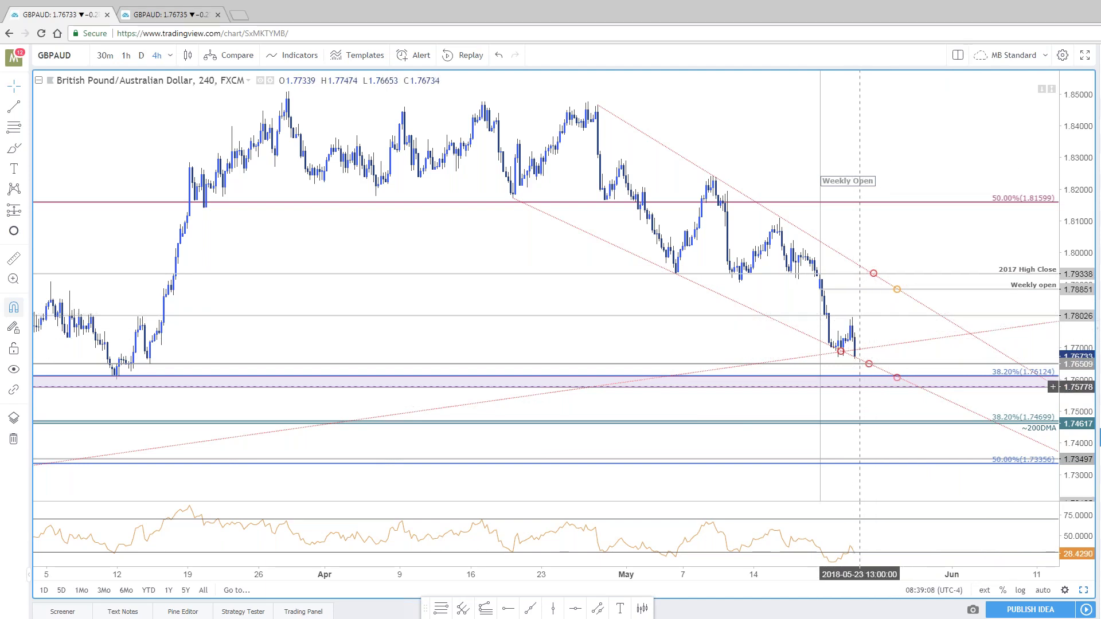
Restore the two-chart layout and reframe the GBPAUD daily chart to cover about August 2017 through July 2018
click(1085, 590)
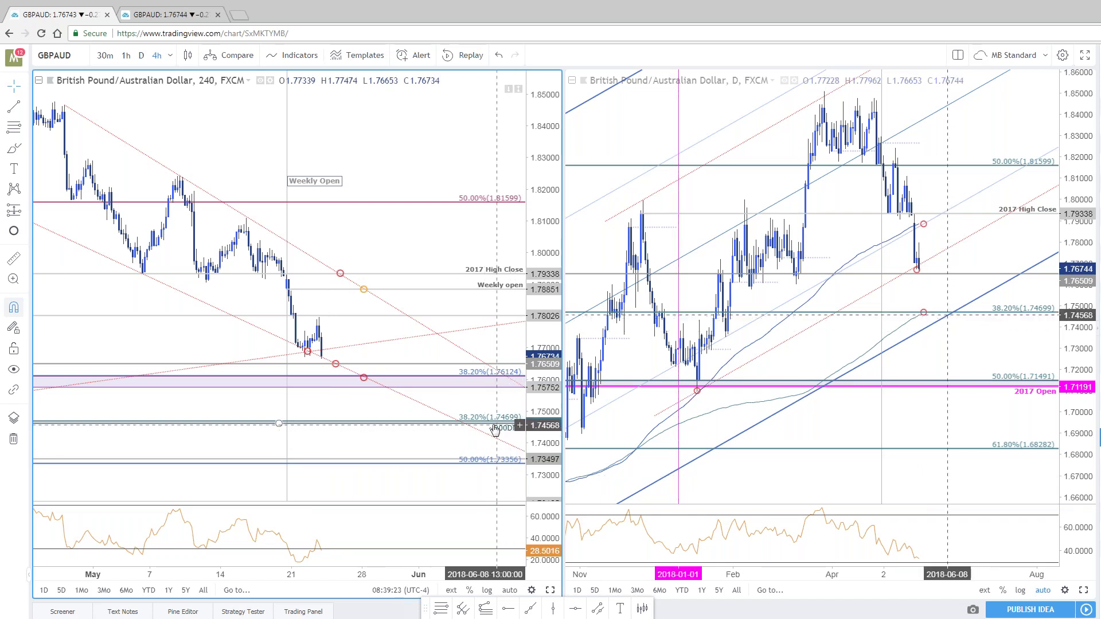
scroll(913, 326, down, 3)
scroll(633, 411, down, 2)
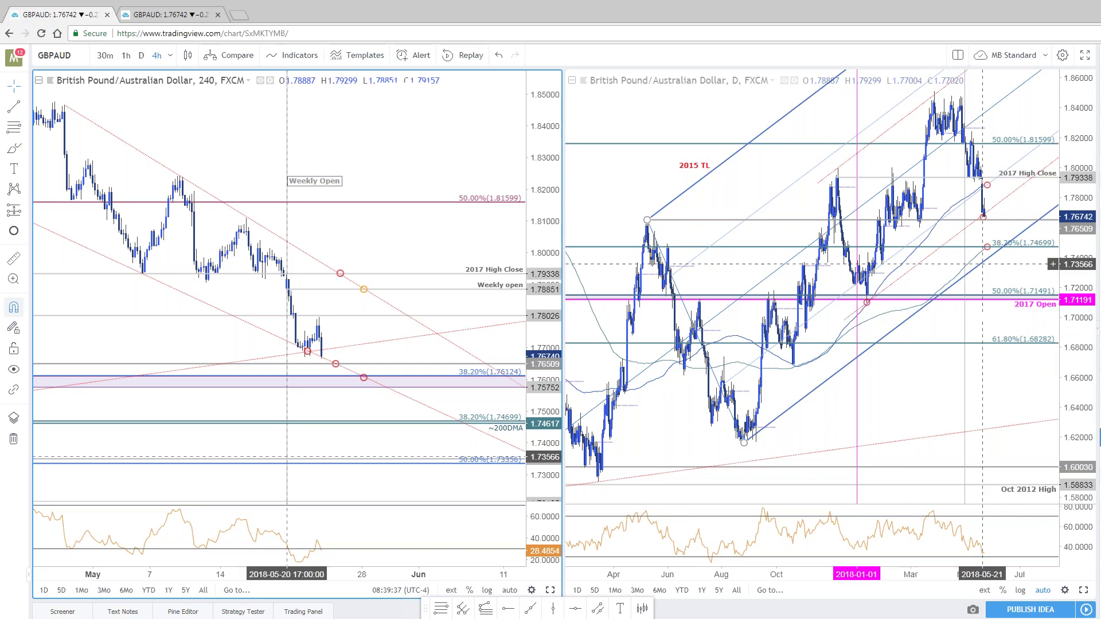
scroll(889, 243, down, 2)
scroll(888, 243, down, 1)
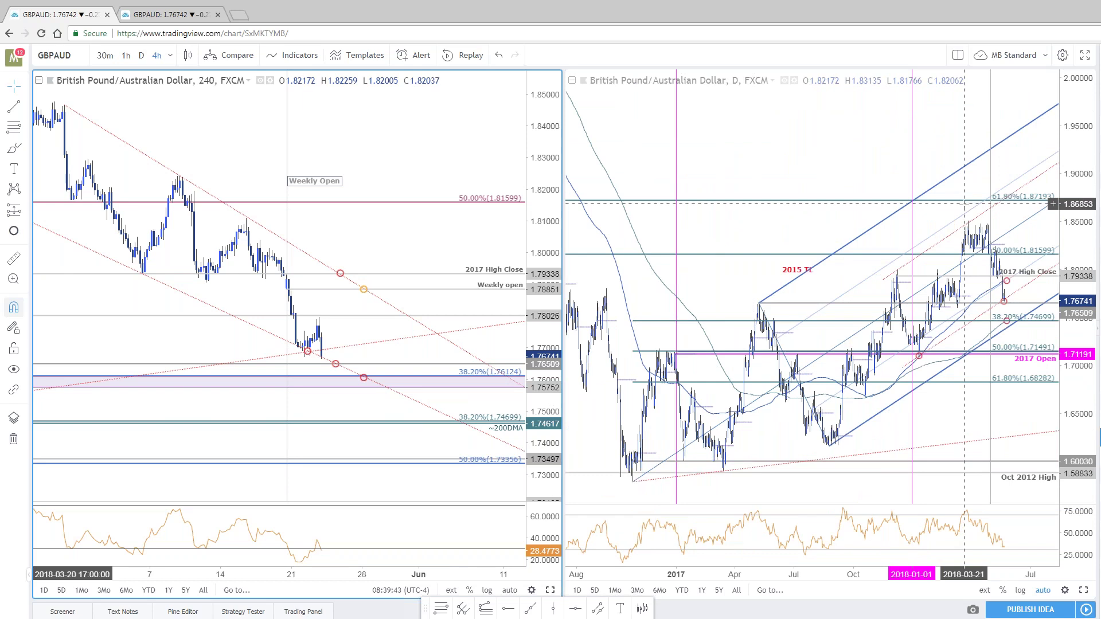
scroll(978, 258, up, 4)
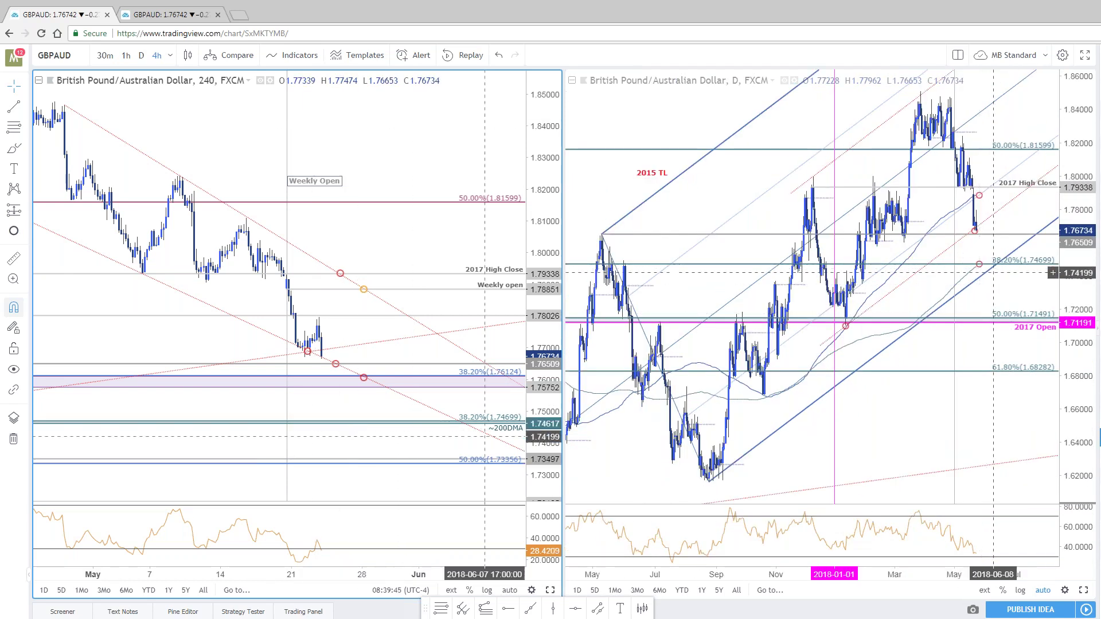
scroll(984, 269, up, 1)
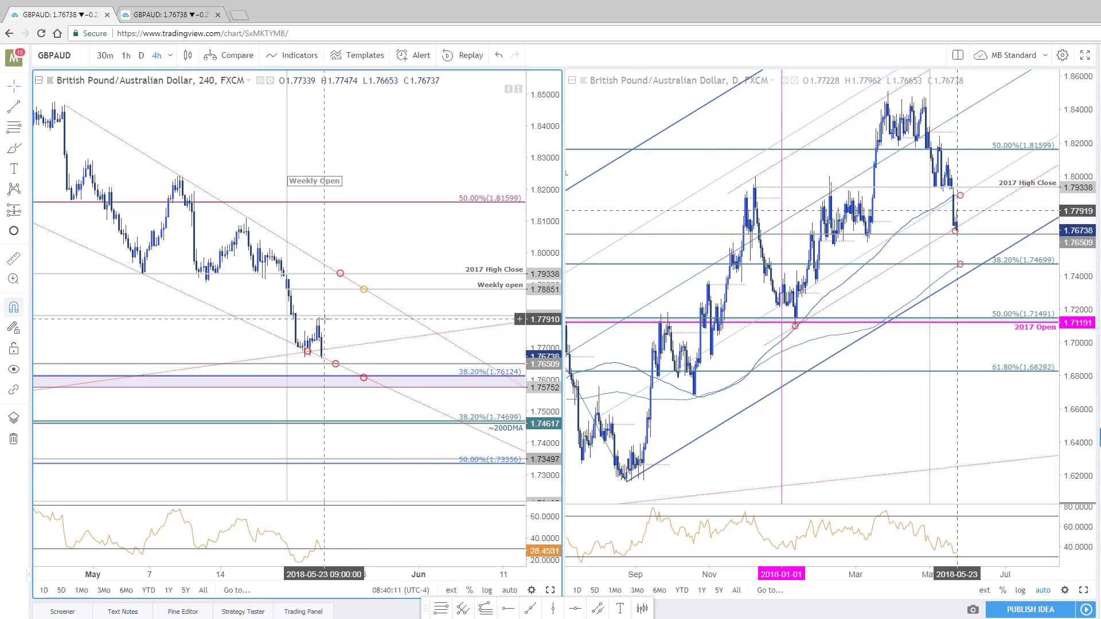
Reframe the GBPAUD 240-minute chart to show mid-April through the start of June, with prices from about 1.73 to 1.85
click(363, 290)
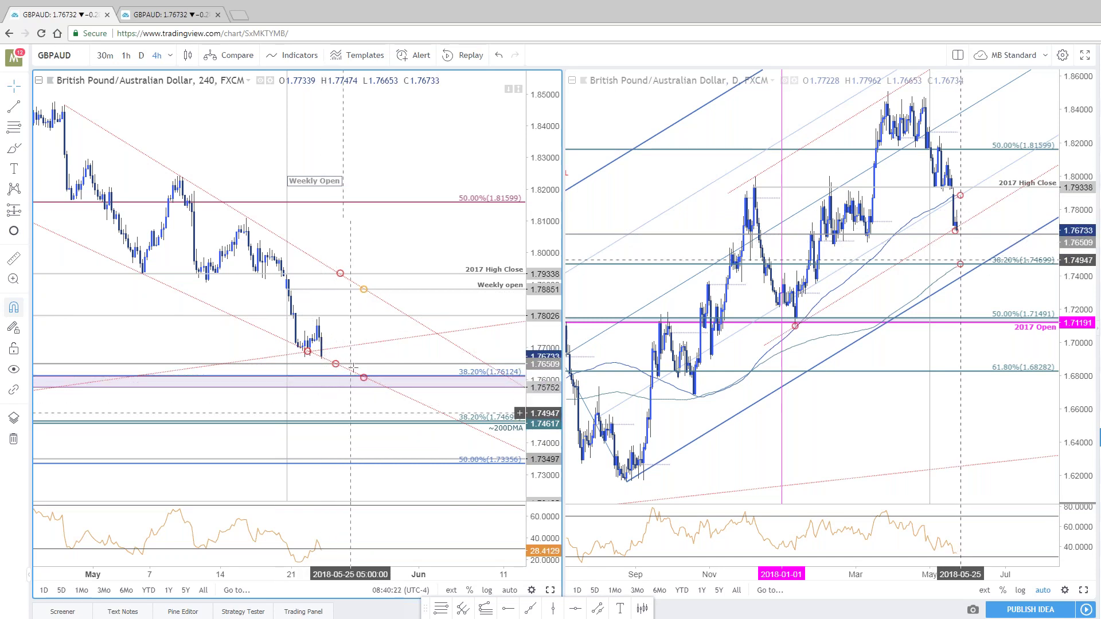
drag(350, 338, 449, 350)
drag(526, 422, 540, 317)
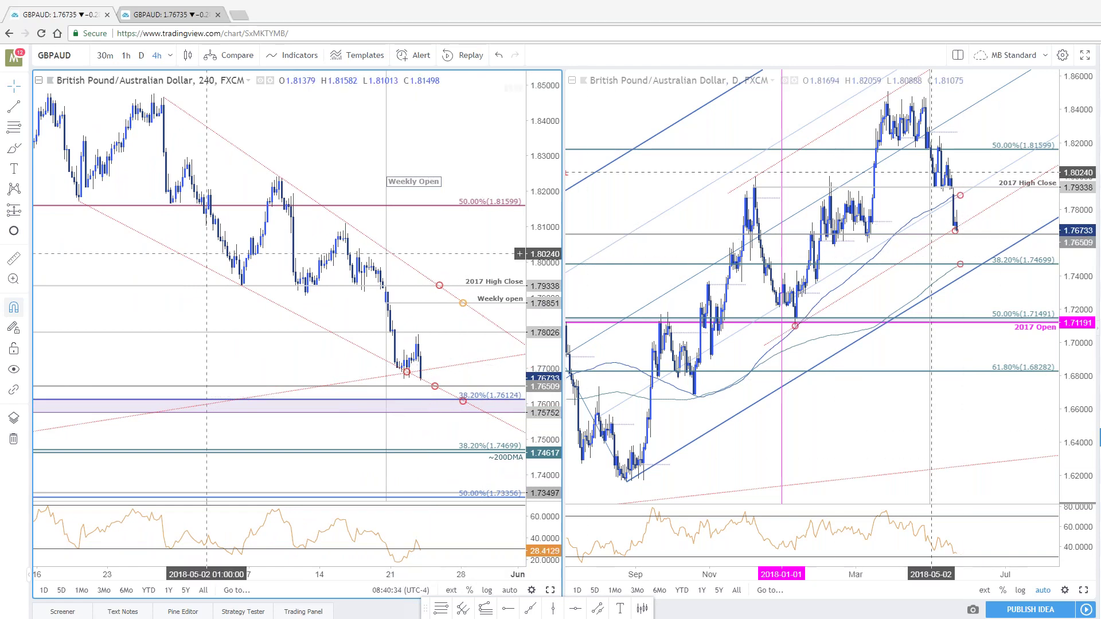
Close the enlarged image in the SB Intraday Update and read the GBPAUD commentary through to the USDCHF section
key(alt+Tab)
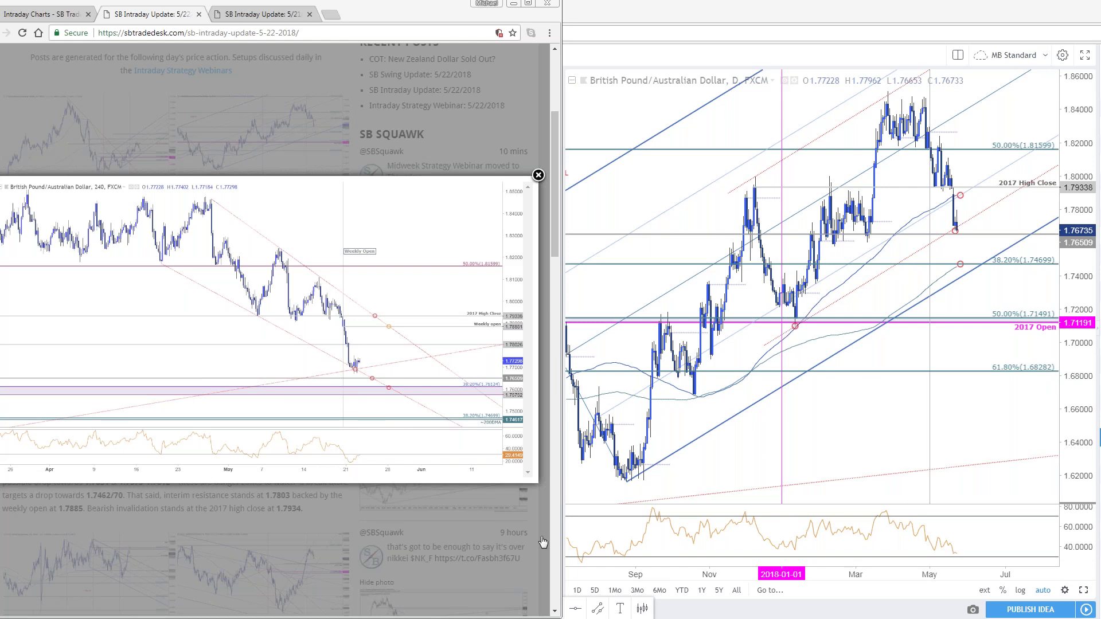
click(538, 175)
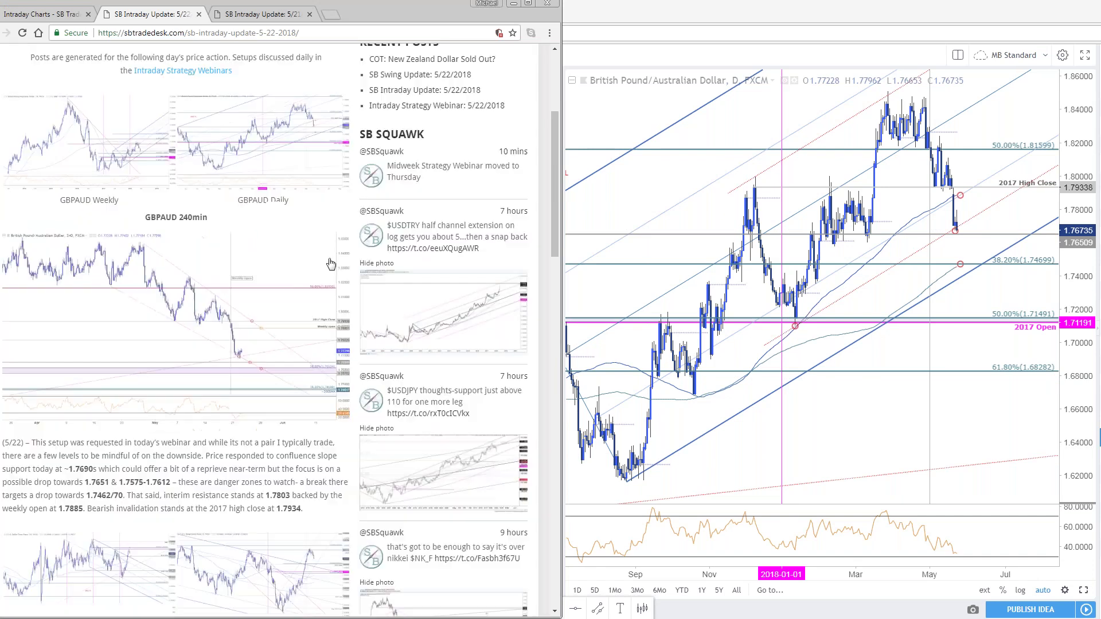
scroll(331, 264, down, 1)
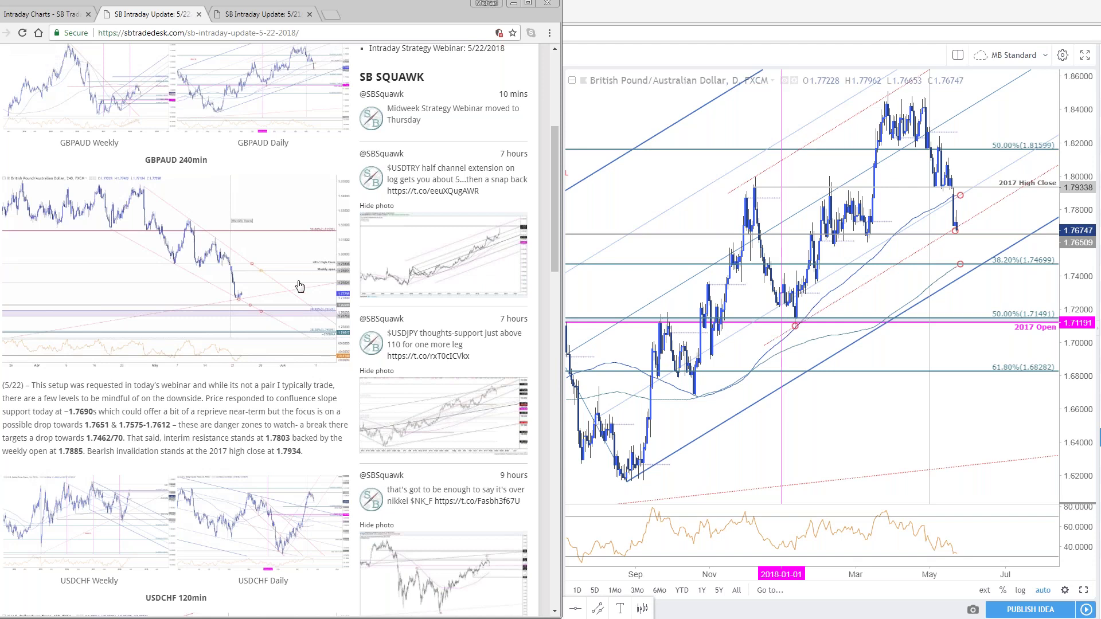
scroll(299, 287, down, 1)
scroll(299, 287, up, 1)
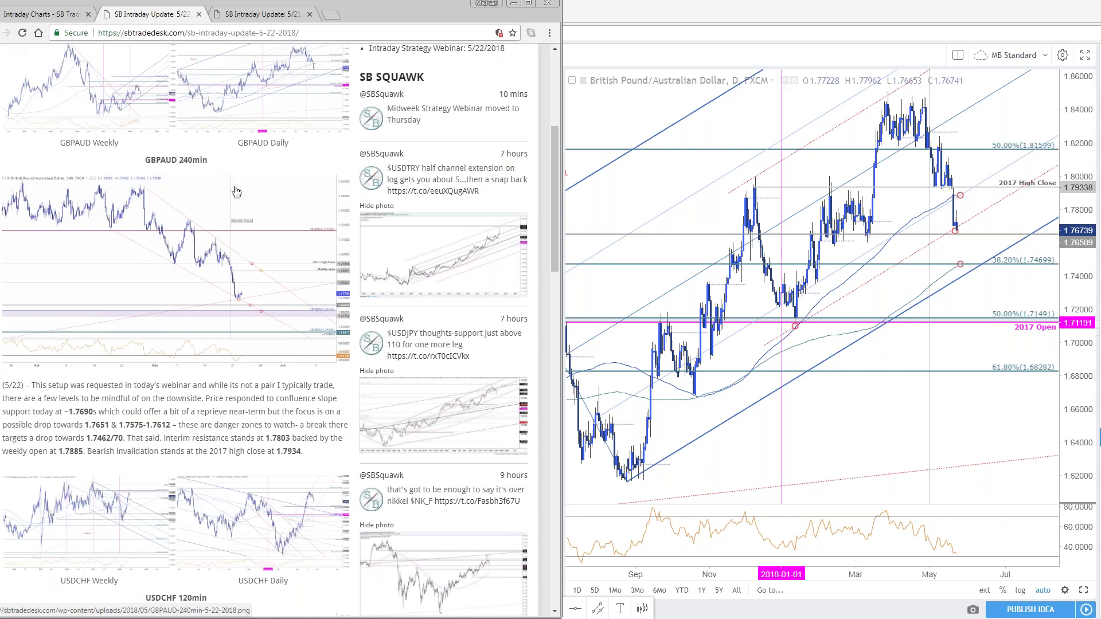
scroll(286, 403, down, 1)
scroll(287, 403, down, 4)
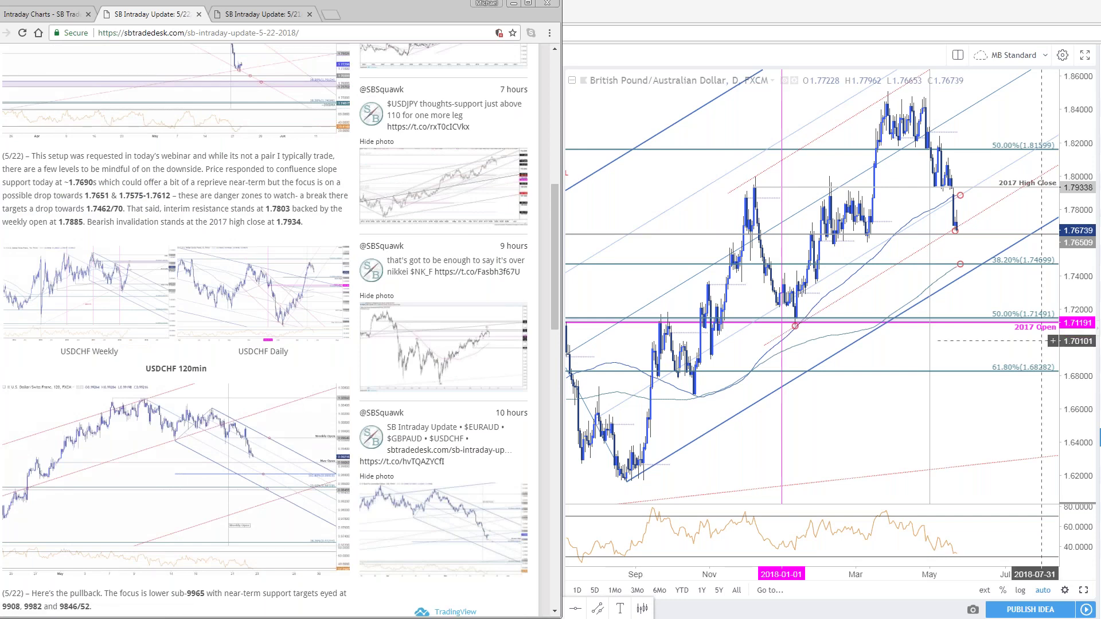
Switch to TradingView, load USDCHF in the two-chart layout and shift the 240-minute chart slightly back in time
key(alt+Tab)
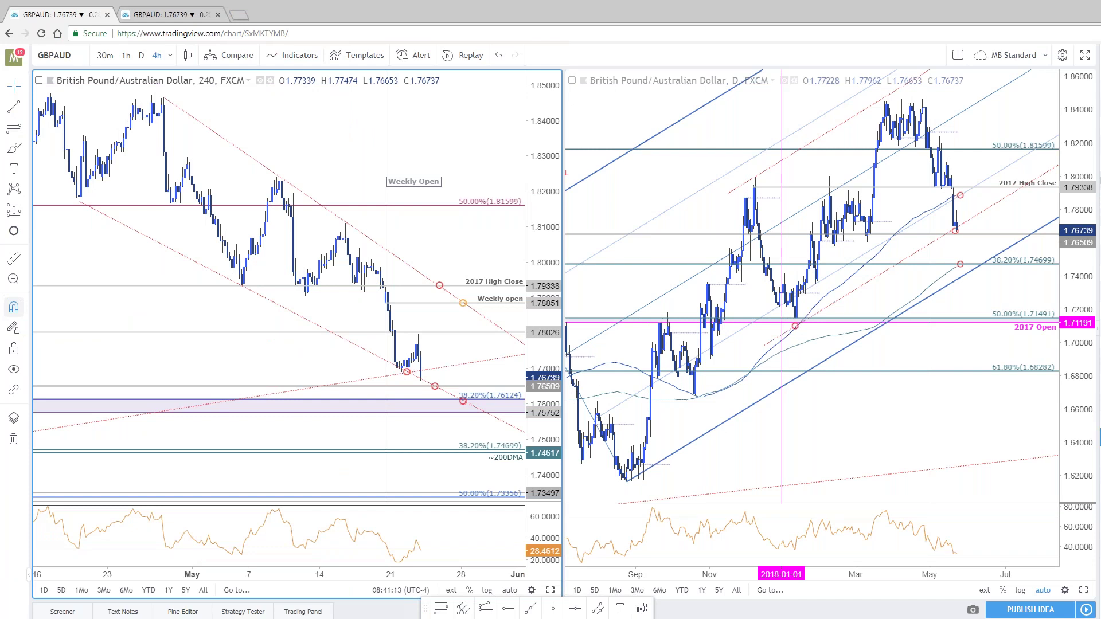
key(Down)
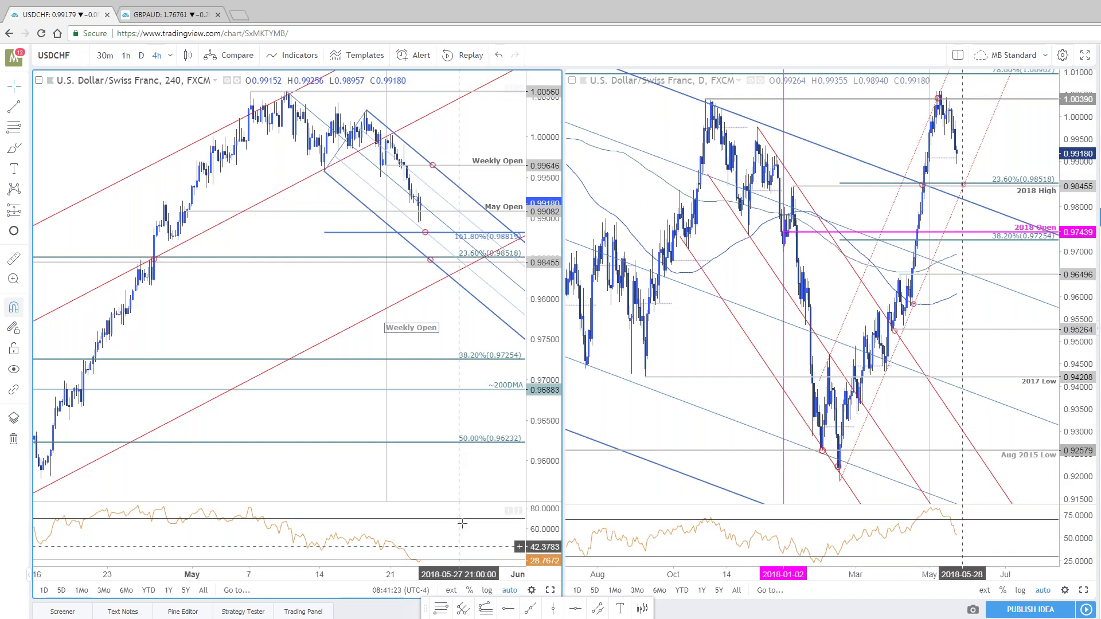
drag(279, 223, 263, 244)
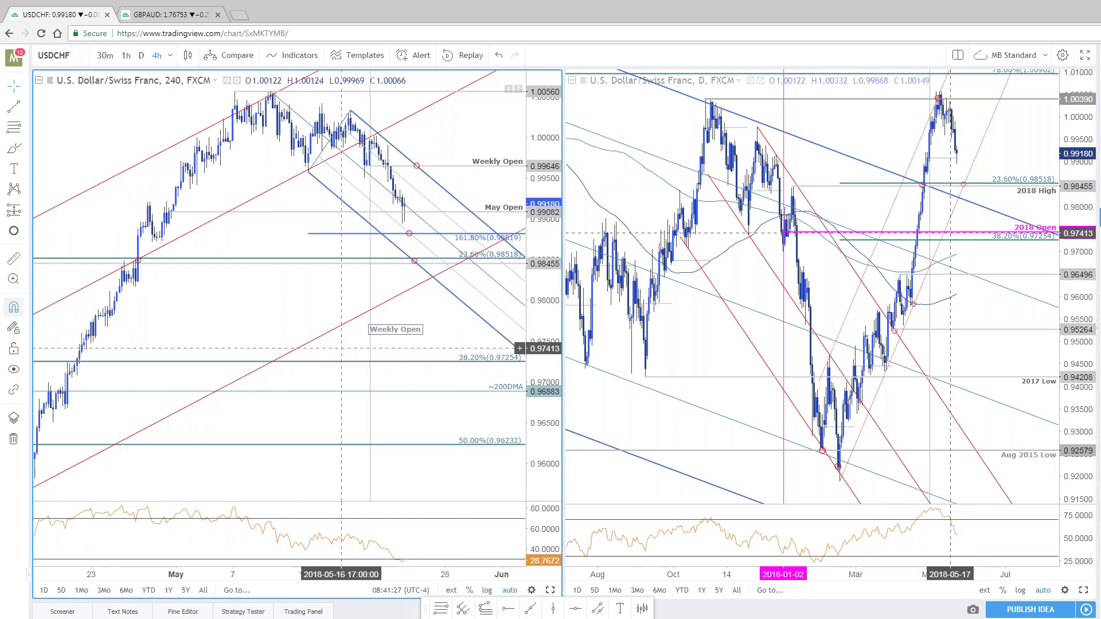
View the update's enlarged USDCHF weekly image and load USDCHF in TradingView's Weekly Charts layout
key(alt+Tab)
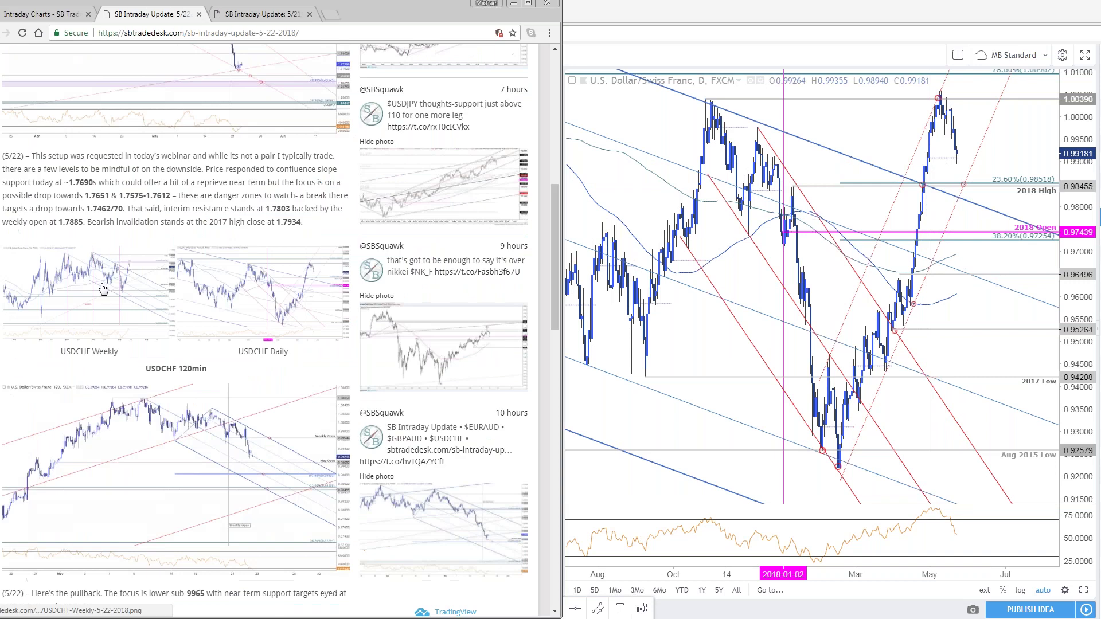
click(103, 288)
click(611, 56)
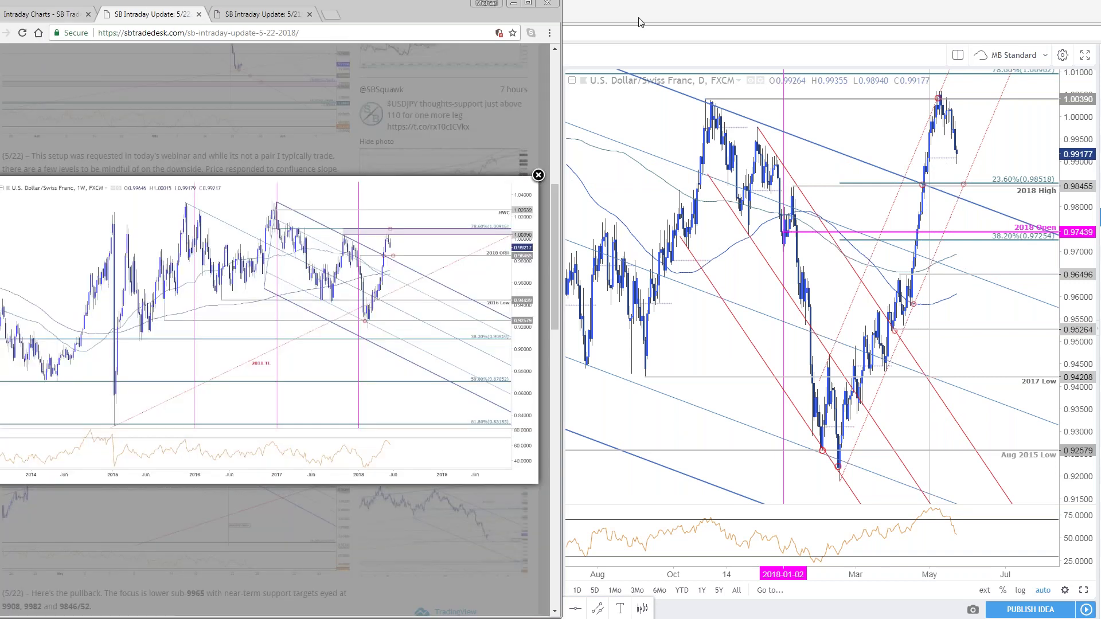
click(191, 15)
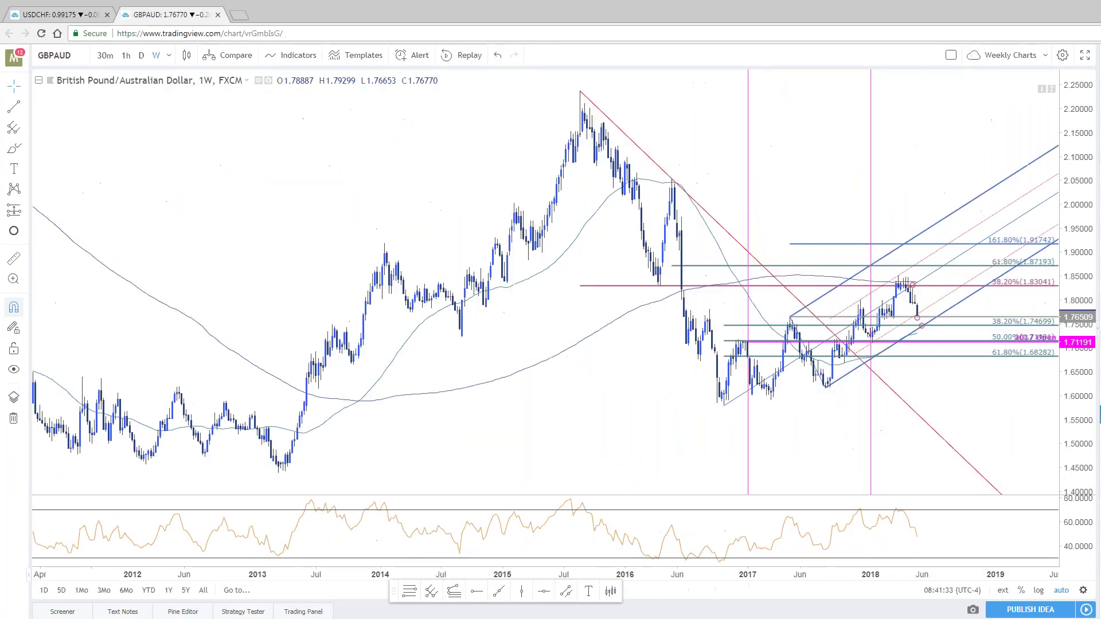
key(Down)
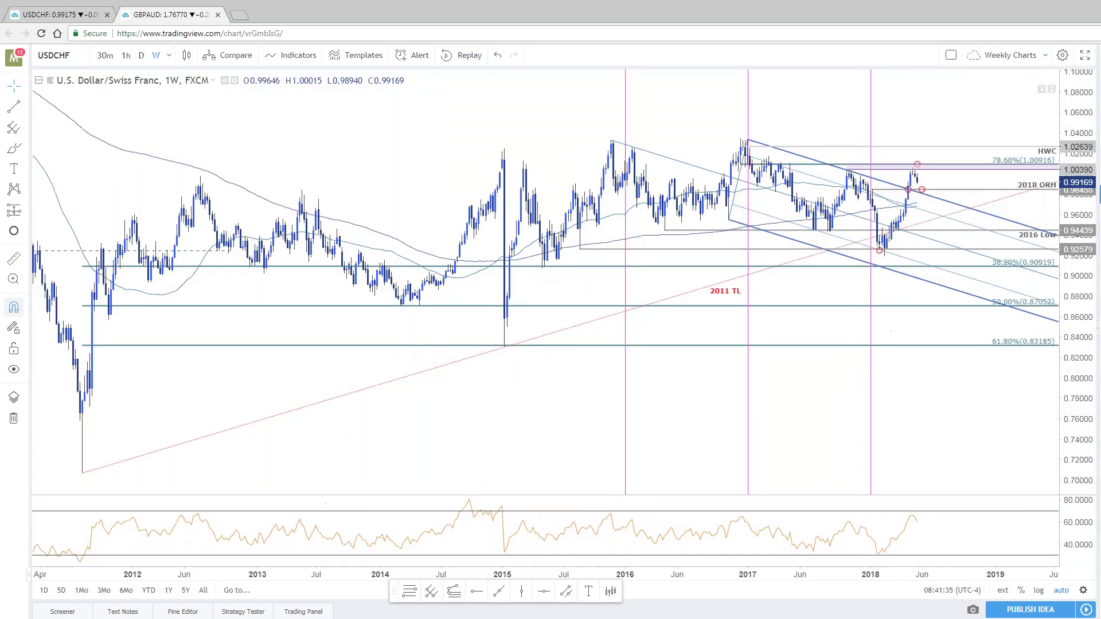
Zoom the USDCHF weekly chart in to 2015 through mid-2019, and return to the MB Standard two-chart layout
scroll(1076, 247, up, 1)
scroll(1076, 248, up, 5)
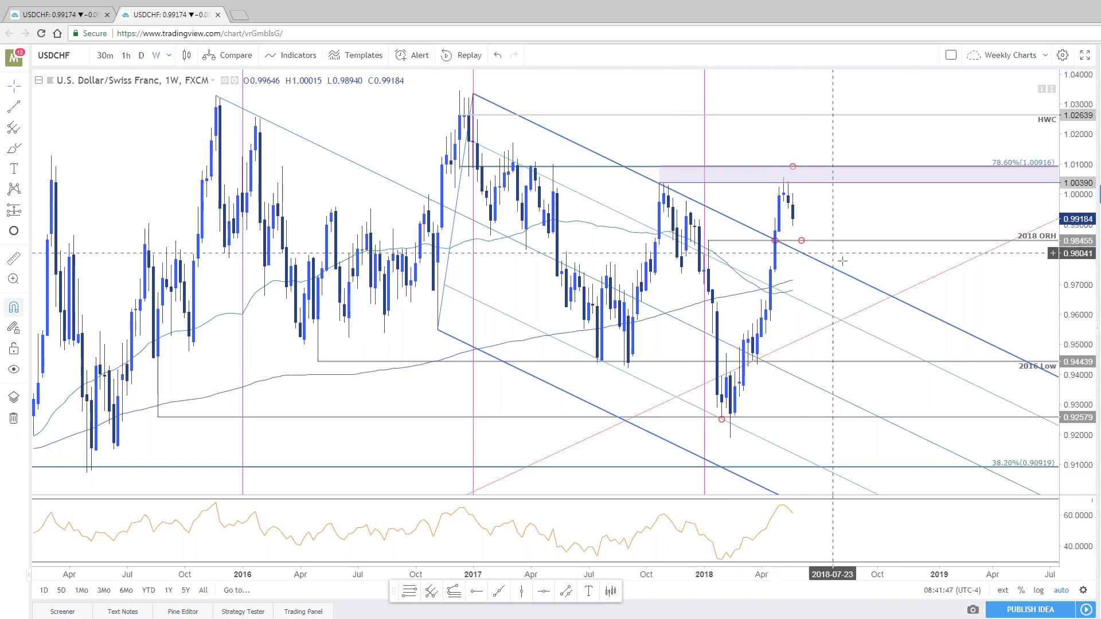
click(50, 16)
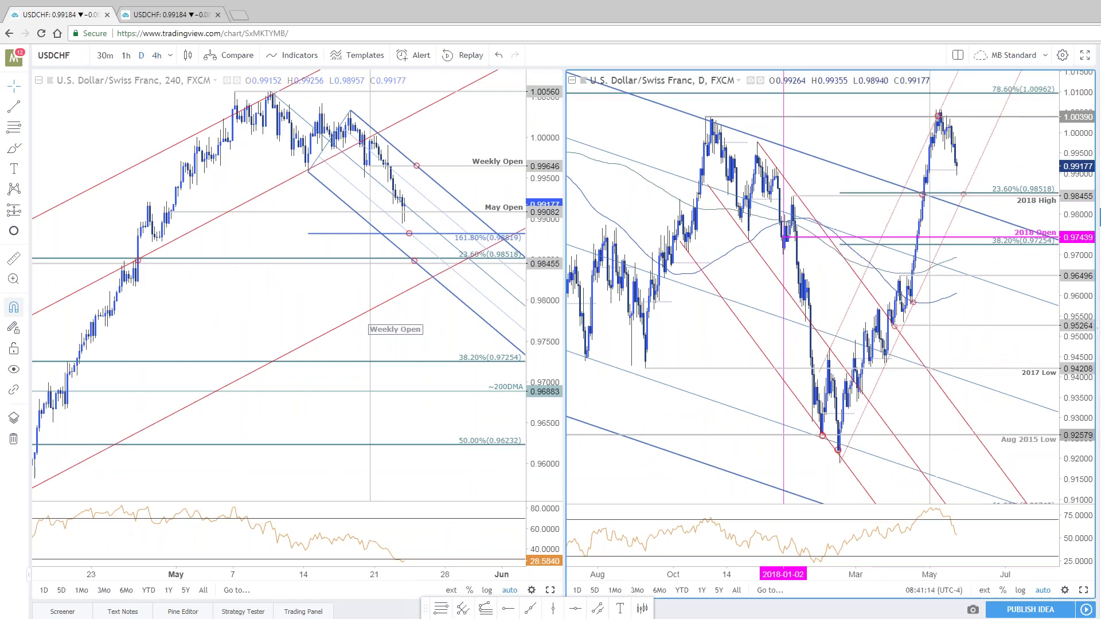
Maximize the USDCHF daily chart and reframe it to show about March 2017 through September 2018
click(1083, 590)
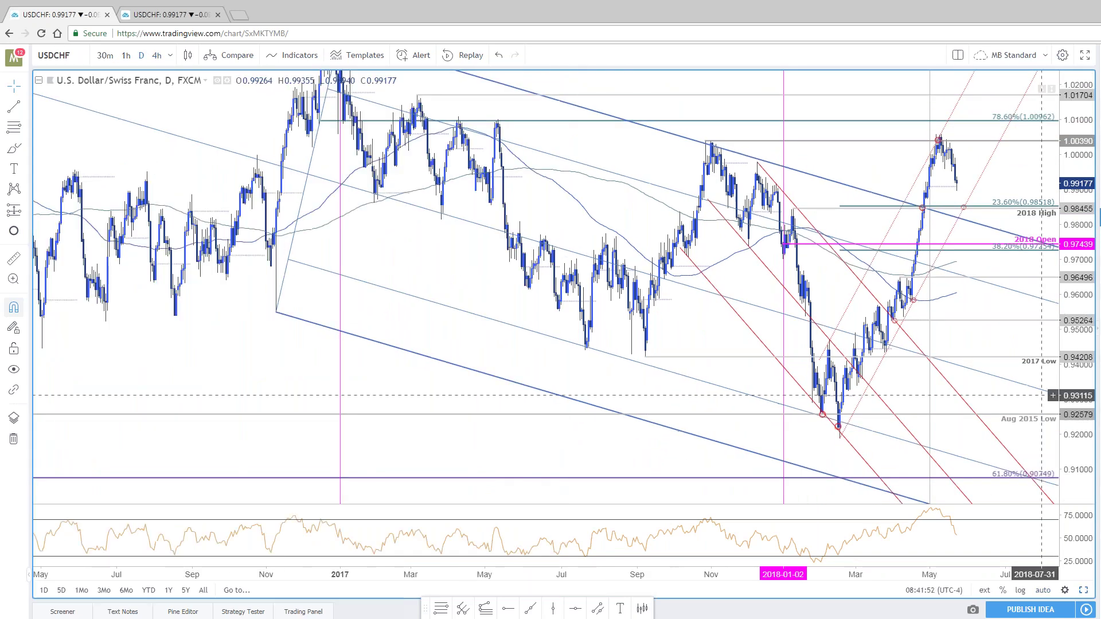
scroll(1032, 393, up, 5)
drag(1077, 394, 1077, 383)
scroll(834, 290, down, 3)
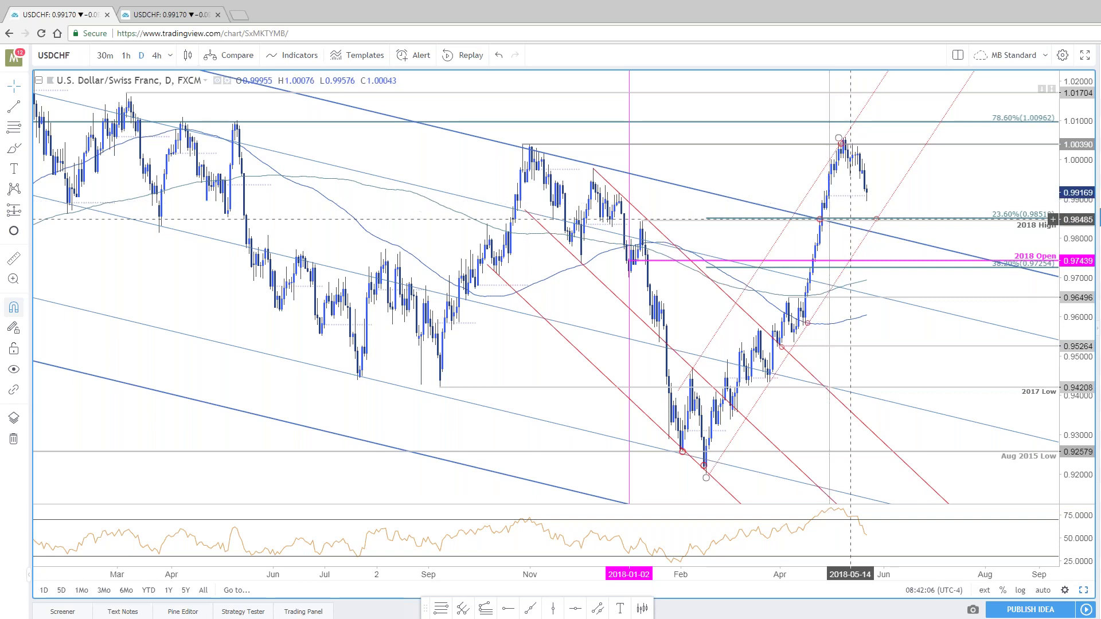
Add a horizontal ray at 0.98996 from the 2018-05-01 candle on the USDCHF daily chart, and restore the two-chart layout
click(509, 611)
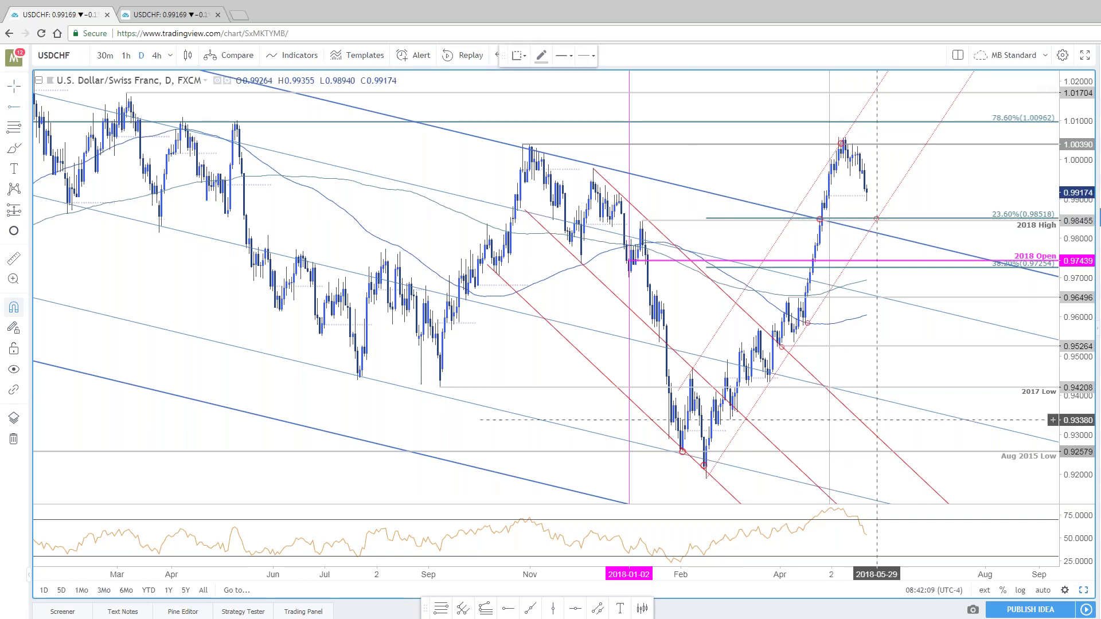
click(828, 199)
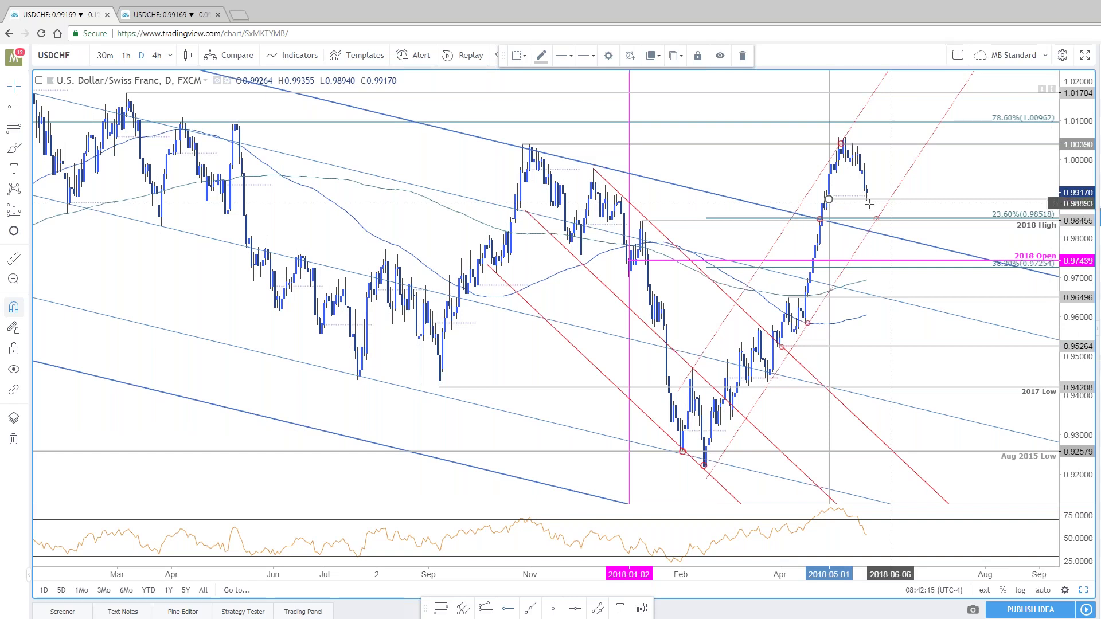
scroll(880, 207, up, 1)
scroll(880, 206, up, 2)
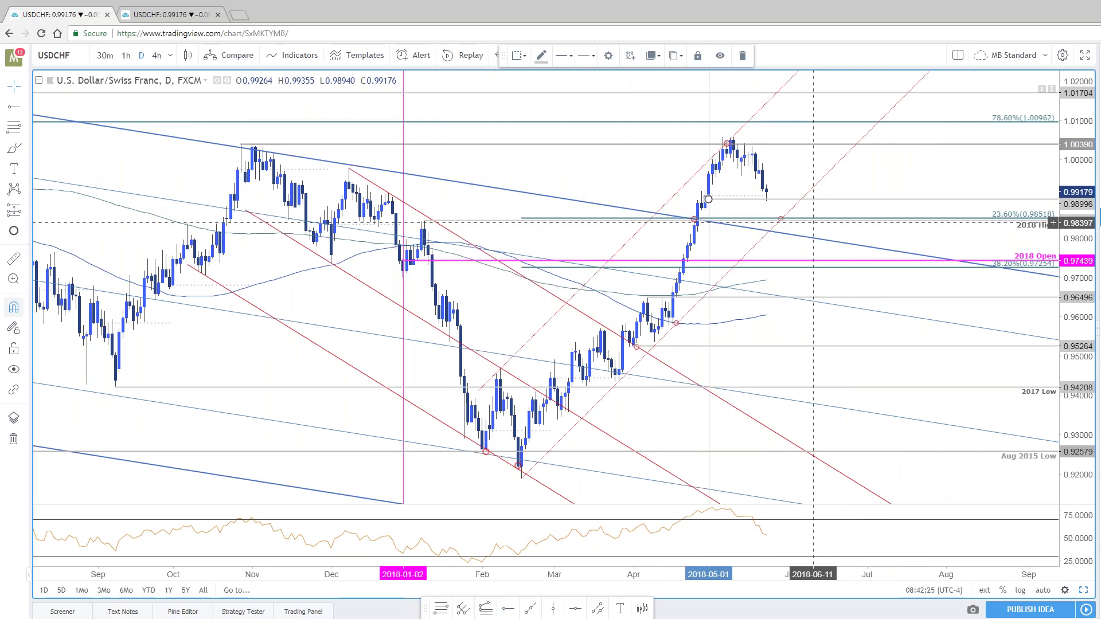
scroll(813, 222, down, 2)
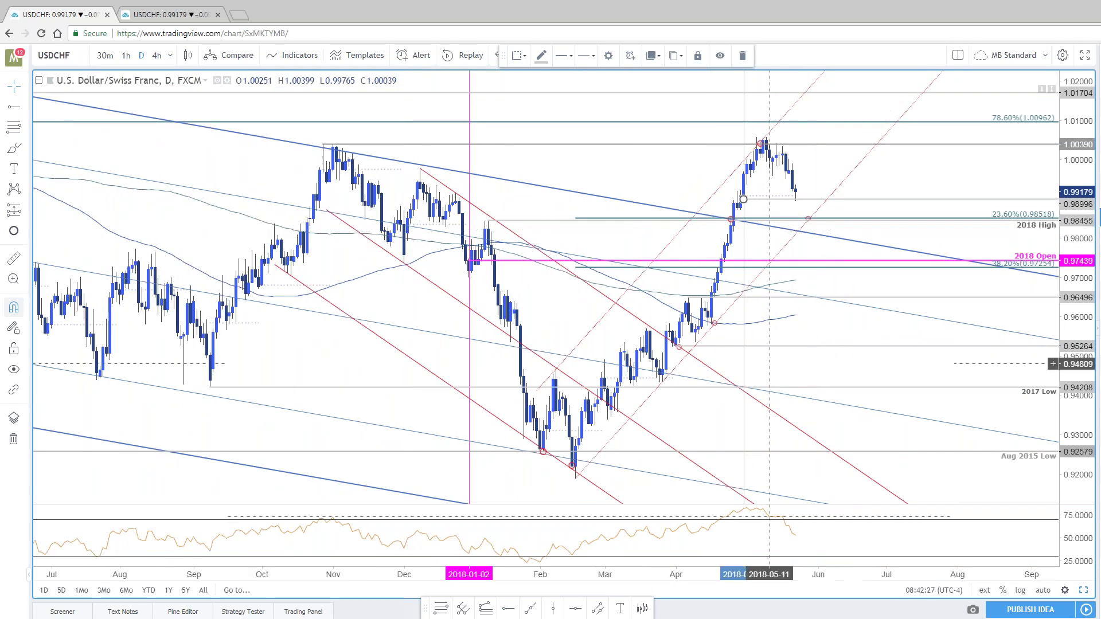
click(1080, 592)
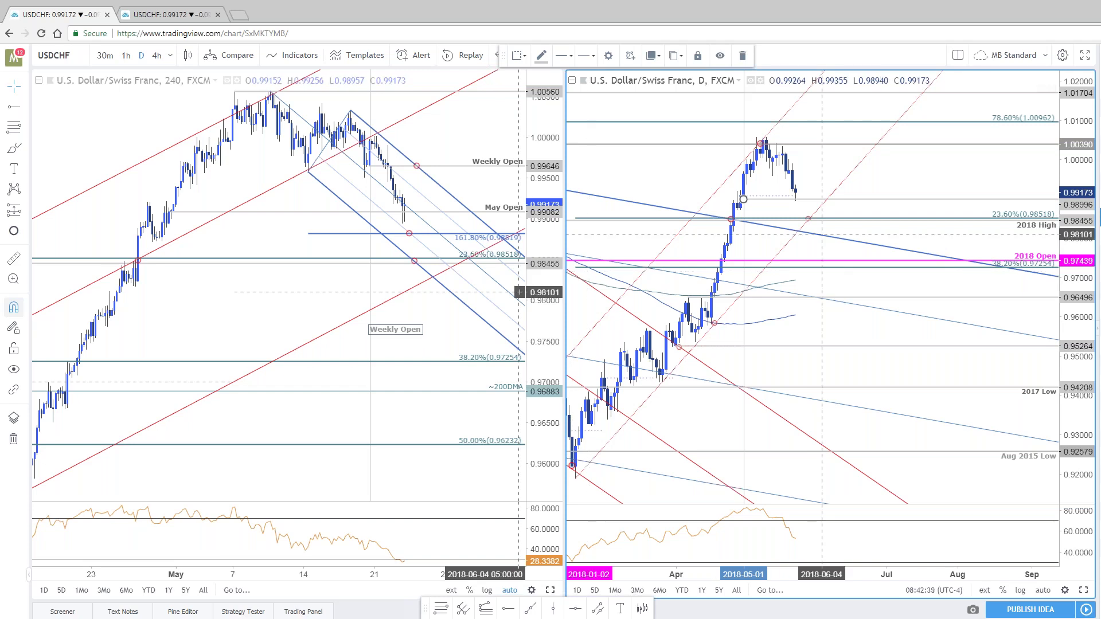
Reframe the USDCHF 240-minute chart to show about 23 April through late May, with prices from about 0.965 to 1.01
click(520, 287)
drag(519, 273, 533, 264)
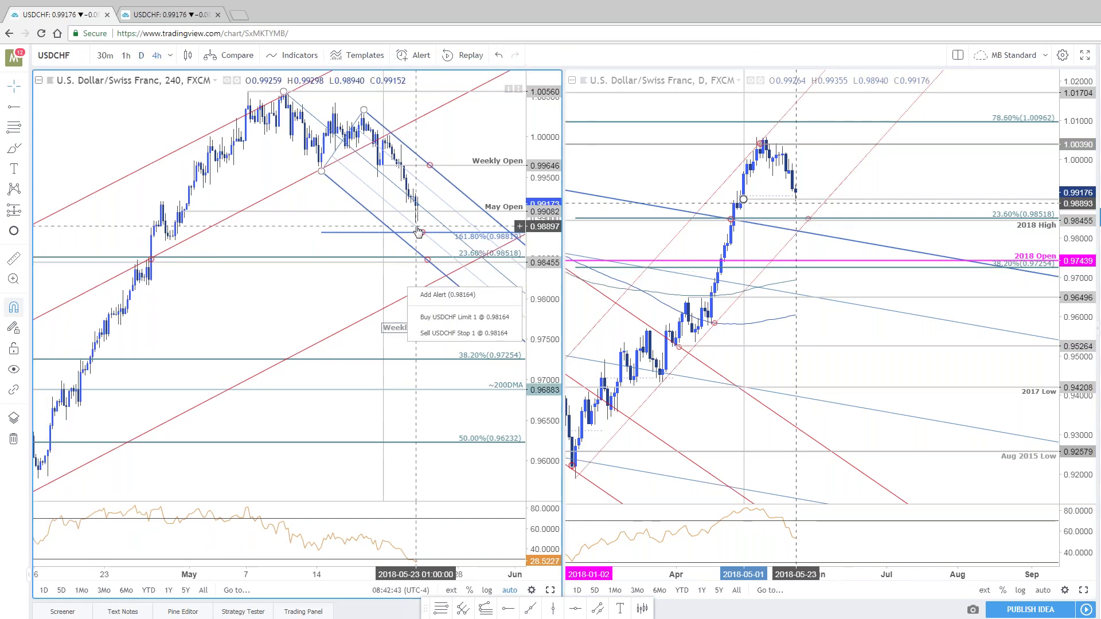
drag(539, 195, 539, 152)
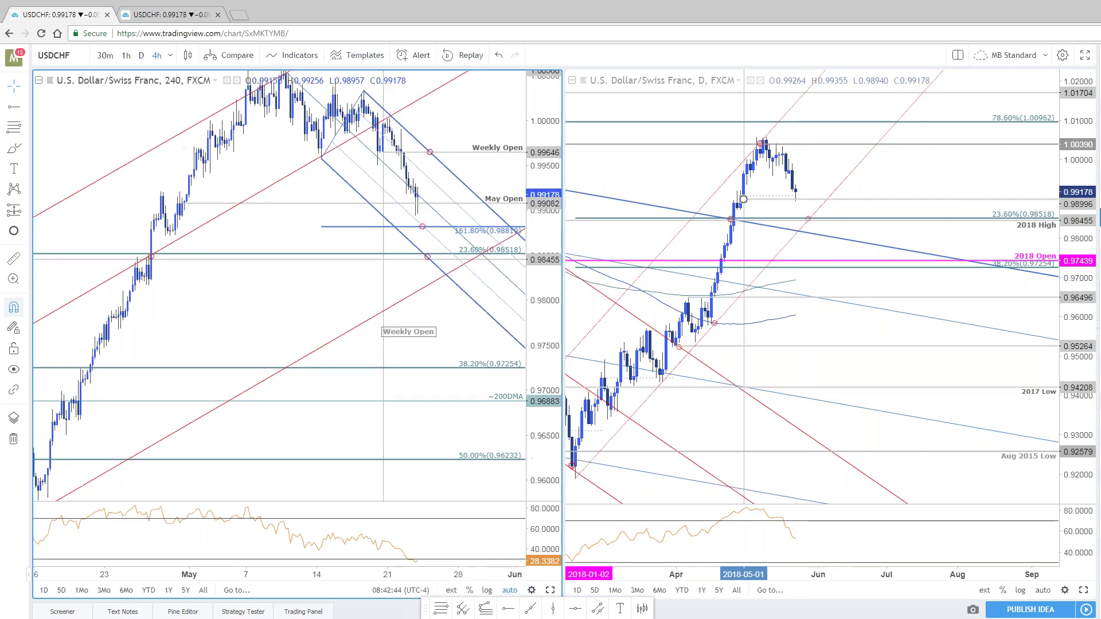
scroll(485, 268, up, 2)
drag(408, 232, 450, 284)
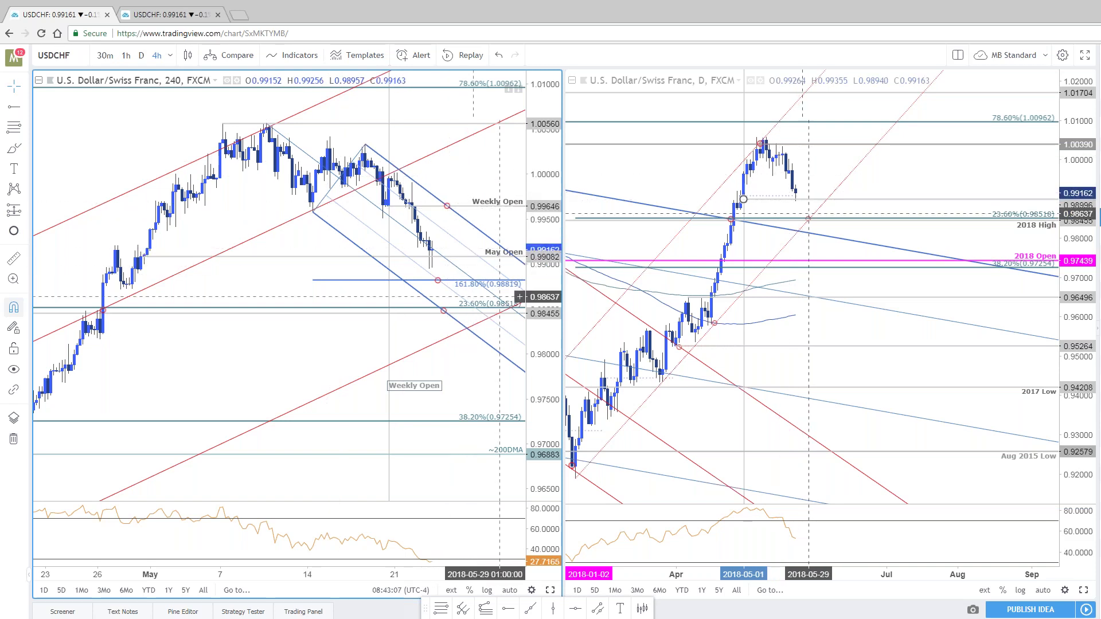
Select the pitchfork starting at the May high on the 240-minute chart, and widen the daily chart to November 2017 through September 2018
click(446, 285)
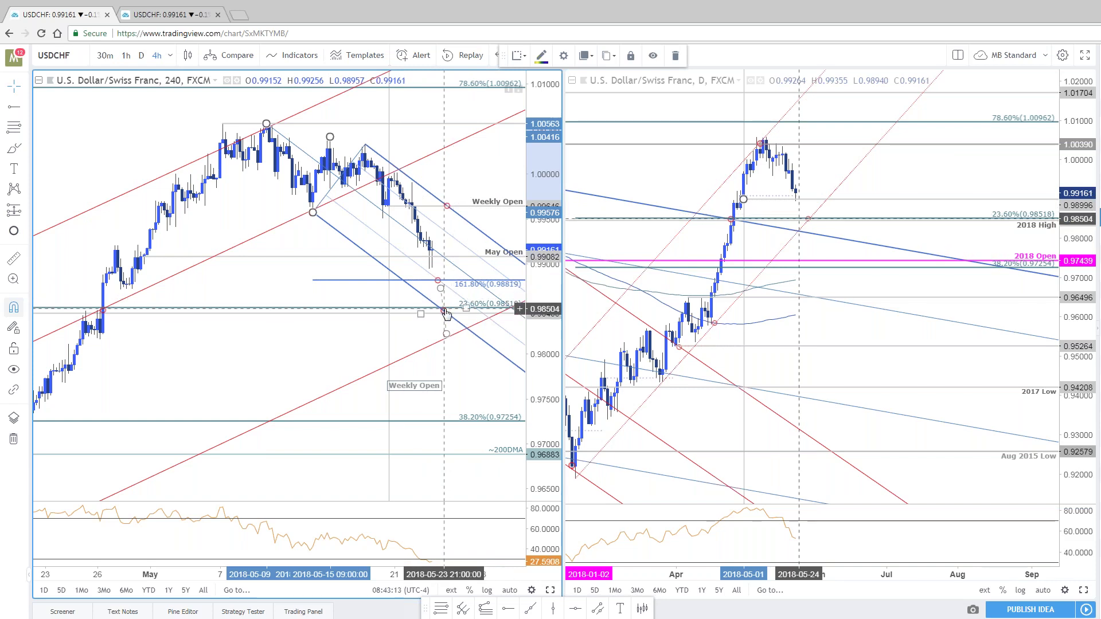
scroll(855, 270, down, 4)
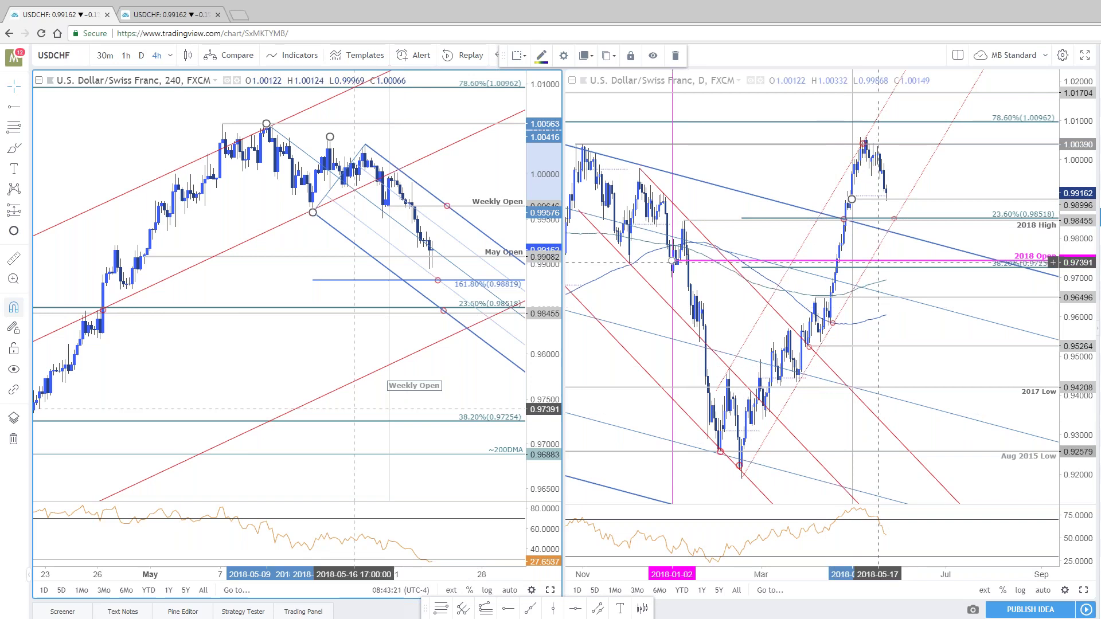
scroll(435, 327, down, 3)
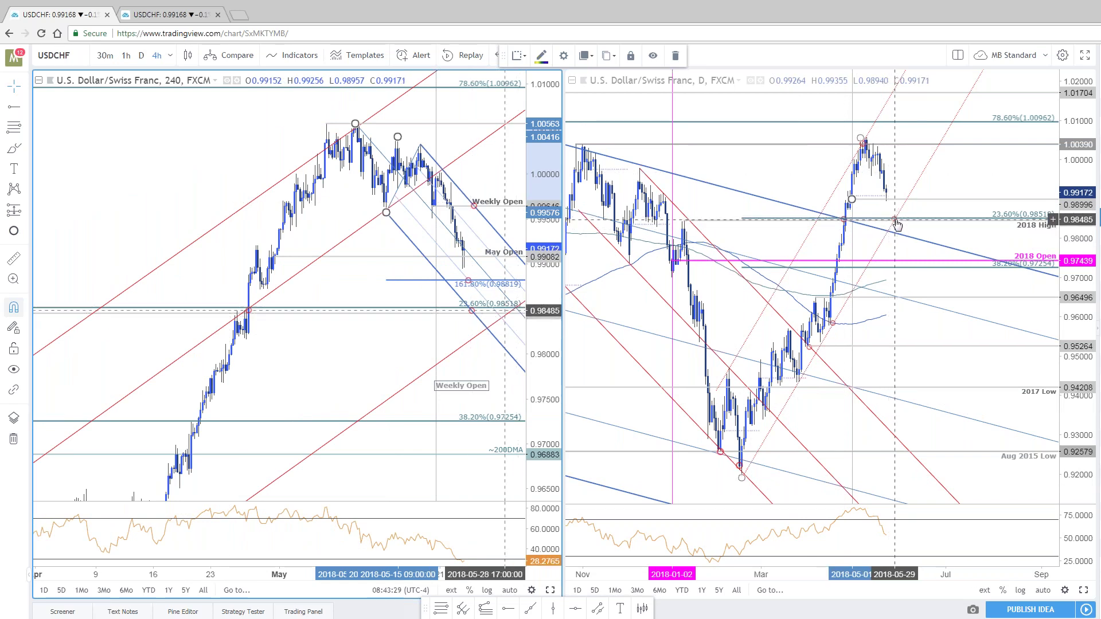
scroll(444, 311, up, 2)
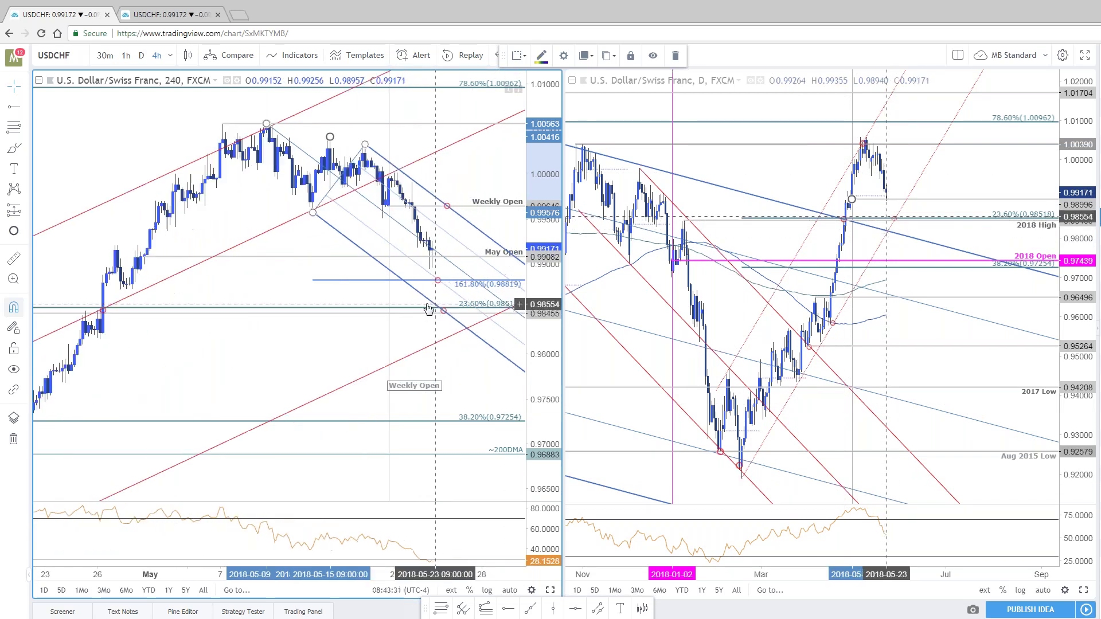
Set the USDCHF intraday chart to 120 minutes, maximize it and frame late April through early June, about 0.976 to 1.008
text(120)
key(Return)
click(552, 590)
drag(637, 301, 574, 319)
drag(1076, 324, 1076, 197)
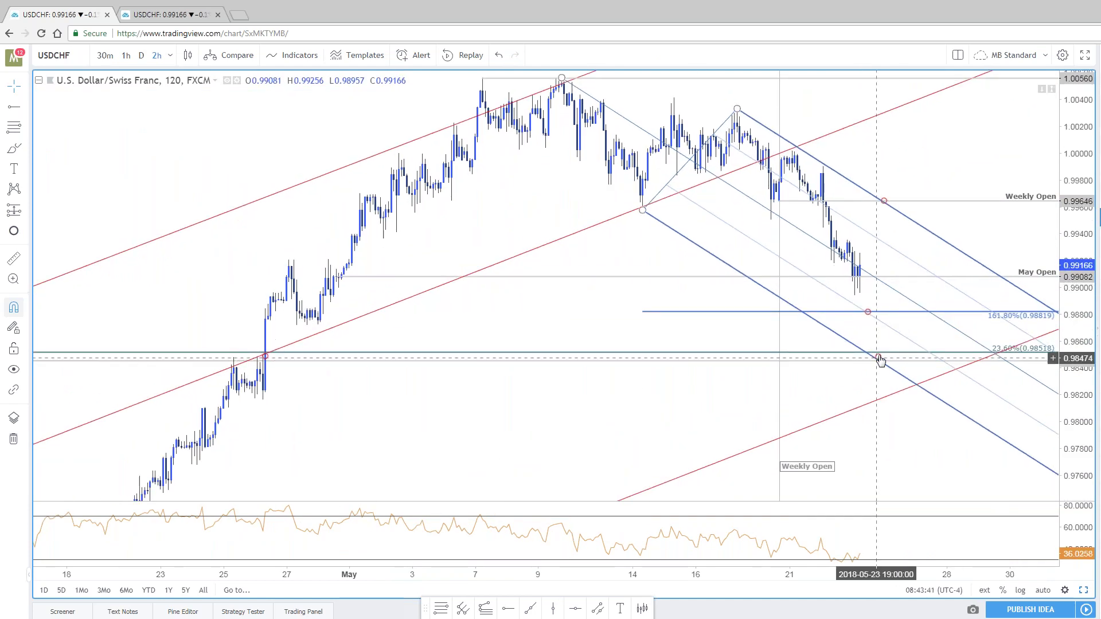
drag(926, 160, 851, 186)
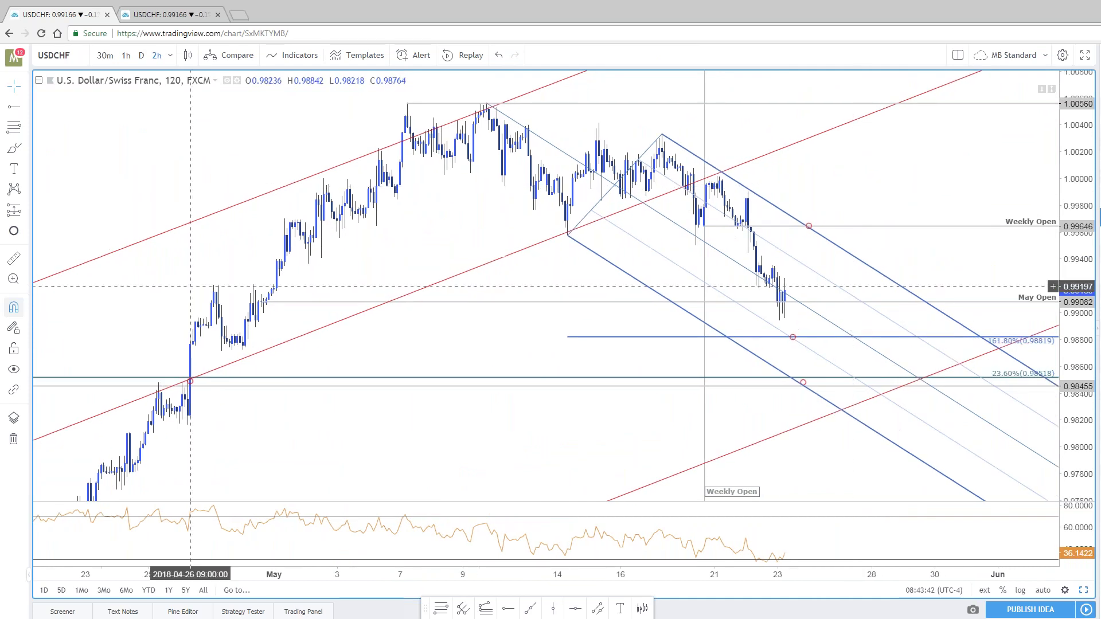
Switch to the SB Intraday Update, close the enlarged weekly image and view the USDCHF 120min image enlarged
key(alt+Tab)
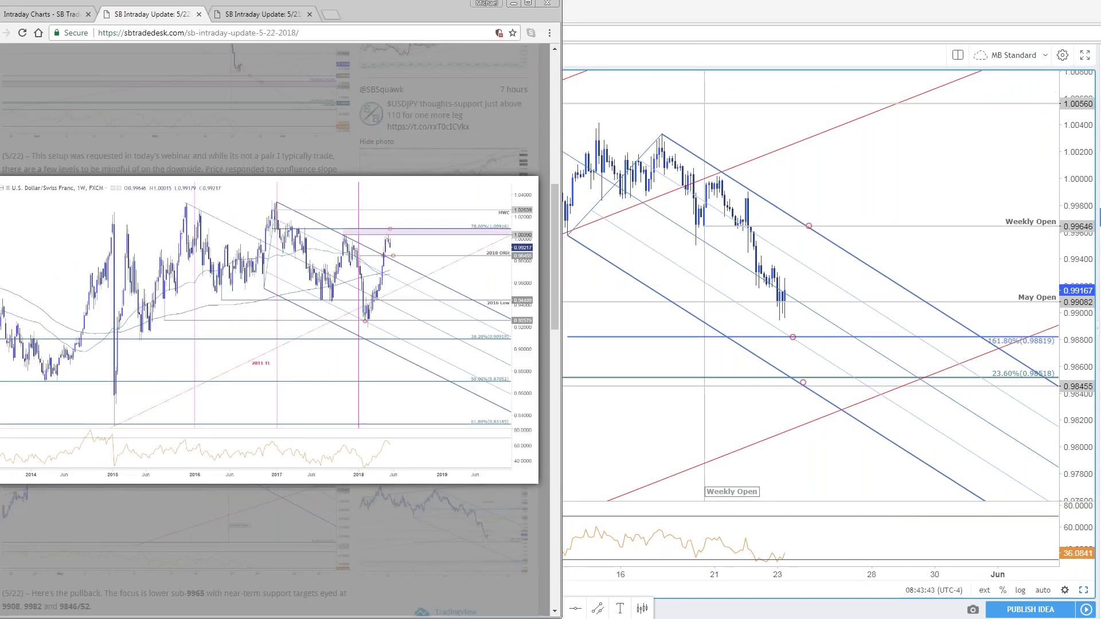
click(308, 313)
scroll(308, 313, down, 1)
click(267, 448)
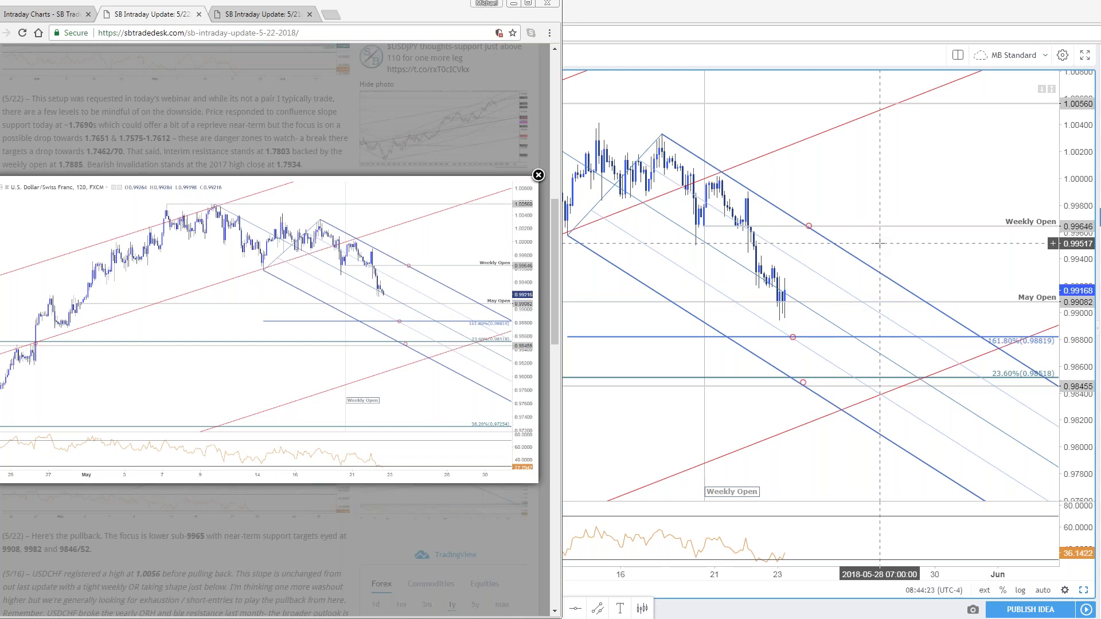
click(400, 122)
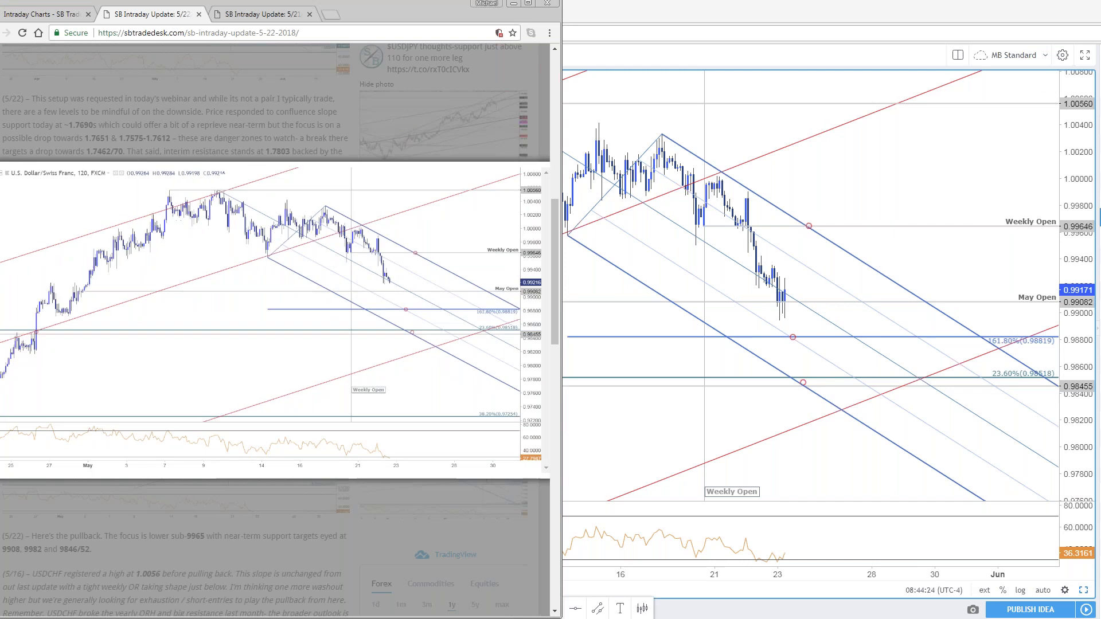
Close the enlarged image in the update and read the USDCHF commentary through to the EURAUD section
key(Escape)
scroll(25, 529, down, 1)
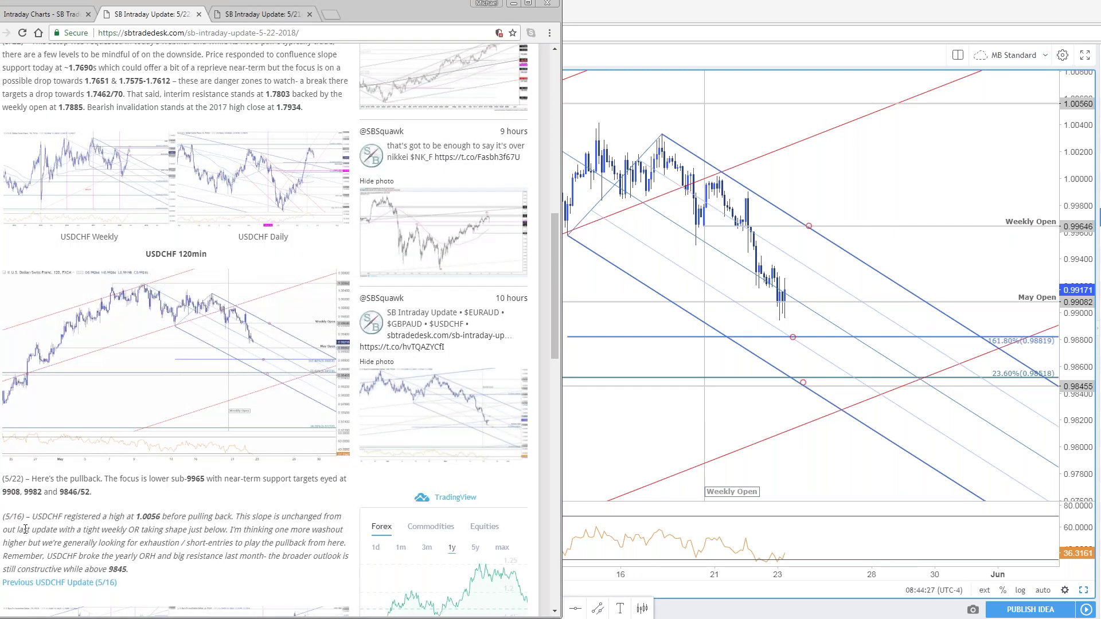
scroll(122, 528, down, 1)
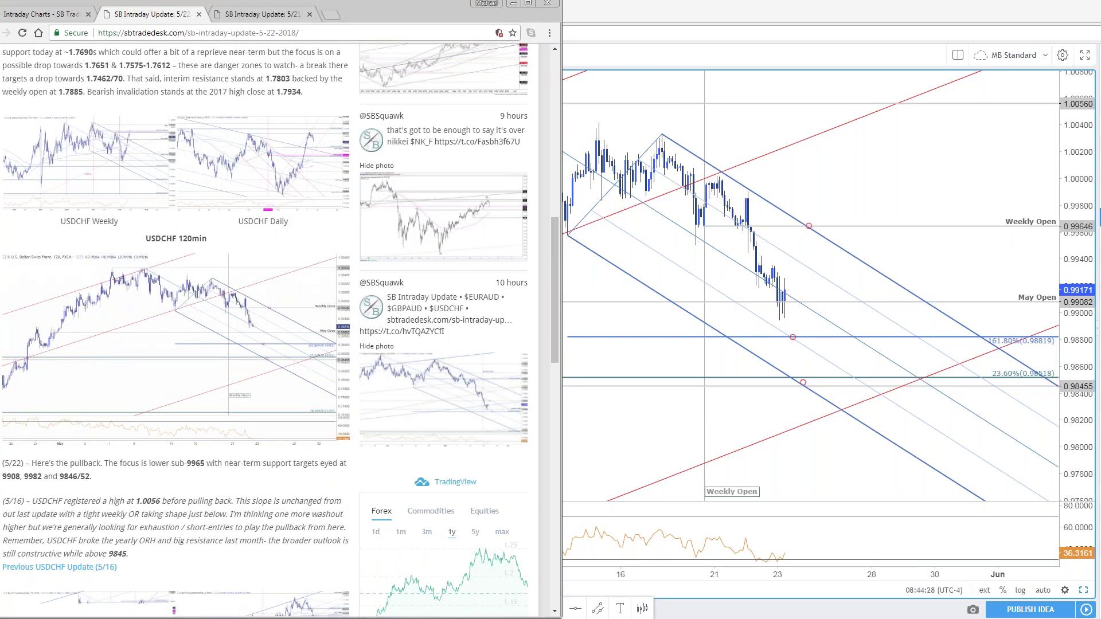
scroll(430, 408, down, 8)
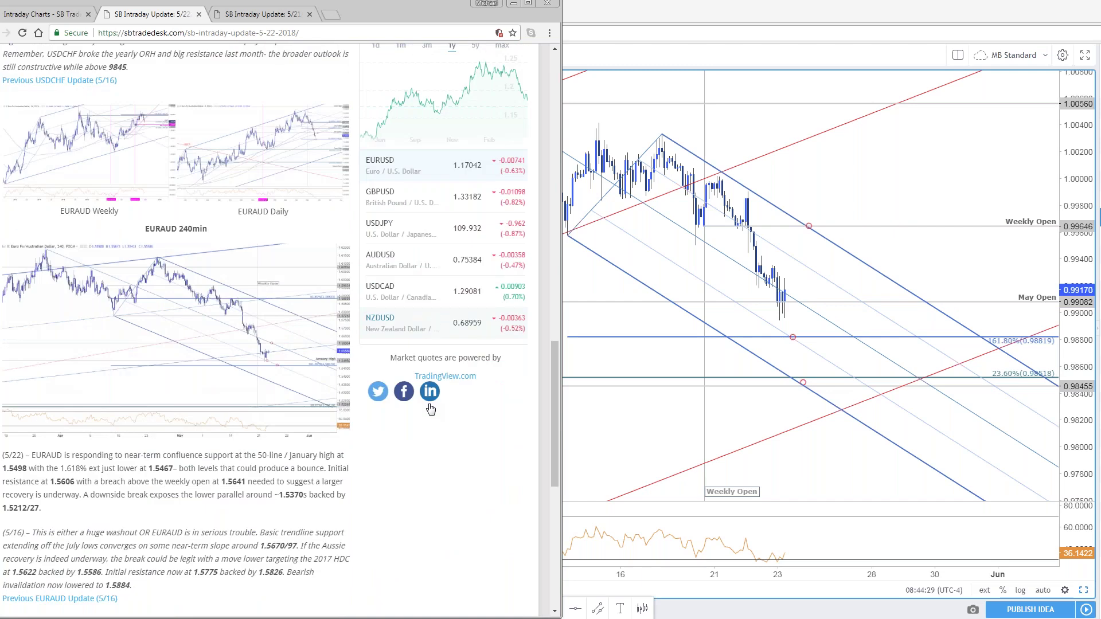
scroll(430, 408, down, 1)
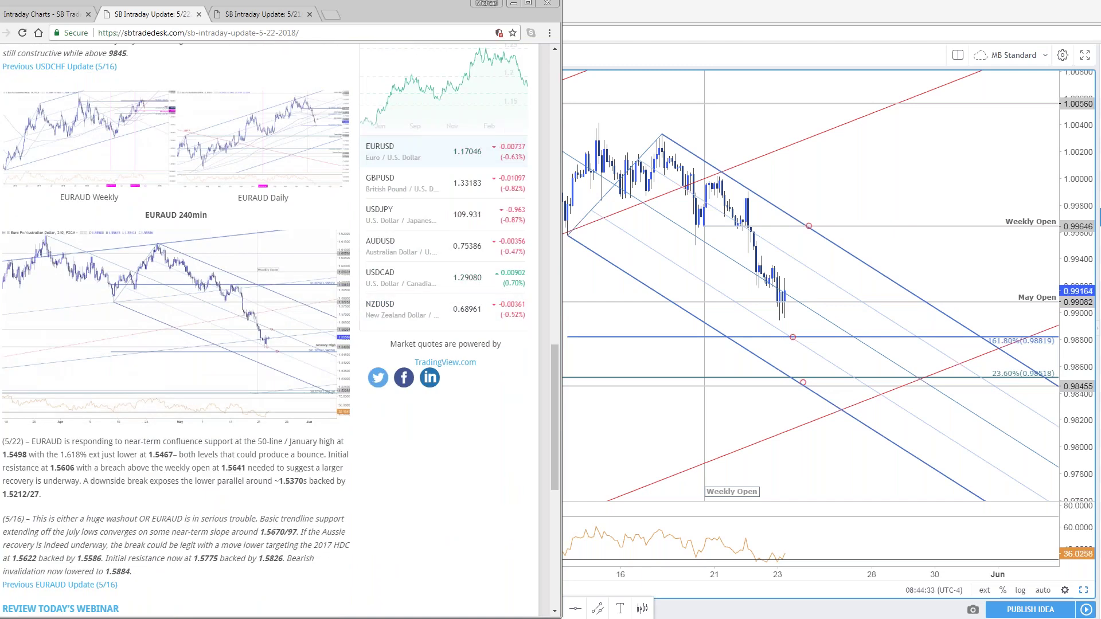
View the update's enlarged EURAUD weekly, daily and 240min chart images one after another
click(100, 169)
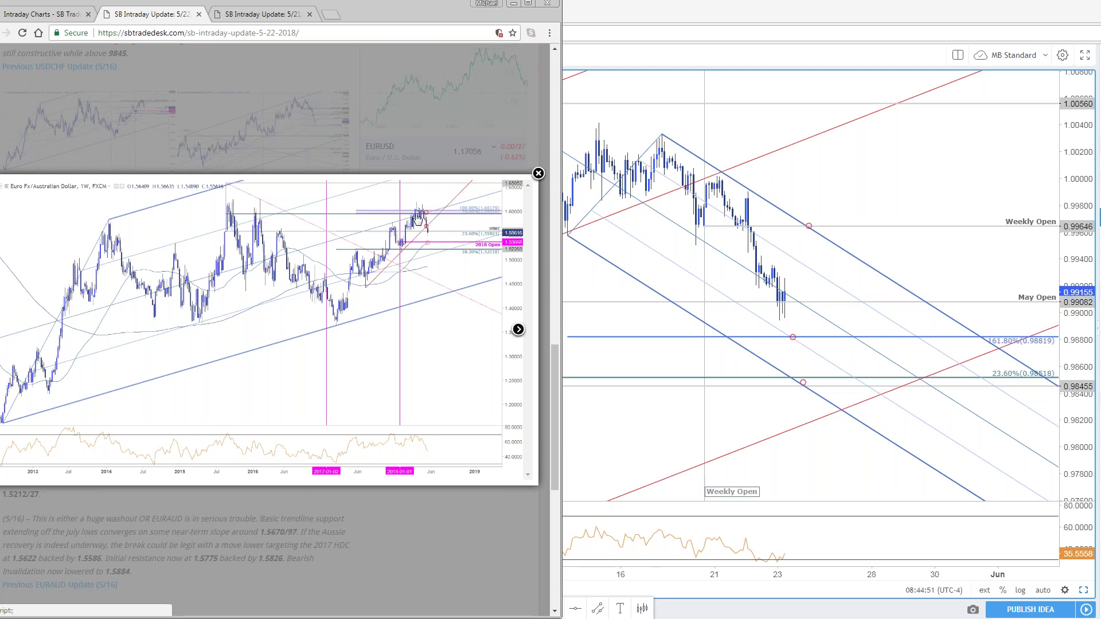
click(518, 329)
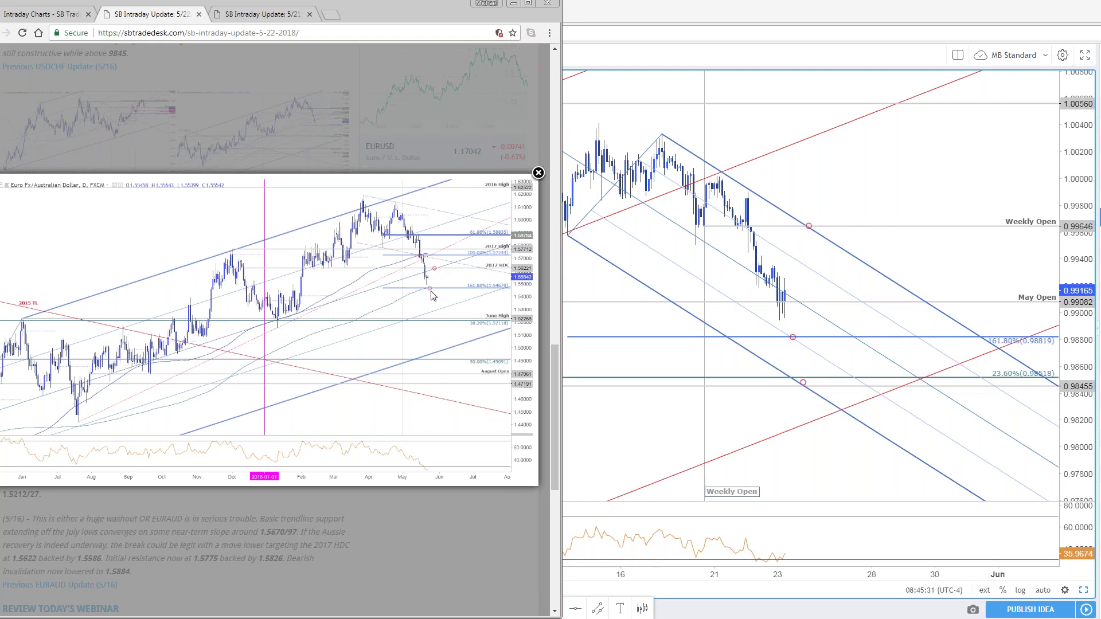
click(537, 174)
click(107, 231)
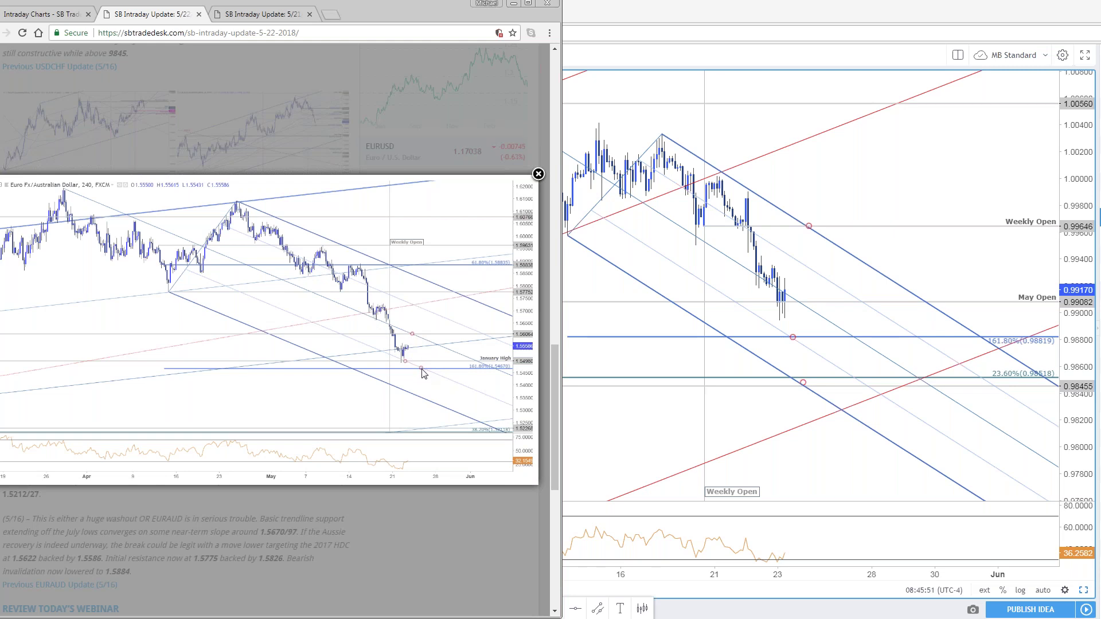
Switch to TradingView, load EURAUD and frame the 120-minute chart from mid-April to early June, about 1.525 to 1.62
click(875, 167)
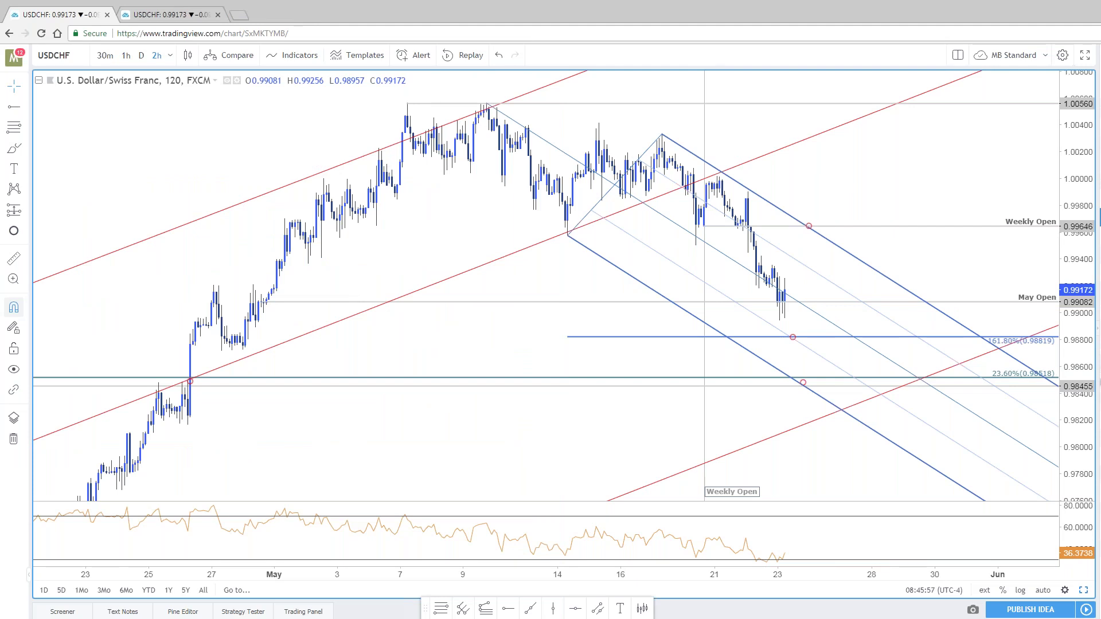
click(1099, 273)
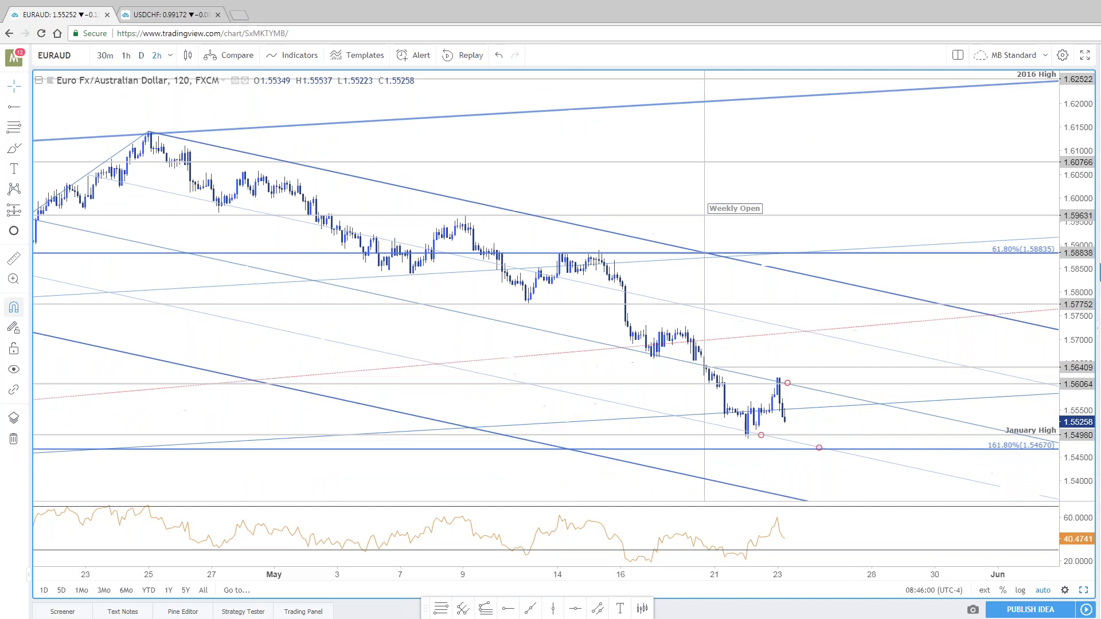
scroll(802, 327, down, 3)
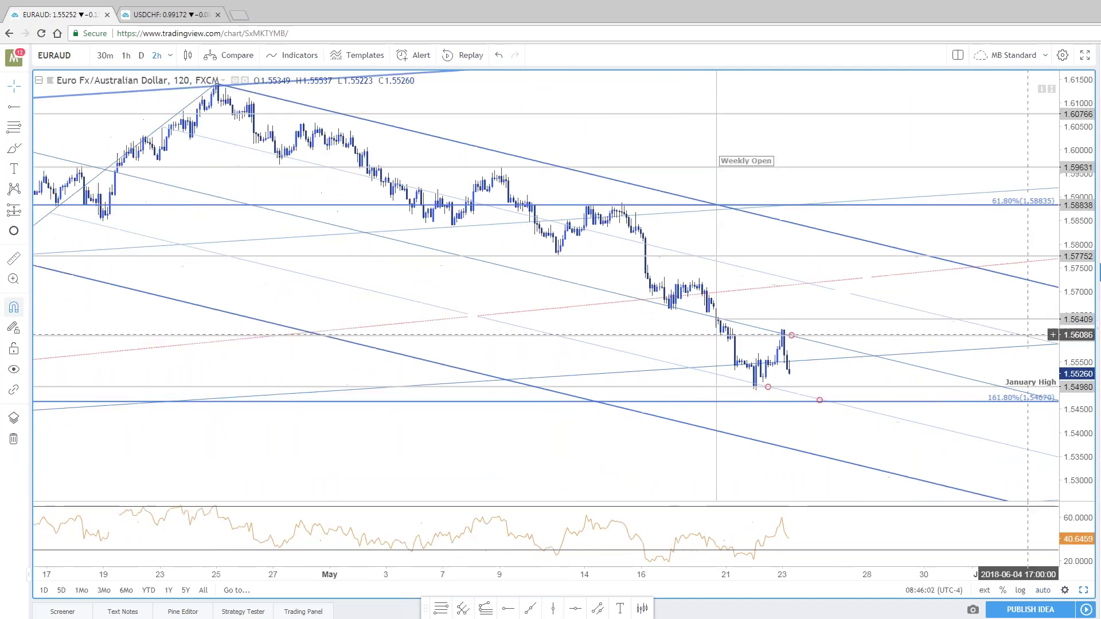
drag(1078, 391, 1077, 344)
drag(804, 306, 831, 317)
drag(1078, 286, 1077, 361)
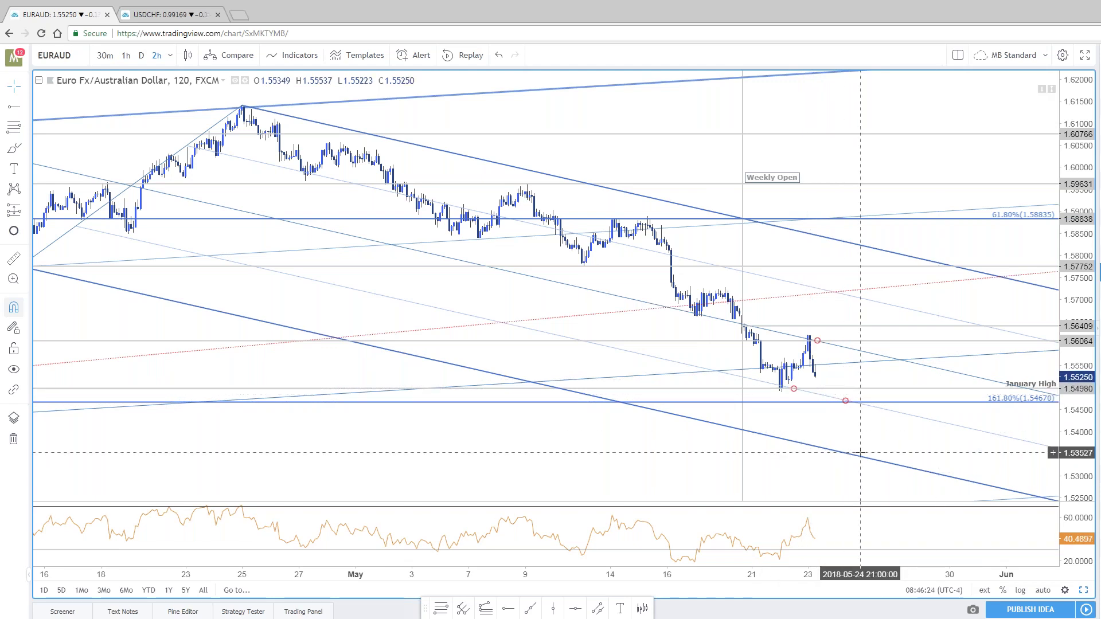
Restore the EURAUD two-chart layout and select the pitchfork drawn from the March high on the daily chart
click(1085, 590)
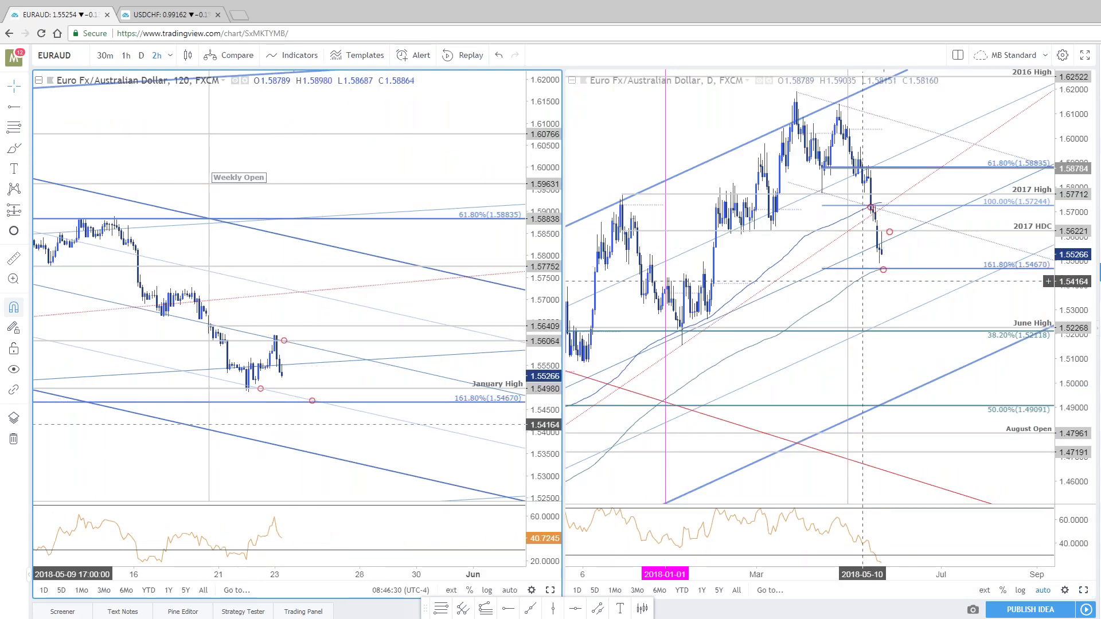
click(835, 304)
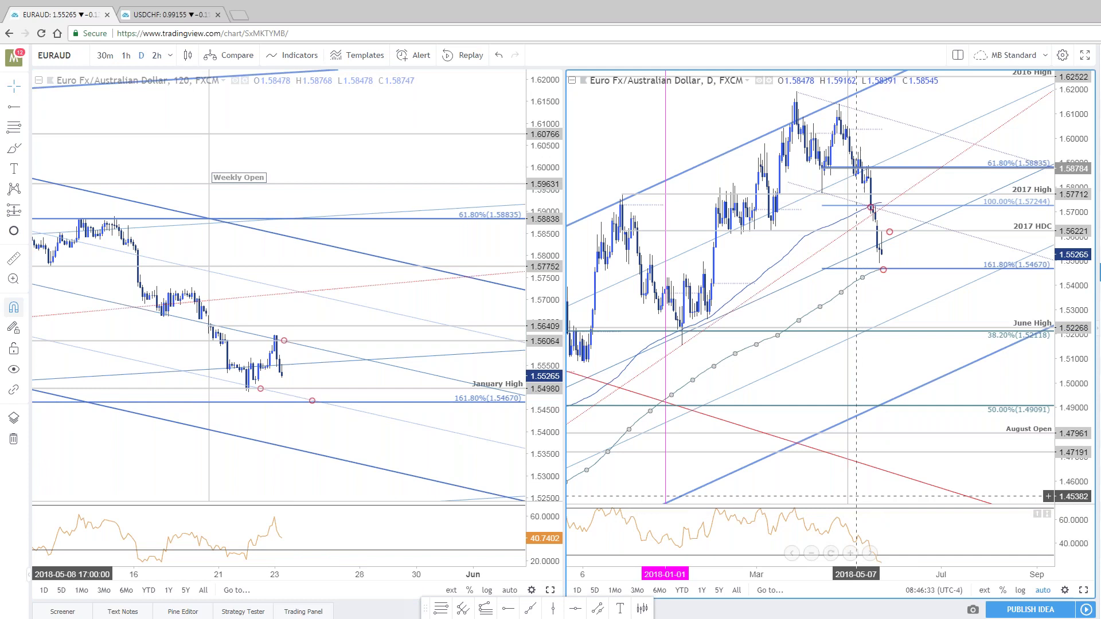
click(918, 269)
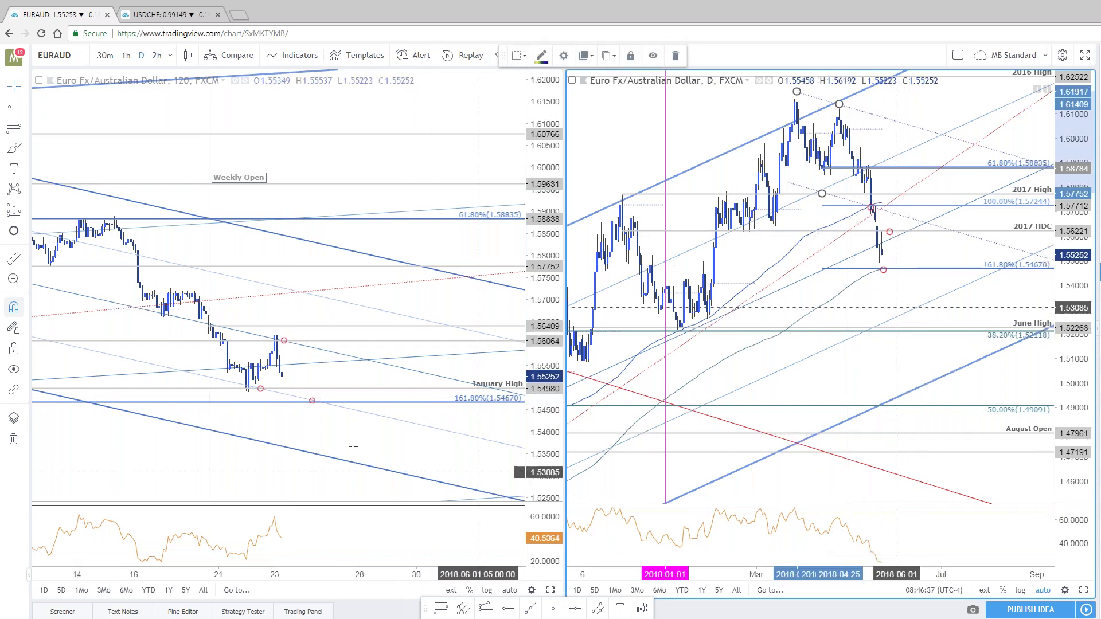
Frame the EURAUD 120-minute chart on early to late May, about 1.54 to 1.615, discarding the line settings opened by accident
scroll(330, 430, down, 4)
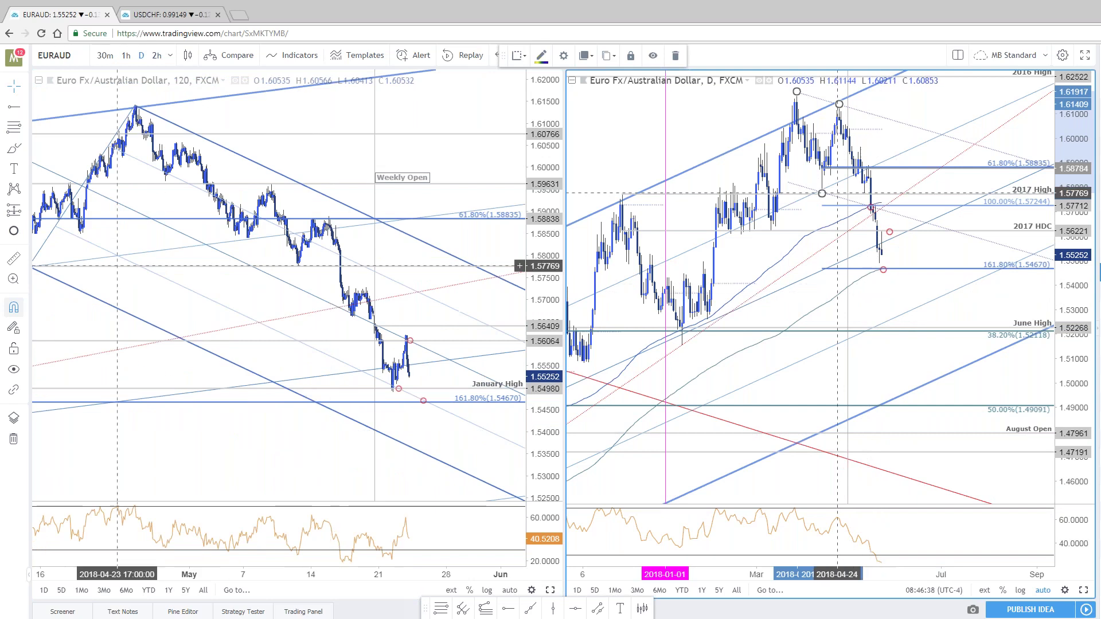
double_click(442, 387)
drag(443, 374, 485, 368)
scroll(466, 357, up, 3)
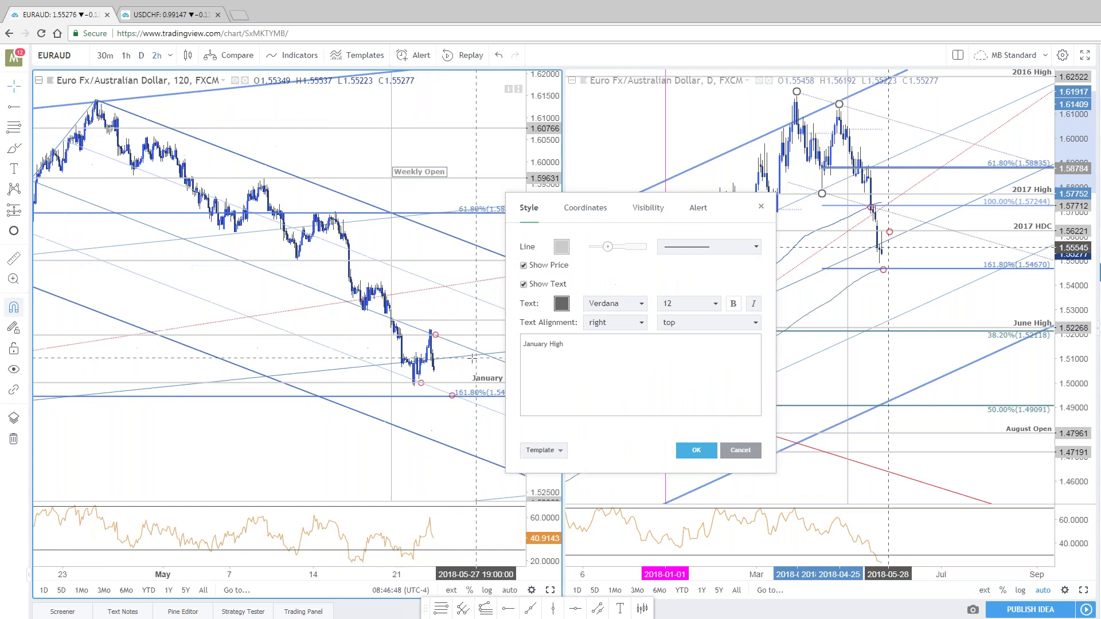
key(Escape)
scroll(492, 382, up, 3)
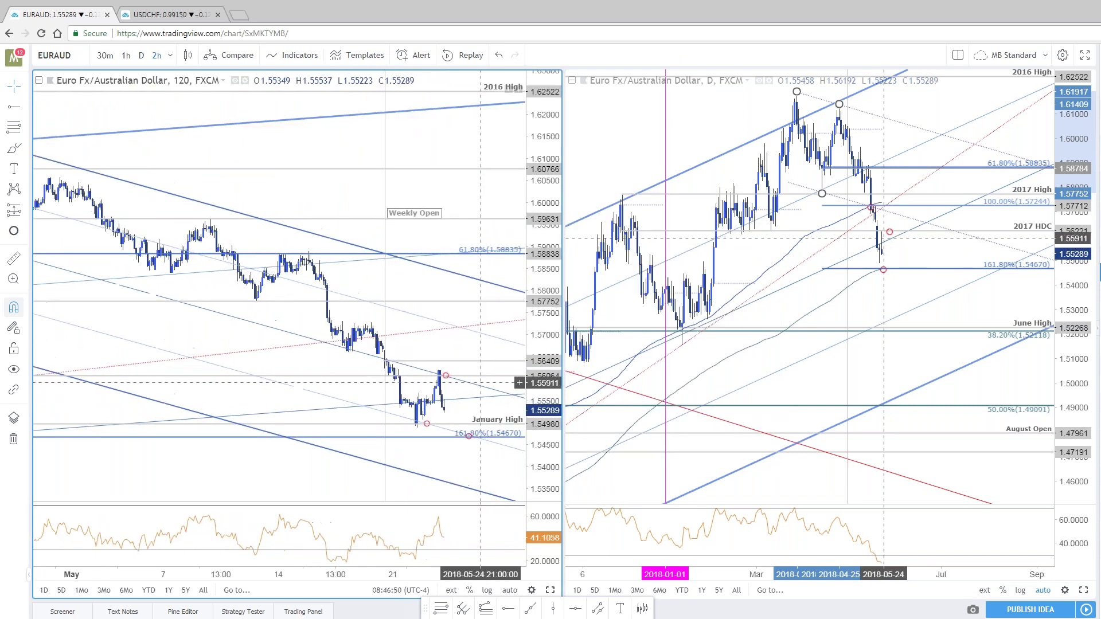
drag(542, 374, 542, 361)
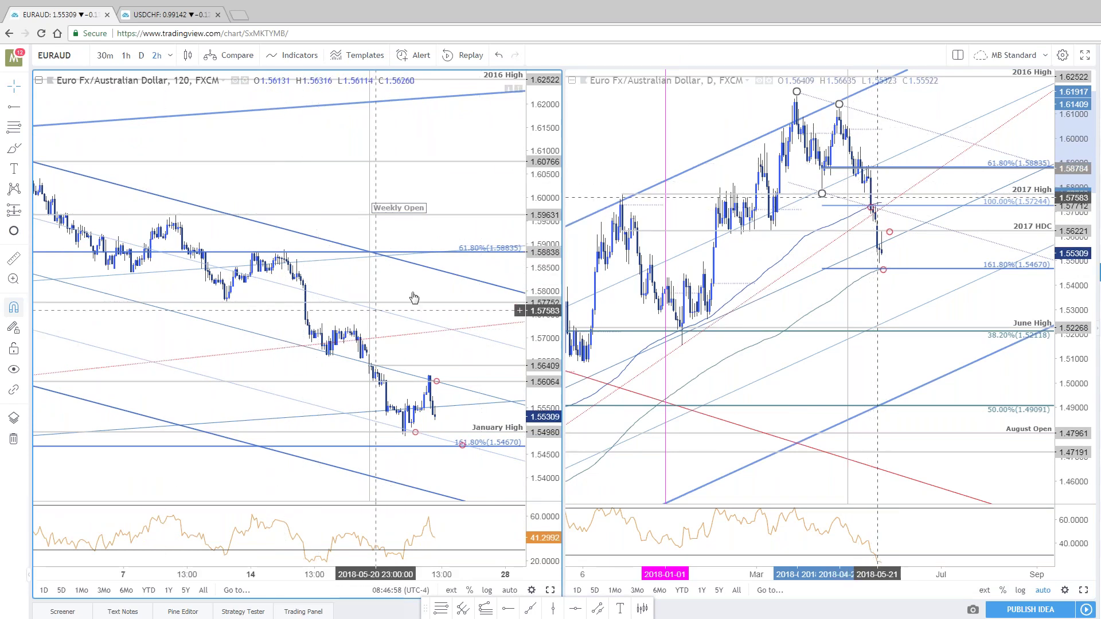
scroll(476, 321, up, 1)
drag(544, 418, 543, 387)
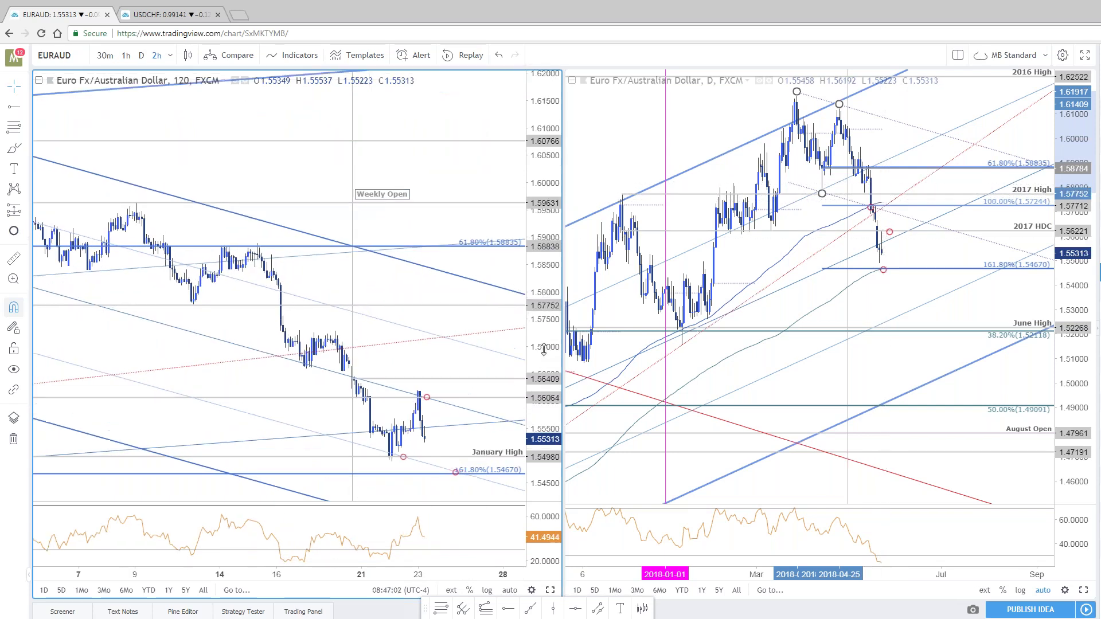
drag(439, 350, 471, 322)
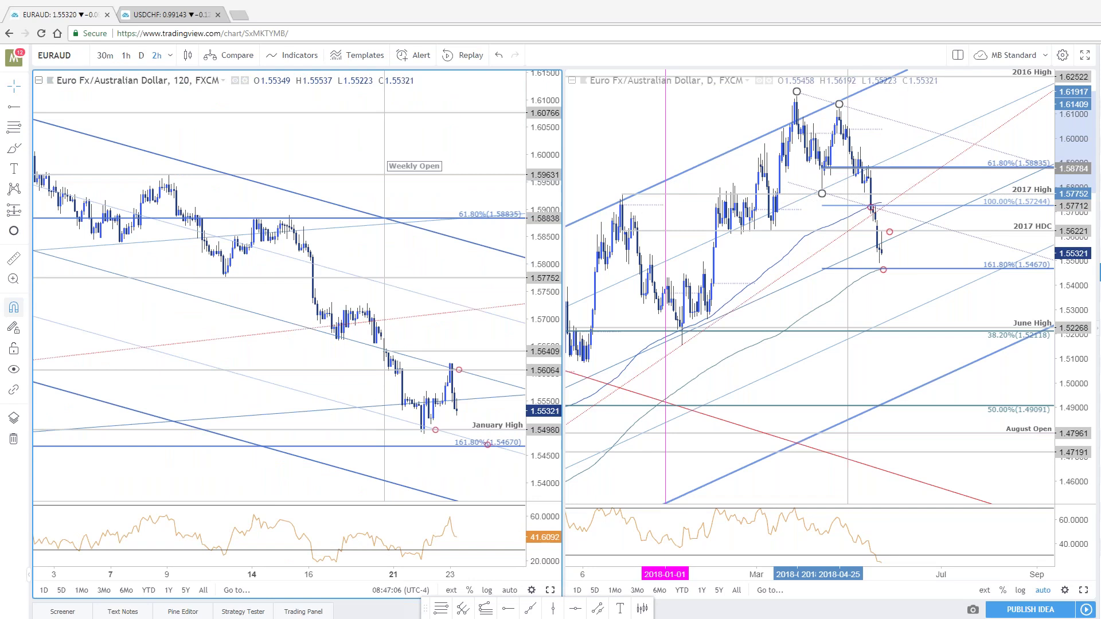
Maximize the EURAUD intraday chart, set its interval to 10 minutes and frame May 21 to 24 between about 1.542 and 1.572
click(550, 590)
key(alt+Tab)
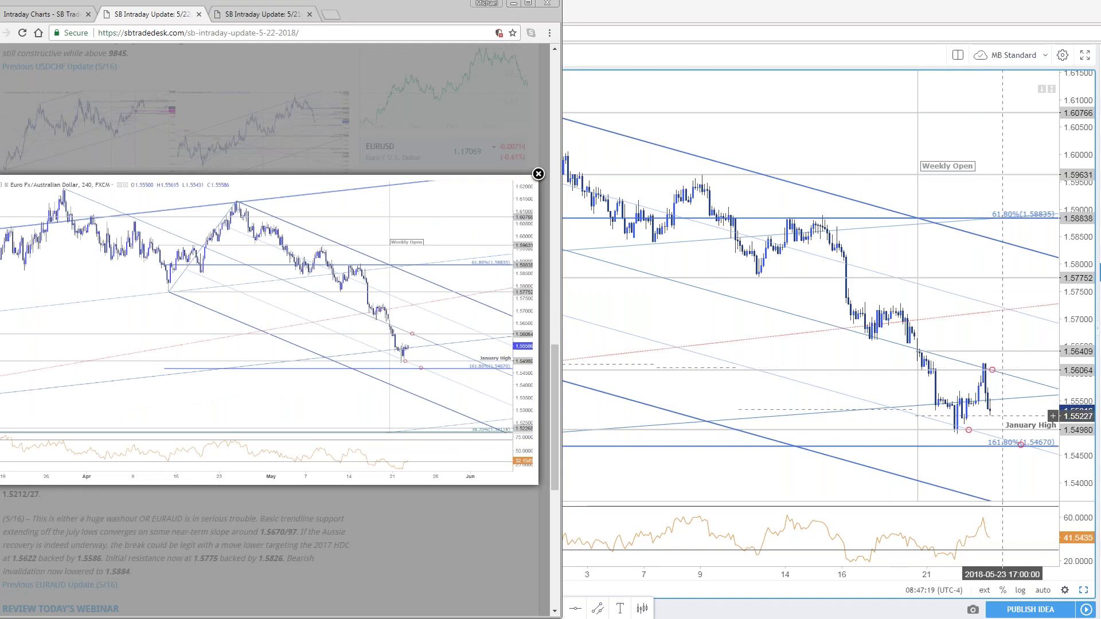
click(1008, 334)
key(Return)
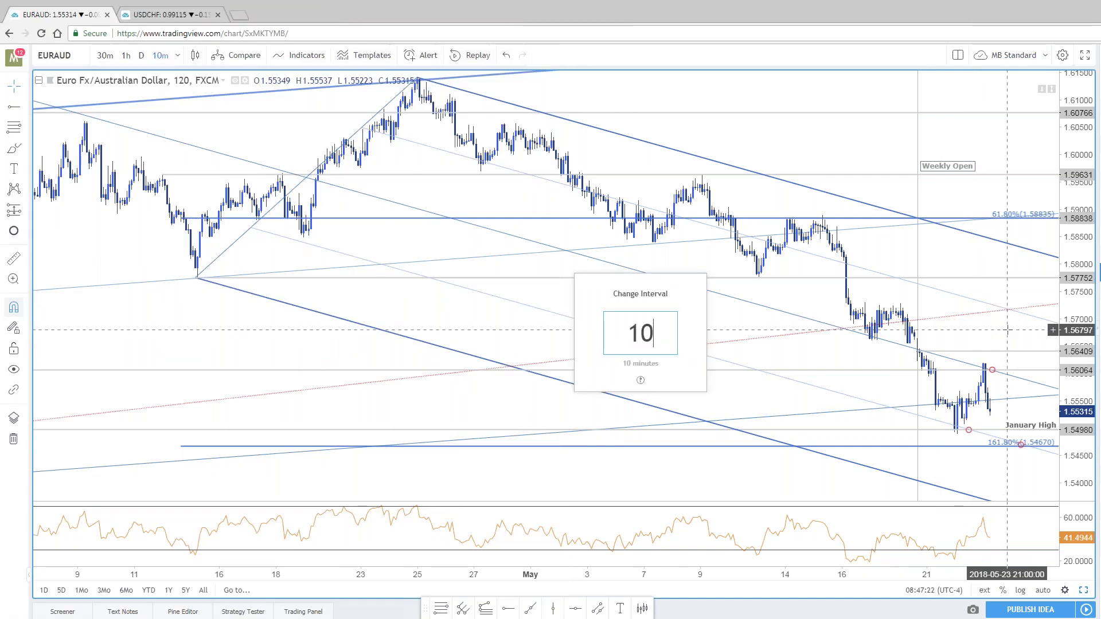
drag(1078, 371, 1078, 204)
drag(933, 297, 768, 77)
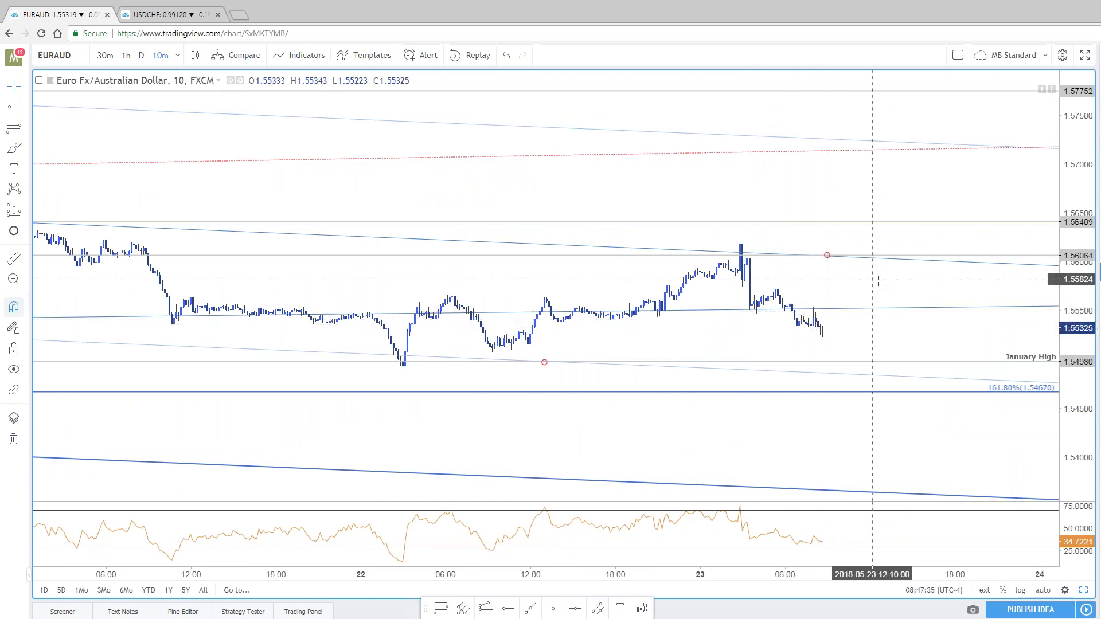
drag(879, 281, 846, 287)
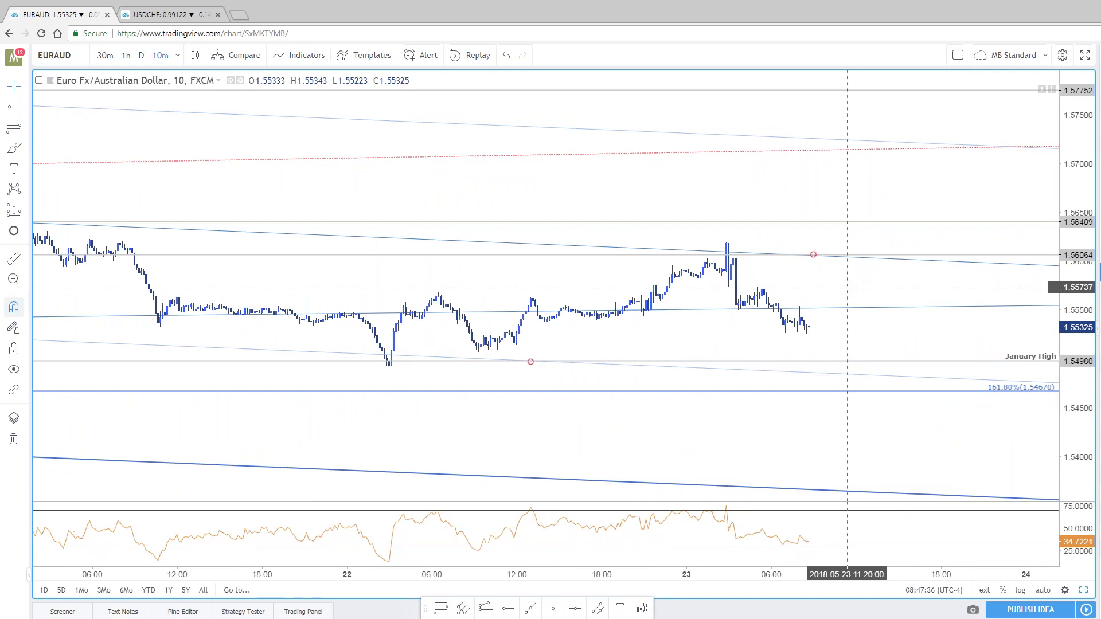
drag(1072, 287, 1085, 129)
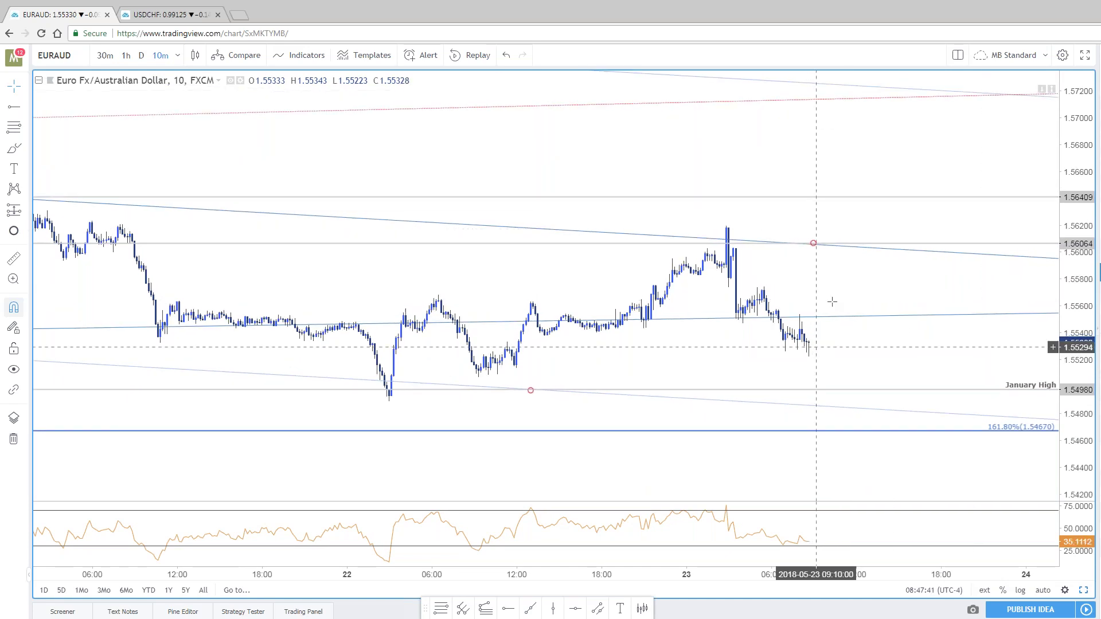
drag(832, 301, 833, 304)
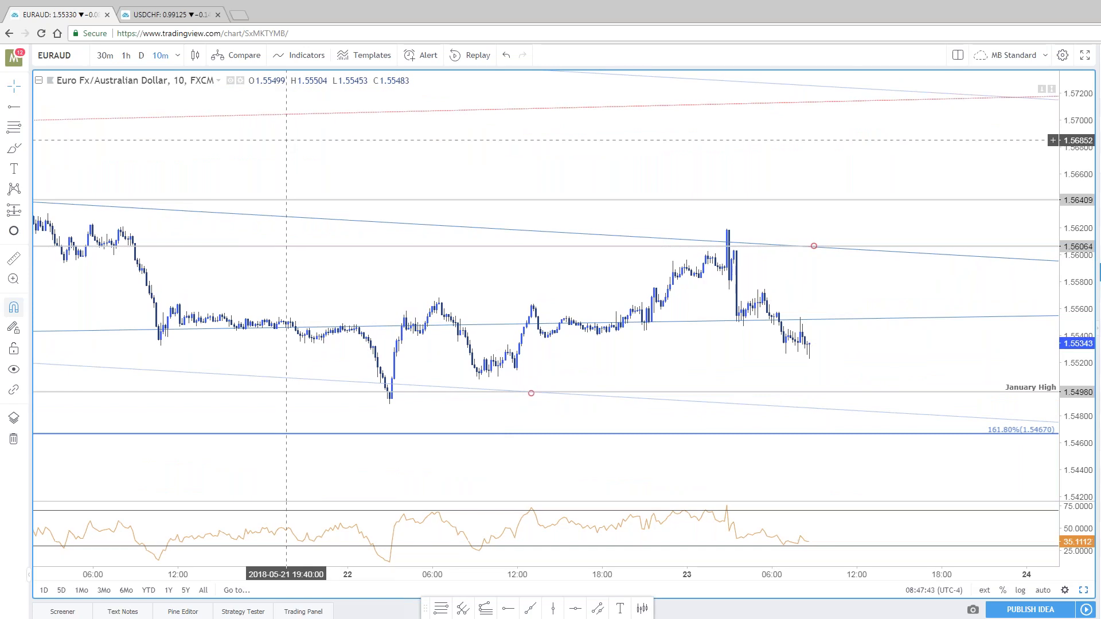
Set the EURAUD chart to the 240-minute interval and frame mid-March to mid-June, about 1.51 to 1.625
text(240)
key(Return)
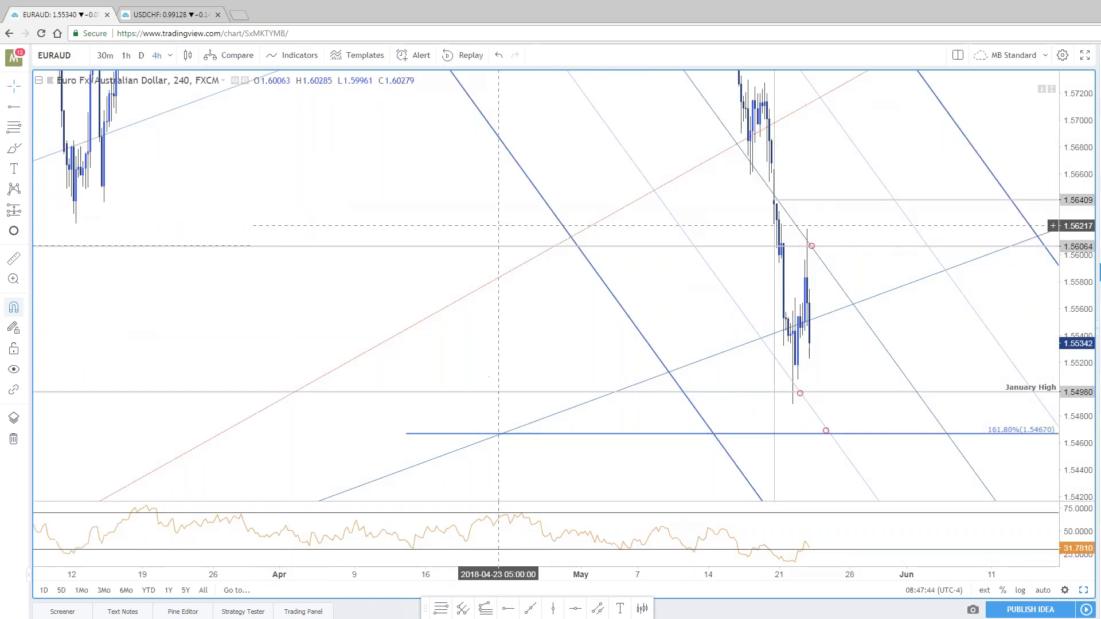
drag(1077, 143, 1077, 312)
drag(953, 265, 960, 294)
drag(925, 240, 910, 250)
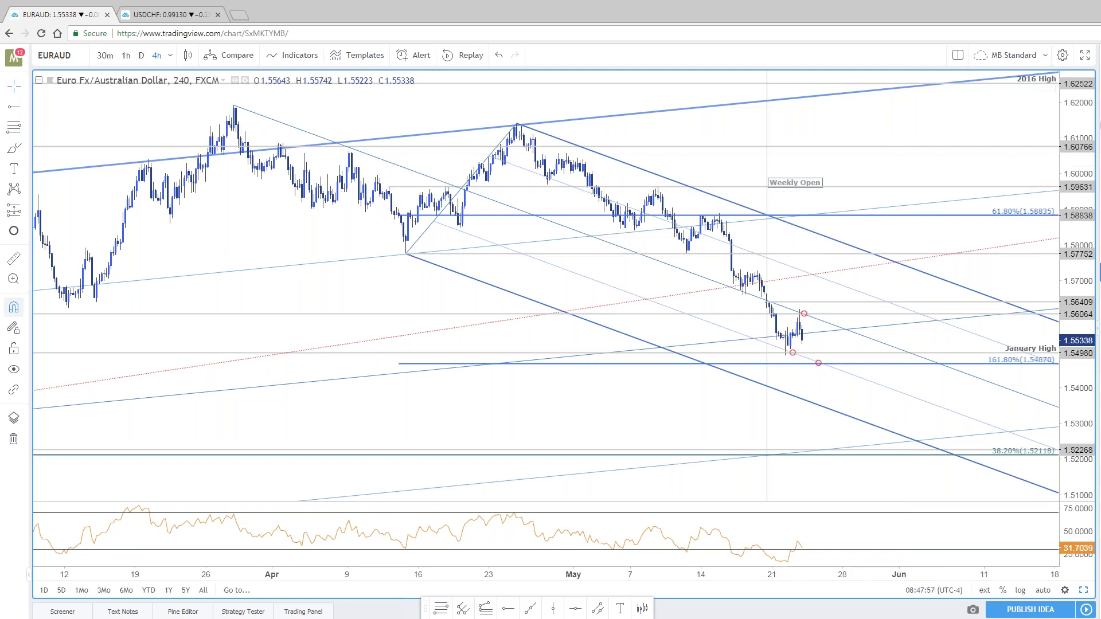
Load AUDUSD in the chart, close the 5/22 update in the other browser window and find the AUDUSD section of the 5/21 update
click(1099, 143)
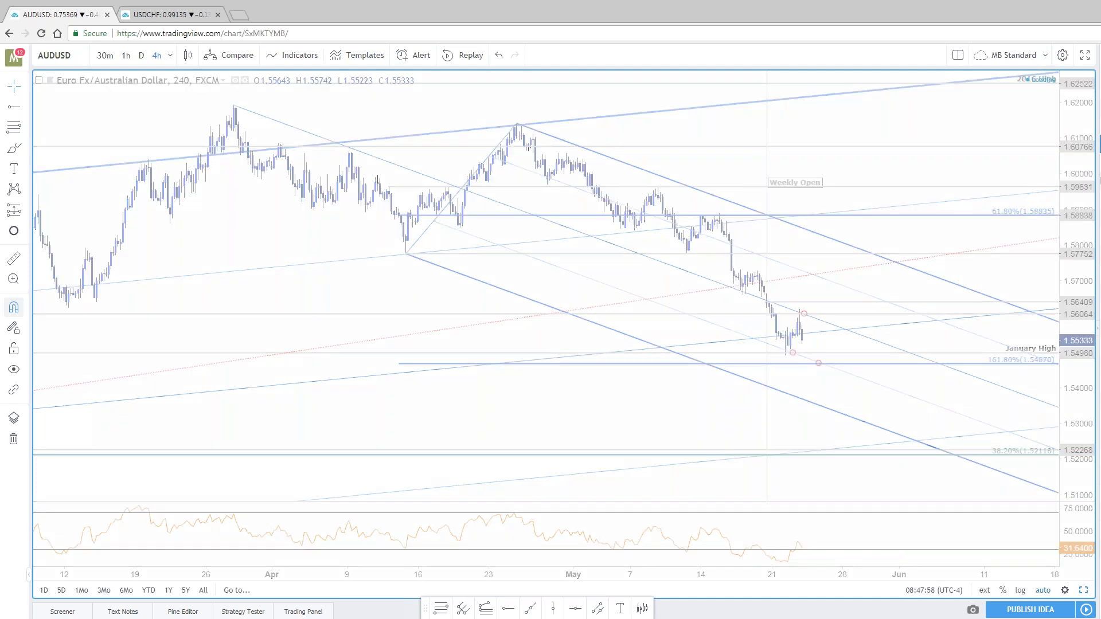
key(alt+Tab)
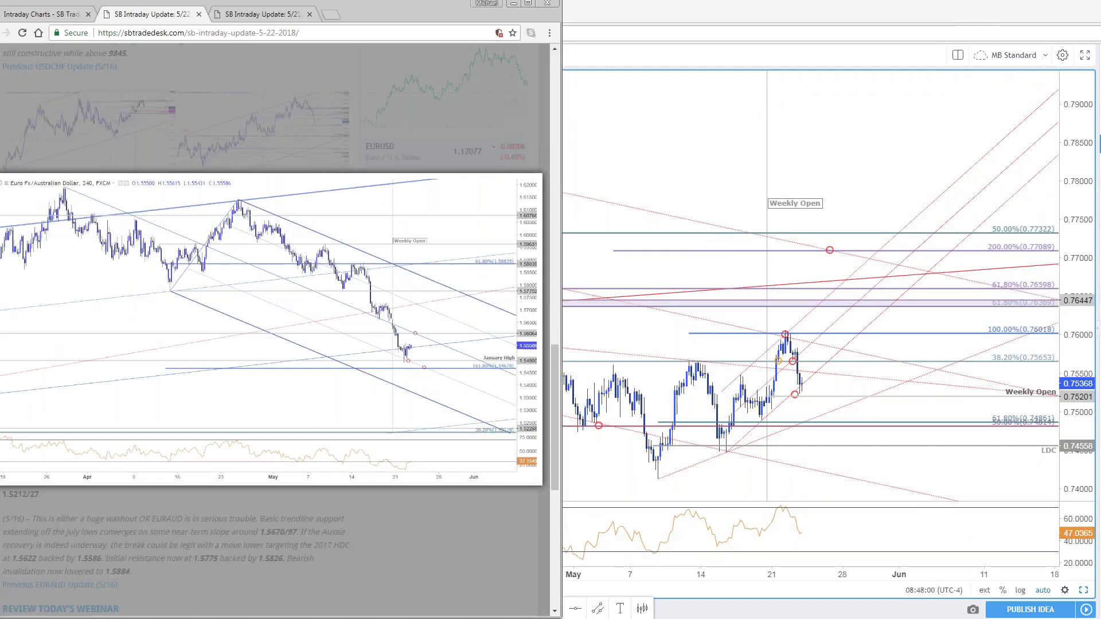
key(Escape)
middle_click(166, 17)
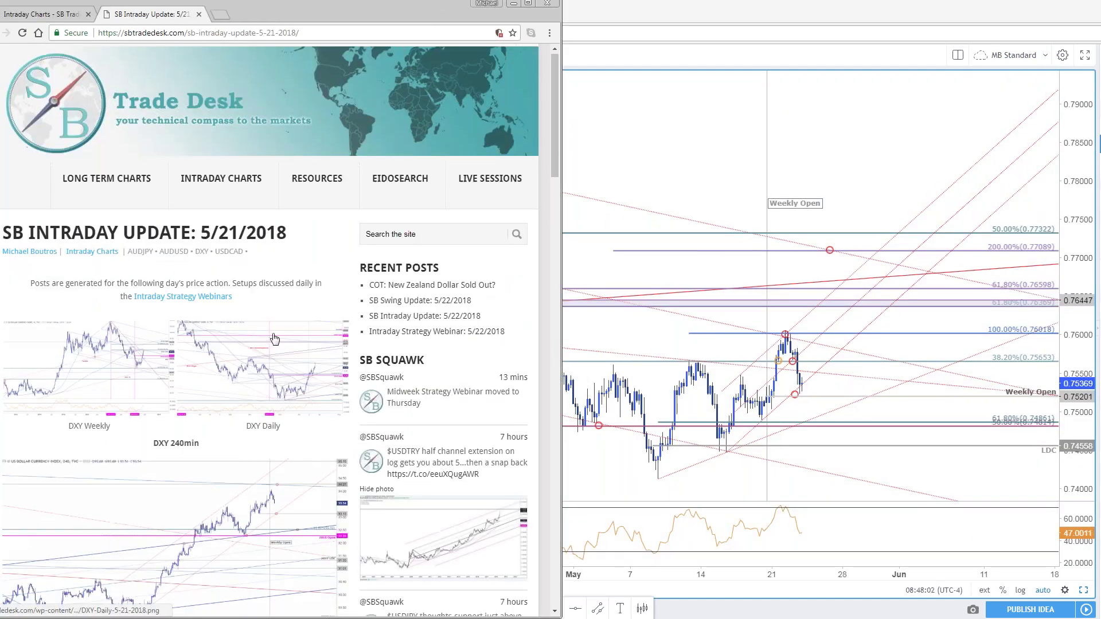
scroll(275, 339, down, 10)
scroll(274, 345, down, 3)
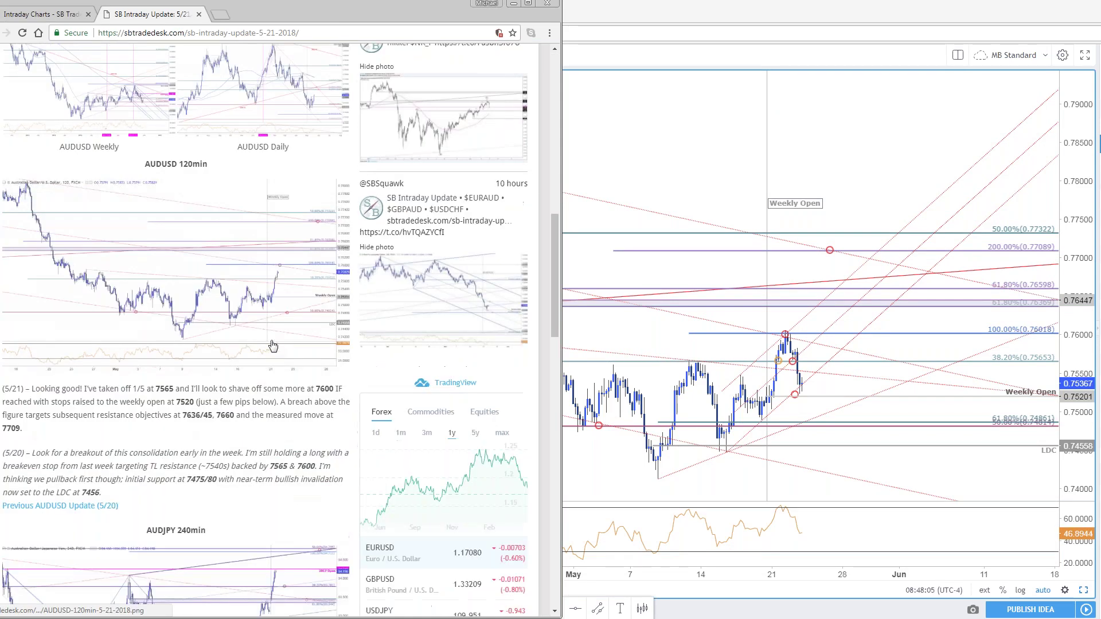
View the 5/21 update's enlarged AUDUSD 120min, daily and weekly images, return to the daily one and close the enlarged view
click(318, 354)
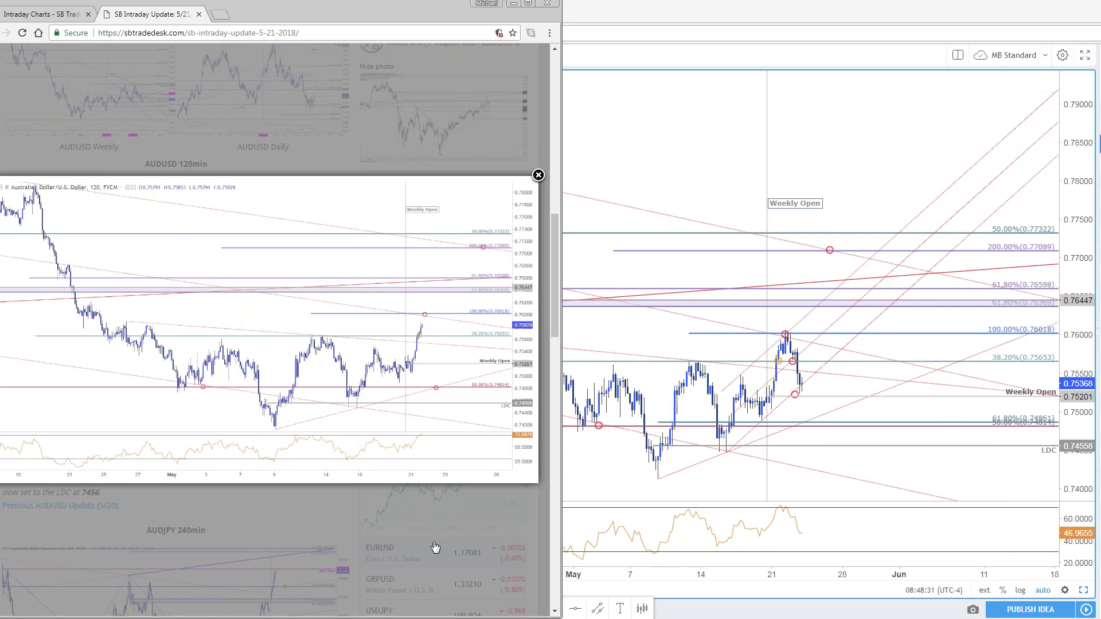
click(339, 523)
click(262, 92)
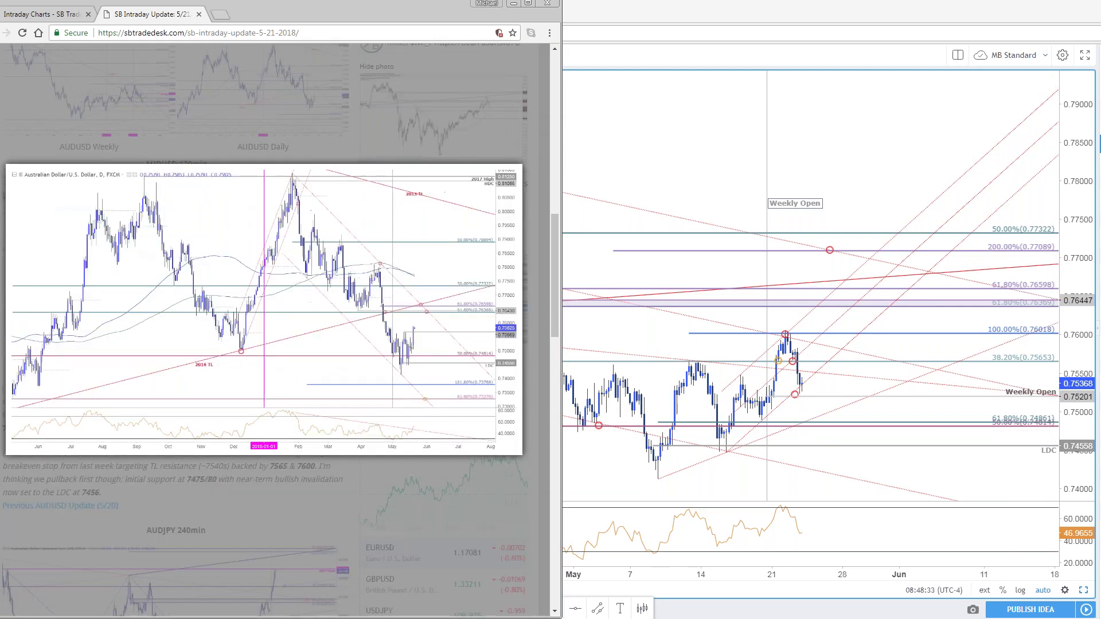
click(140, 123)
click(141, 124)
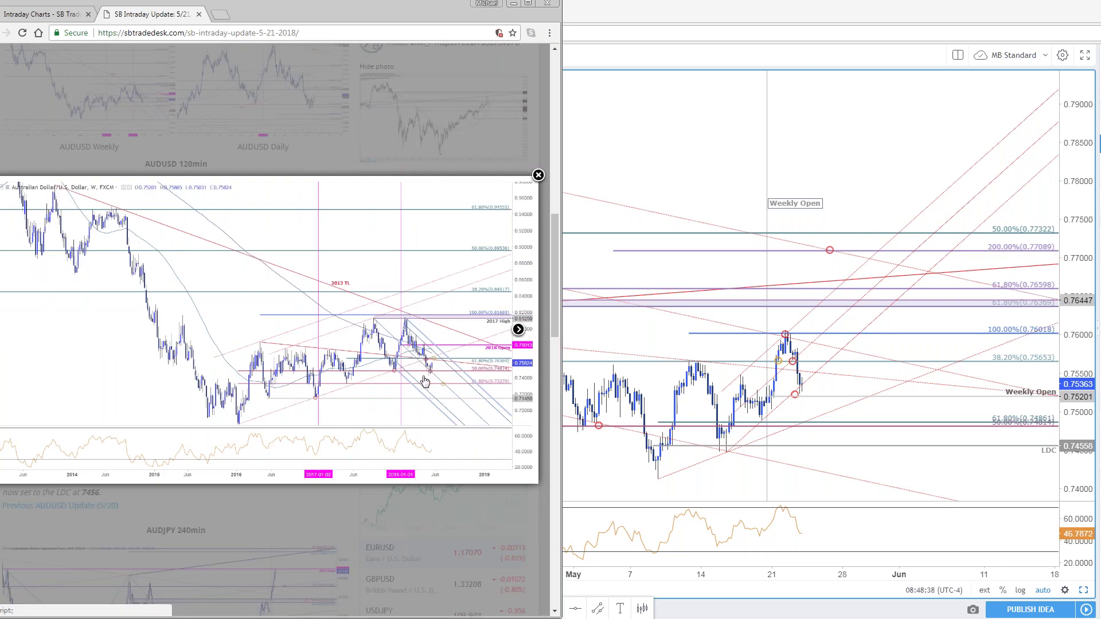
click(518, 329)
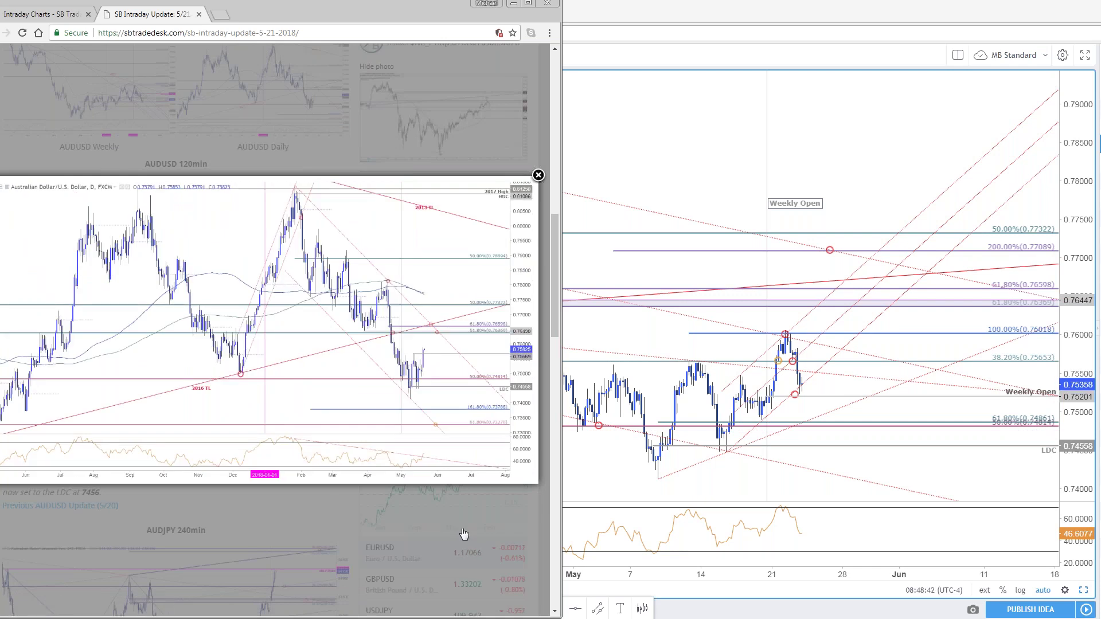
key(Escape)
Switch to TradingView, check the AUDUSD two-chart layout with the daily chart and maximize the 240-minute chart again
click(812, 386)
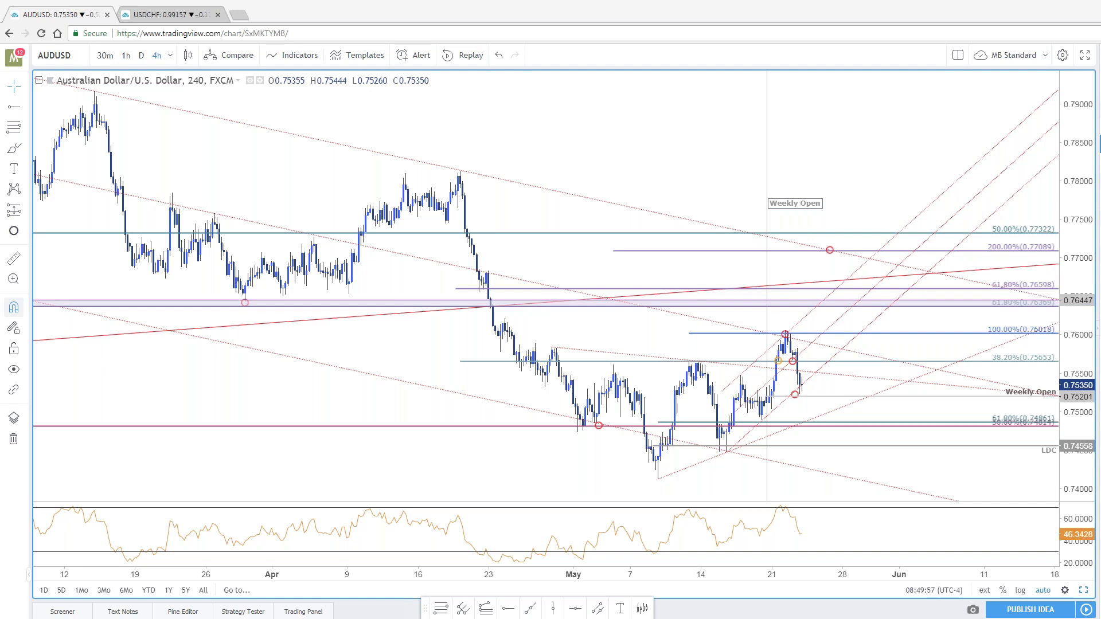
click(1083, 591)
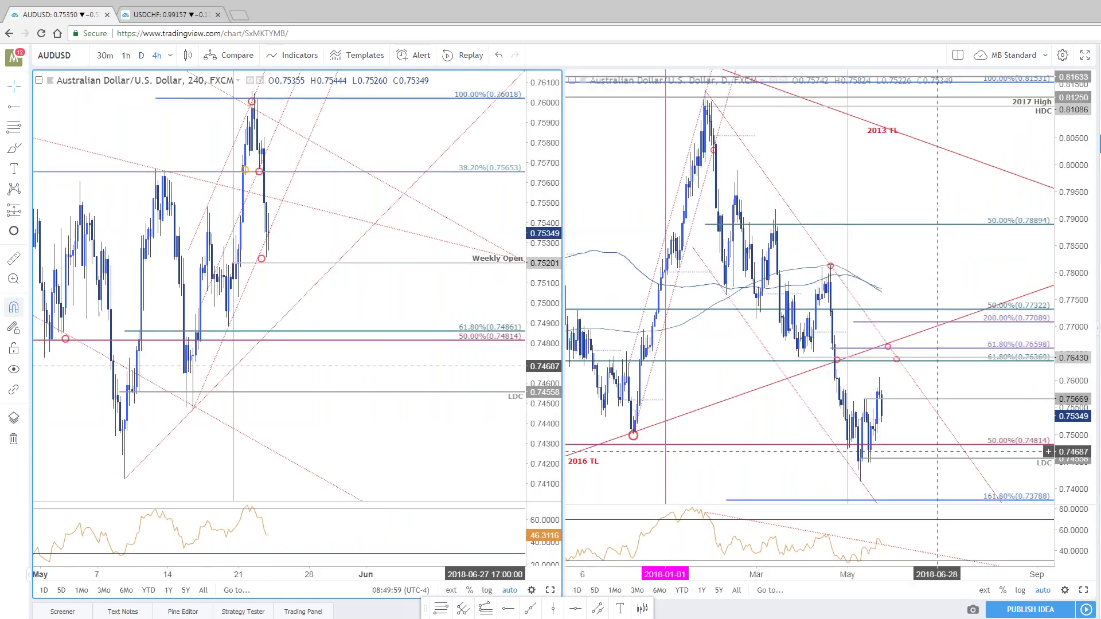
click(550, 590)
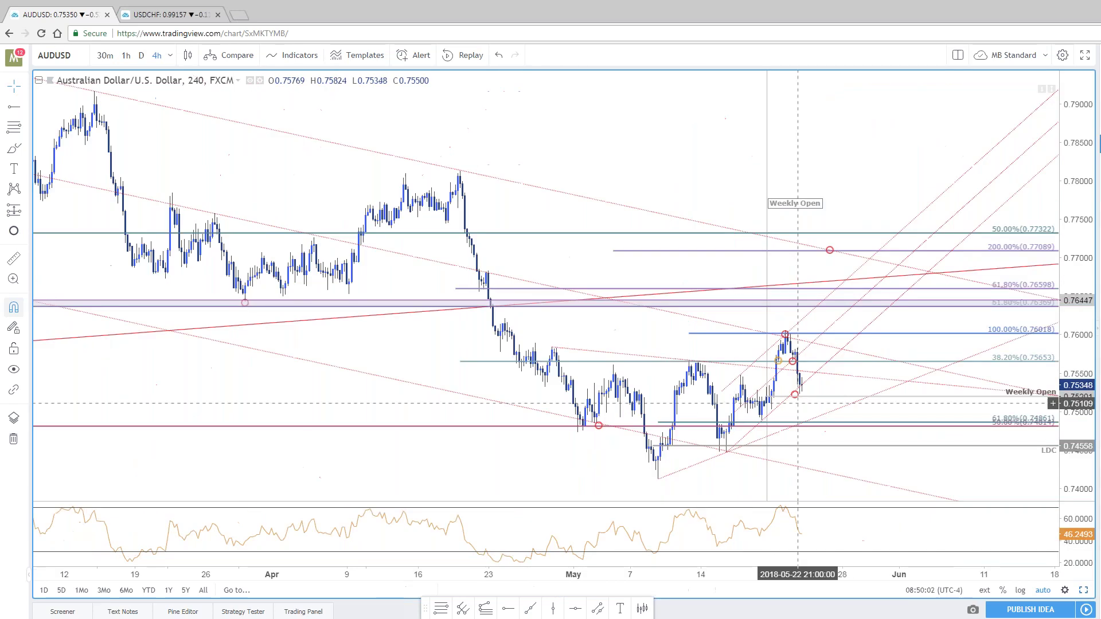
Delete the middle line of the steep rising channel and the red circle at the 38.20% level on the AUDUSD chart
click(807, 347)
key(Delete)
click(792, 361)
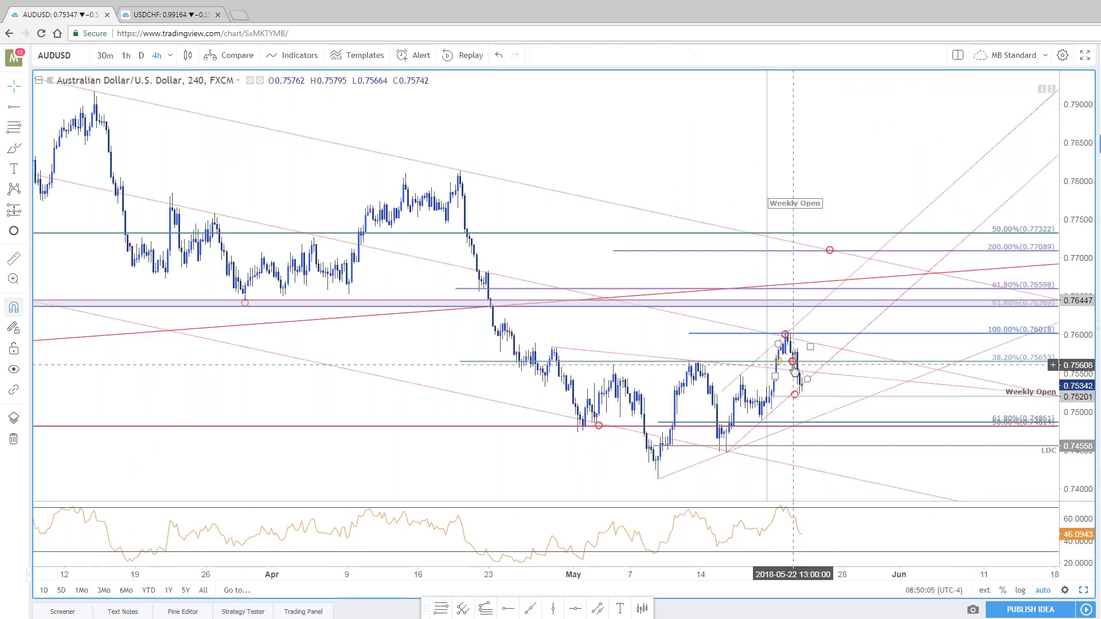
key(Delete)
Set the AUDUSD chart to the 120-minute interval and frame mid-April to early June, about 0.742 to 0.776
text(12)
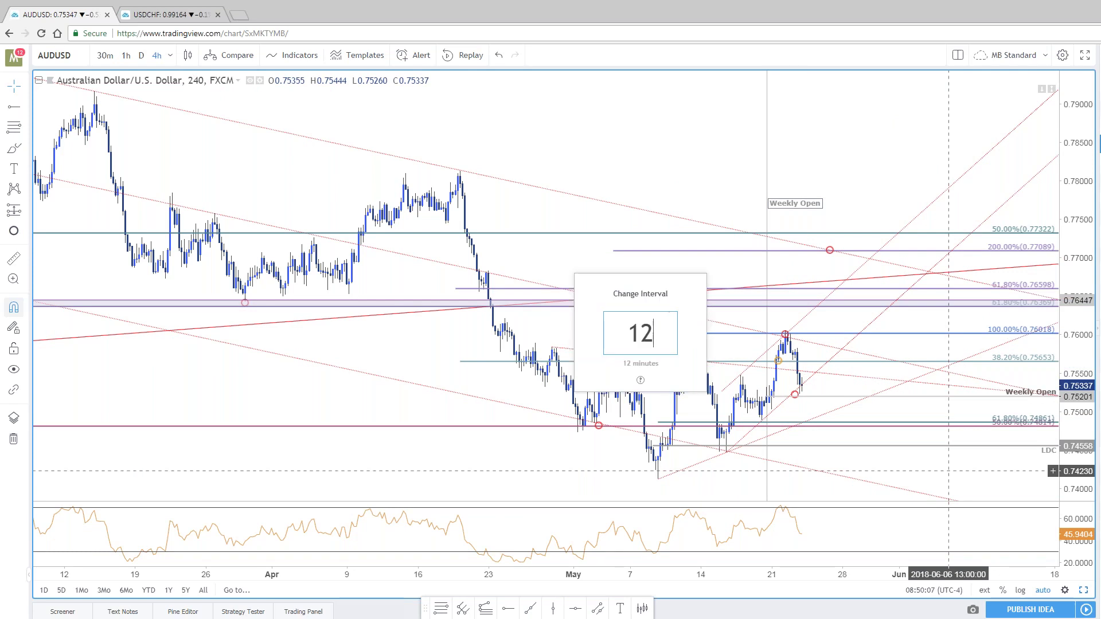
text(0)
key(Return)
drag(1077, 369, 1077, 321)
drag(894, 260, 892, 242)
scroll(931, 367, up, 1)
scroll(636, 229, down, 1)
drag(663, 245, 661, 265)
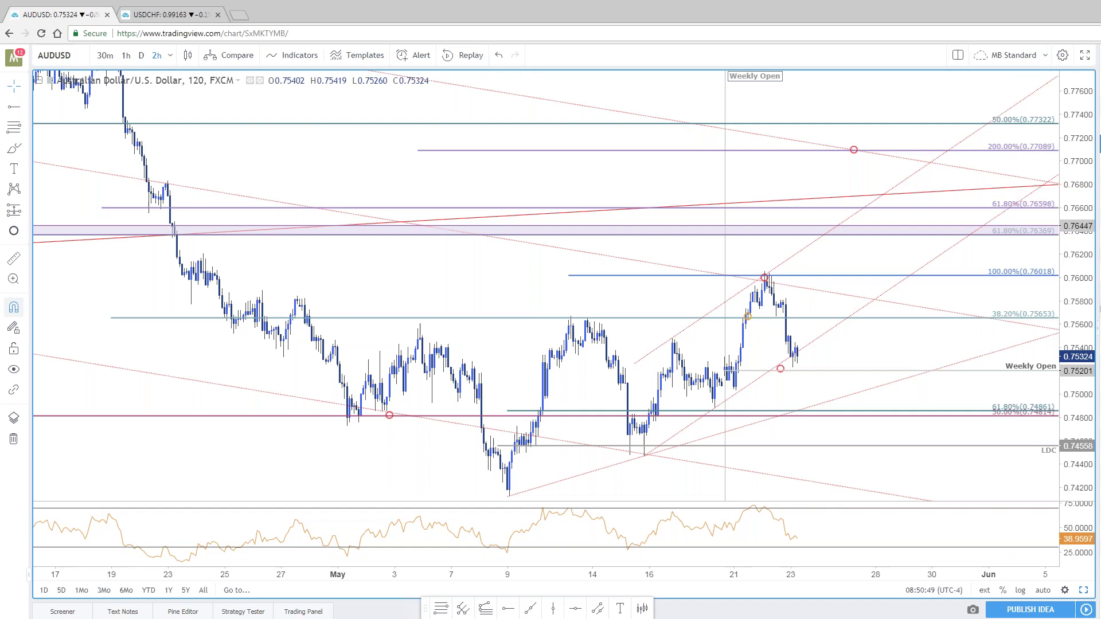
Load AUDJPY on the 120-minute chart and frame mid-April to early June, about 81 to 85.5
key(Down)
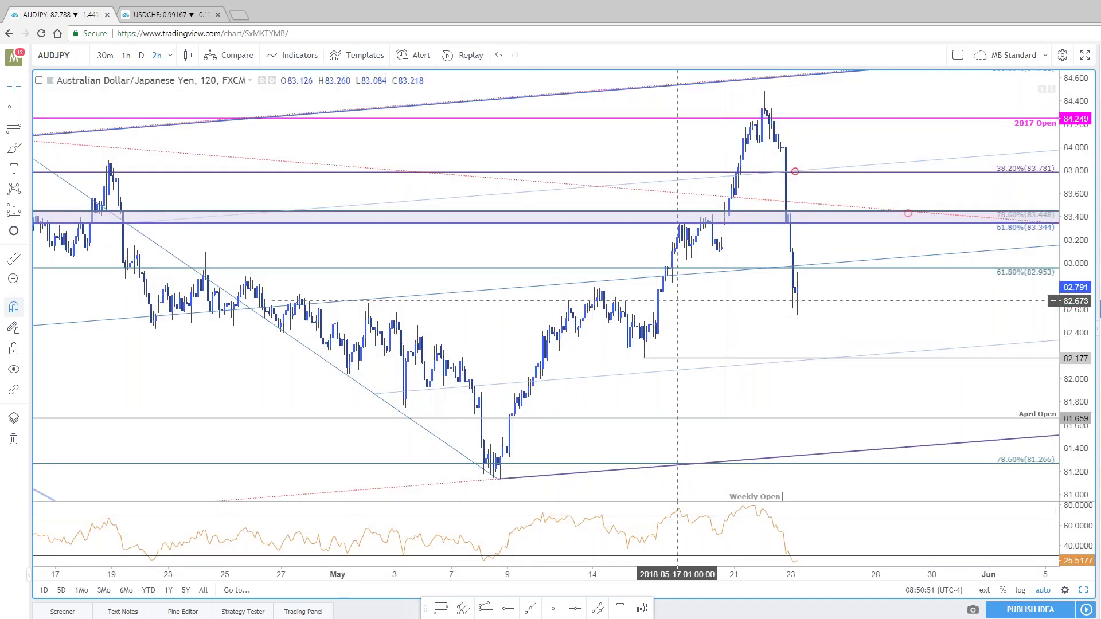
drag(1090, 172, 1090, 208)
scroll(913, 345, down, 2)
drag(891, 305, 853, 346)
drag(1078, 155, 1077, 201)
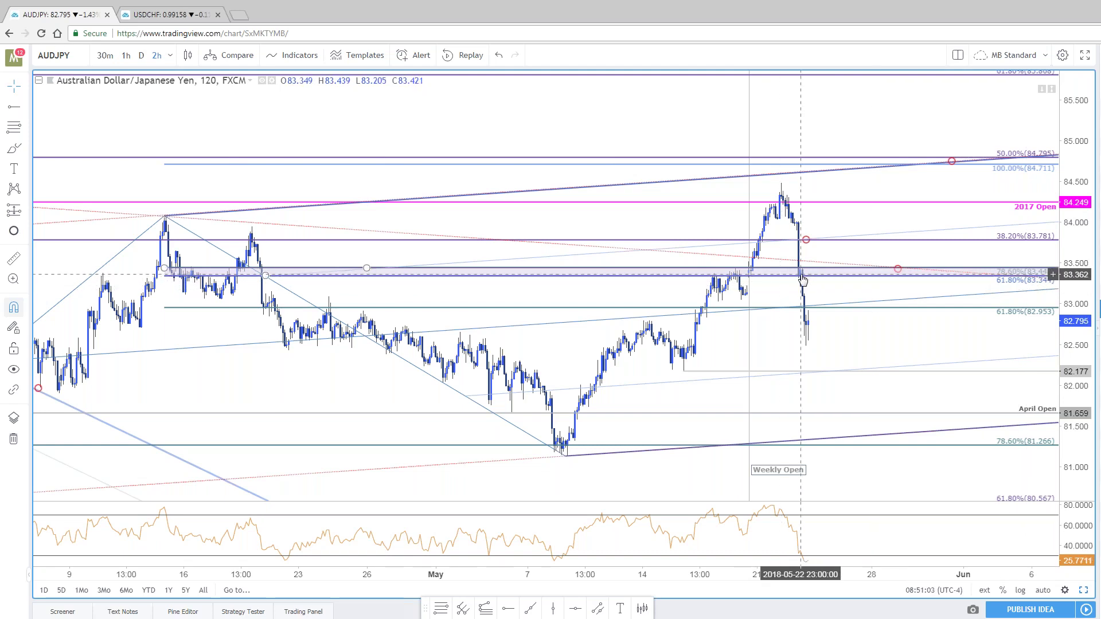
scroll(802, 280, up, 1)
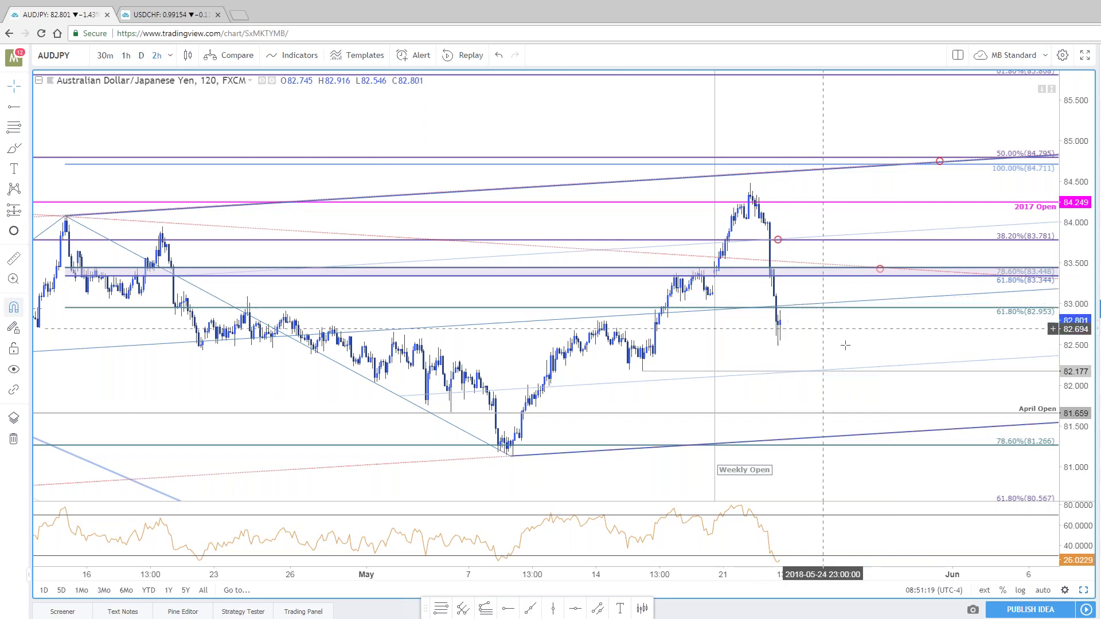
Add a rising AUDJPY trendline parallel to the one off the March low, from about 83.550 on March 21 to 84.182 on May 7
scroll(857, 372, down, 2)
scroll(856, 377, down, 3)
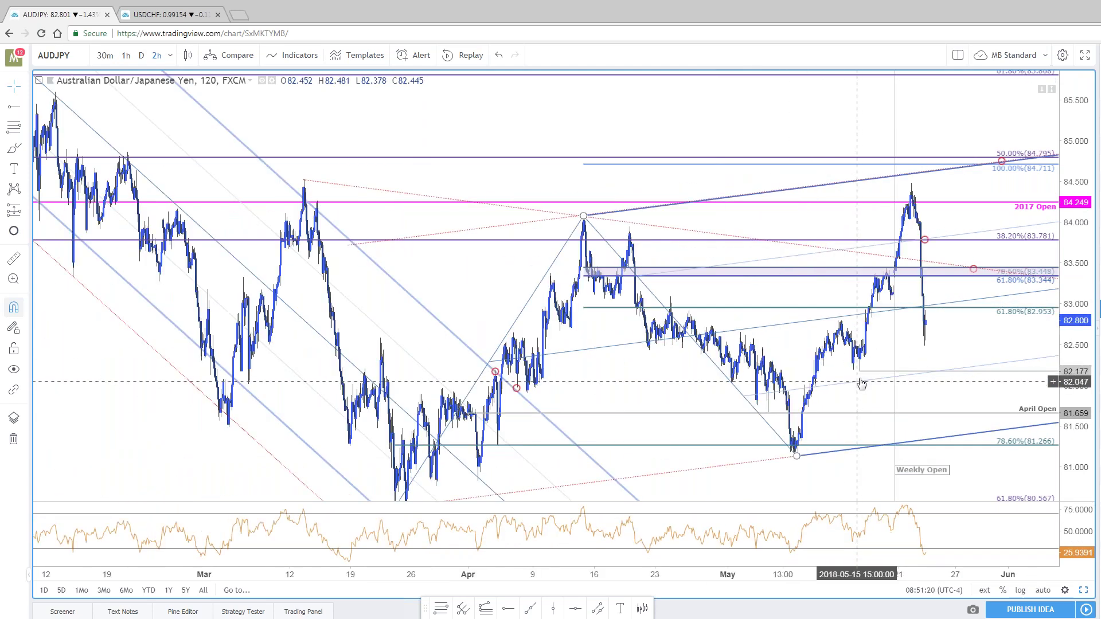
drag(810, 220, 756, 203)
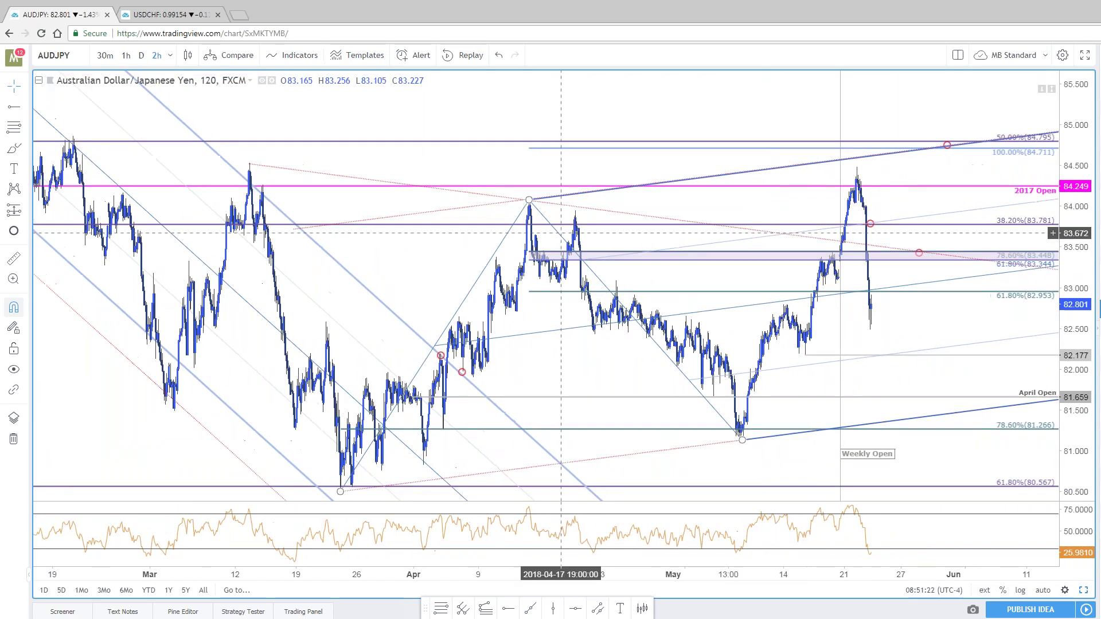
click(489, 225)
drag(489, 224, 490, 222)
scroll(918, 298, up, 3)
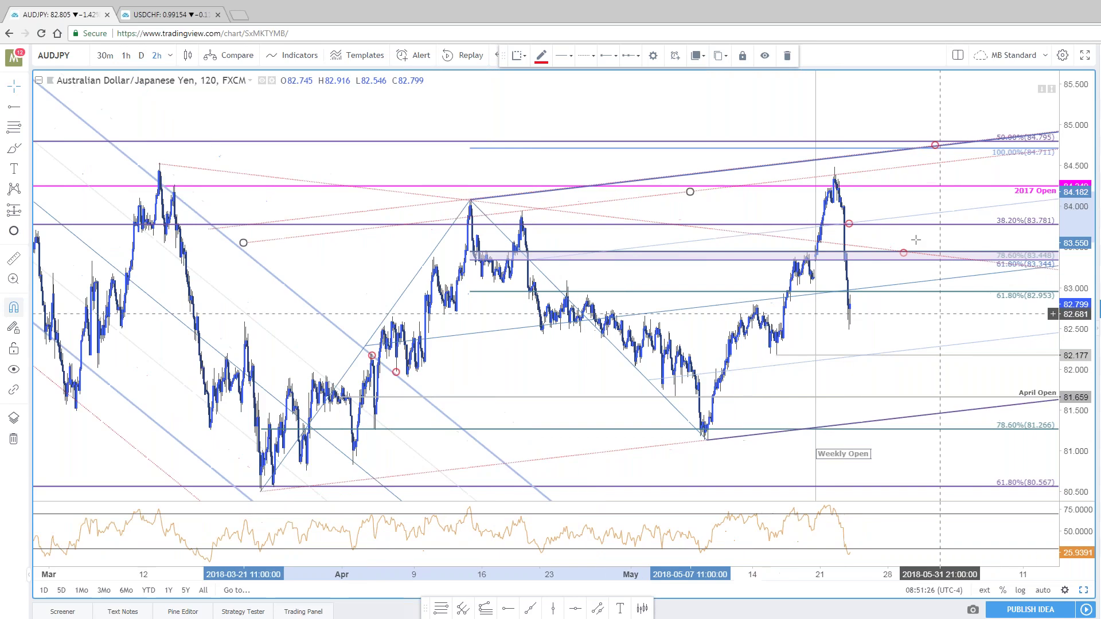
scroll(910, 290, up, 2)
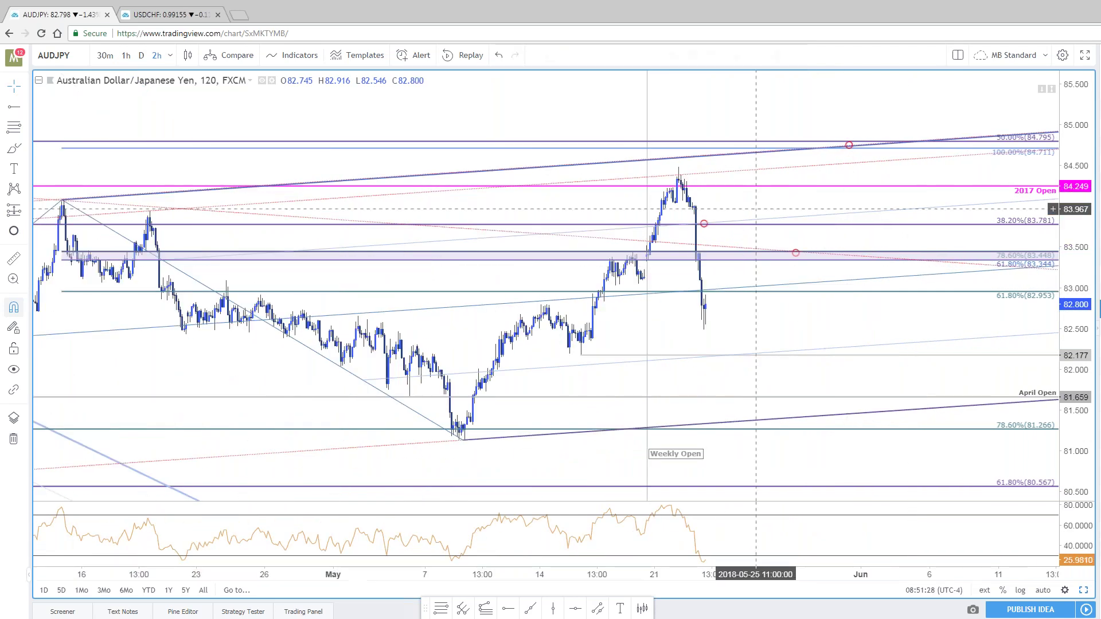
Examine AUDJPY on the maximized daily chart from early 2017 to May 2018, and return to the maximized 120-minute chart
click(1083, 590)
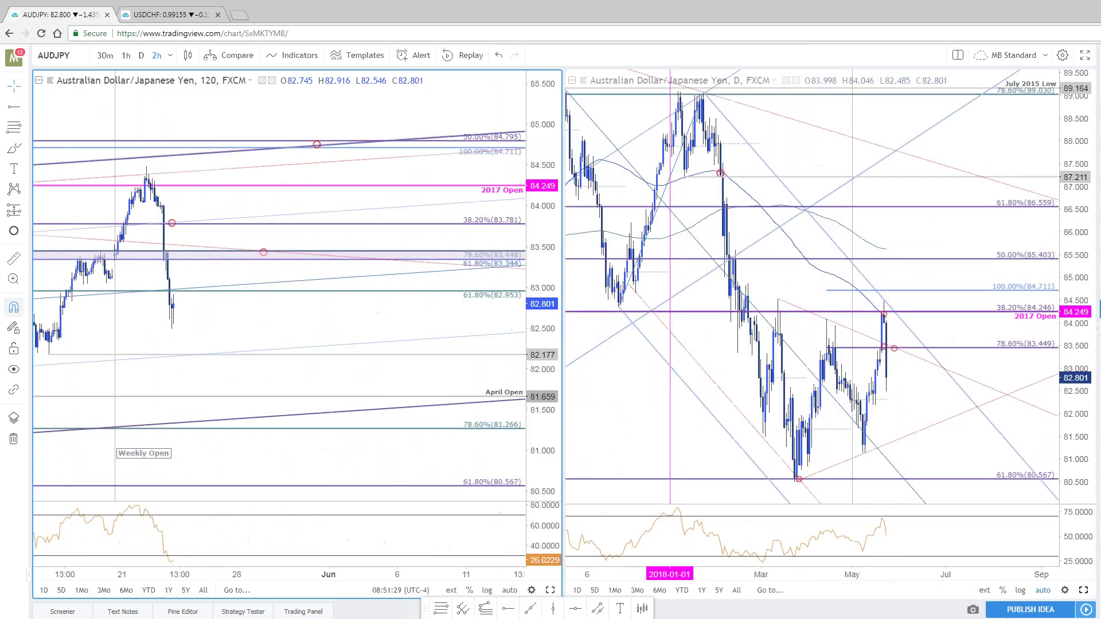
click(1084, 591)
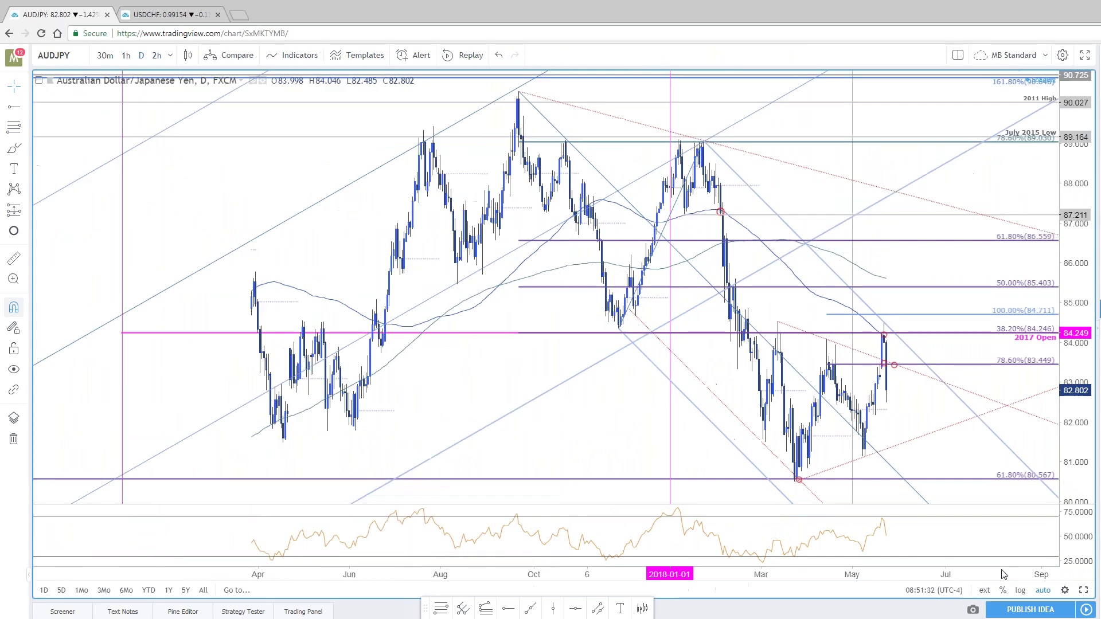
click(801, 260)
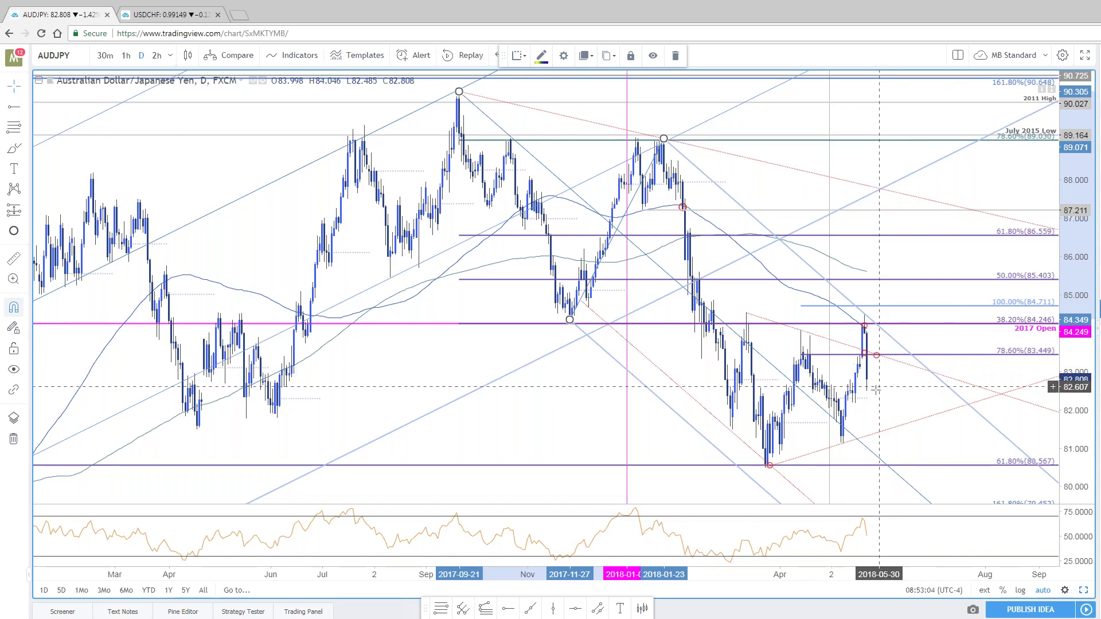
scroll(876, 389, up, 1)
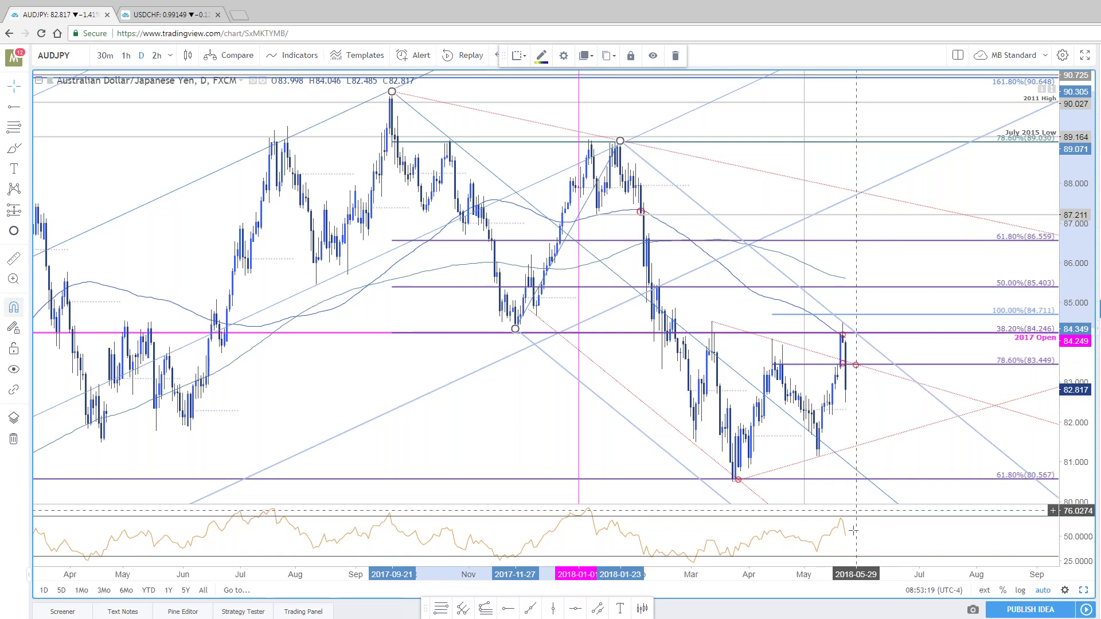
click(1084, 590)
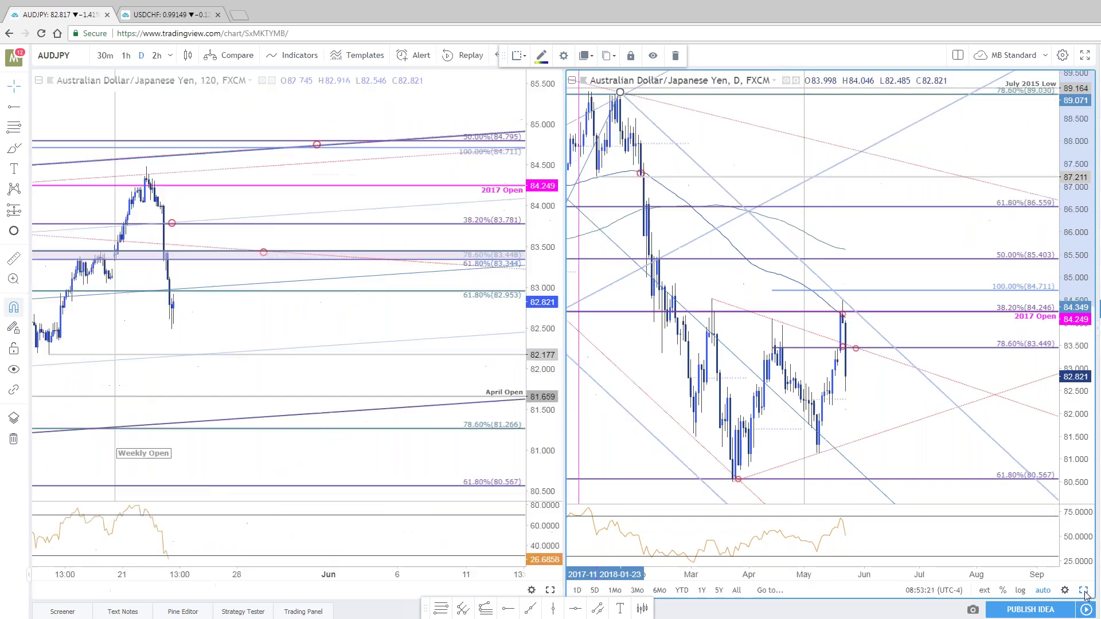
click(550, 590)
Load AUDJPY on the weekly chart and frame early 2012 to mid-2019, about 72 to 106
click(157, 18)
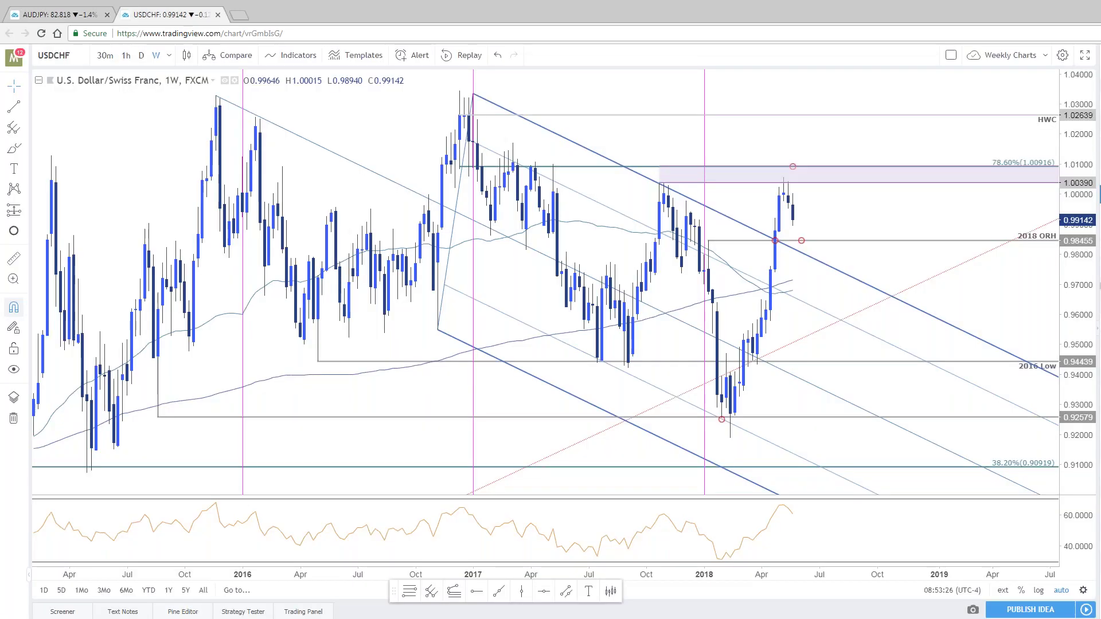
click(1100, 285)
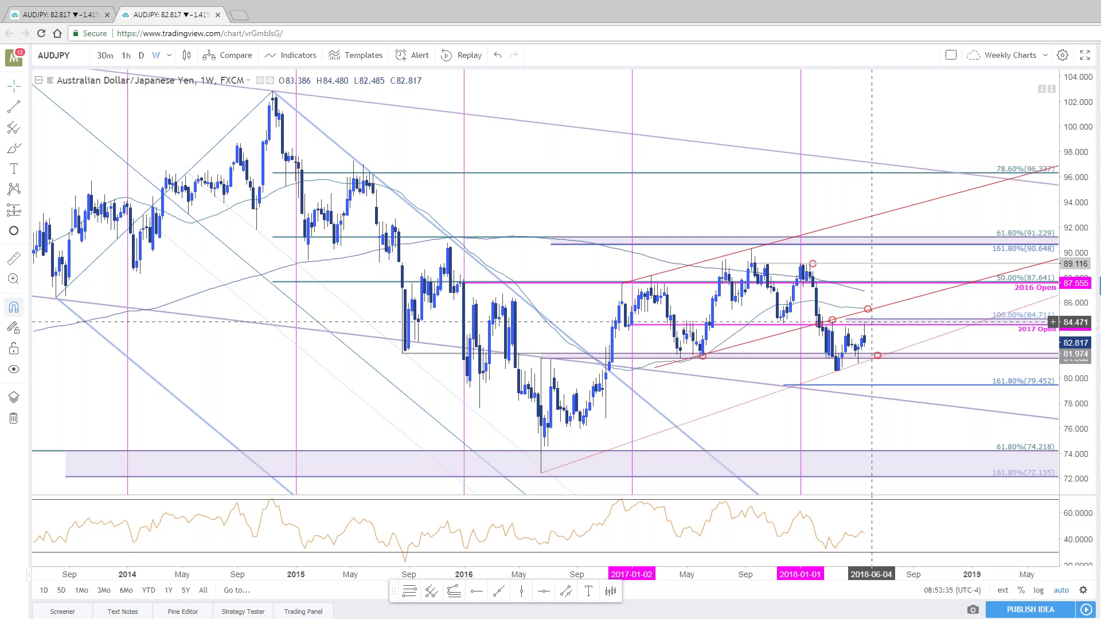
scroll(887, 425, down, 3)
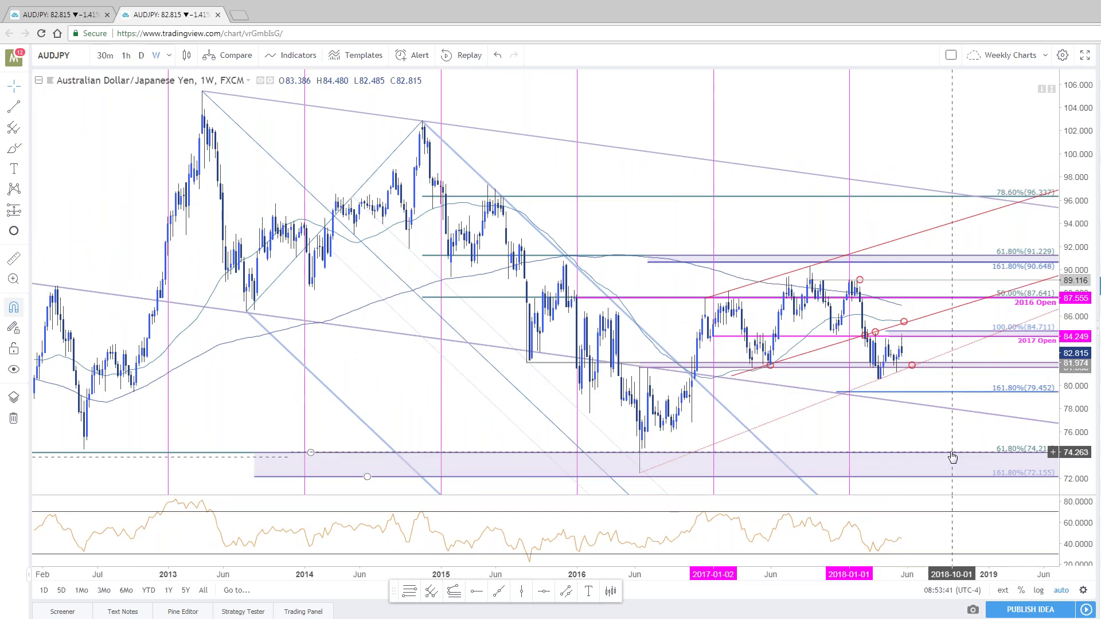
Return to the intraday AUDJPY chart and set it to the 240-minute interval
click(55, 19)
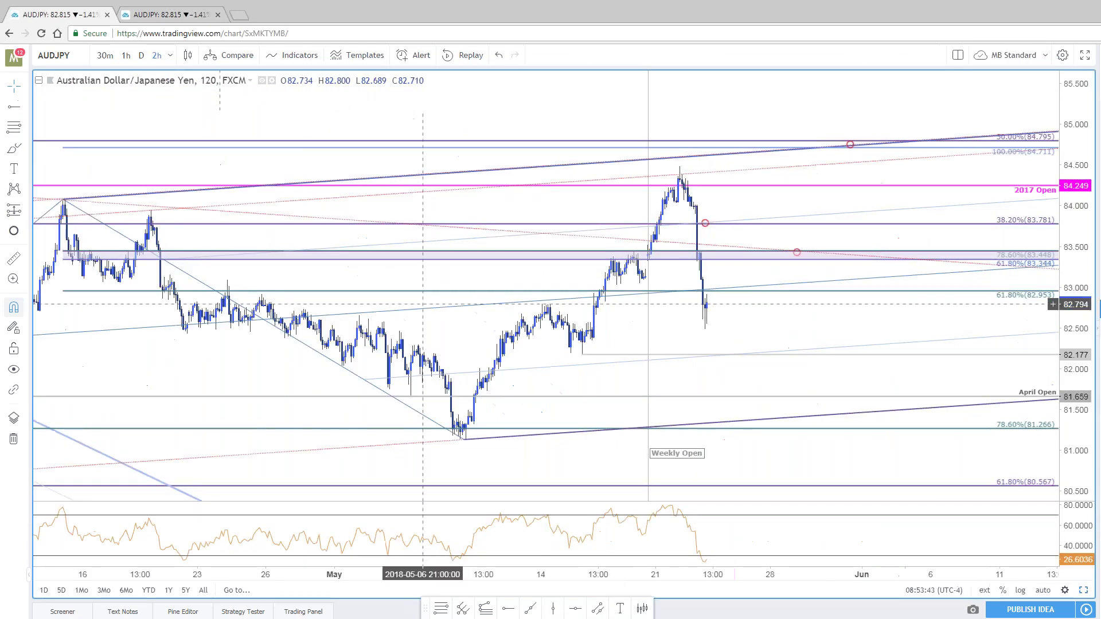
text(240)
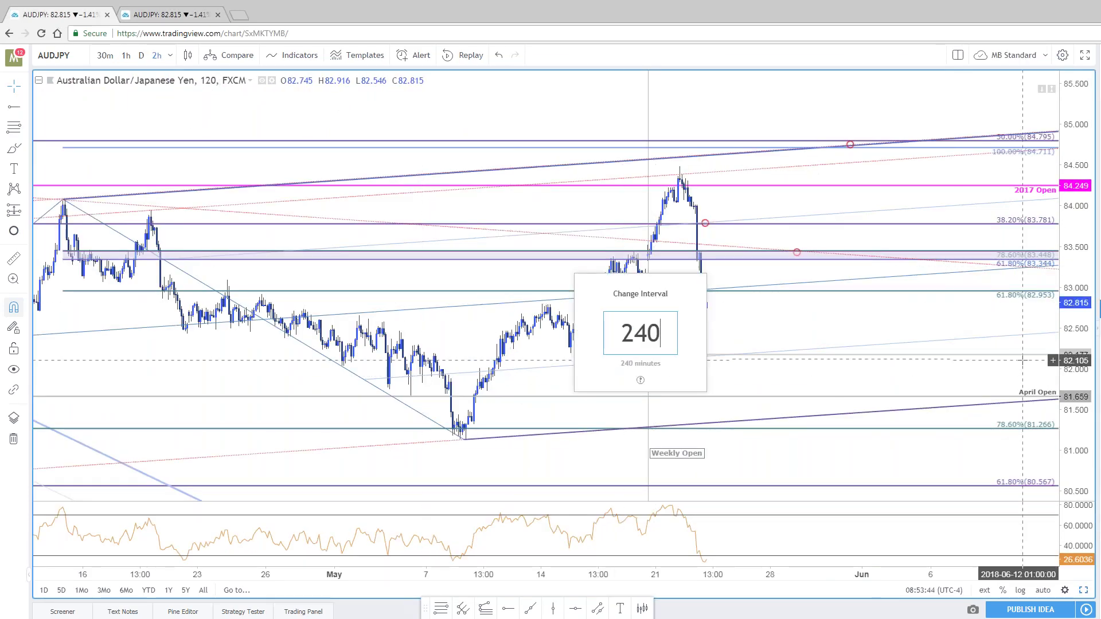
key(Return)
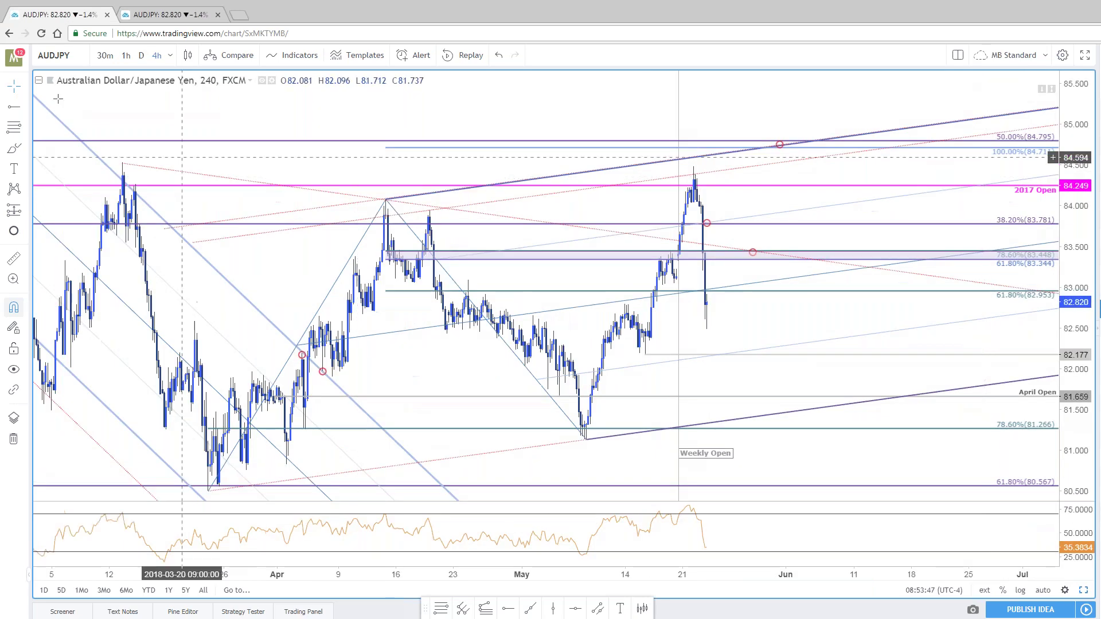
Open the enlarged AUDJPY 240min chart in the published 5/21 intraday update and compare it with the live chart
key(alt+Tab)
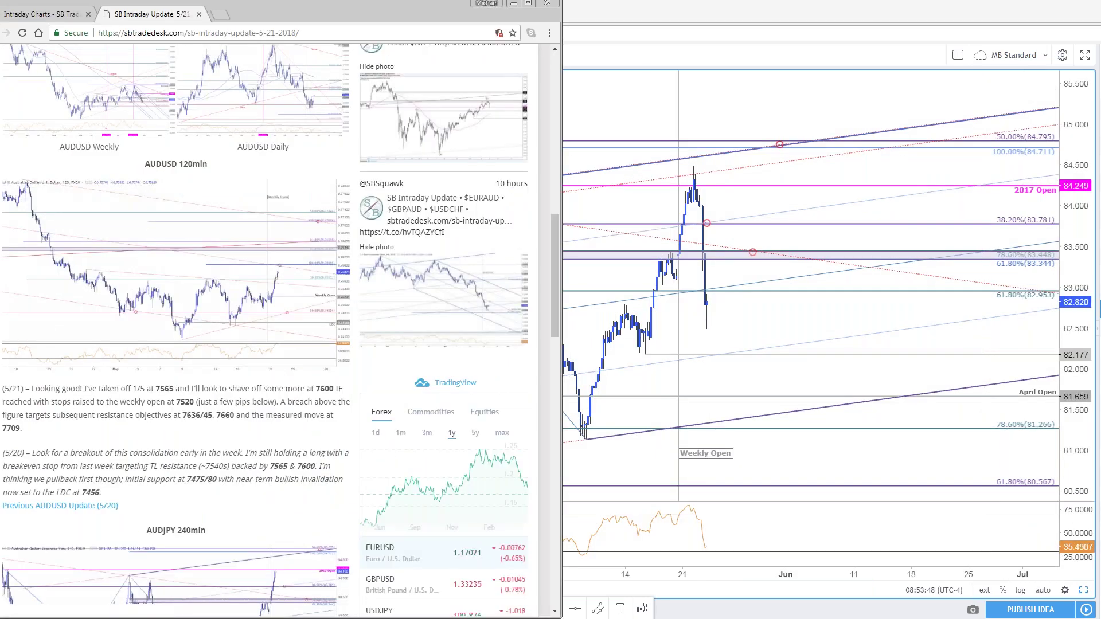
scroll(281, 329, down, 1)
scroll(257, 396, down, 3)
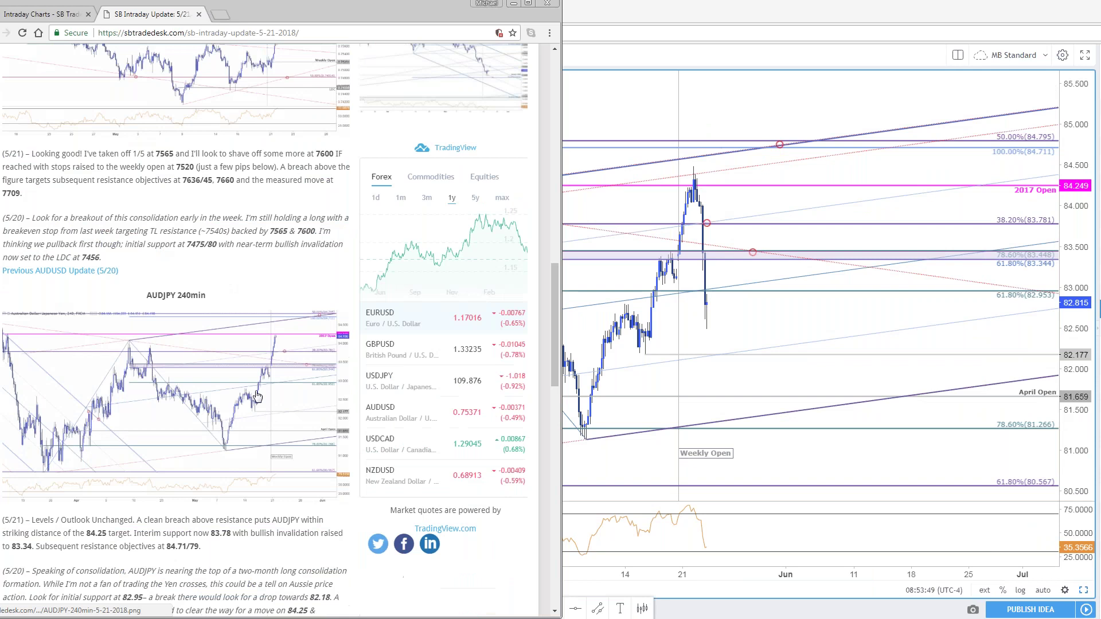
click(258, 397)
scroll(258, 397, down, 4)
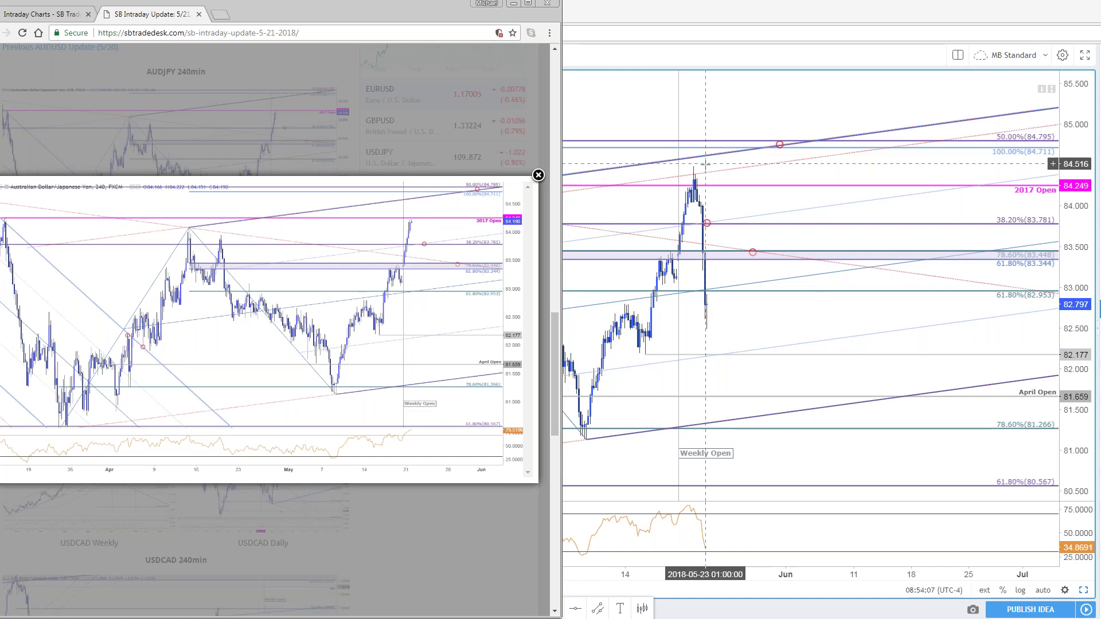
Re-anchor the AUDJPY retracement off the March 22 low of 80.500 to the May 22 high at 84.482
click(737, 322)
drag(737, 321, 854, 325)
drag(1075, 287, 1075, 337)
click(504, 225)
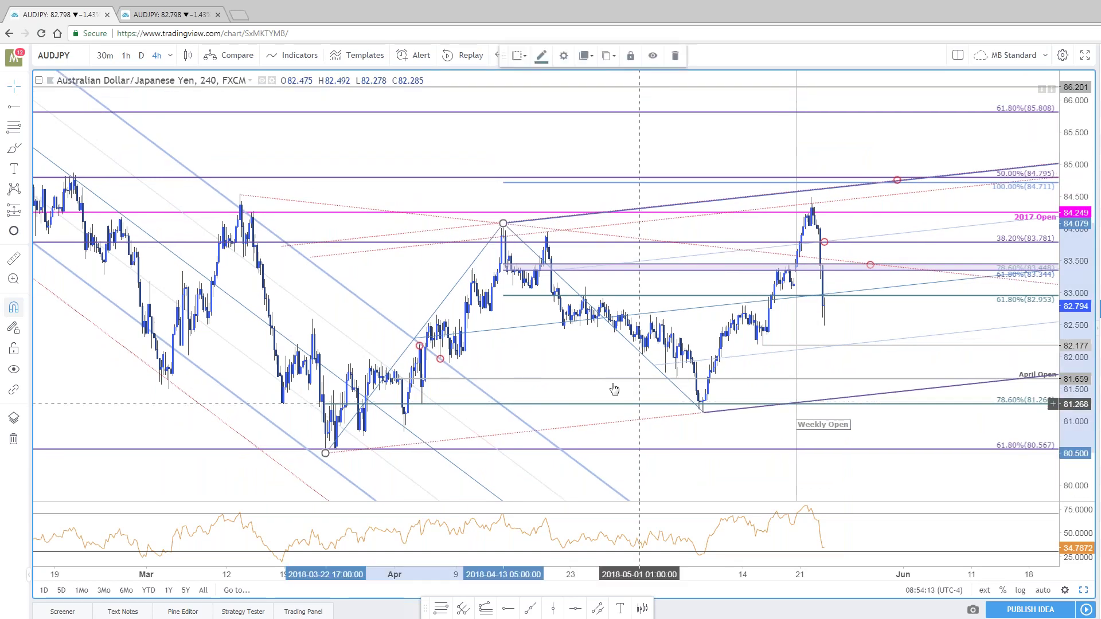
drag(504, 225, 584, 228)
key(ctrl+z)
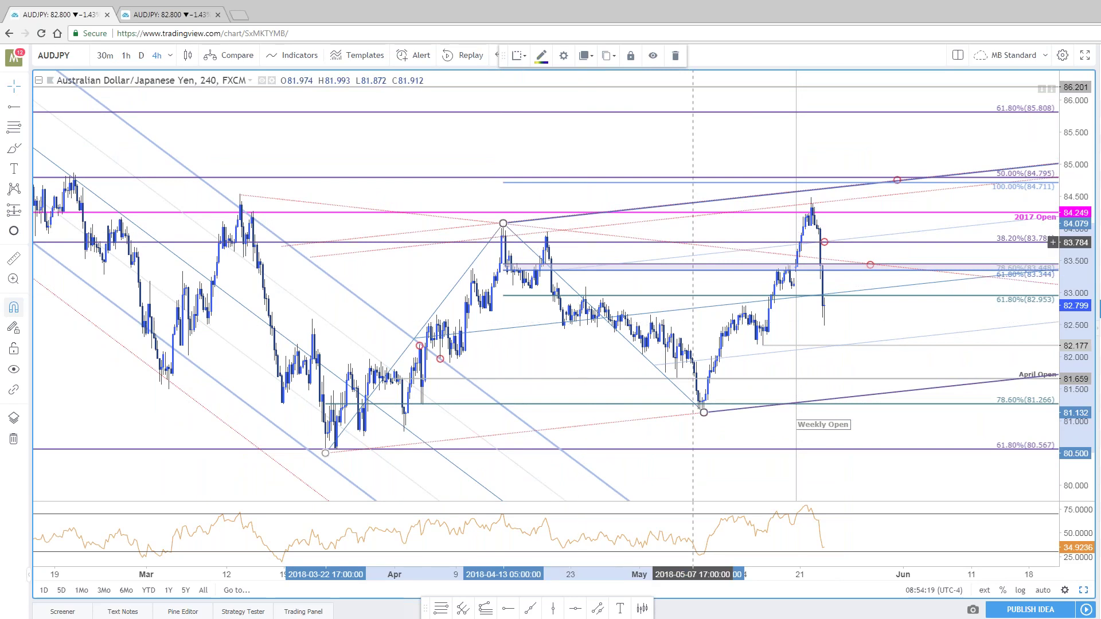
click(552, 403)
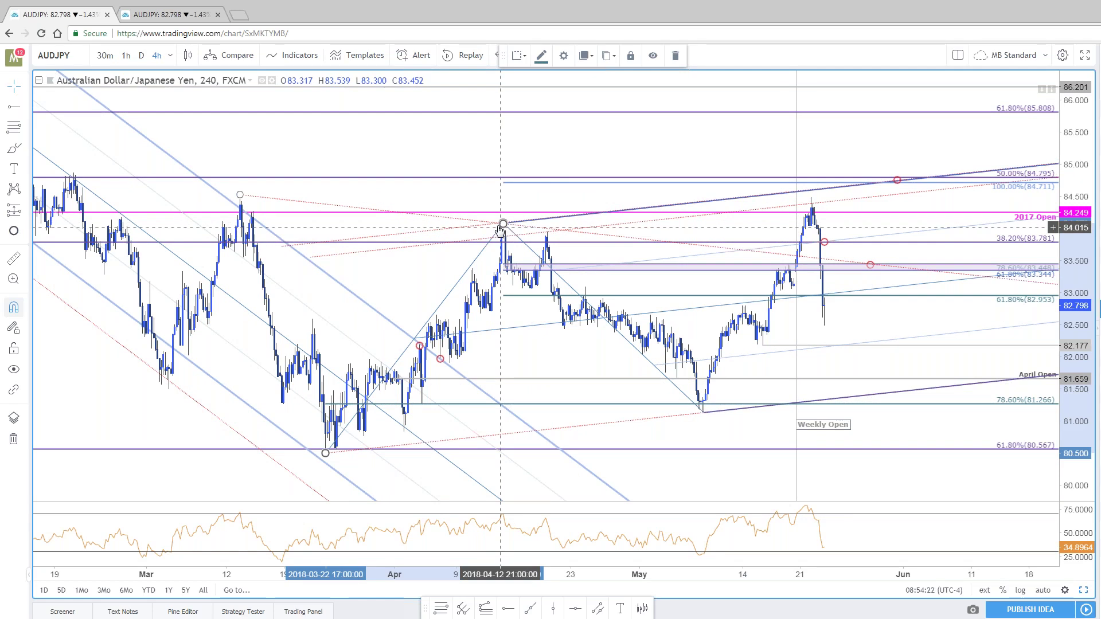
drag(502, 226, 558, 252)
key(ctrl+z)
key(ctrl+z)
key(ctrl+z)
key(ctrl+z)
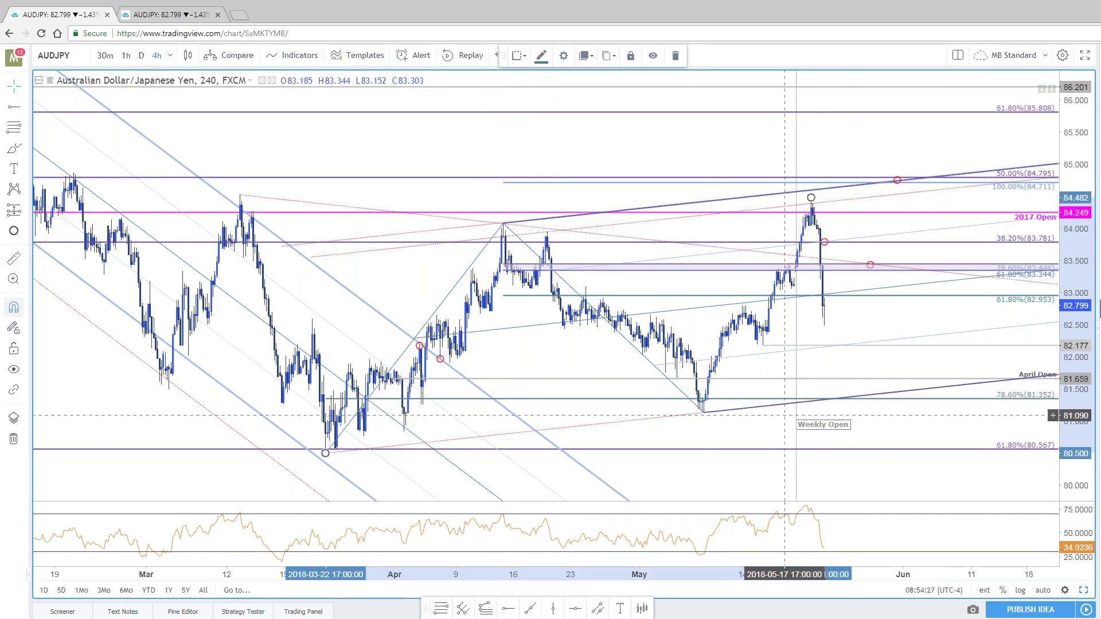
Enable the 0.5 and 0.618 levels on the retracement from the March low to the May high
double_click(767, 399)
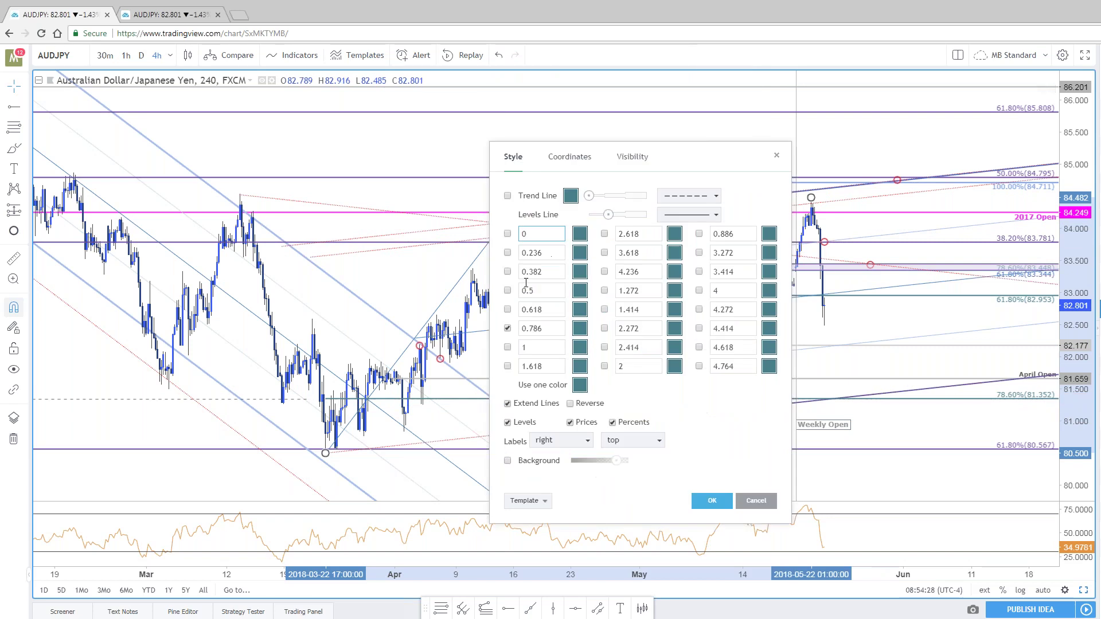
click(508, 309)
click(507, 291)
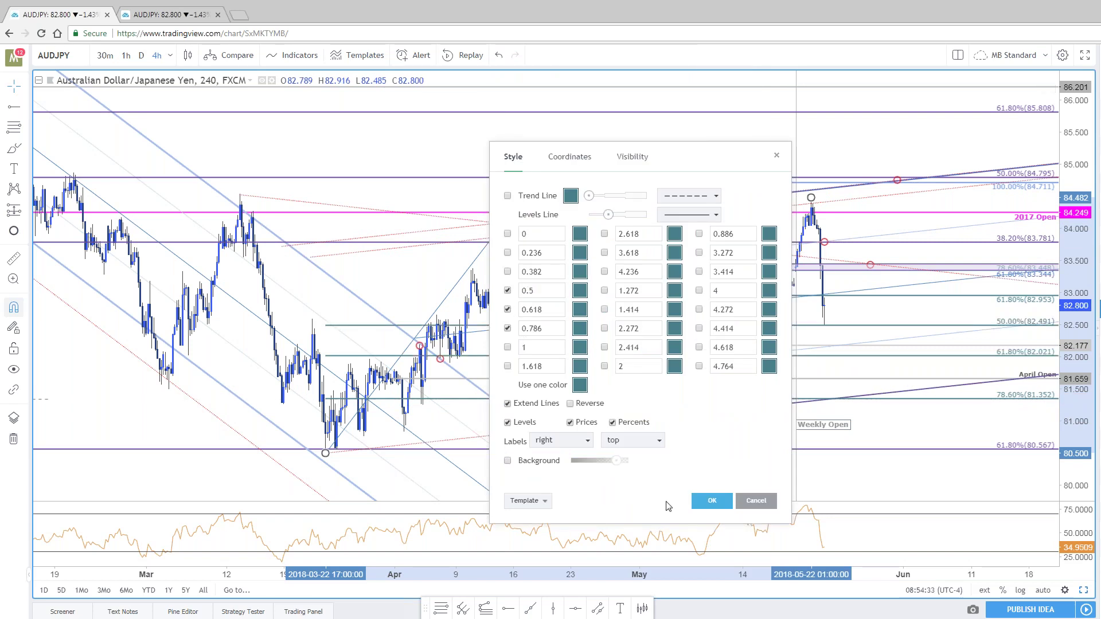
click(711, 501)
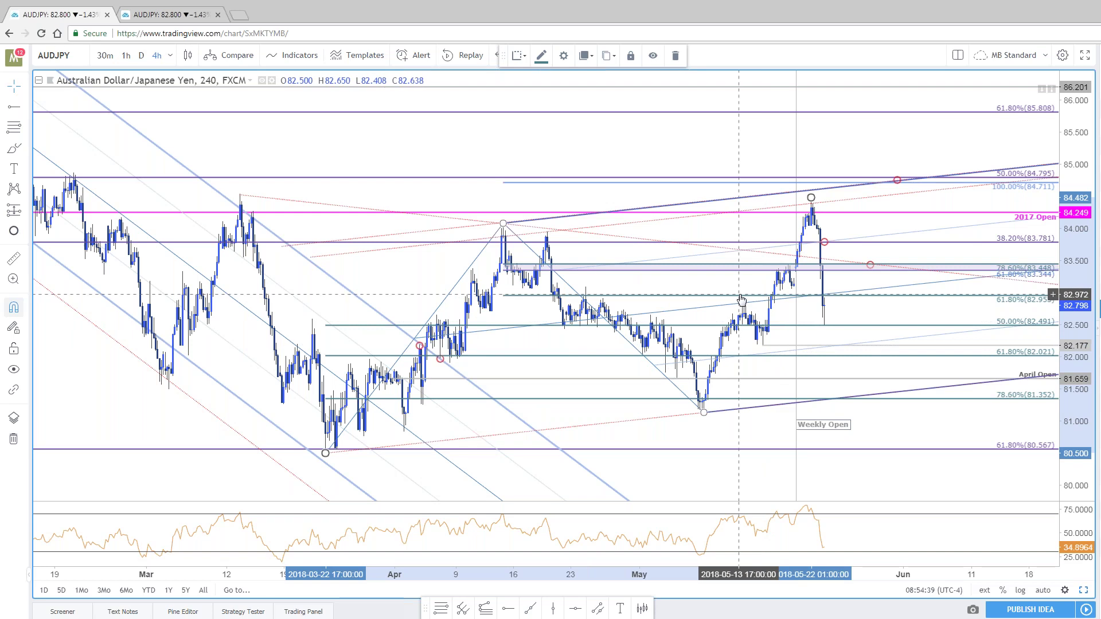
Delete the retracement between the April 13 high and May 8 low, the shaded zone above 83.344 and the 38.20% level's red circle
click(533, 296)
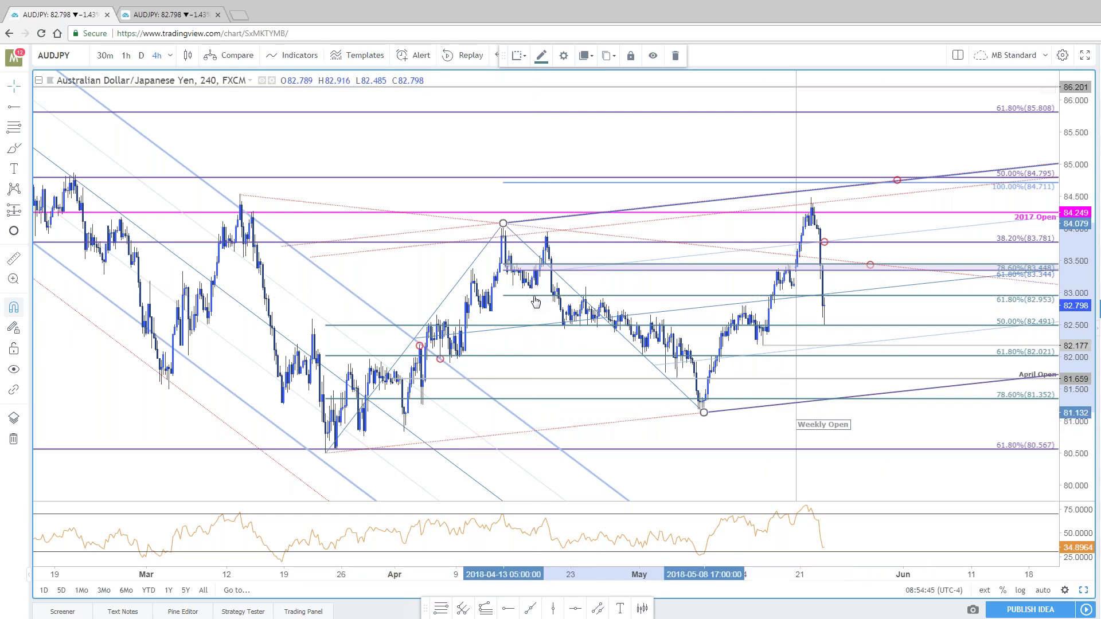
key(Delete)
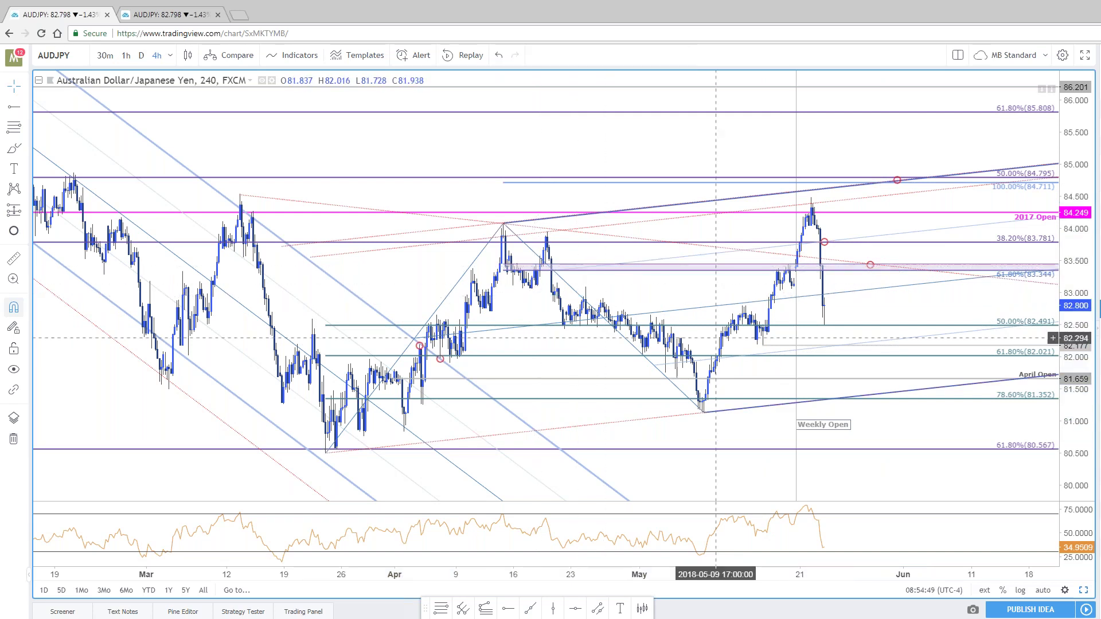
click(730, 268)
key(Delete)
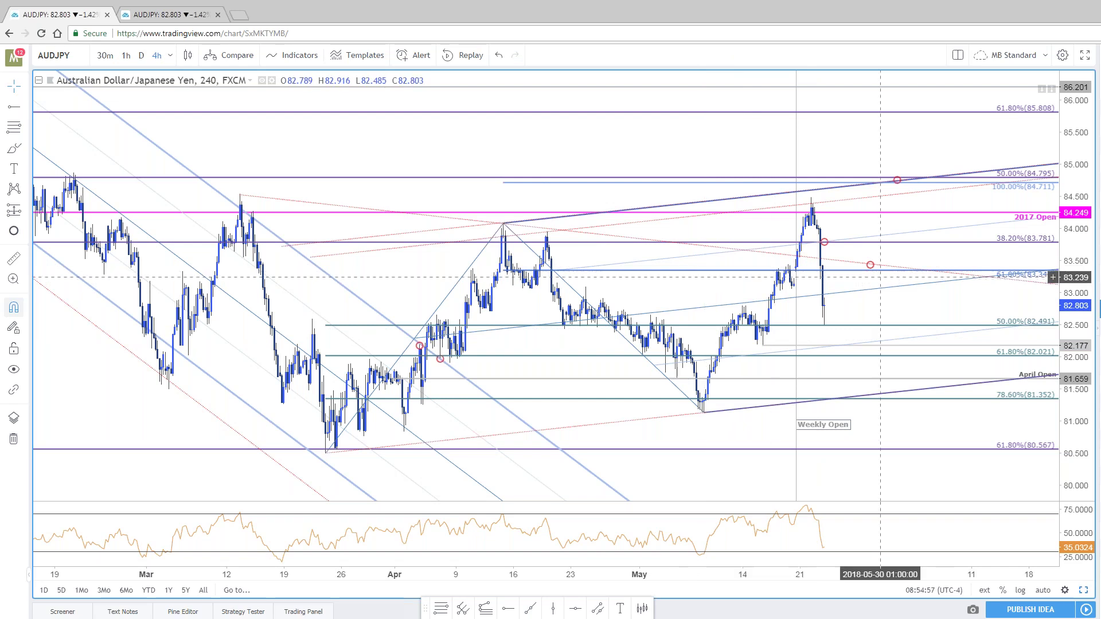
key(Delete)
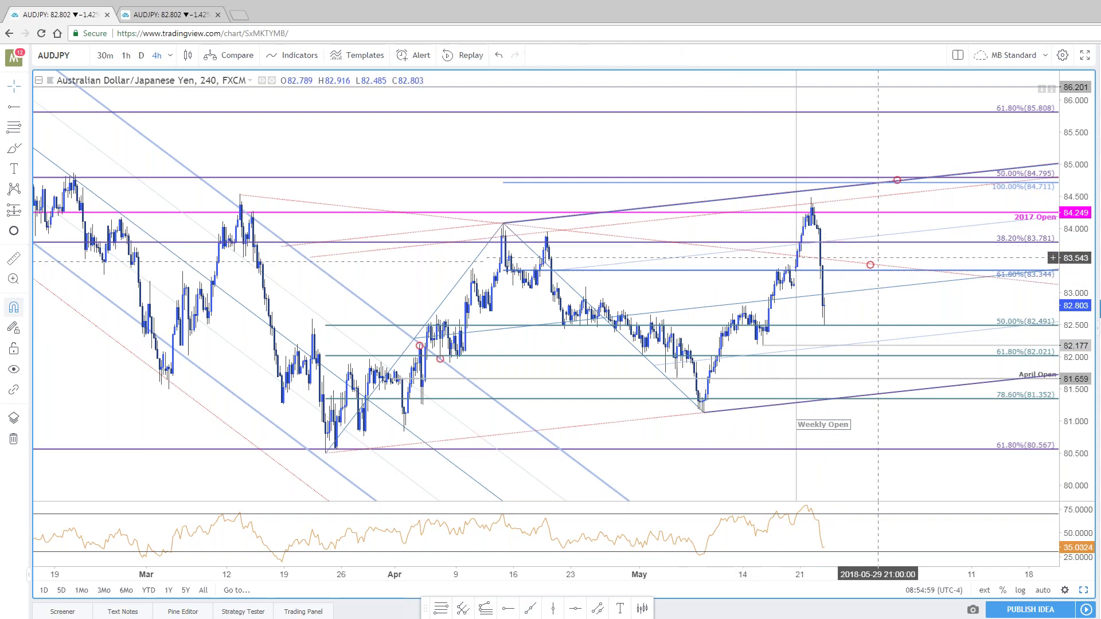
Shift the red circle near 83.45 back to May 24 and relocate the 50.00% level's red circle to the 82.177 line
drag(871, 266, 842, 263)
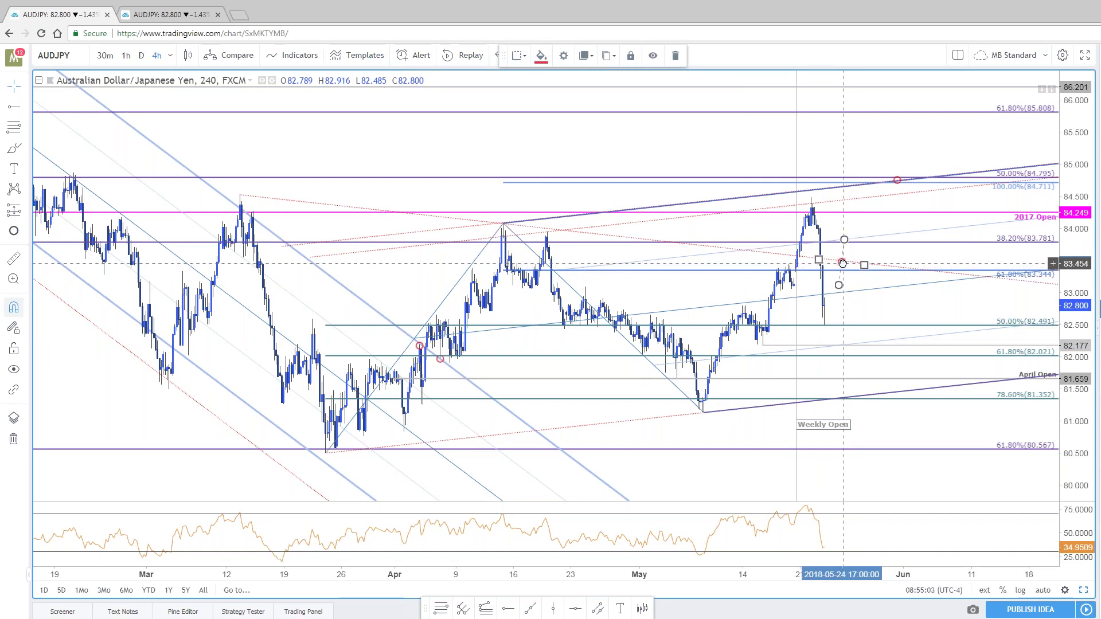
mouse_move(840, 267)
mouse_down()
mouse_move(885, 157)
mouse_move(877, 152)
mouse_move(840, 353)
mouse_move(840, 343)
mouse_up()
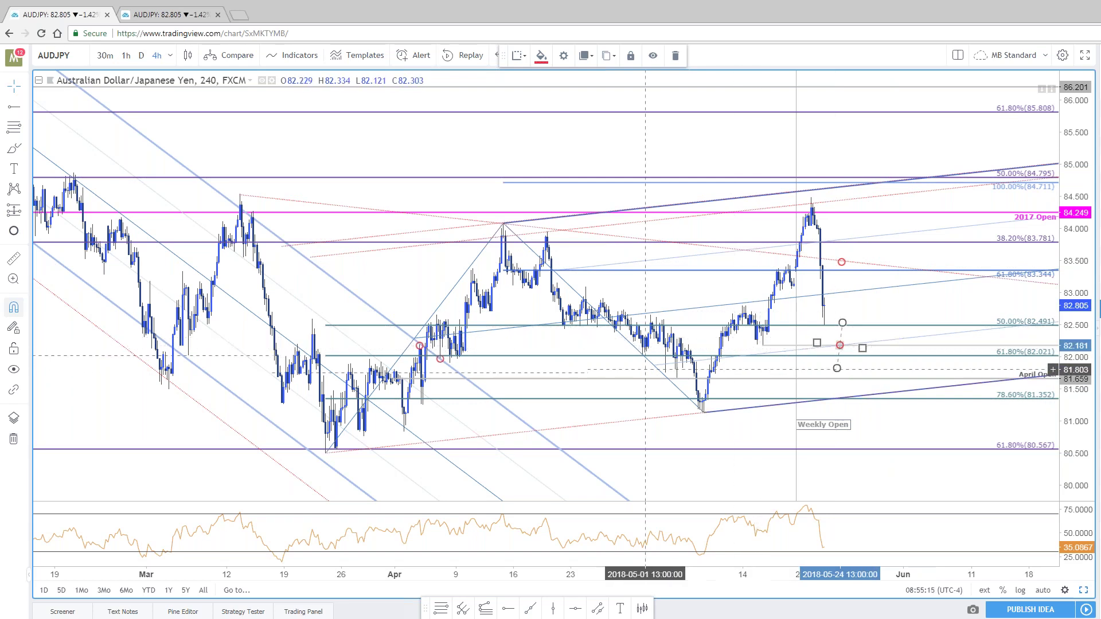
click(599, 356)
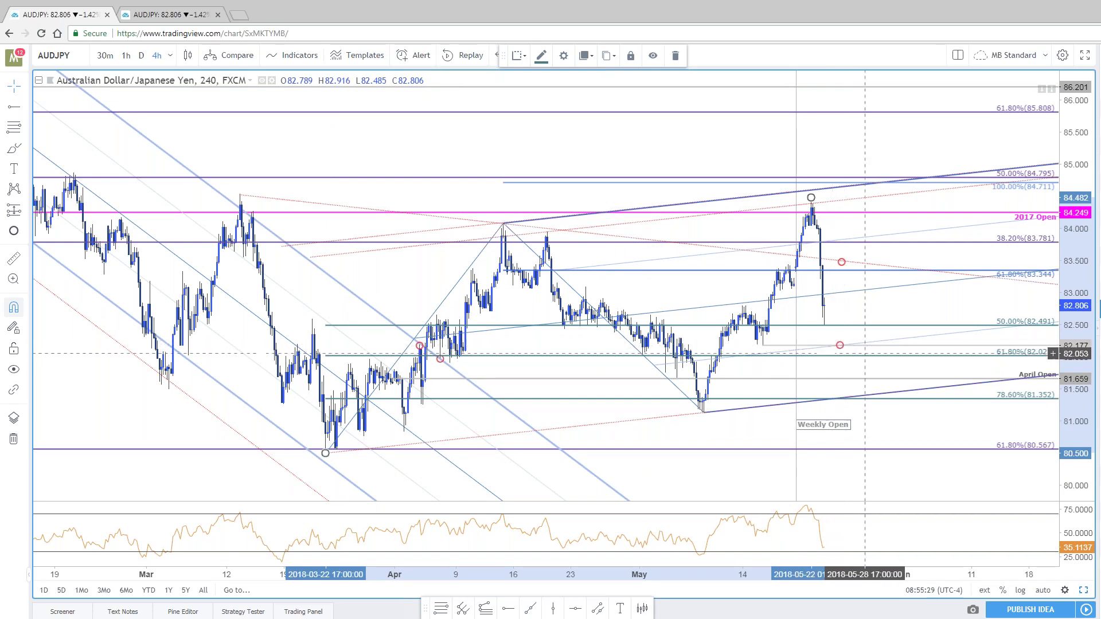
Lower the upper red circle onto the 61.80% level at 83.344
scroll(803, 354, up, 2)
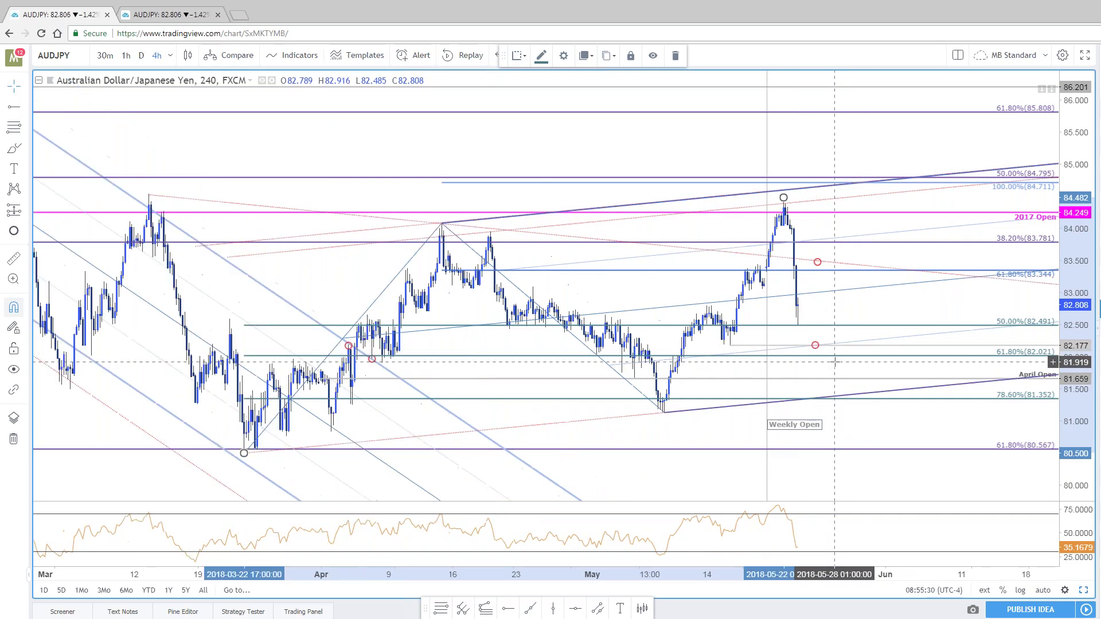
drag(802, 308, 837, 312)
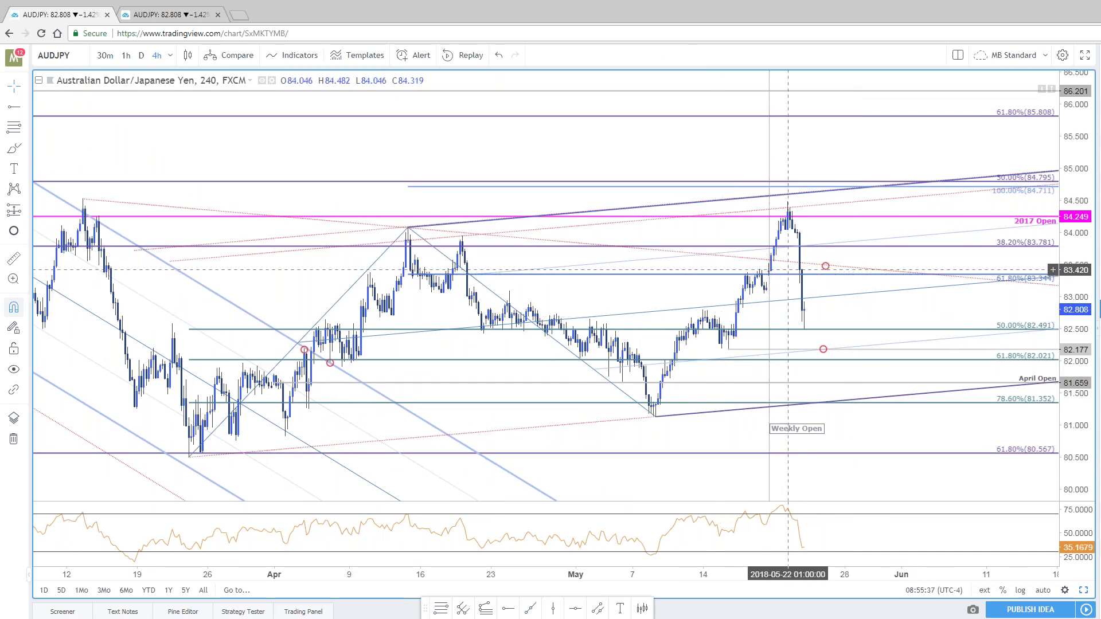
drag(825, 274, 820, 276)
click(941, 267)
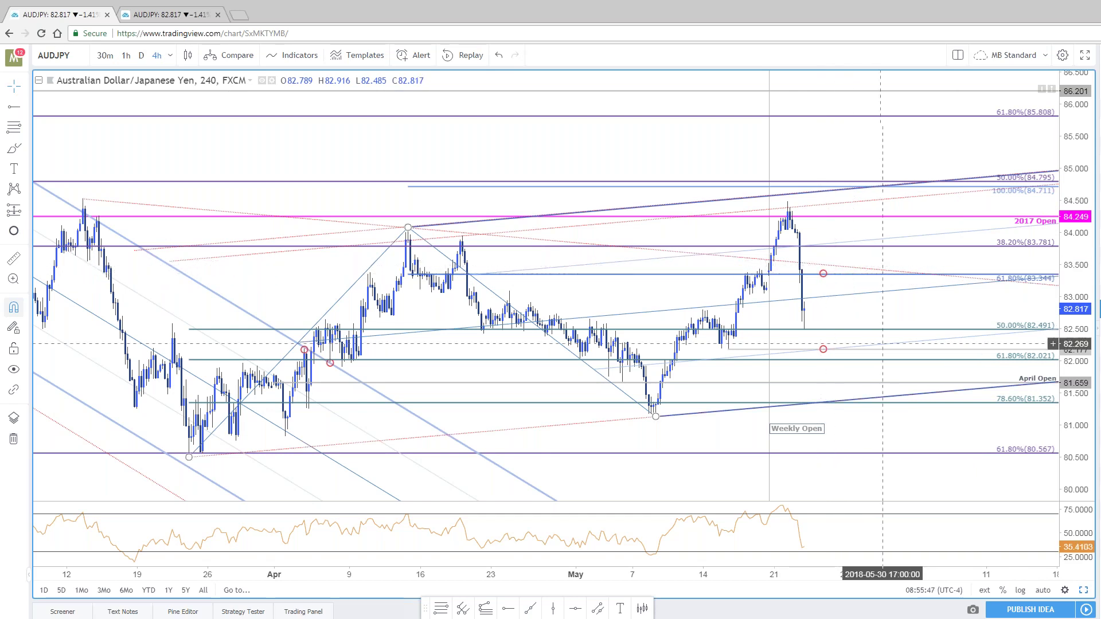
mouse_move(899, 308)
mouse_down()
mouse_move(924, 309)
mouse_move(909, 301)
mouse_up()
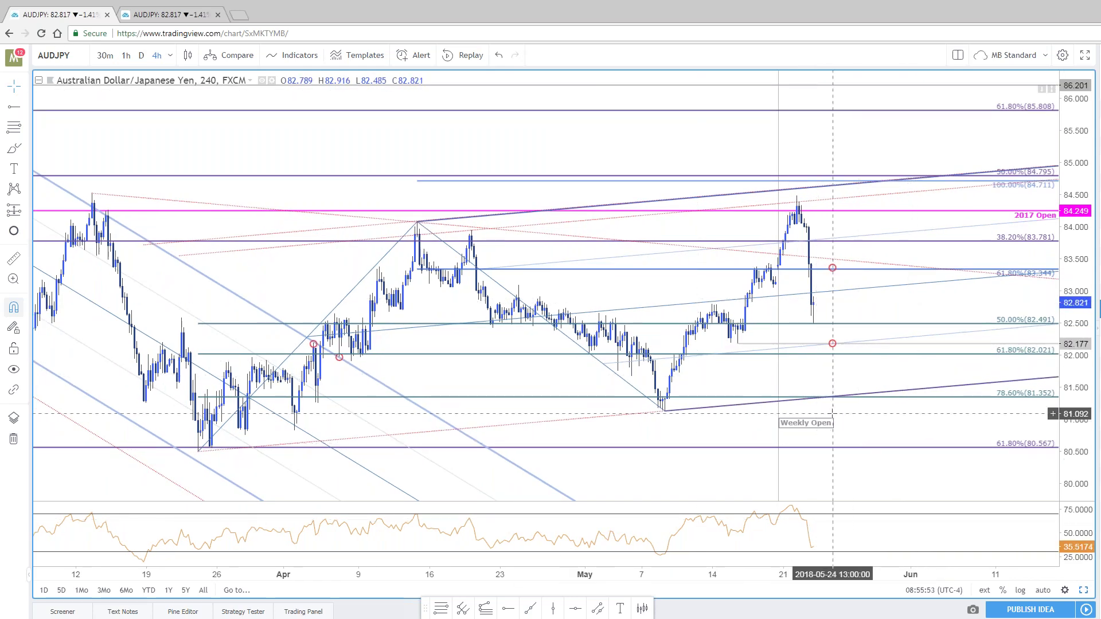
Copy the 82.177 red circle to where the lower rising trendline meets the 78.60% level, about 81.361 on May 24, and colour it orange
drag(833, 347, 837, 400)
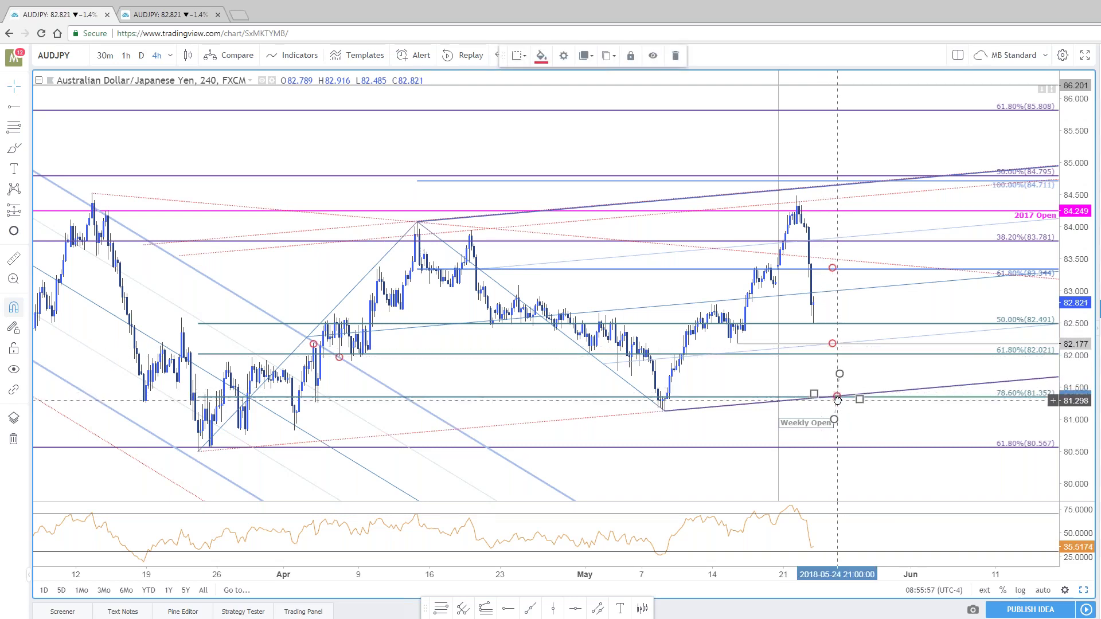
click(542, 55)
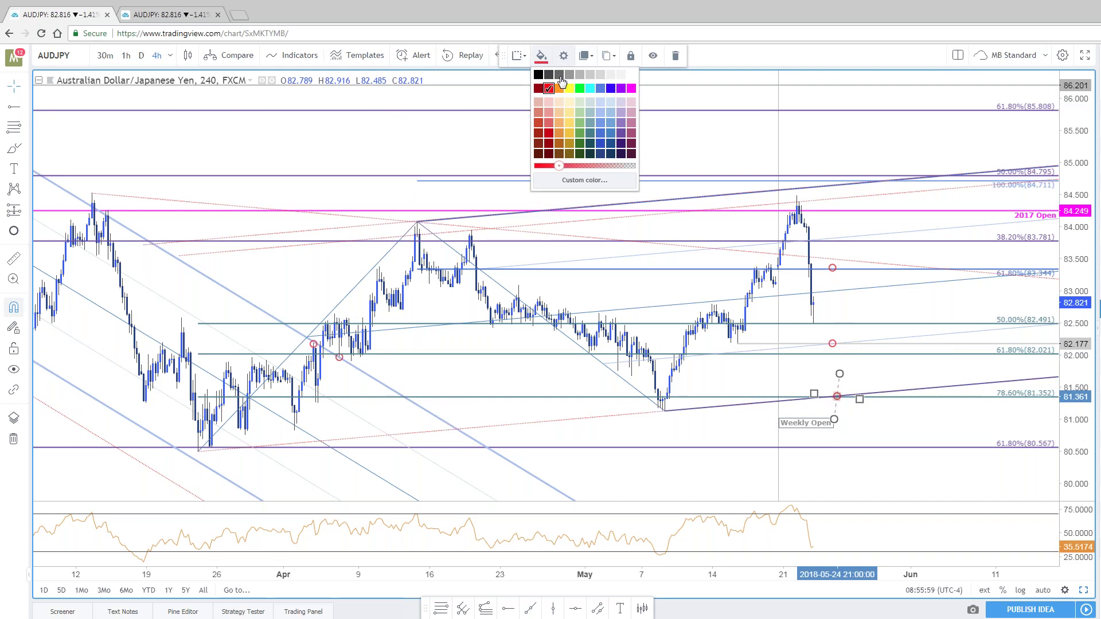
click(559, 87)
scroll(910, 275, up, 1)
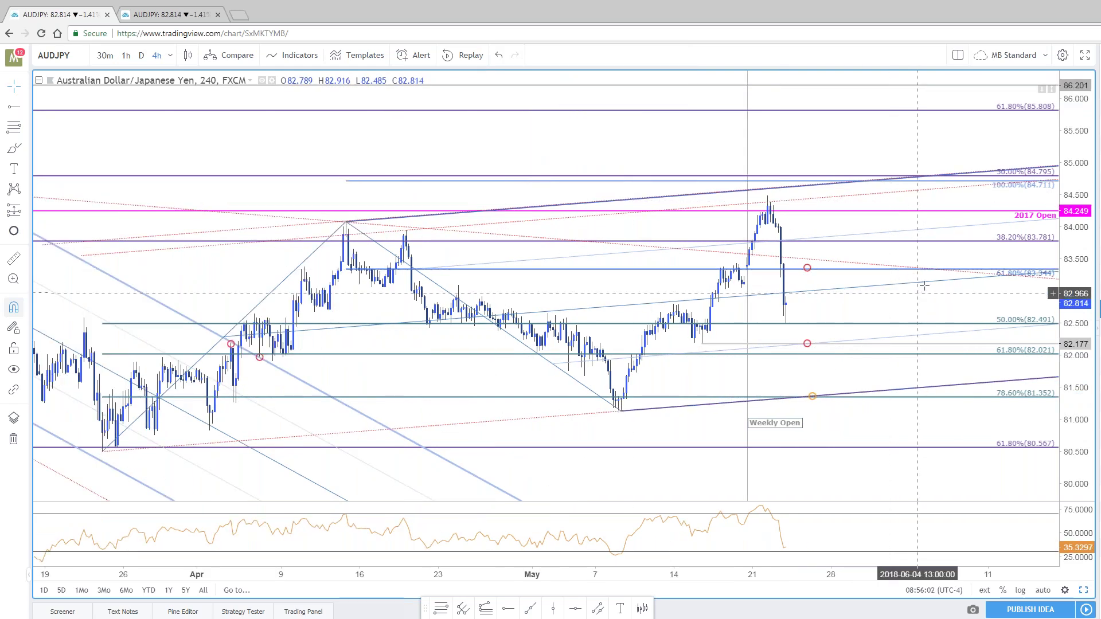
Change both the 240-minute chart and the weekly chart from AUDJPY to EURUSD
scroll(616, 147, down, 2)
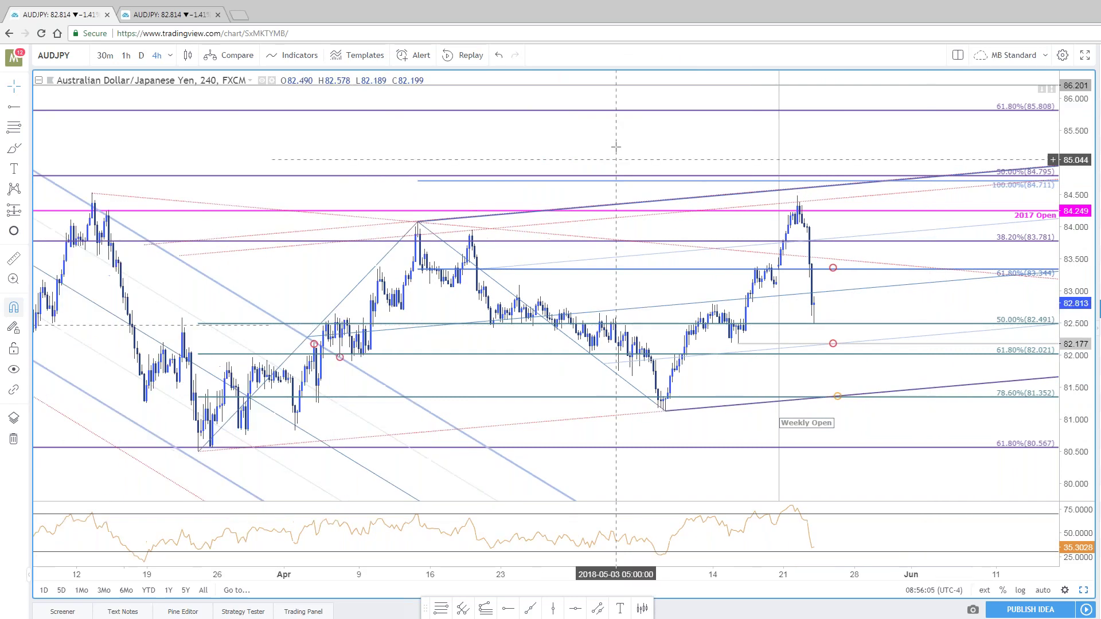
drag(615, 147, 600, 133)
drag(1085, 346, 1085, 289)
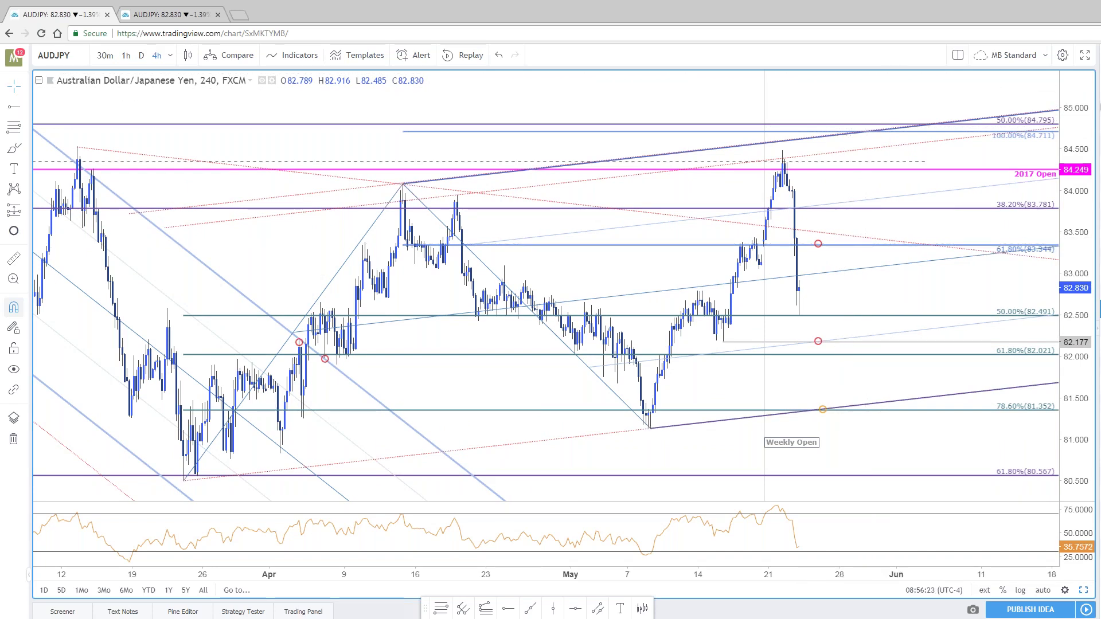
click(1099, 107)
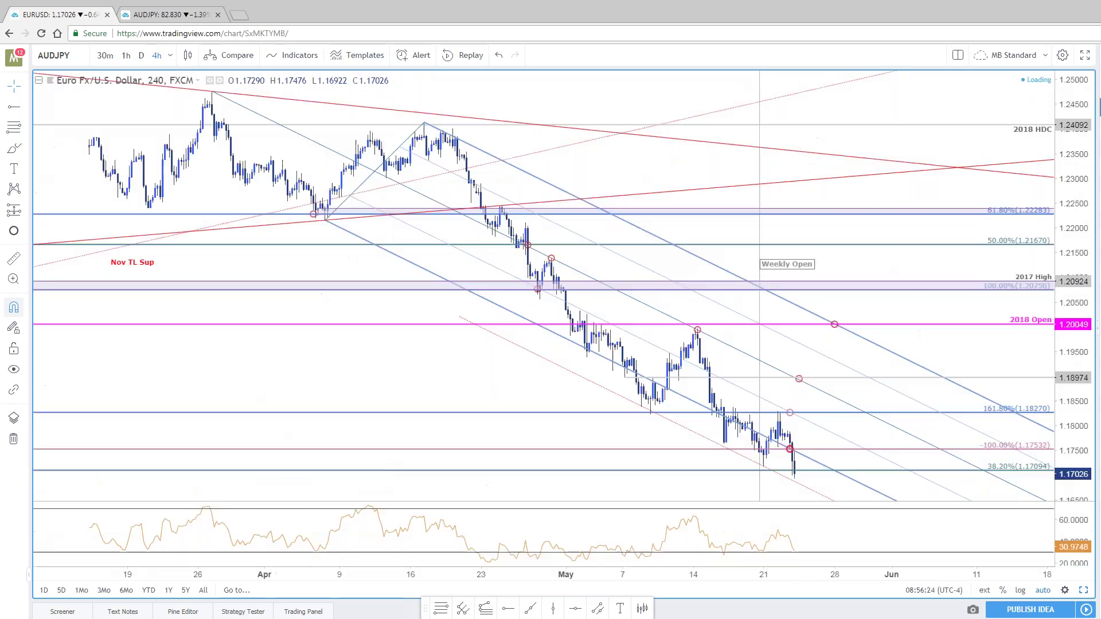
click(147, 15)
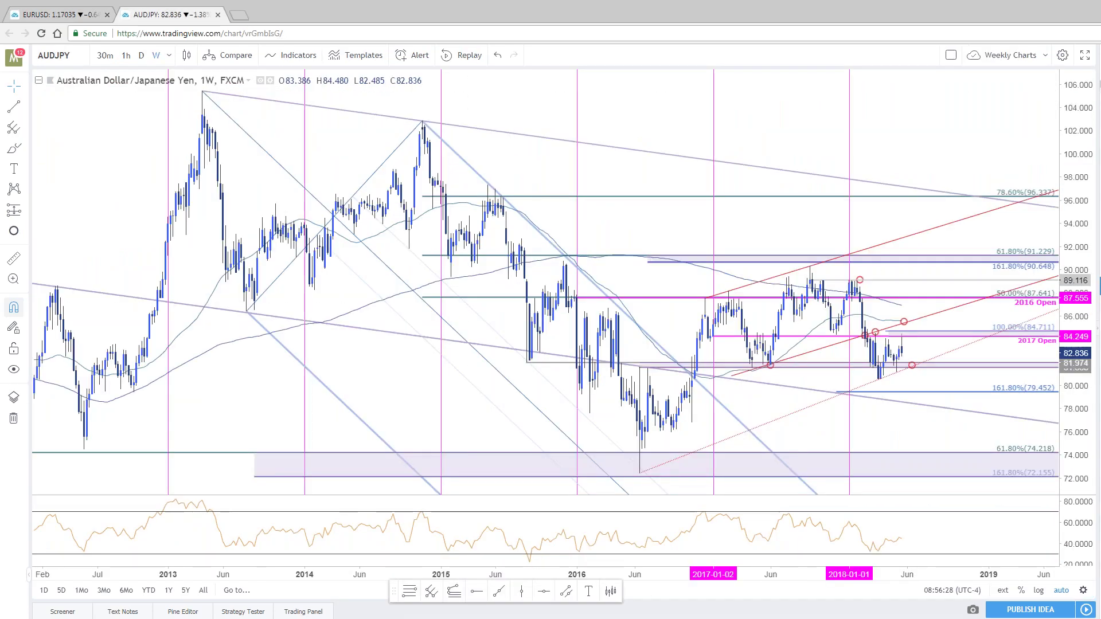
click(1099, 89)
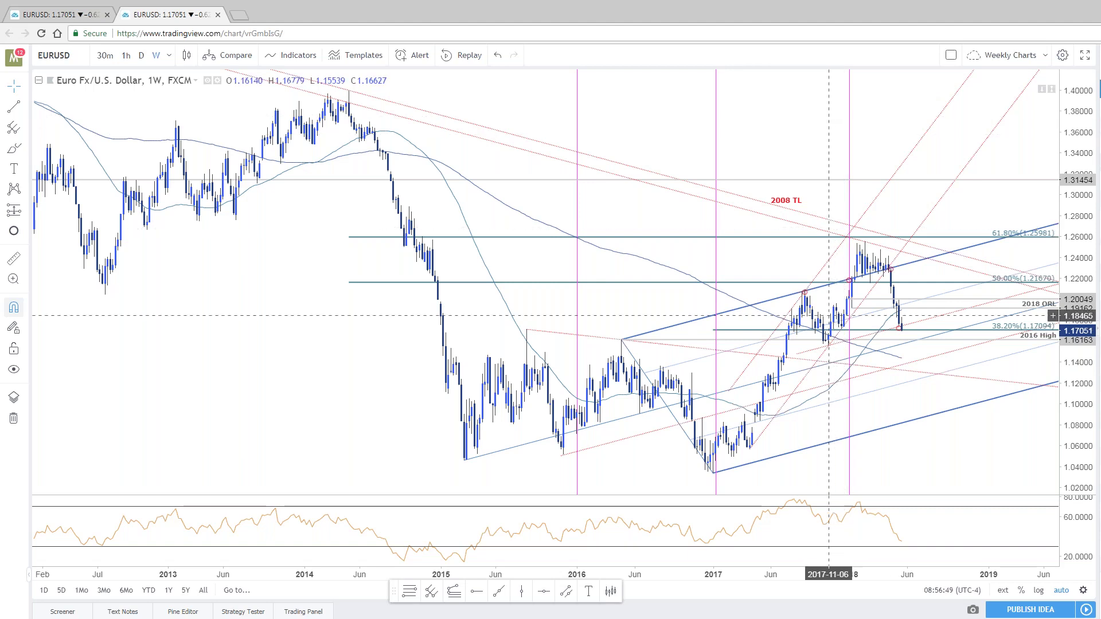
Examine EURUSD's weekly price history and trendlines, and return to the 240-minute chart
scroll(957, 420, up, 1)
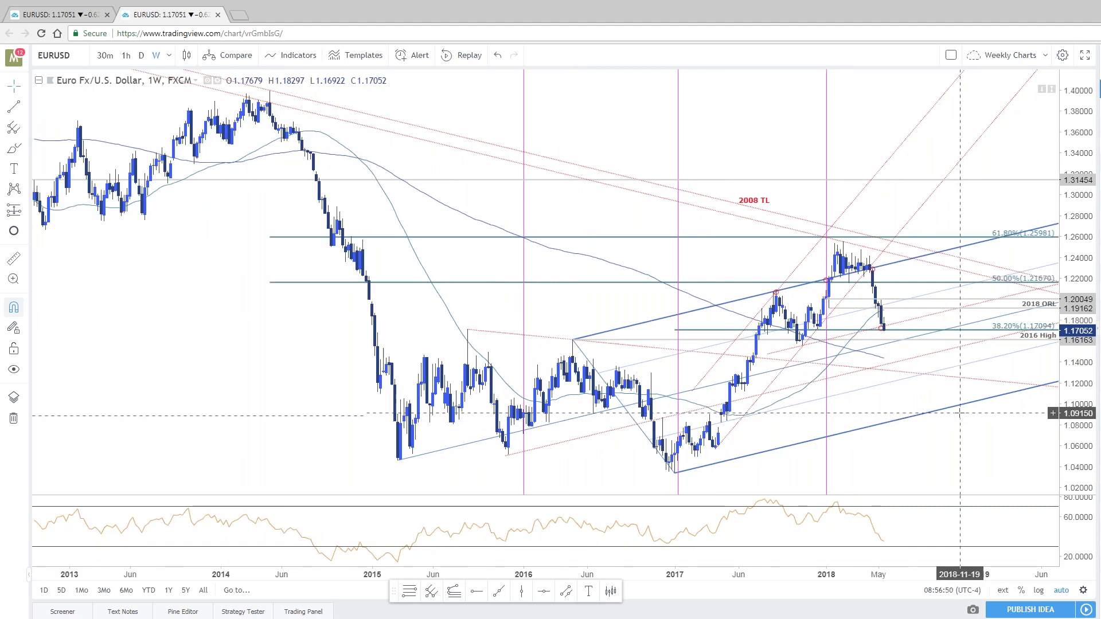
scroll(960, 413, up, 1)
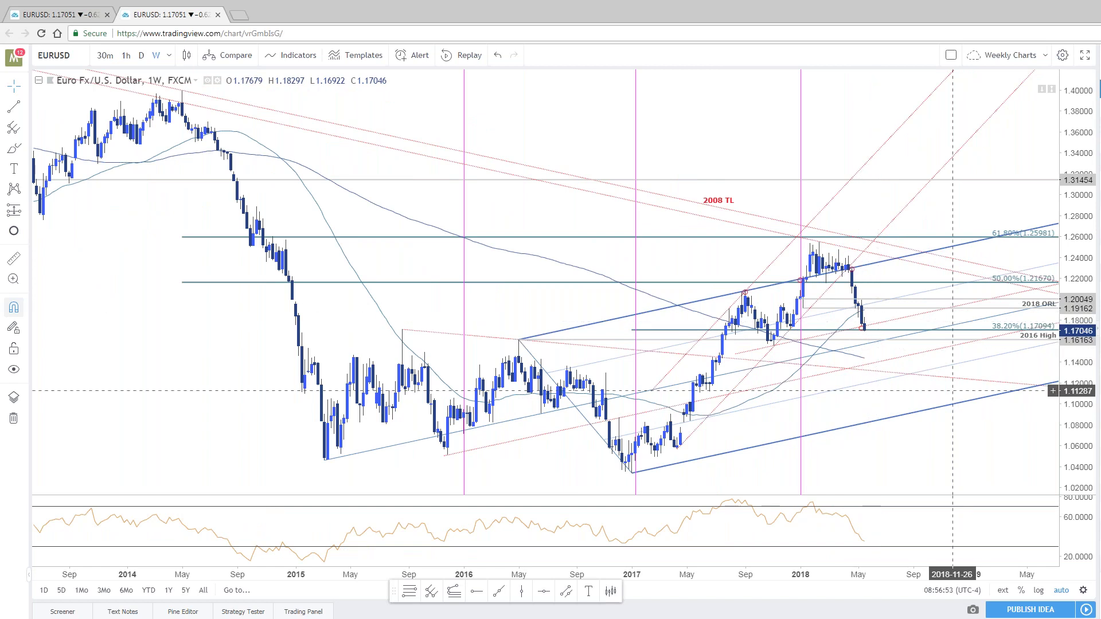
scroll(946, 390, down, 1)
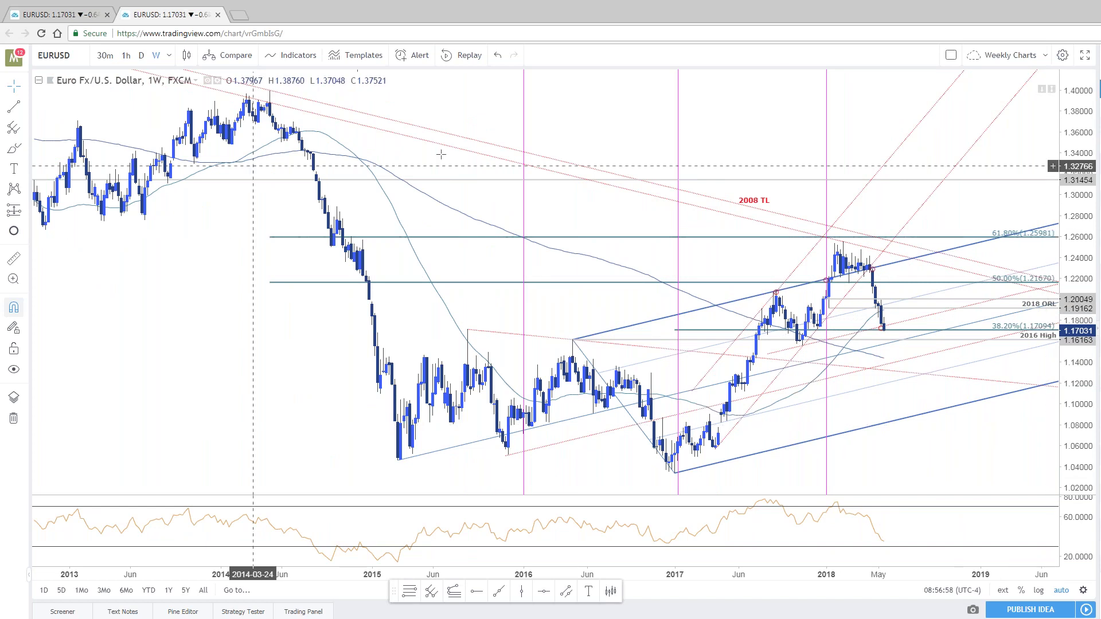
click(44, 17)
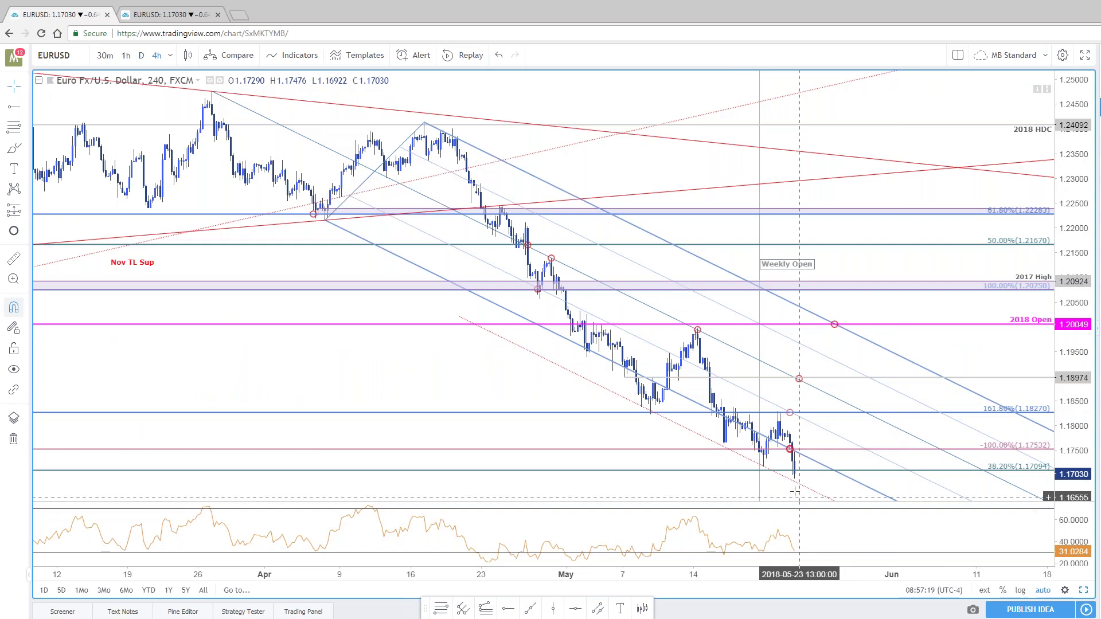
Shift the red circle under the 161.80% level to about 1.18202 on May 23, and one at 1.17532 onto the lower pink trendline
drag(790, 412, 796, 416)
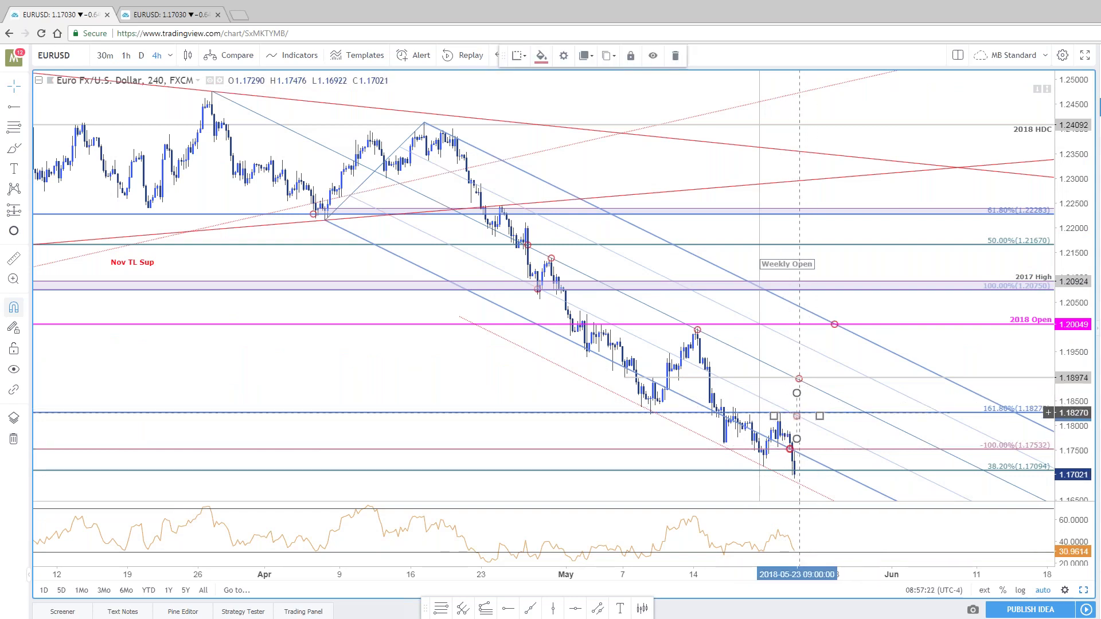
click(845, 428)
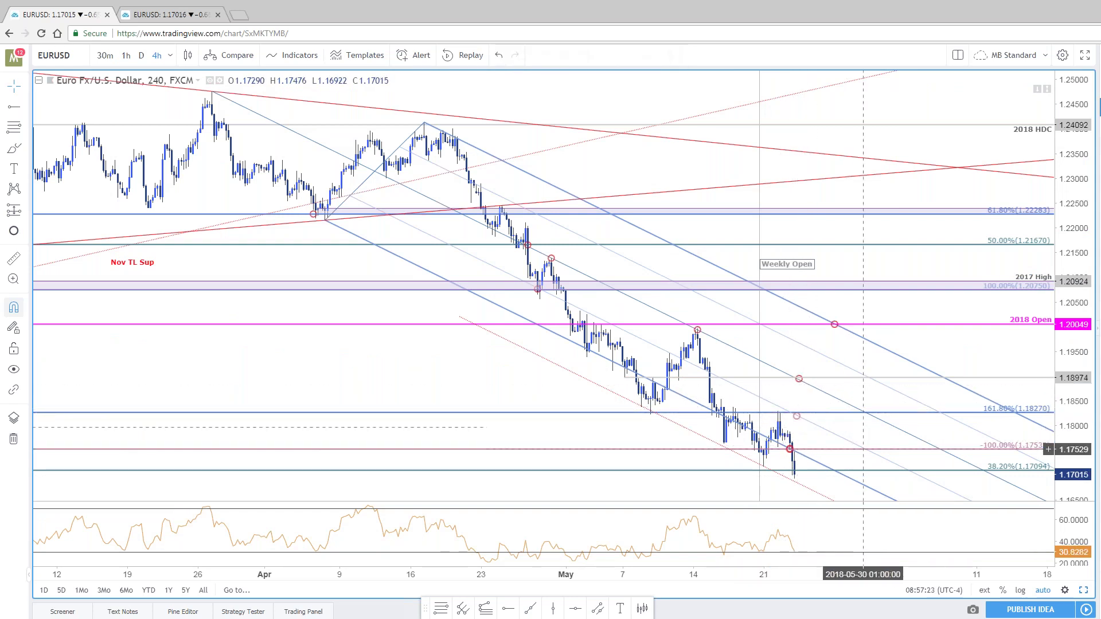
click(794, 461)
drag(796, 484, 796, 483)
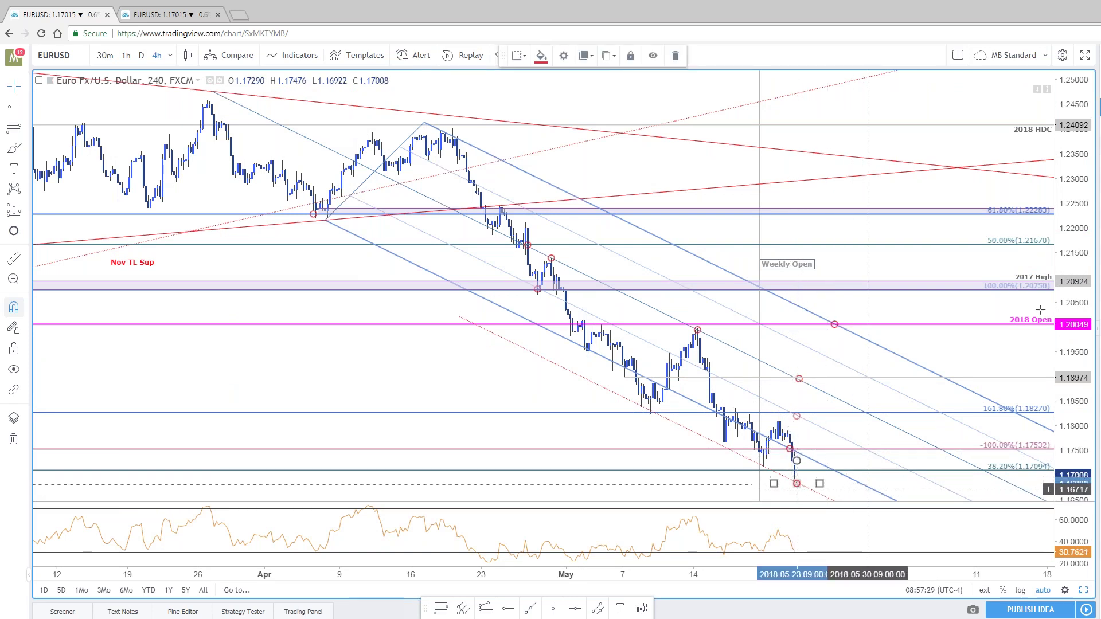
Examine the EURUSD 240-minute chart down to the 2016 High and 2016 HDC levels along the lower pink trendline
drag(1069, 289, 1070, 341)
drag(996, 343, 970, 291)
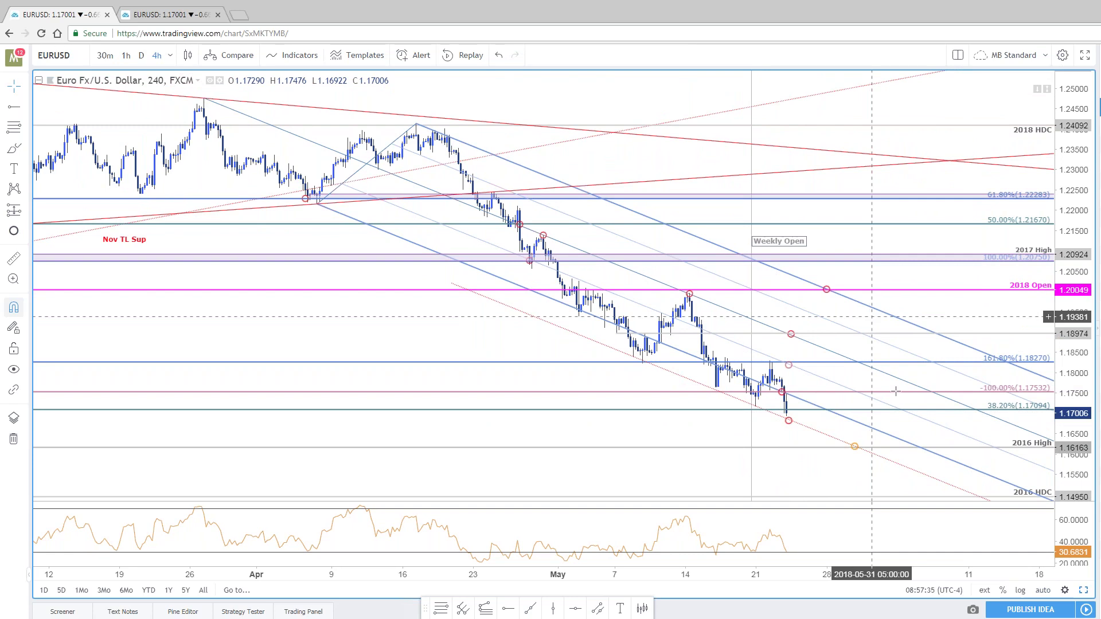
click(787, 423)
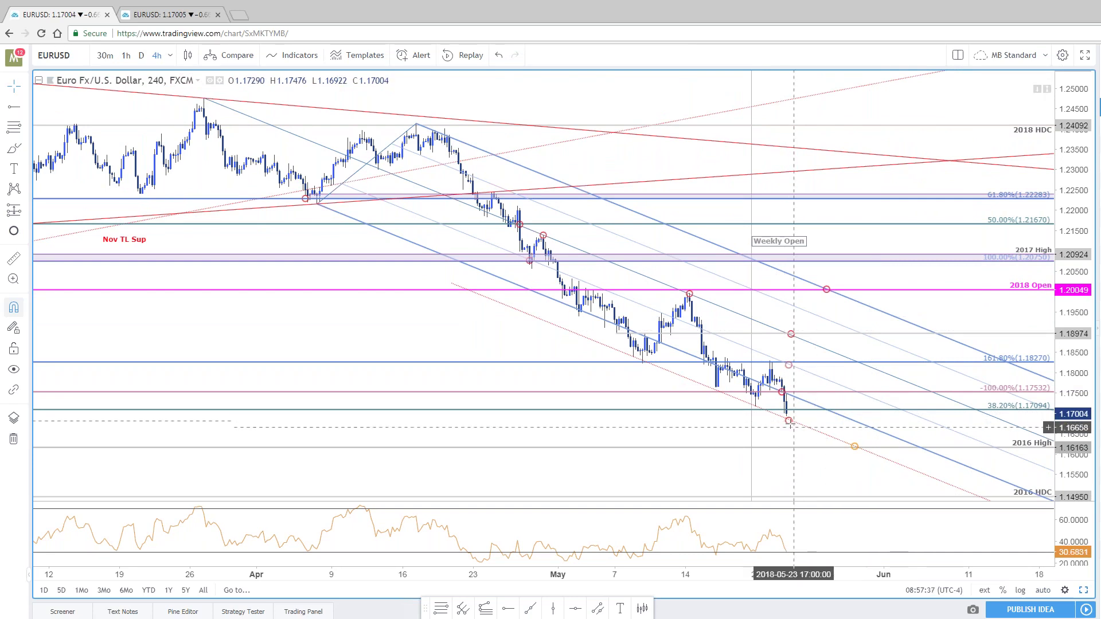
drag(825, 467, 831, 437)
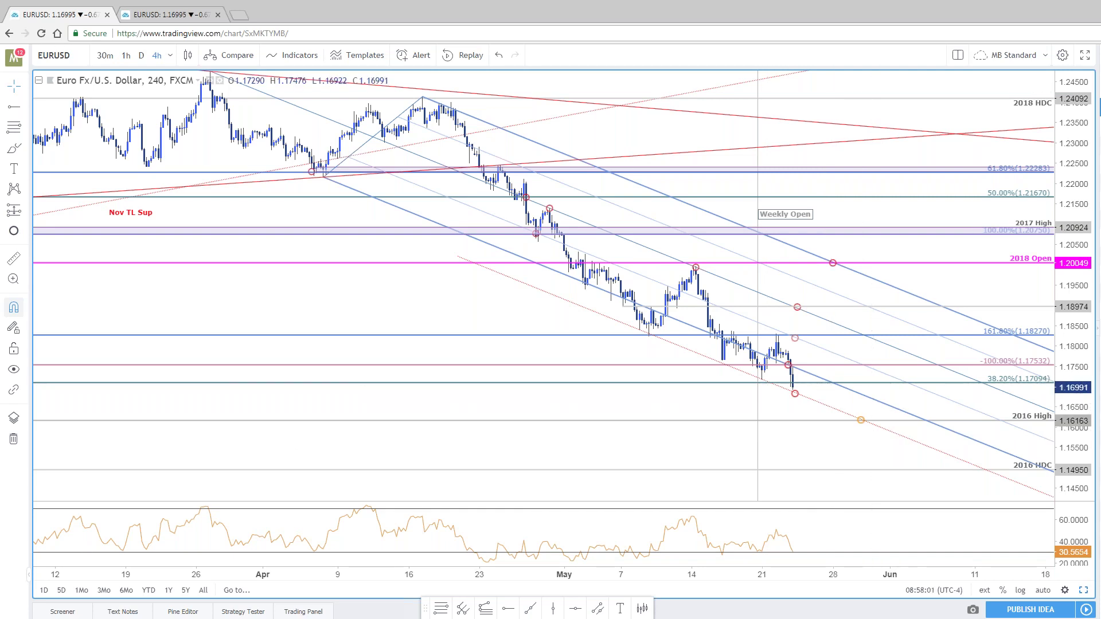
Switch to the SB Trade Desk site and review the Intraday Charts list of updates from 5/22/2018 back to 5/16/2018
key(alt+Tab)
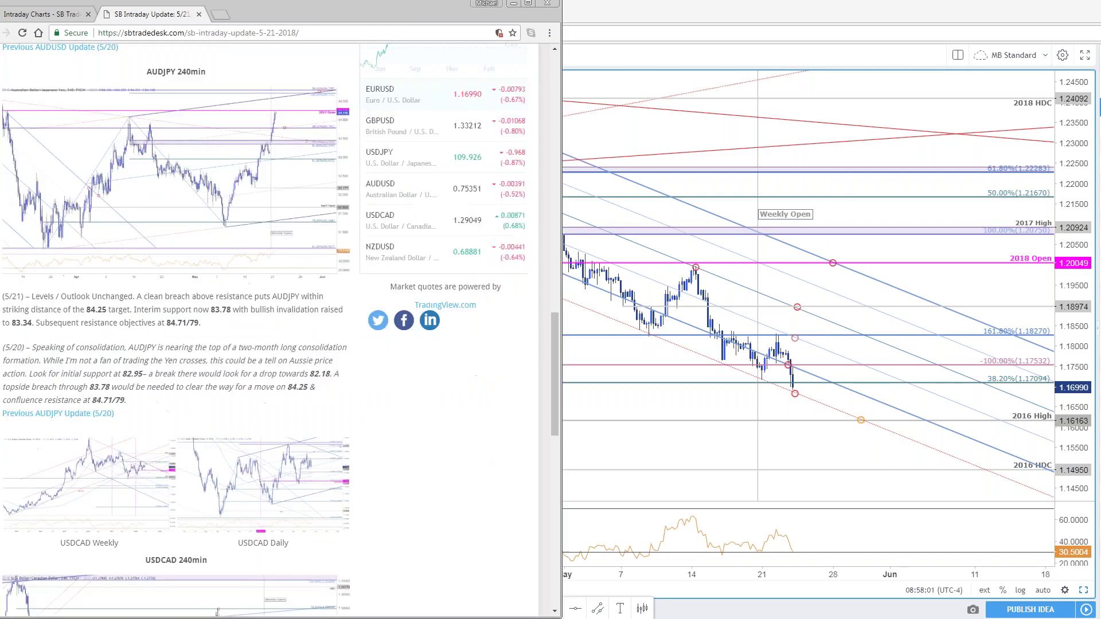
scroll(147, 112, up, 4)
scroll(147, 112, up, 10)
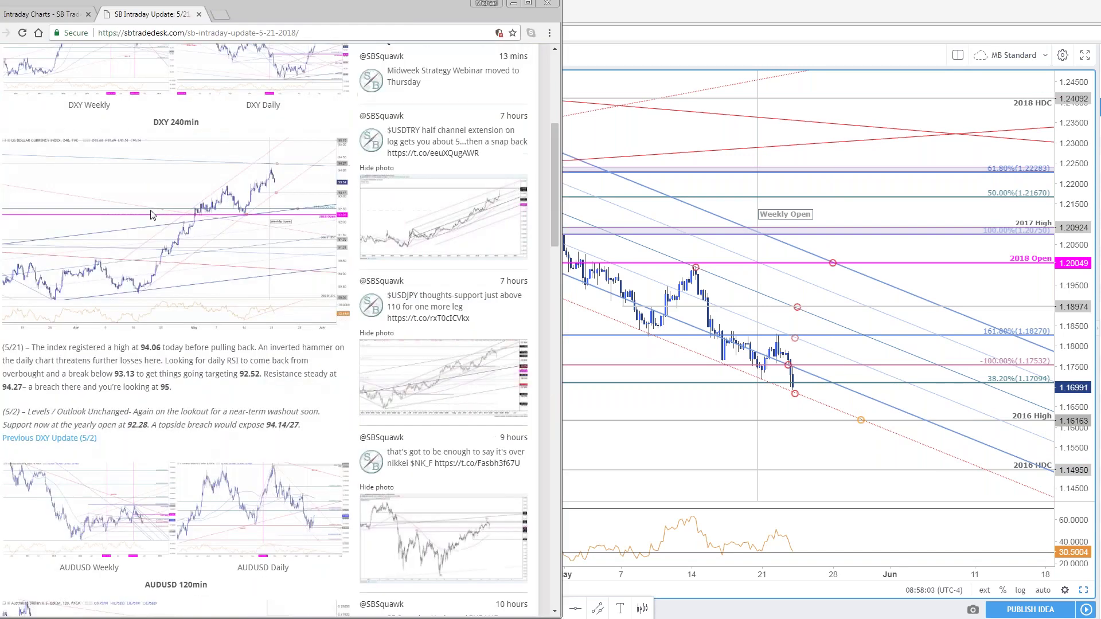
click(50, 19)
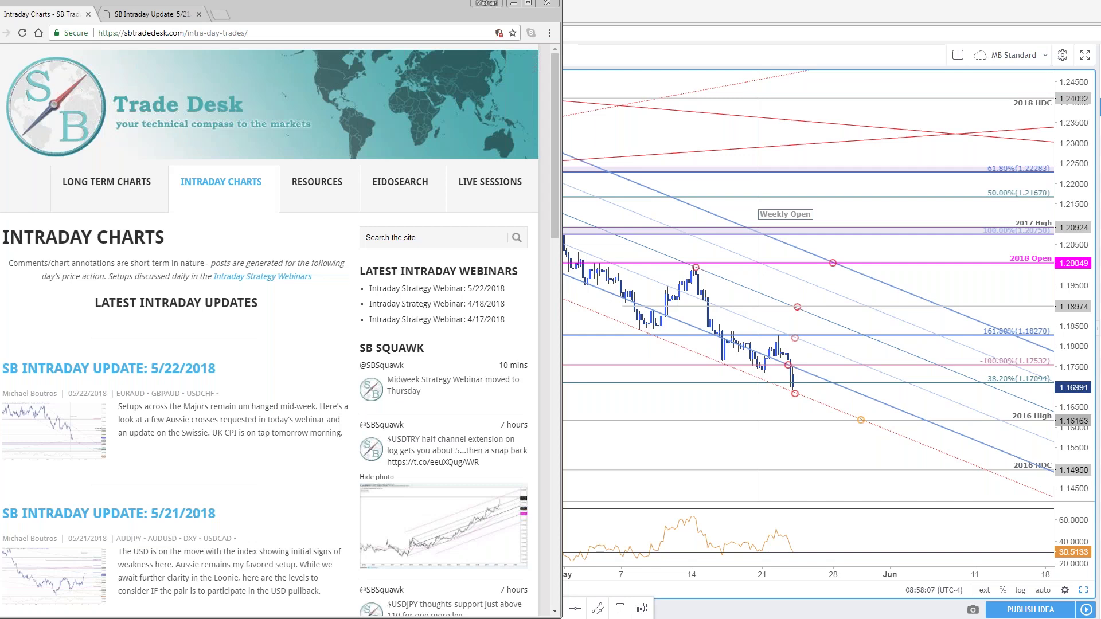
scroll(270, 330, down, 3)
scroll(300, 479, down, 1)
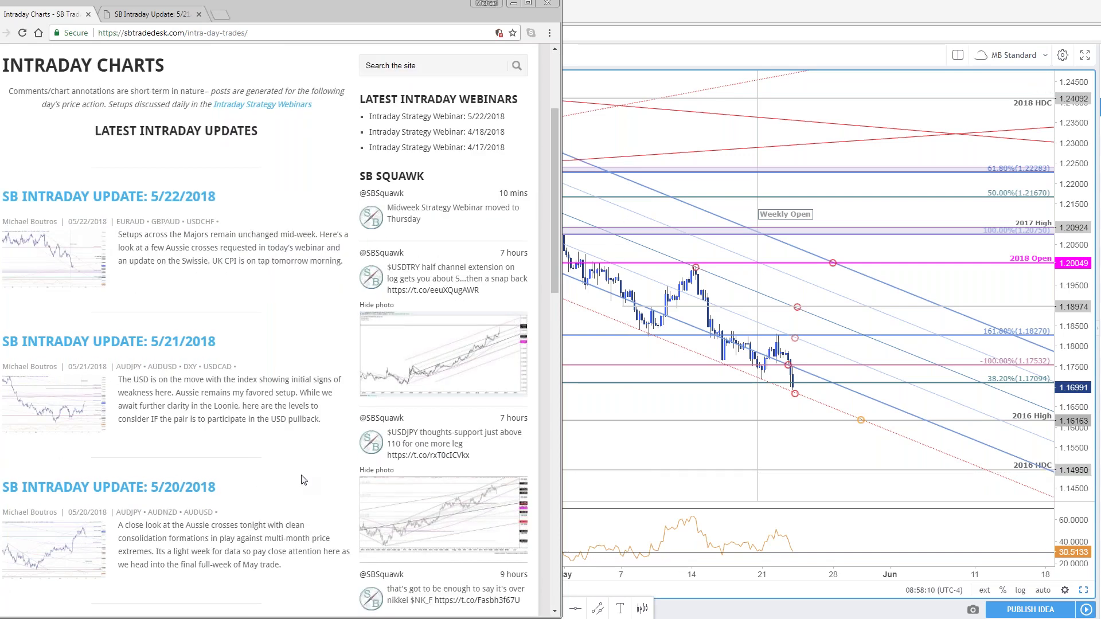
scroll(304, 480, down, 6)
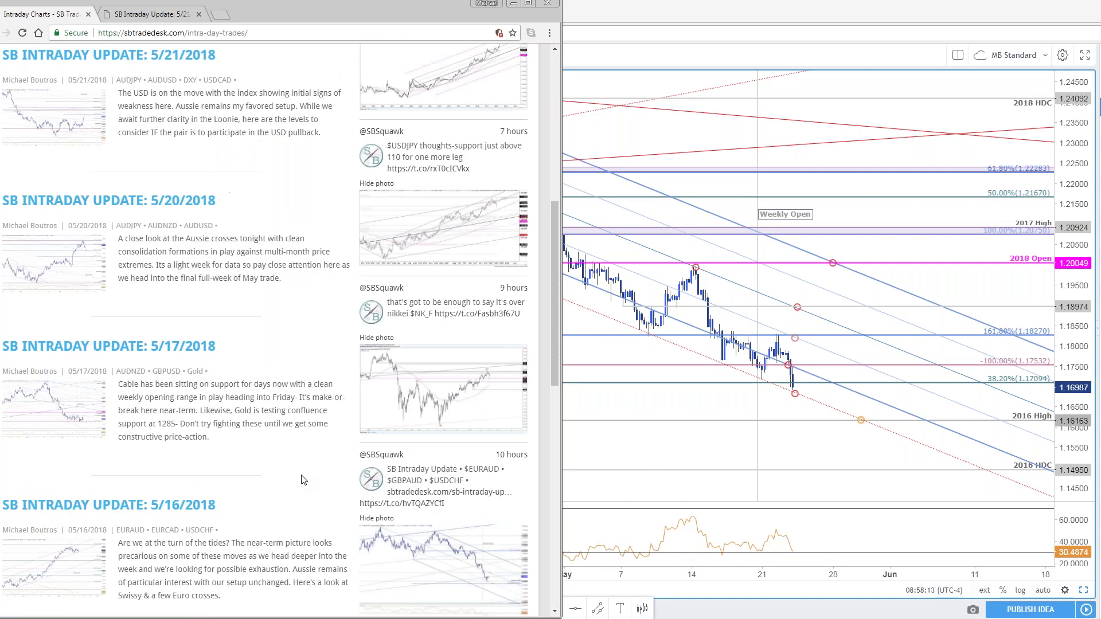
Return to the EURUSD charts in TradingView and show the daily chart maximized instead of the 240-minute chart
click(802, 461)
drag(798, 452, 795, 478)
scroll(844, 488, down, 2)
scroll(844, 488, up, 1)
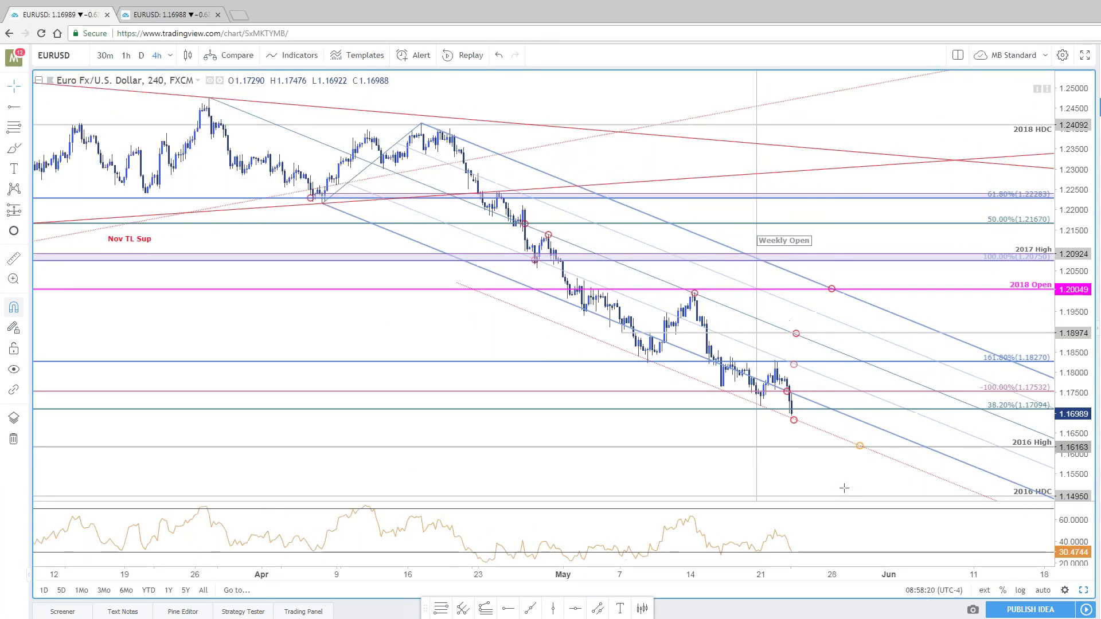
click(1084, 593)
click(1085, 593)
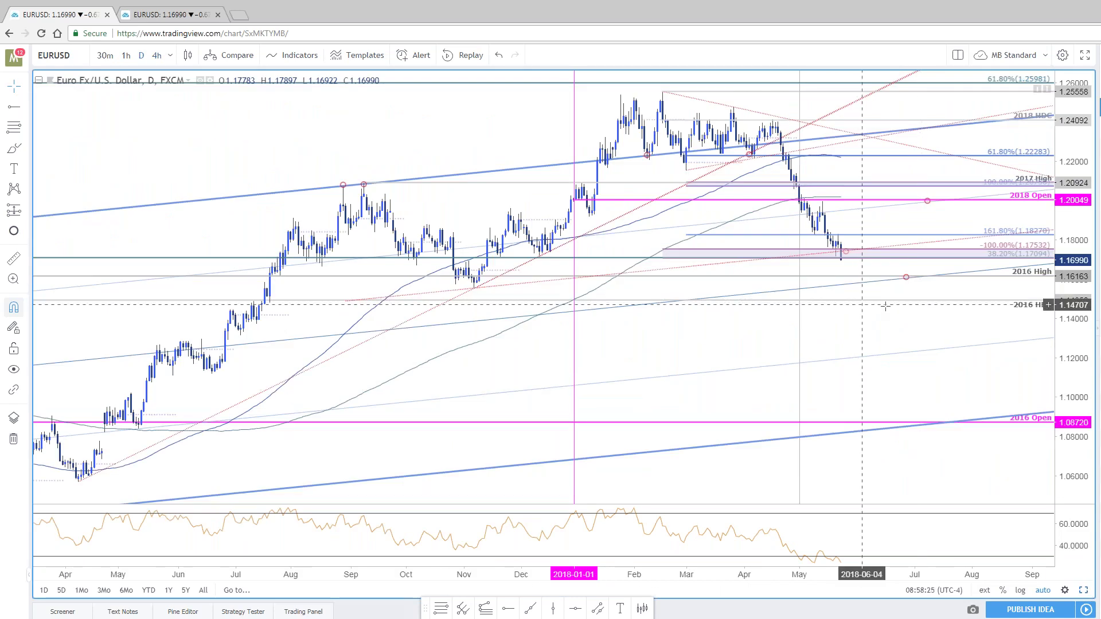
Examine EURUSD's daily price action around the 2016 High and 38.20% level, and restore the two-chart layout
scroll(1004, 321, down, 1)
scroll(1004, 321, down, 2)
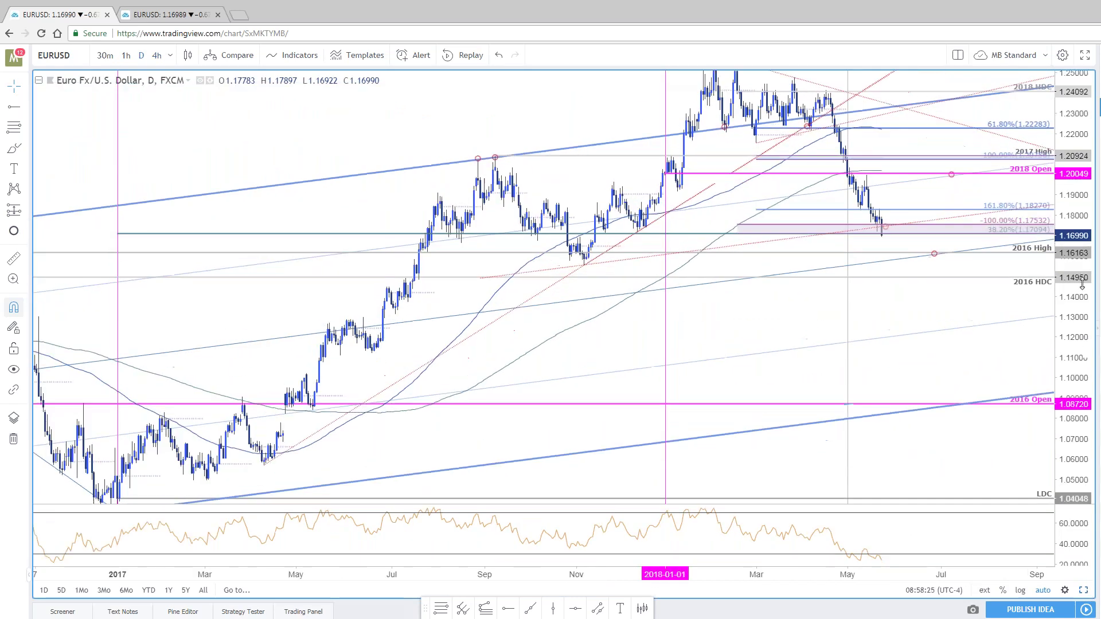
scroll(939, 380, up, 2)
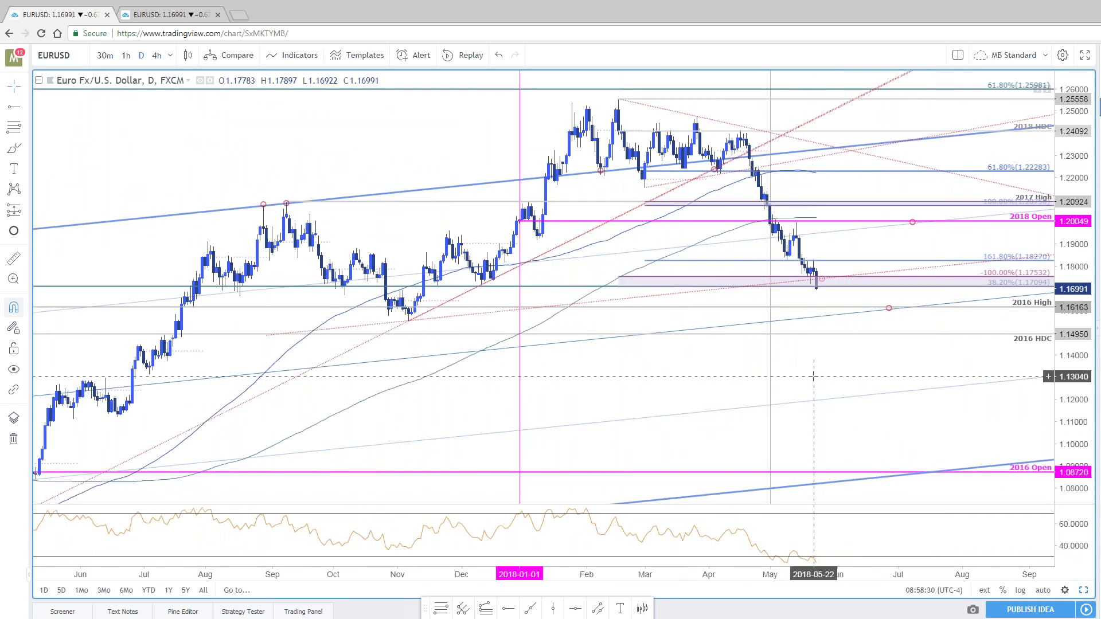
scroll(813, 377, down, 1)
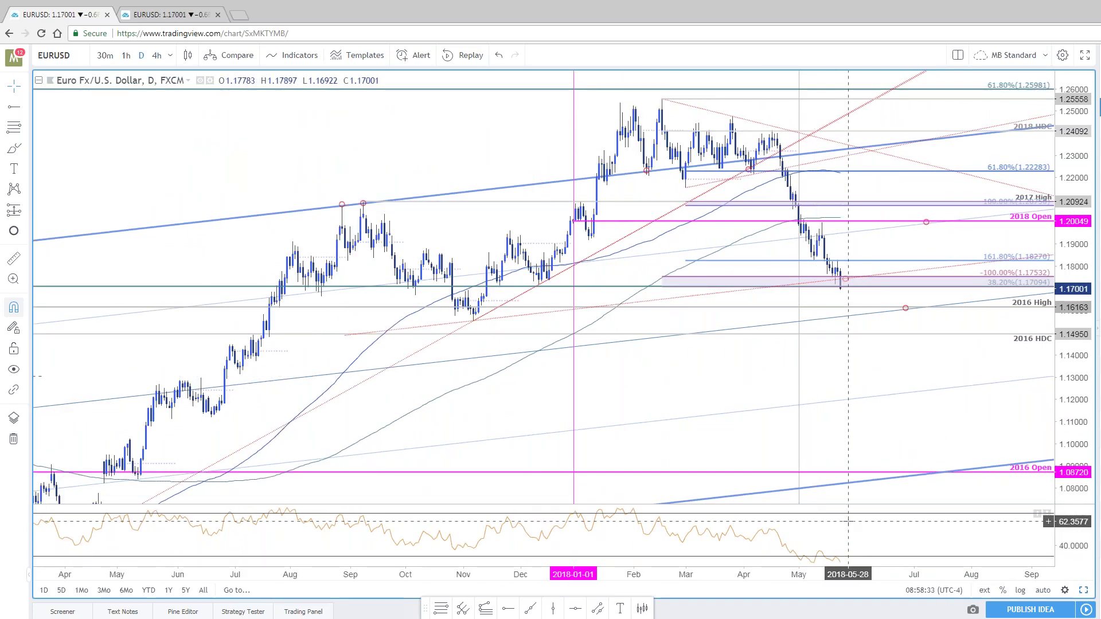
click(1083, 591)
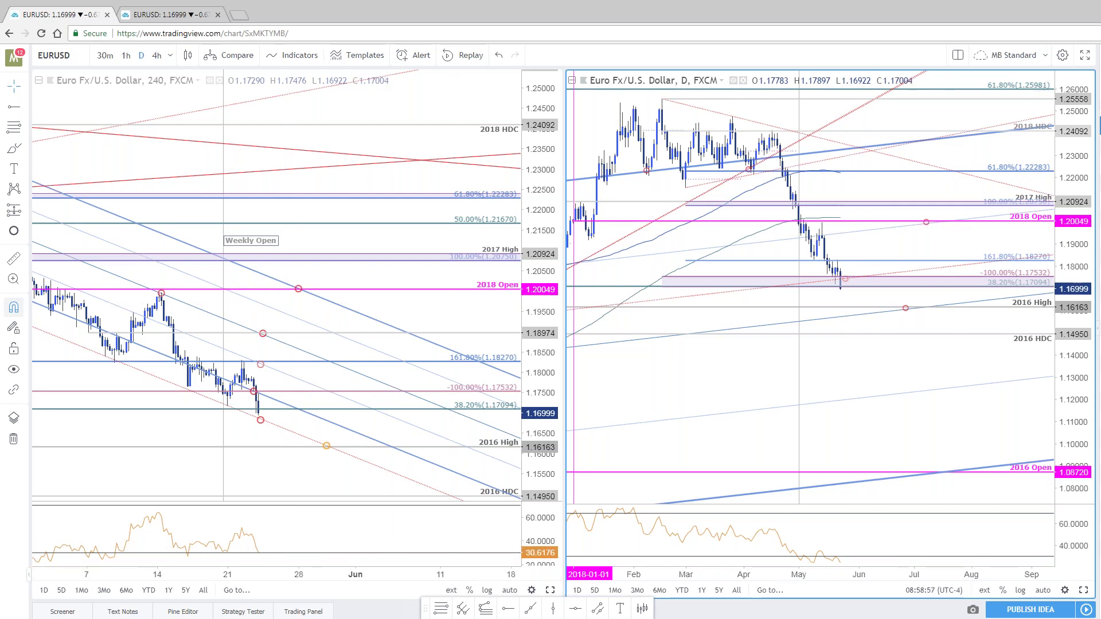
Change the two-chart layout to GBPUSD, widen the price ranges of both charts and maximize the daily chart
key(Down)
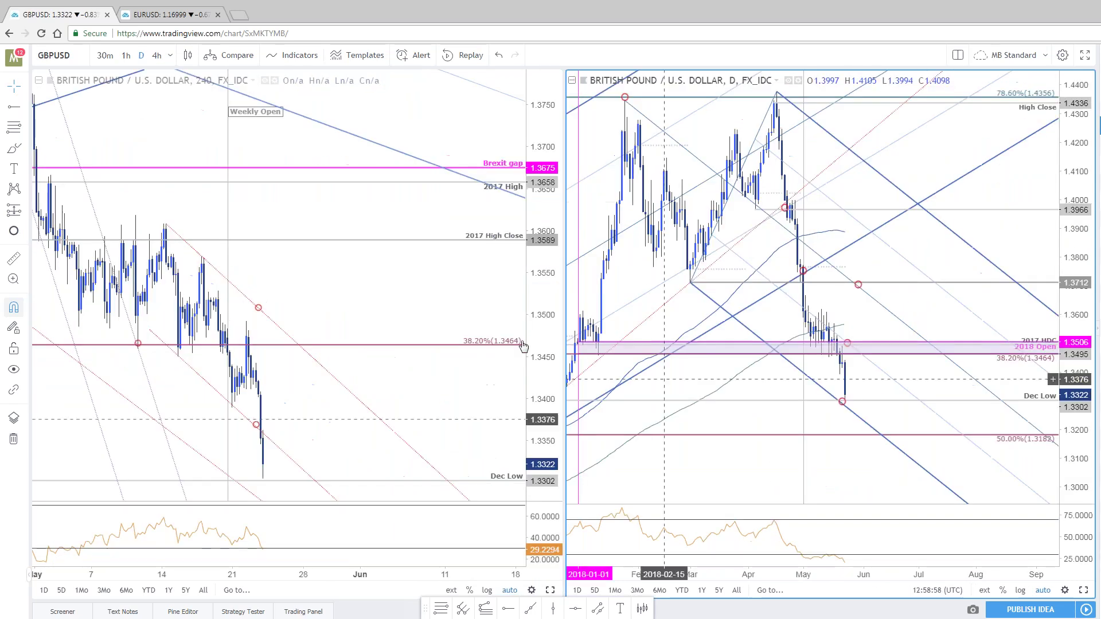
click(502, 384)
drag(542, 384, 543, 411)
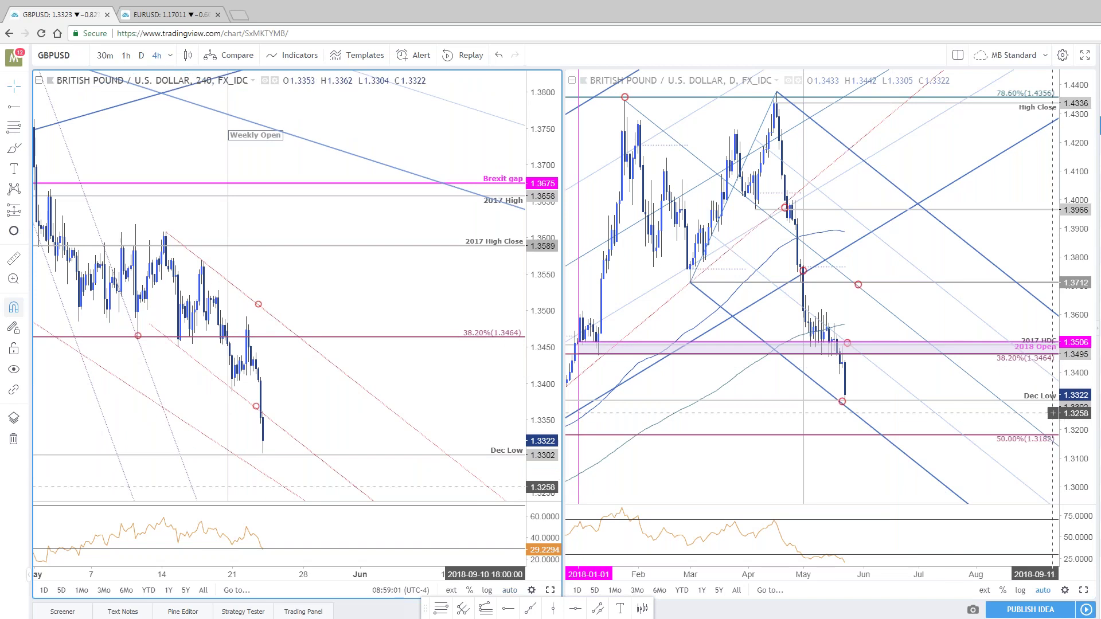
drag(1080, 425, 1080, 457)
click(1083, 590)
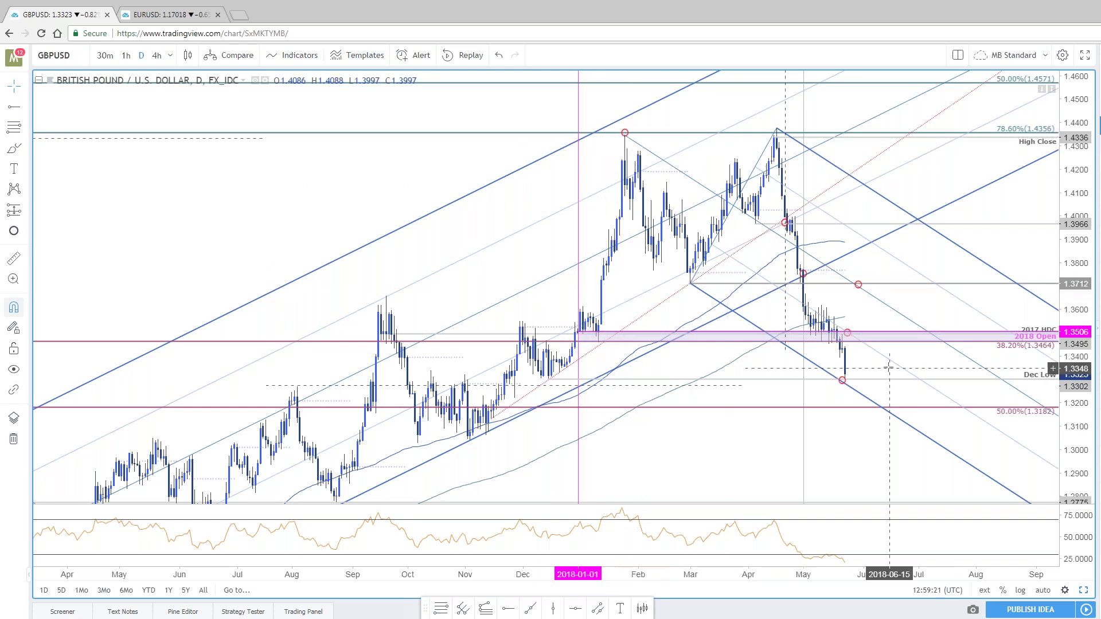
Examine the GBPUSD daily chart around the 2018 Open zone, the 38.20% level and the December low
scroll(871, 388, up, 1)
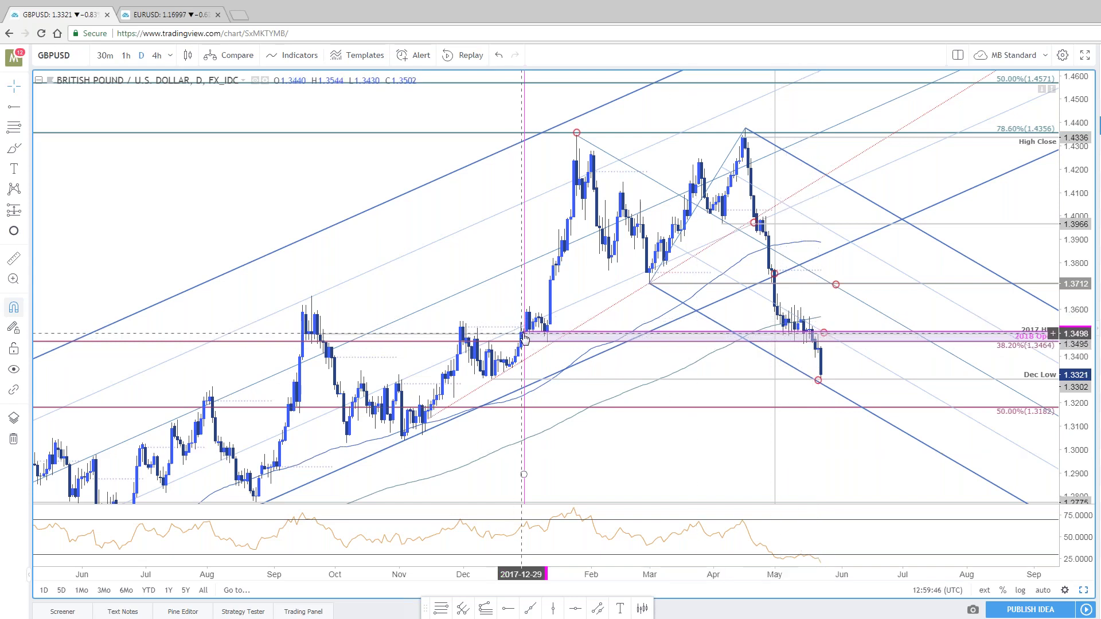
click(548, 343)
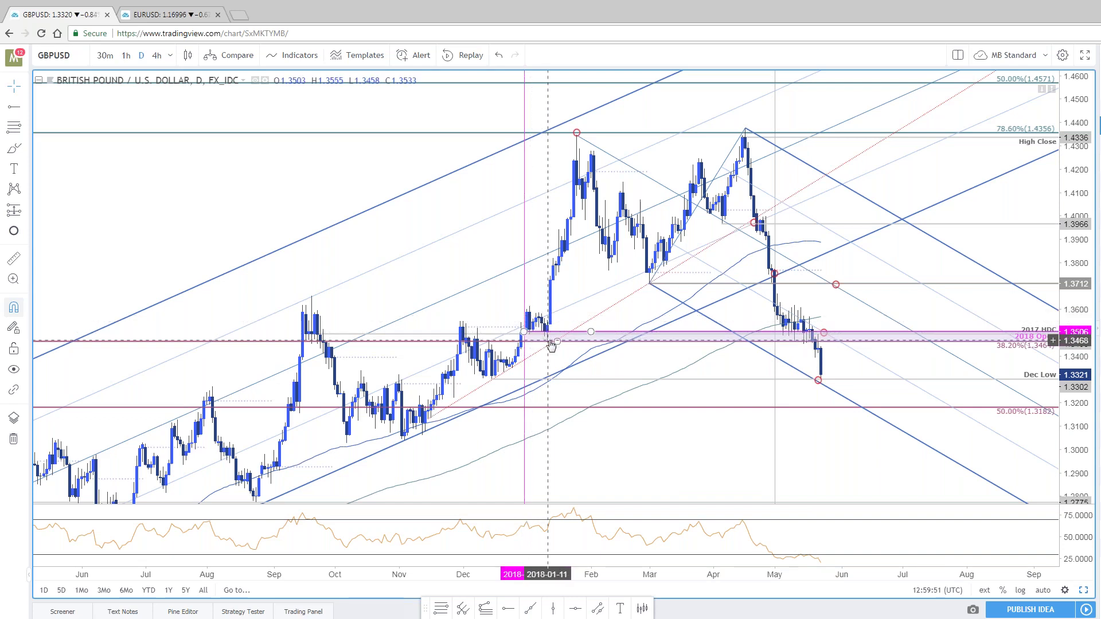
scroll(551, 344, down, 4)
scroll(313, 357, down, 2)
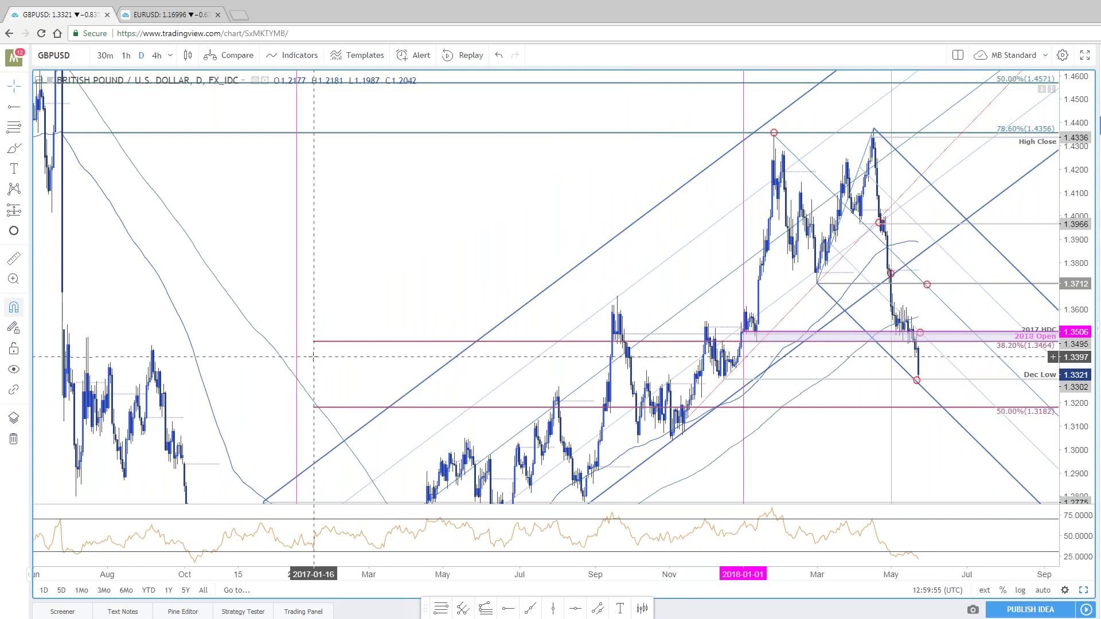
scroll(313, 358, up, 3)
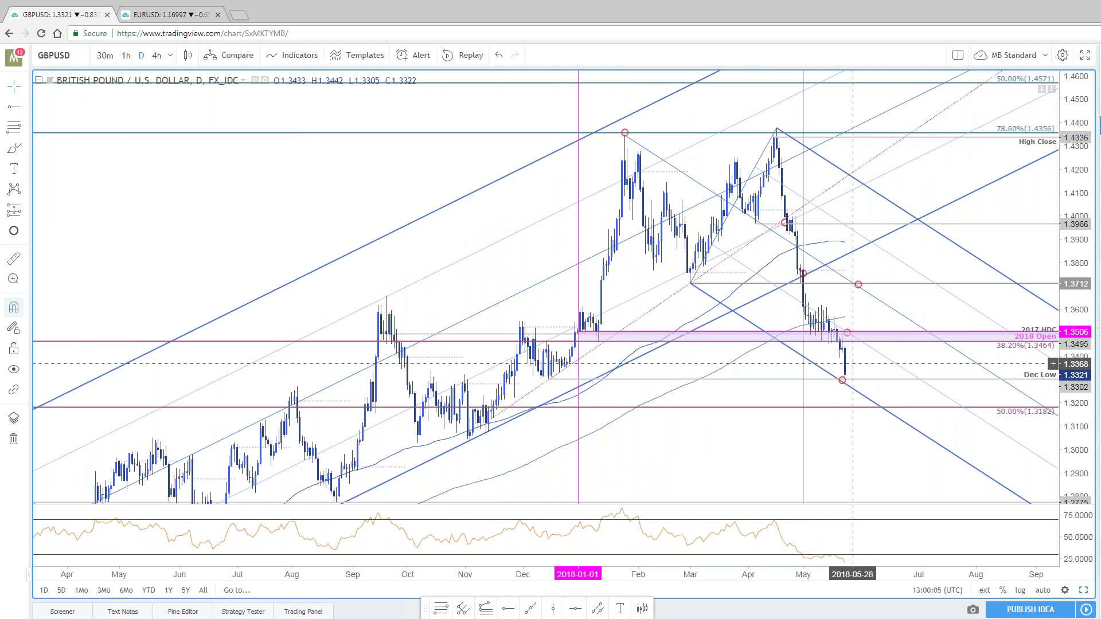
click(848, 335)
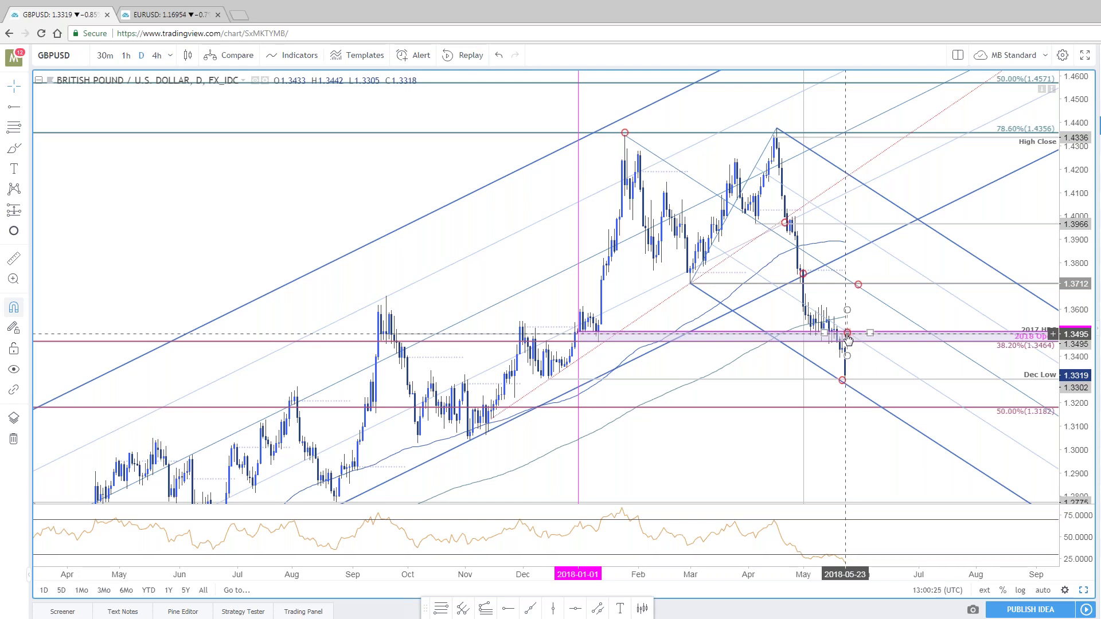
drag(864, 360, 872, 352)
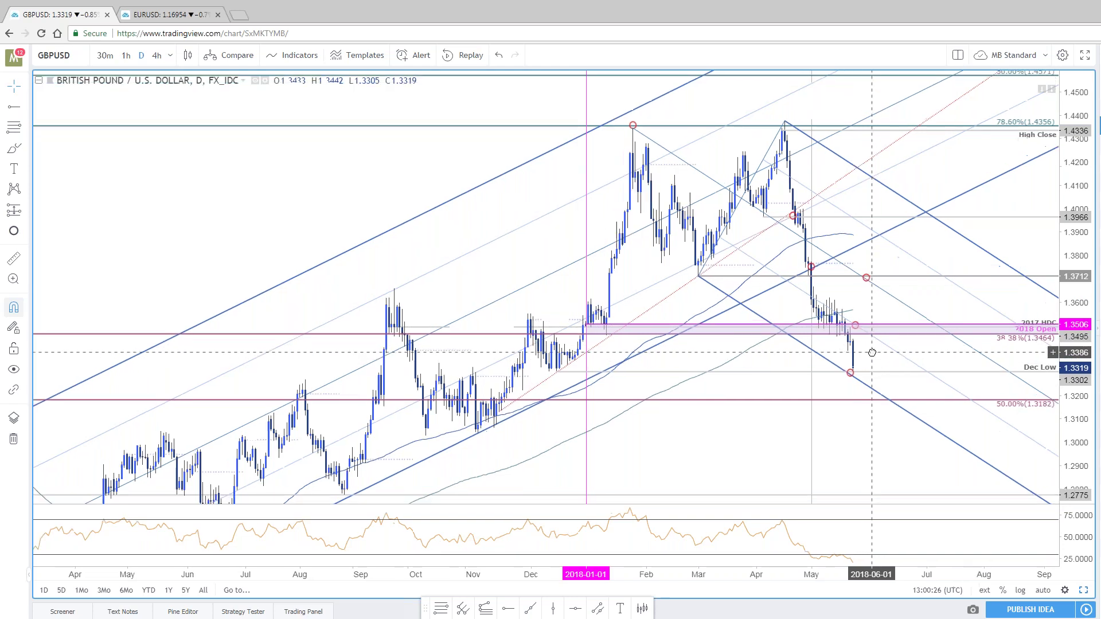
scroll(872, 352, up, 1)
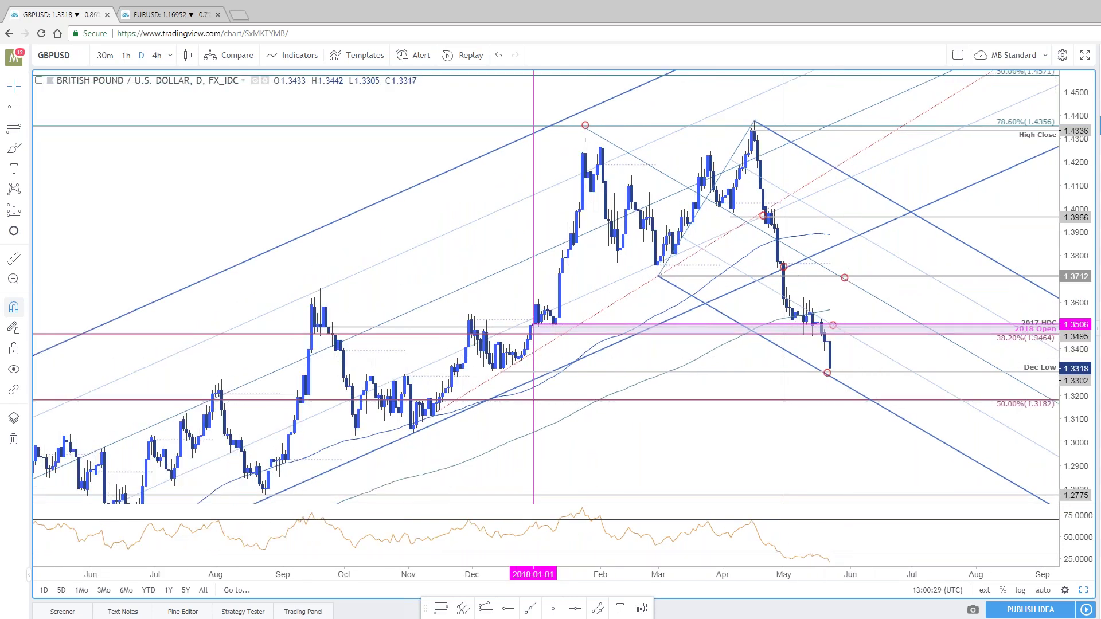
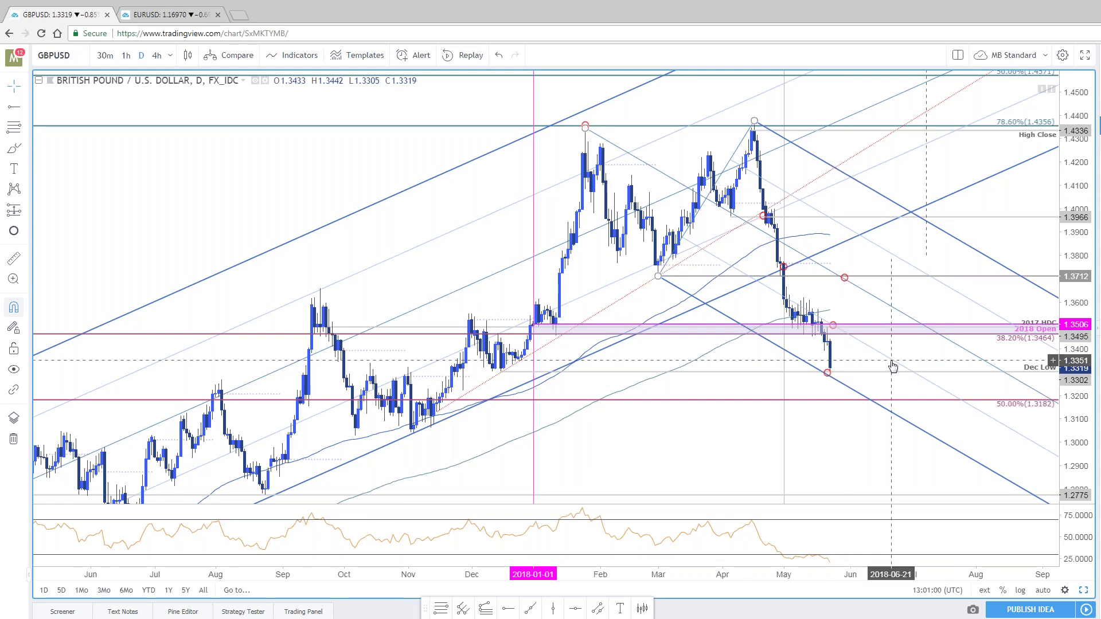
Examine the GBPUSD daily chart around the December low and 2018 Open zone, ending in the two-chart layout
scroll(888, 388, up, 2)
scroll(888, 388, up, 1)
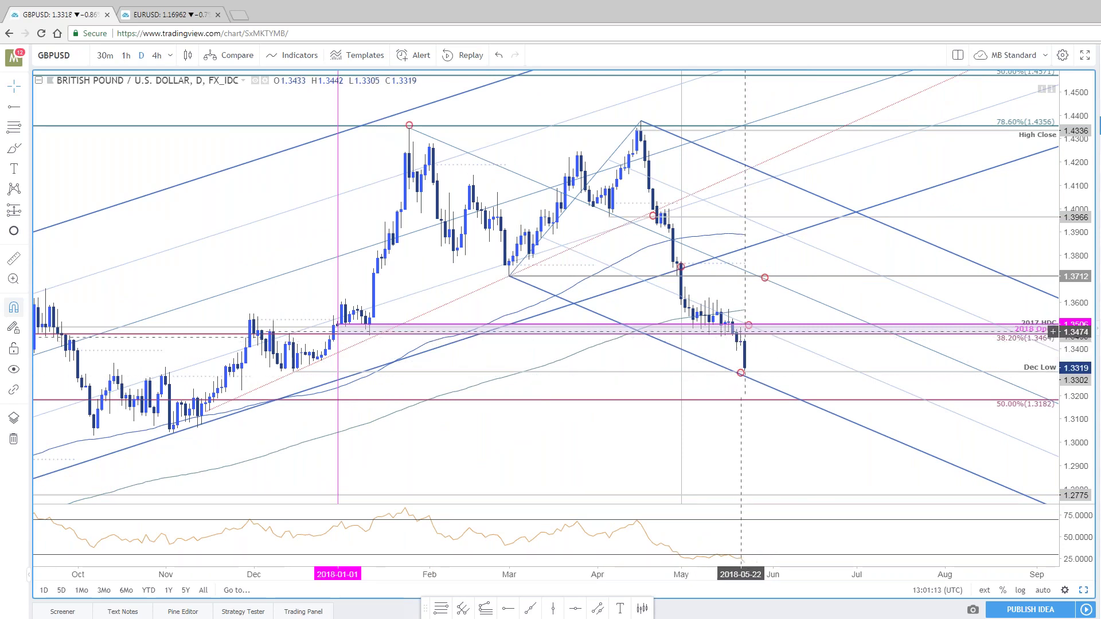
scroll(806, 418, down, 5)
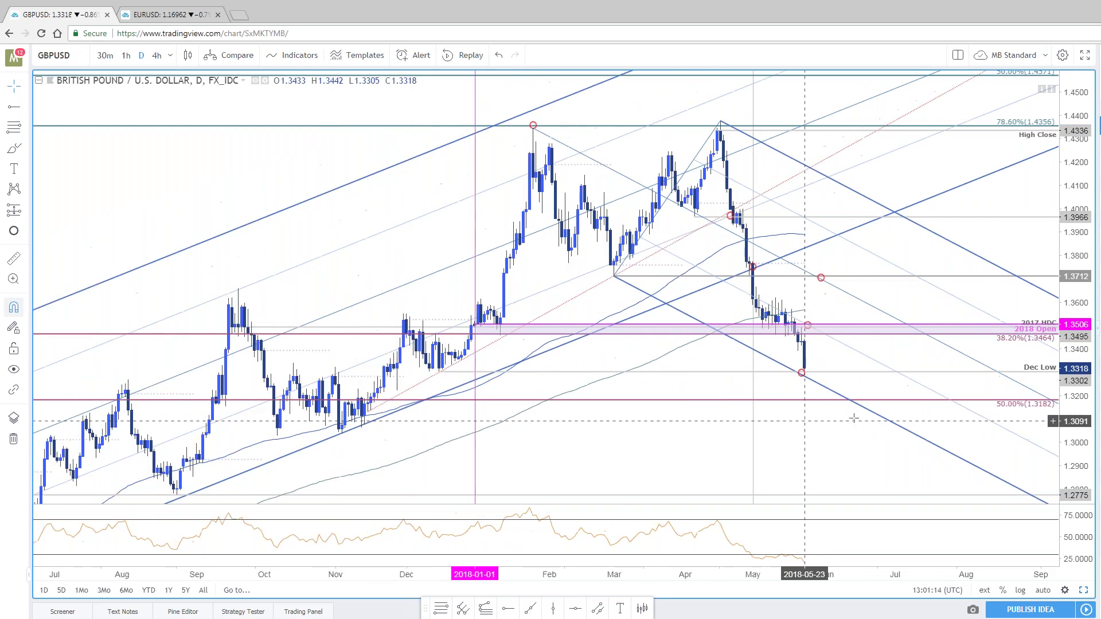
click(1083, 591)
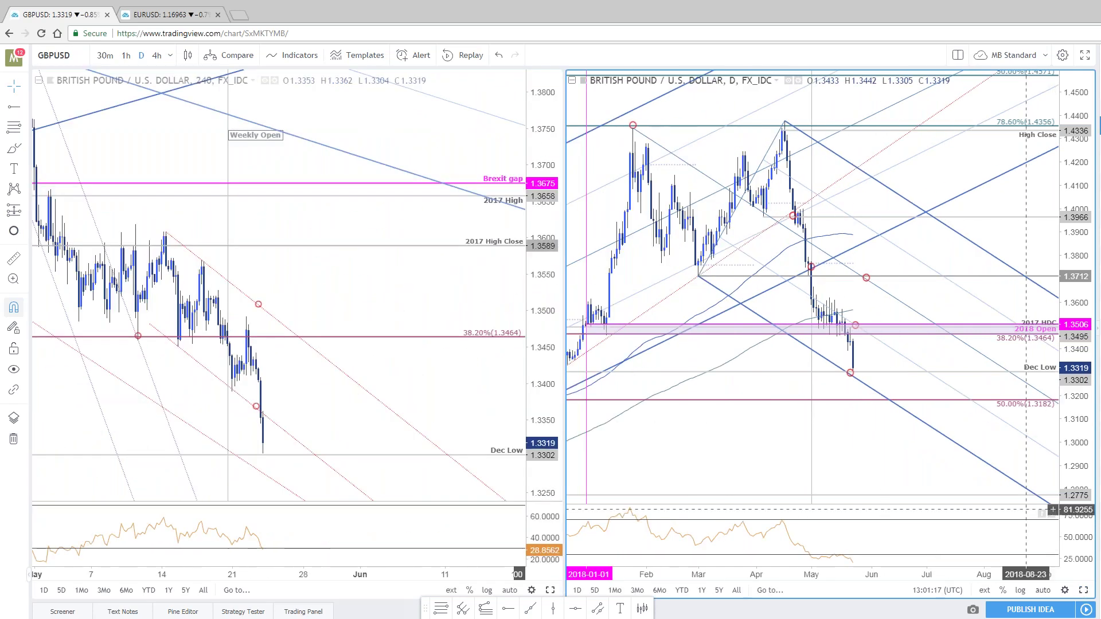
click(1083, 590)
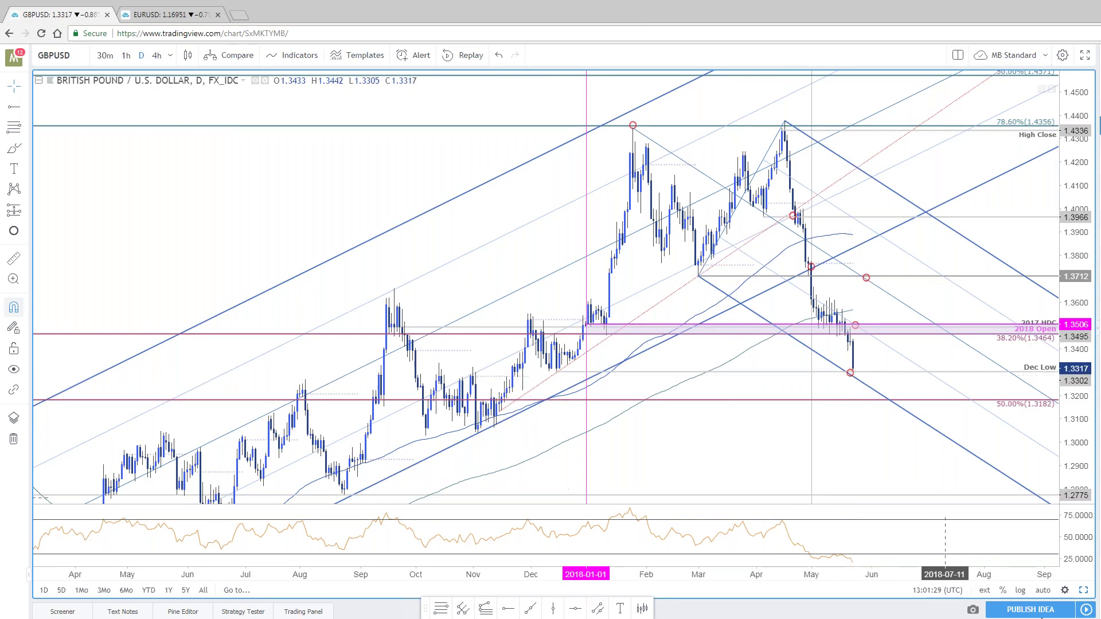
click(1082, 590)
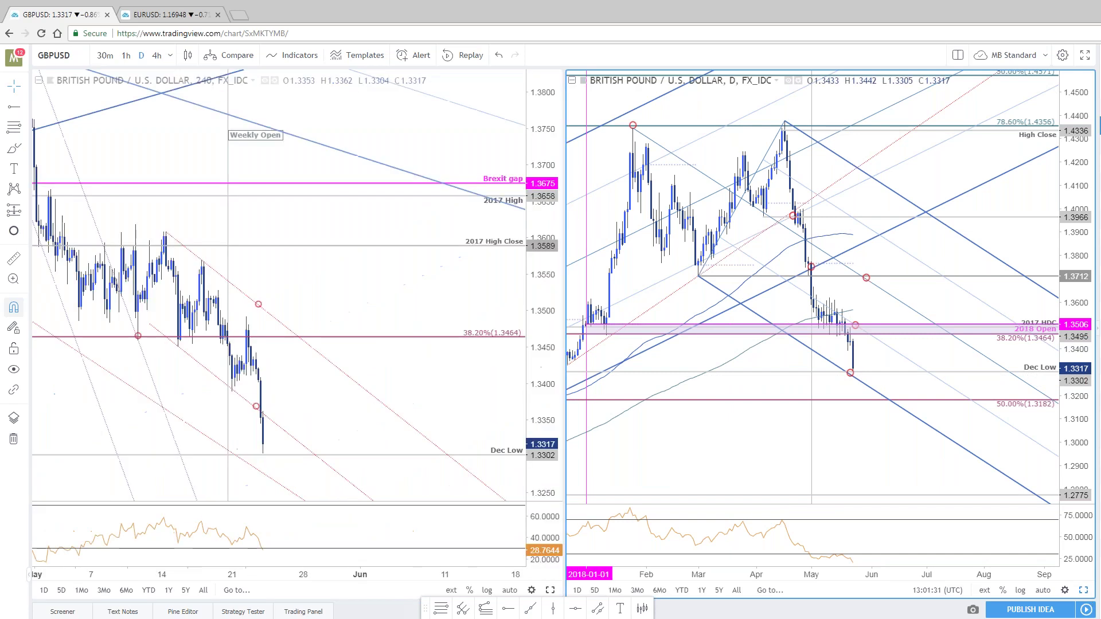
Maximize the GBPUSD 240-minute chart and widen its price range to show the decline from the April high to below the December low
click(550, 589)
drag(1090, 367, 1090, 457)
scroll(790, 340, down, 2)
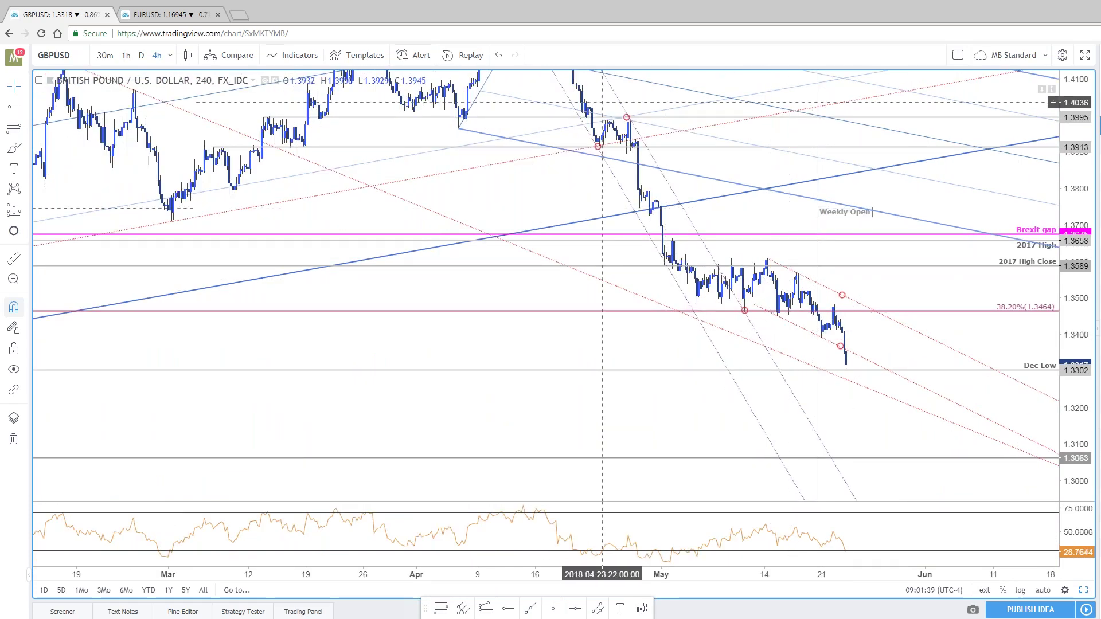
drag(891, 292, 887, 377)
drag(1077, 246, 1077, 310)
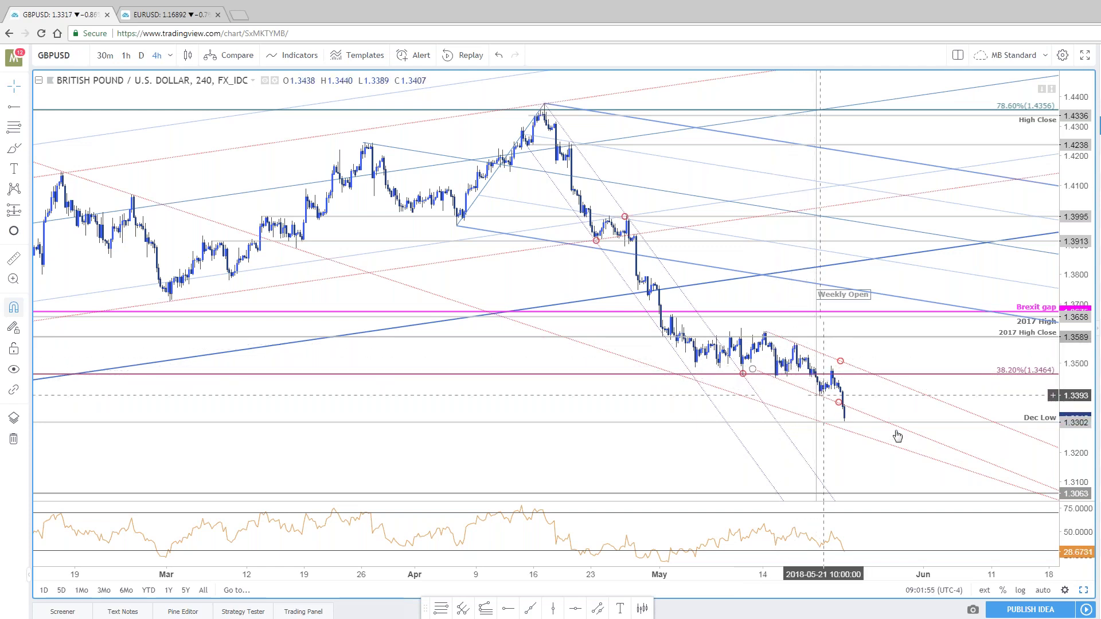
scroll(917, 401, up, 2)
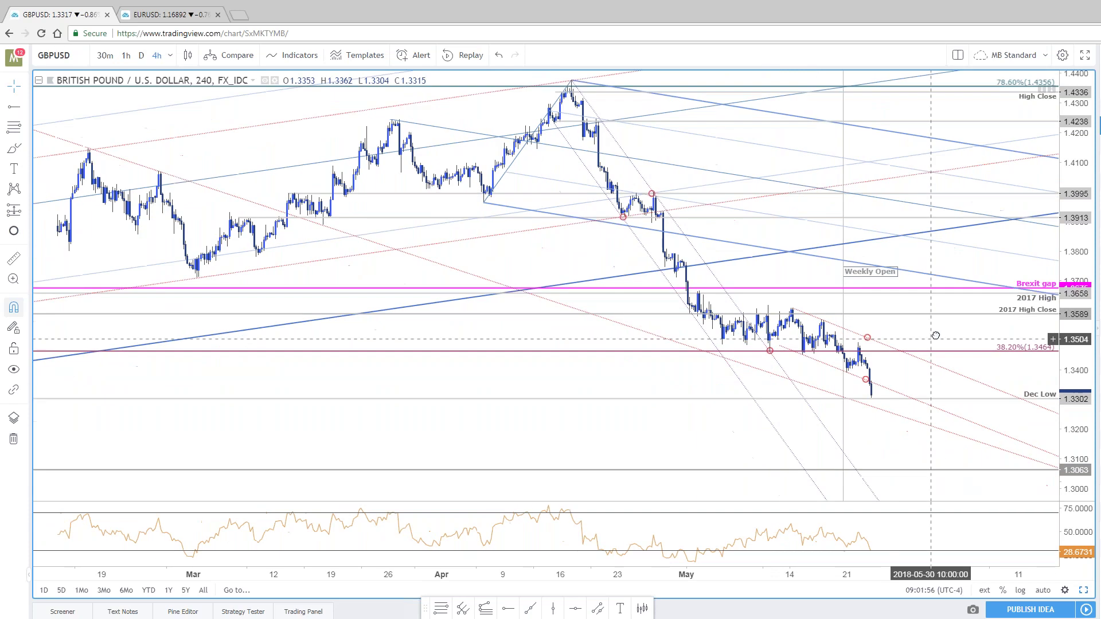
scroll(950, 386, up, 1)
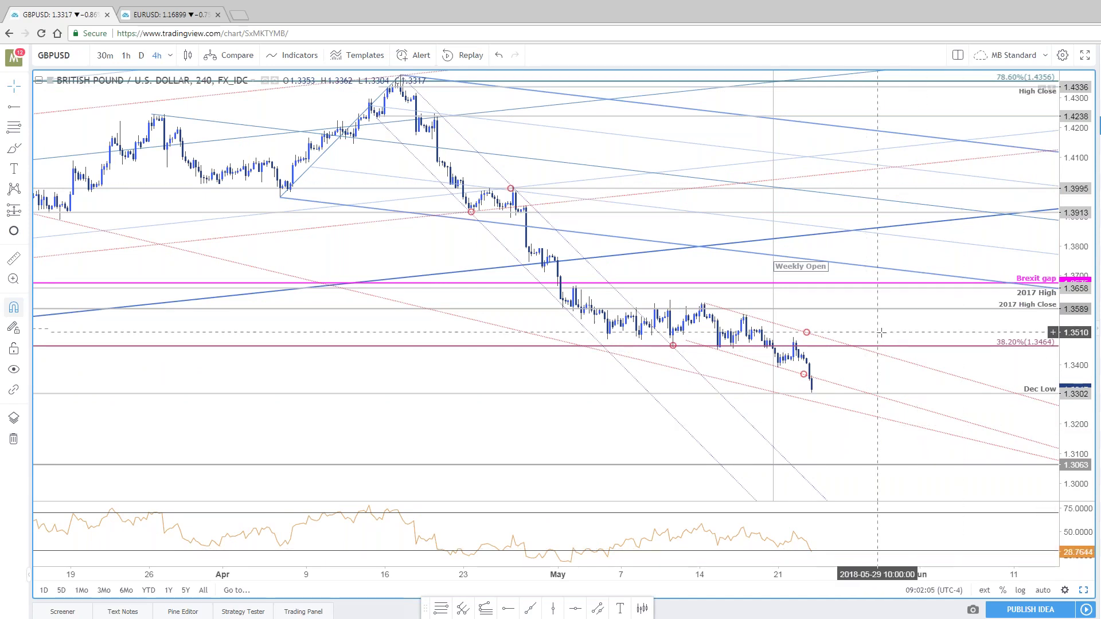
drag(881, 333, 885, 332)
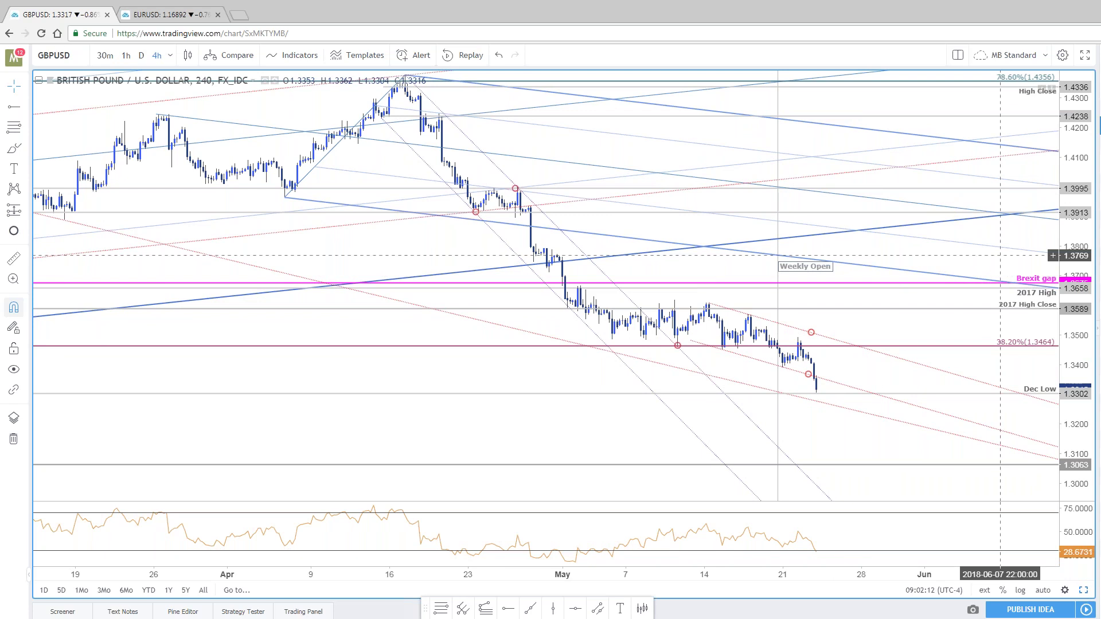
Change the GBPUSD chart to the 30-minute interval and enlarge the price scale around the latest decline
text(132)
key(BackSpace)
key(BackSpace)
text(2)
key(Return)
key(period)
text(30)
key(Escape)
text(30)
key(Return)
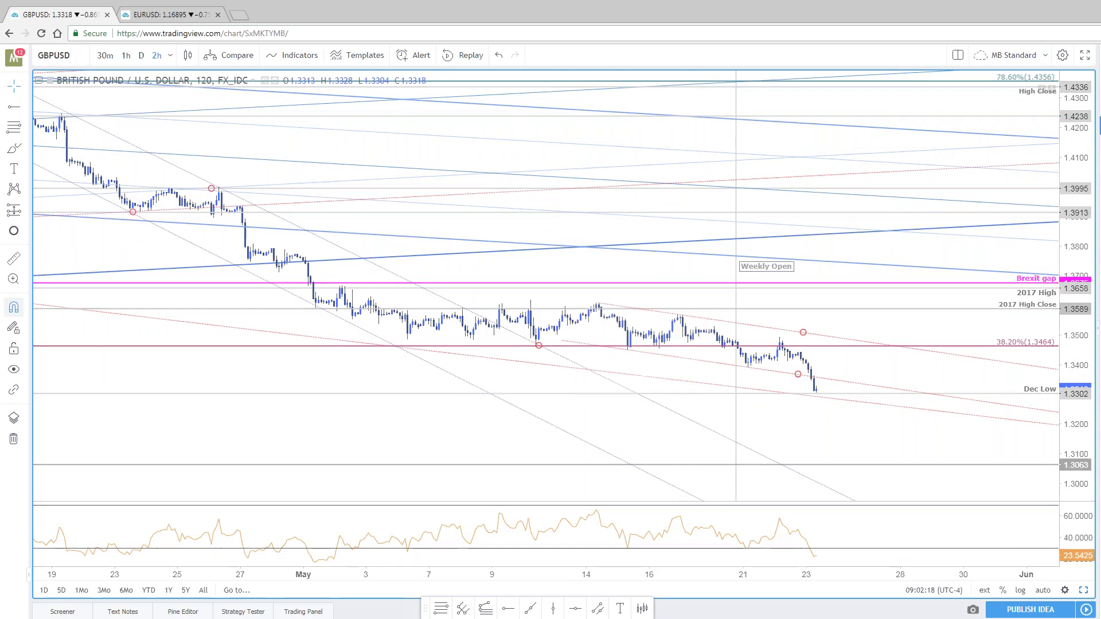
drag(1071, 415, 1037, 260)
drag(948, 422, 921, 389)
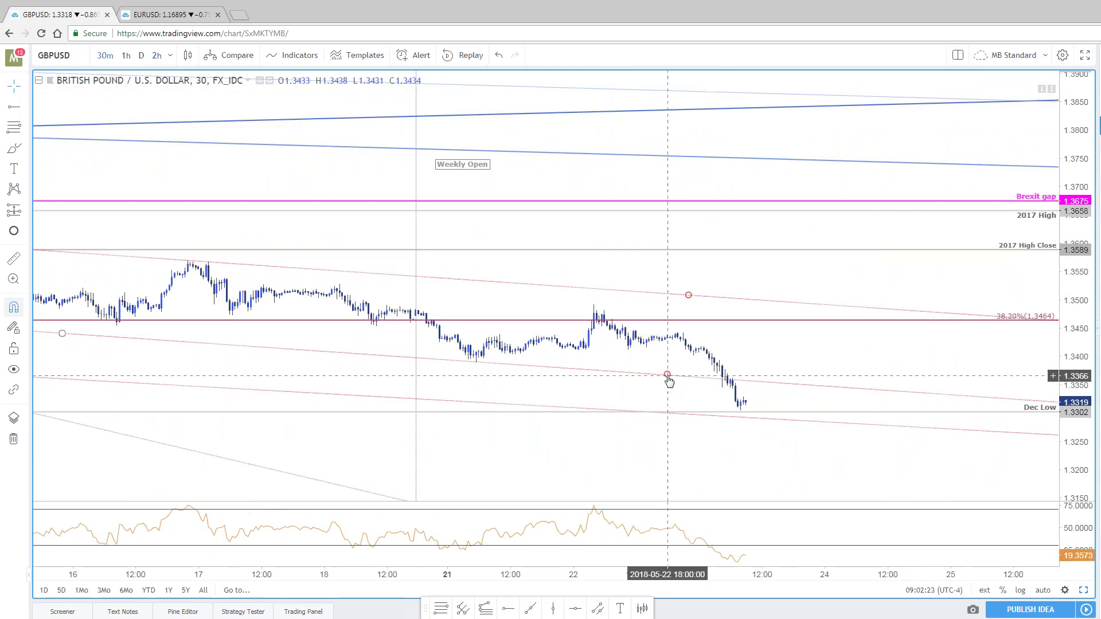
Move the lower red circle marker to the latest low near the December low, and delete the middle red parallel line
click(668, 376)
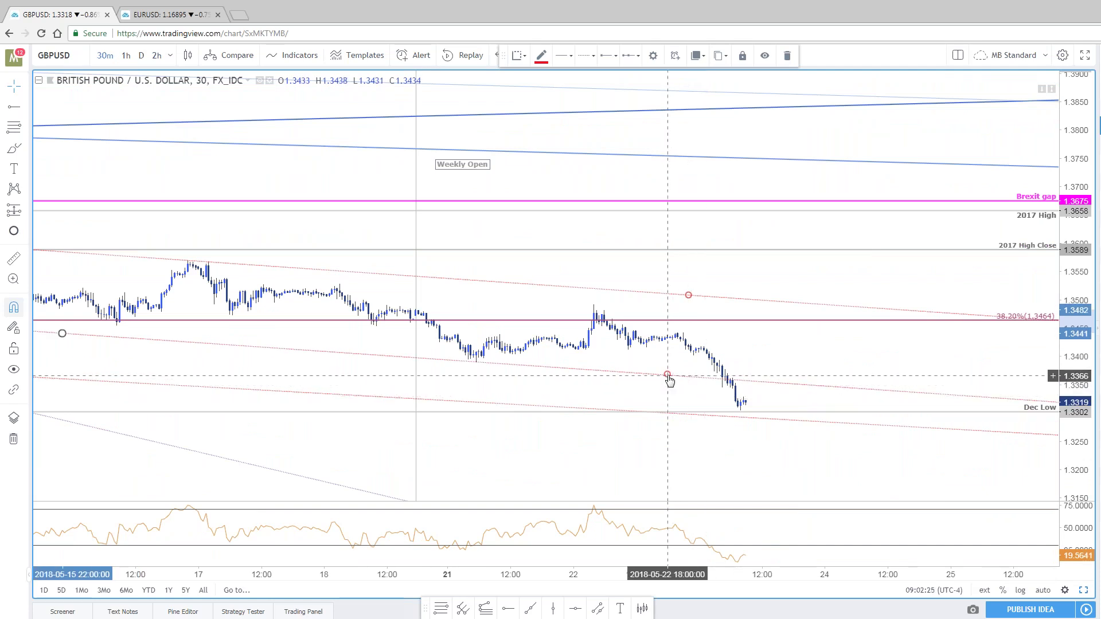
drag(668, 376, 737, 410)
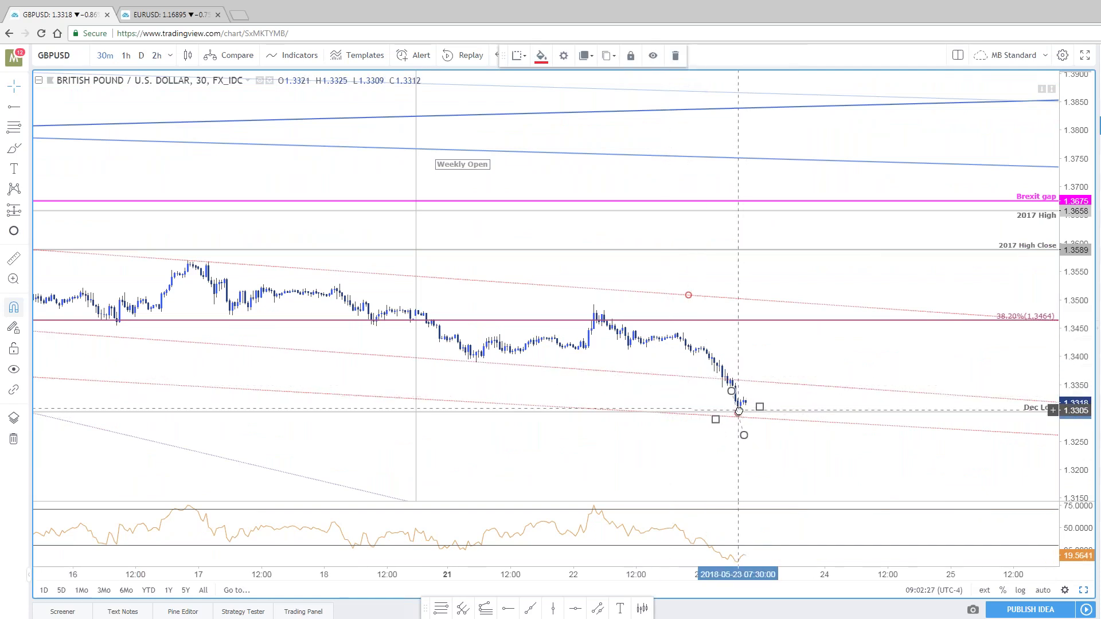
click(618, 372)
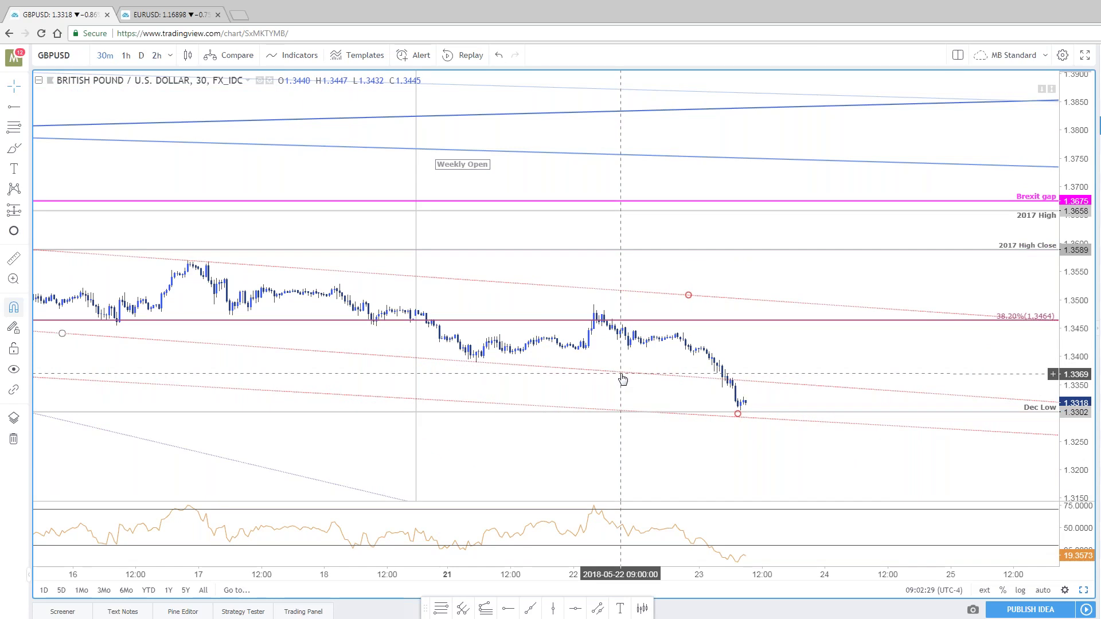
click(620, 373)
key(Delete)
Shift the upper red circle marker along the descending trendline to 23 May, and remove a trial parallel line from the 8 May low
scroll(677, 367, down, 5)
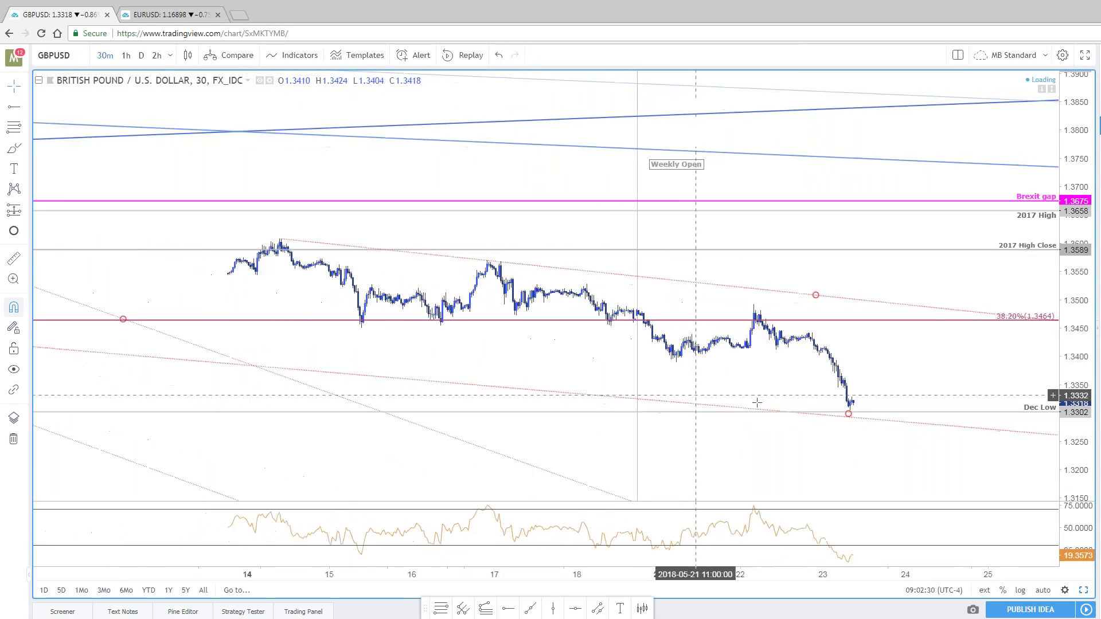
click(862, 295)
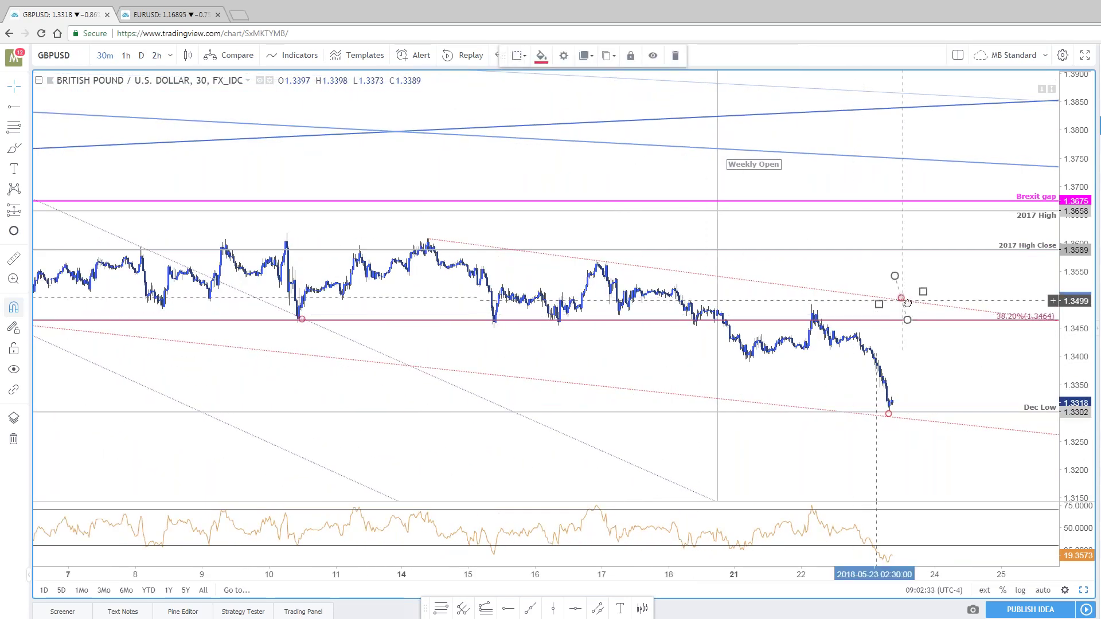
drag(703, 276, 413, 360)
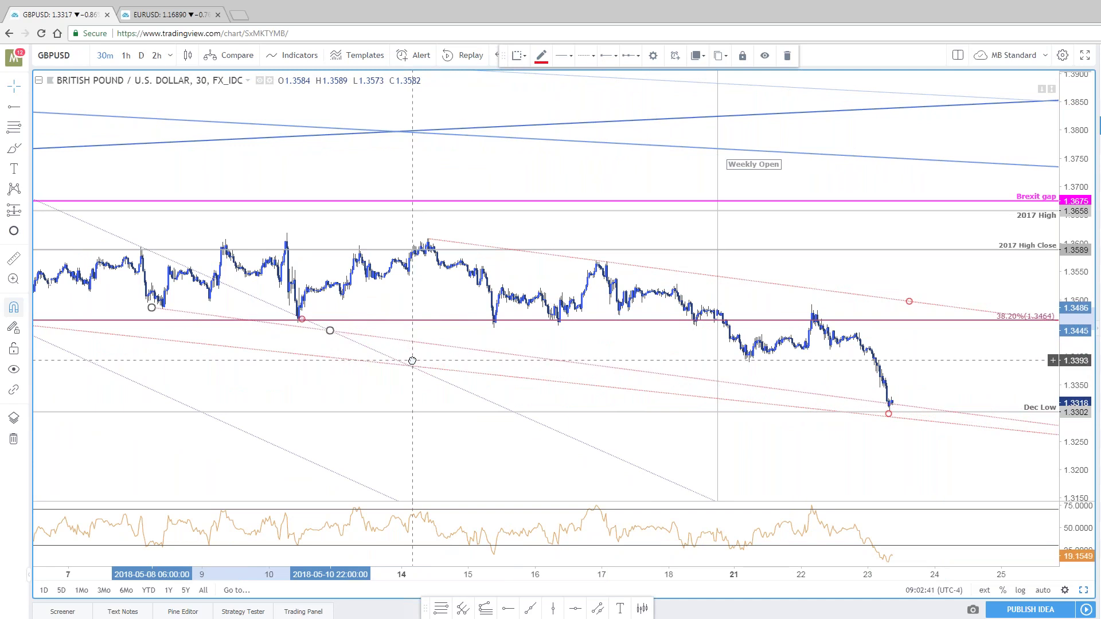
key(Delete)
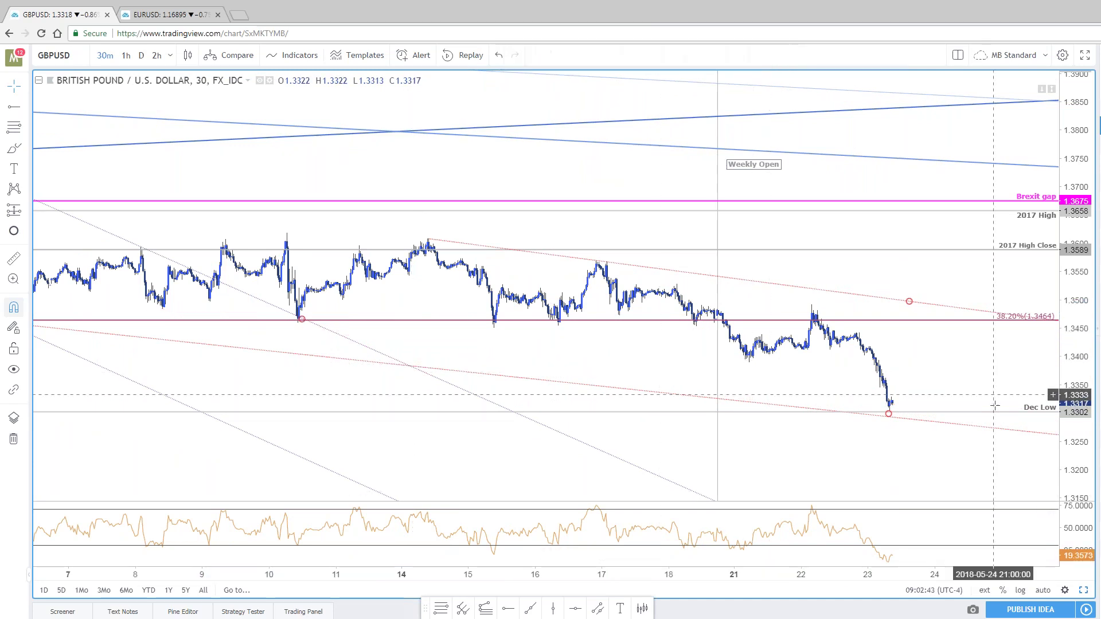
Align the Weekly Open label with the vertical weekly line at about 1.3742
scroll(995, 406, down, 3)
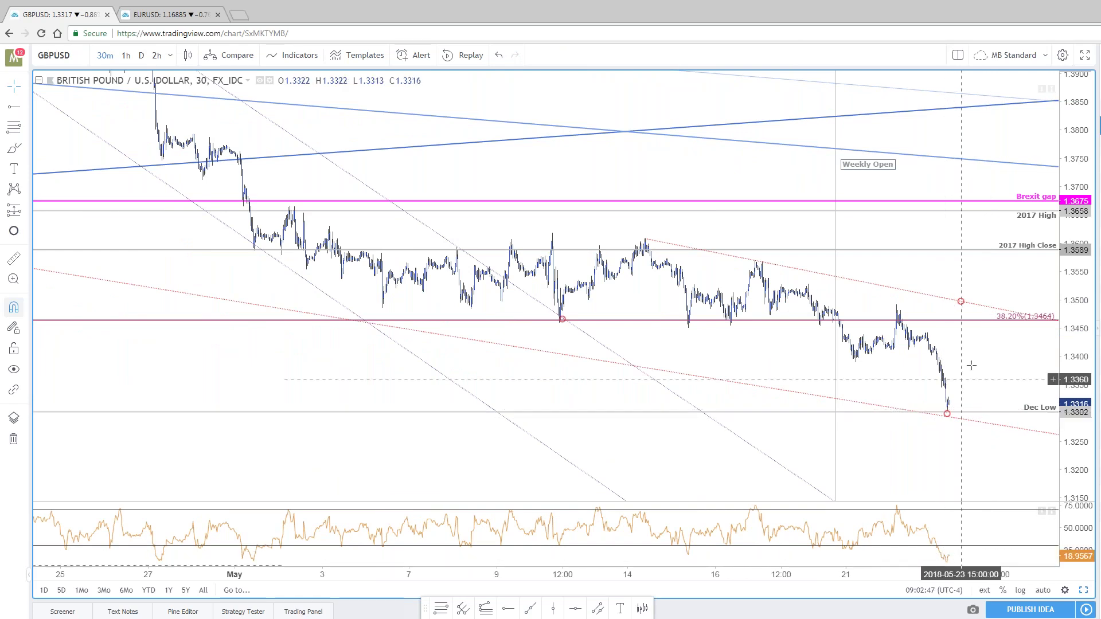
scroll(971, 366, up, 5)
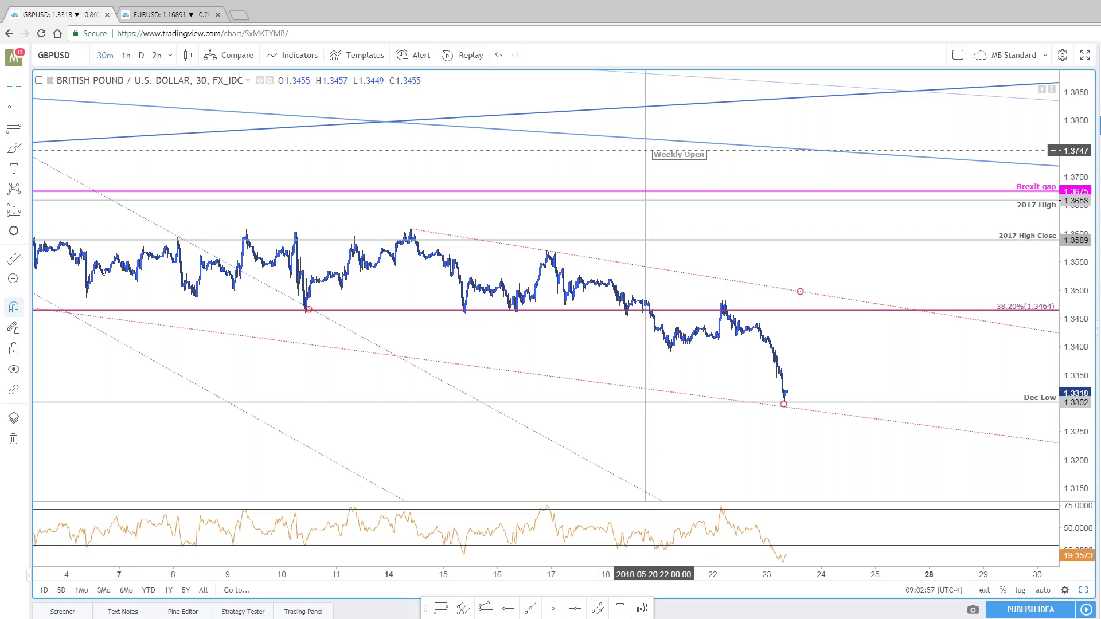
drag(660, 163, 655, 166)
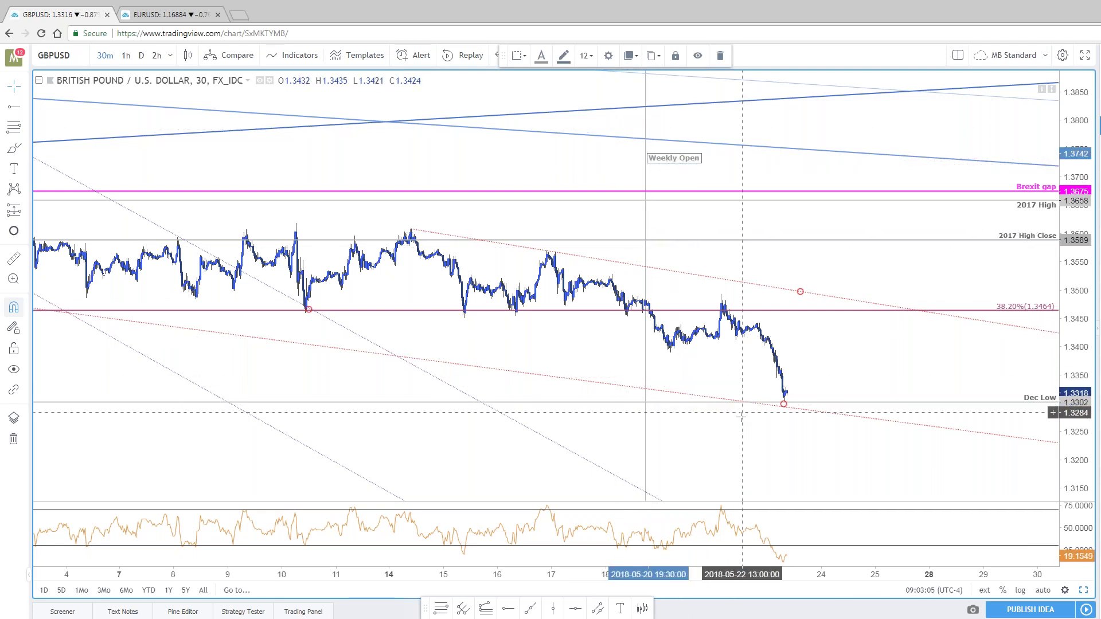
scroll(737, 420, up, 1)
scroll(738, 420, up, 2)
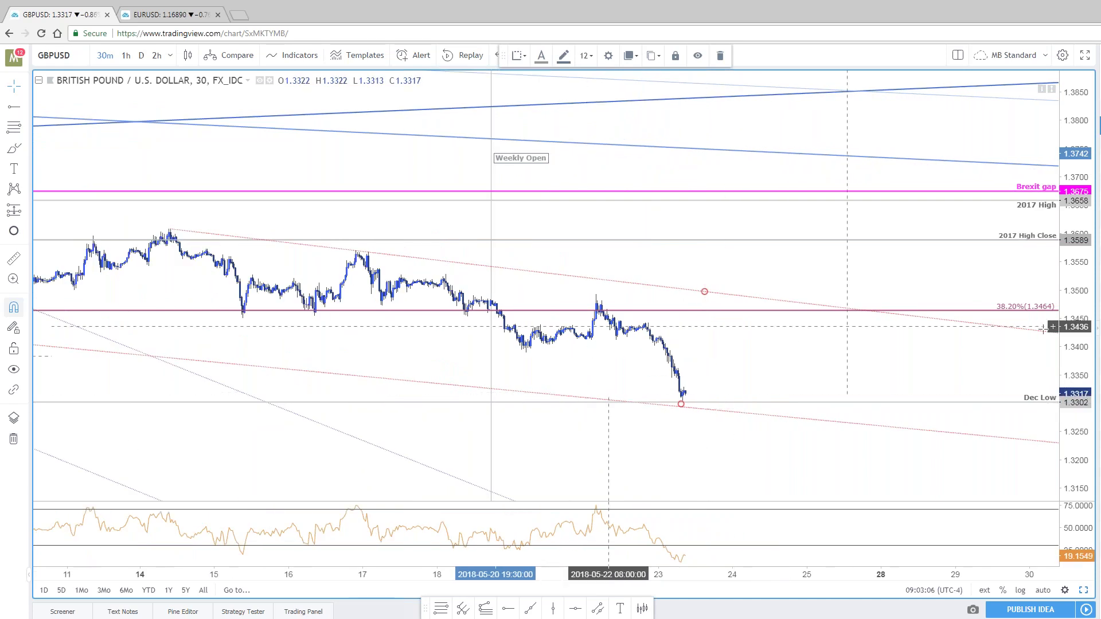
Narrow the 30-minute chart's price range and lower the Weekly Open label to about 1.3716 beside its vertical line
drag(1085, 314, 1085, 243)
mouse_move(806, 344)
mouse_down()
mouse_move(894, 323)
mouse_move(946, 292)
mouse_up()
scroll(883, 357, up, 2)
drag(659, 212, 618, 245)
drag(504, 108, 502, 124)
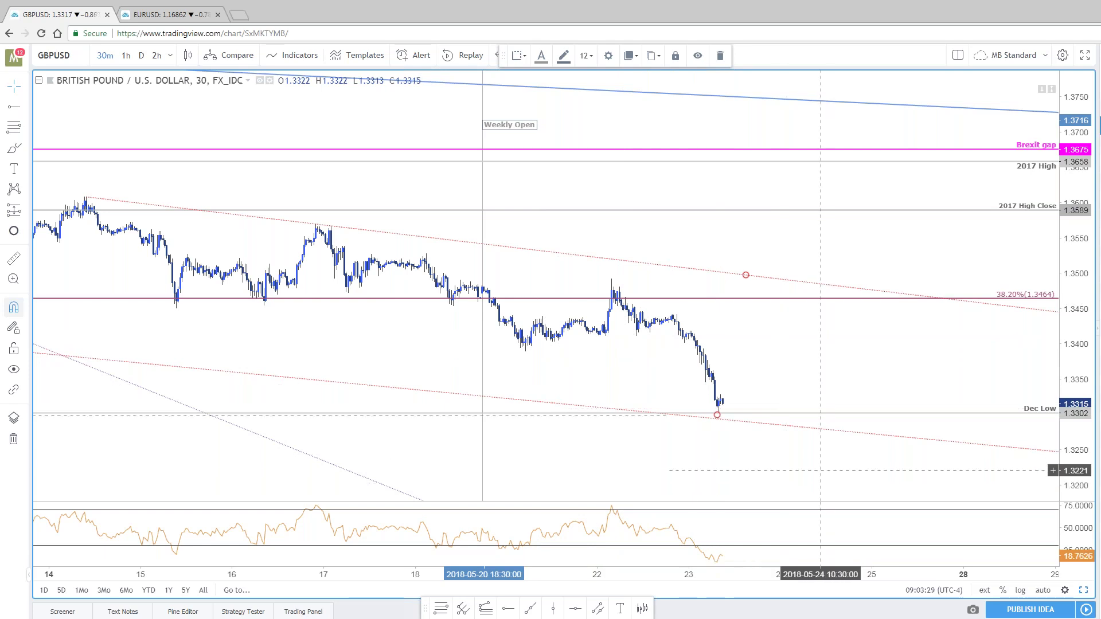
Return the GBPUSD chart to the 240-minute interval and rescale it to show the April high and the following decline
drag(1082, 328, 1082, 373)
click(768, 330)
drag(768, 330, 785, 269)
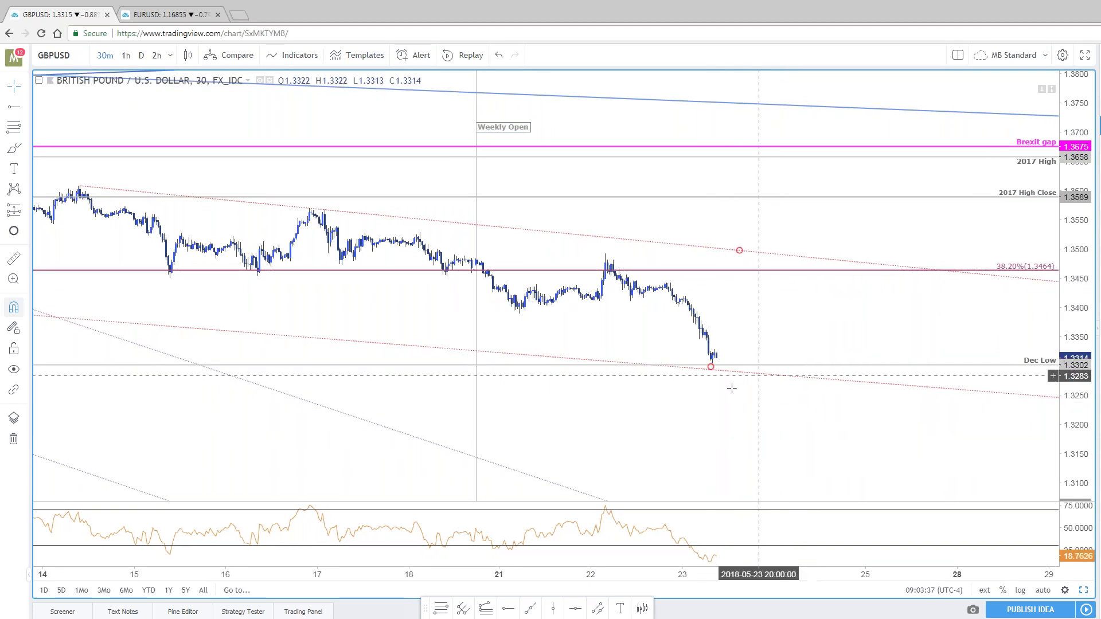
drag(577, 187, 594, 218)
text(240)
key(Return)
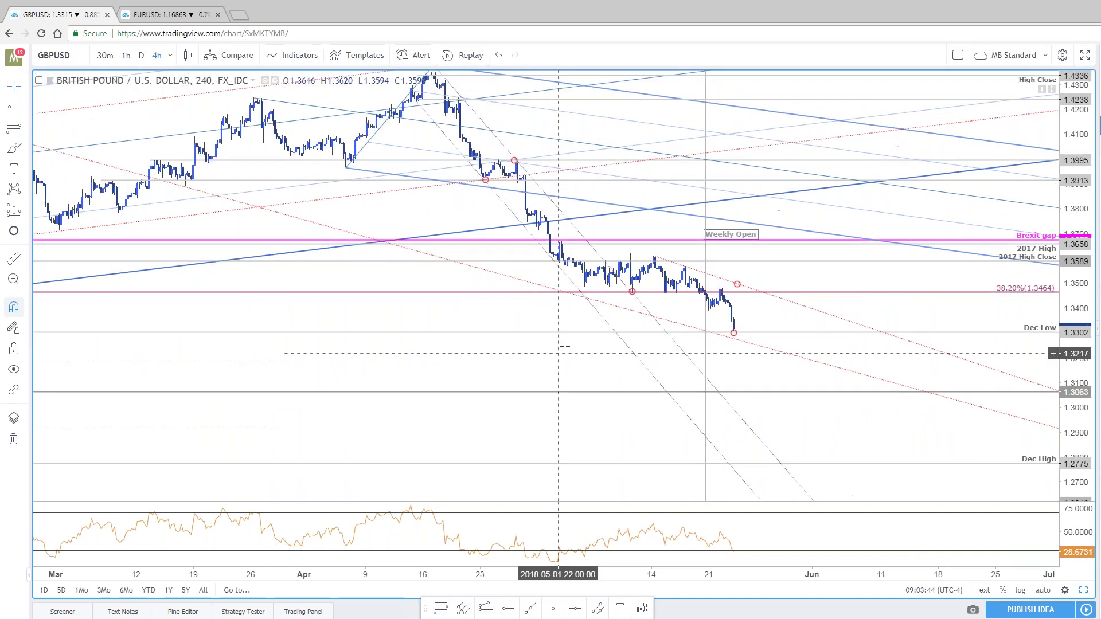
drag(577, 317, 598, 429)
scroll(597, 403, down, 1)
scroll(597, 403, down, 4)
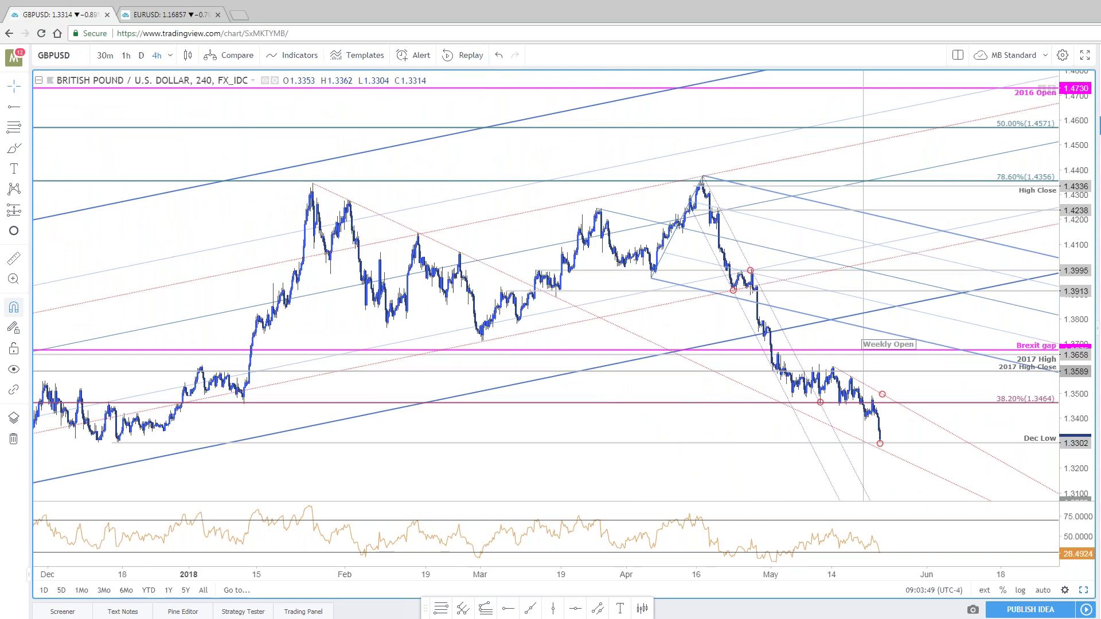
scroll(951, 364, up, 3)
drag(1073, 337, 1073, 241)
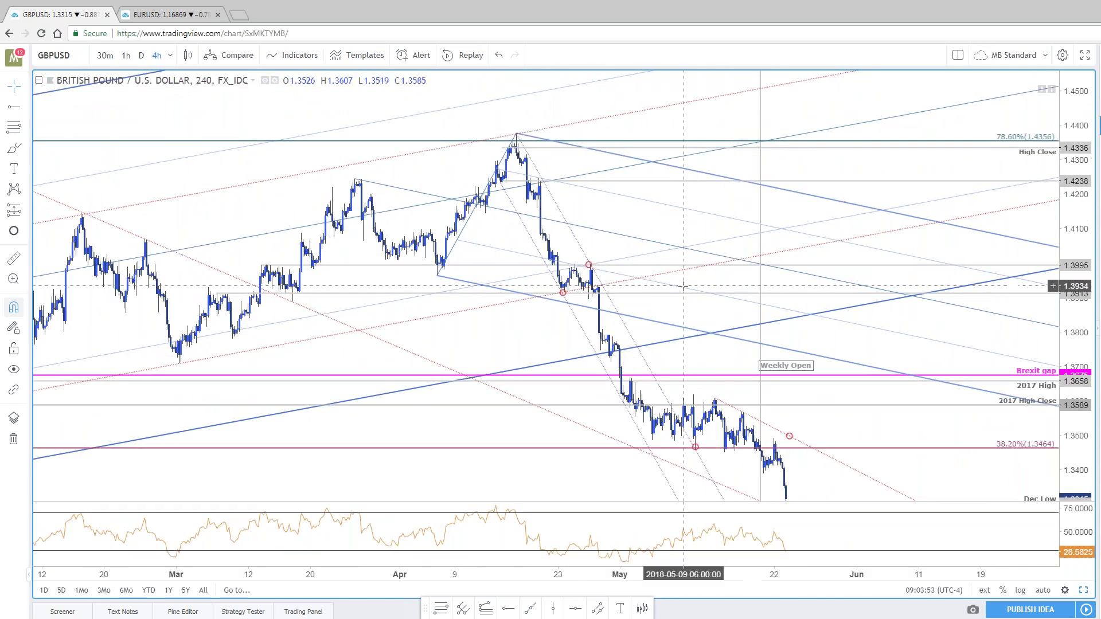
Delete the descending blue pitchfork that starts at the late-March high
click(689, 294)
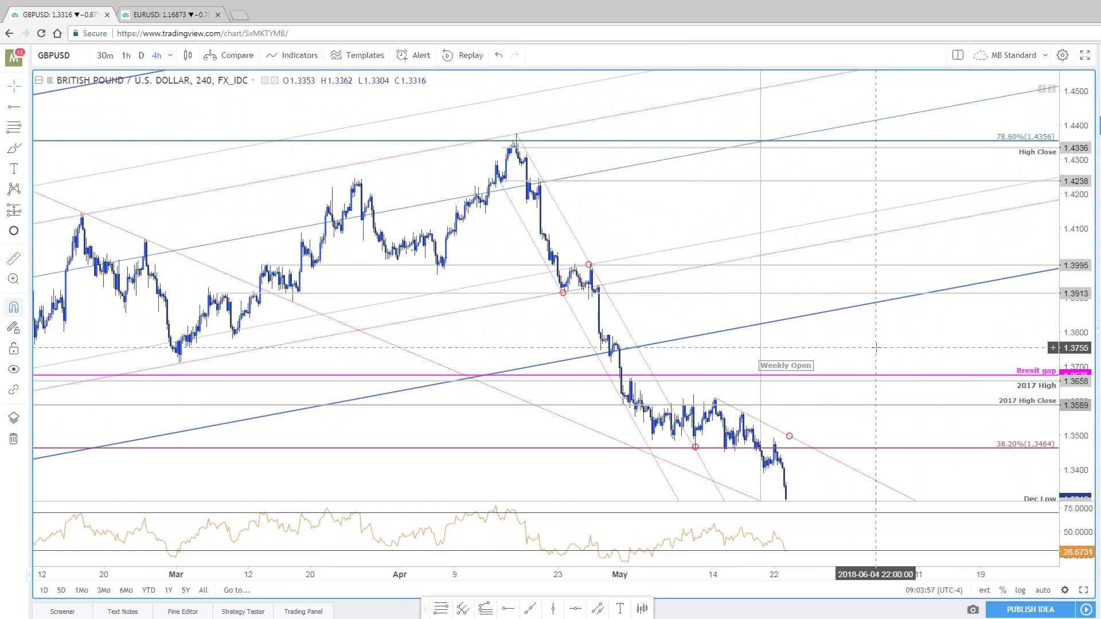
scroll(690, 331, down, 3)
scroll(690, 331, down, 2)
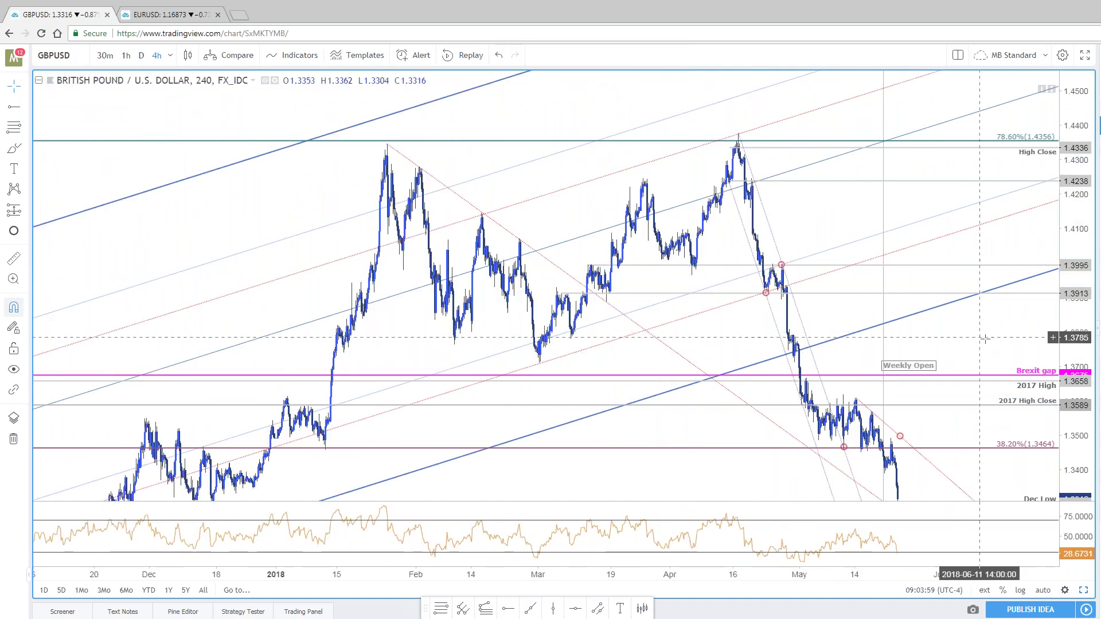
drag(959, 299, 930, 243)
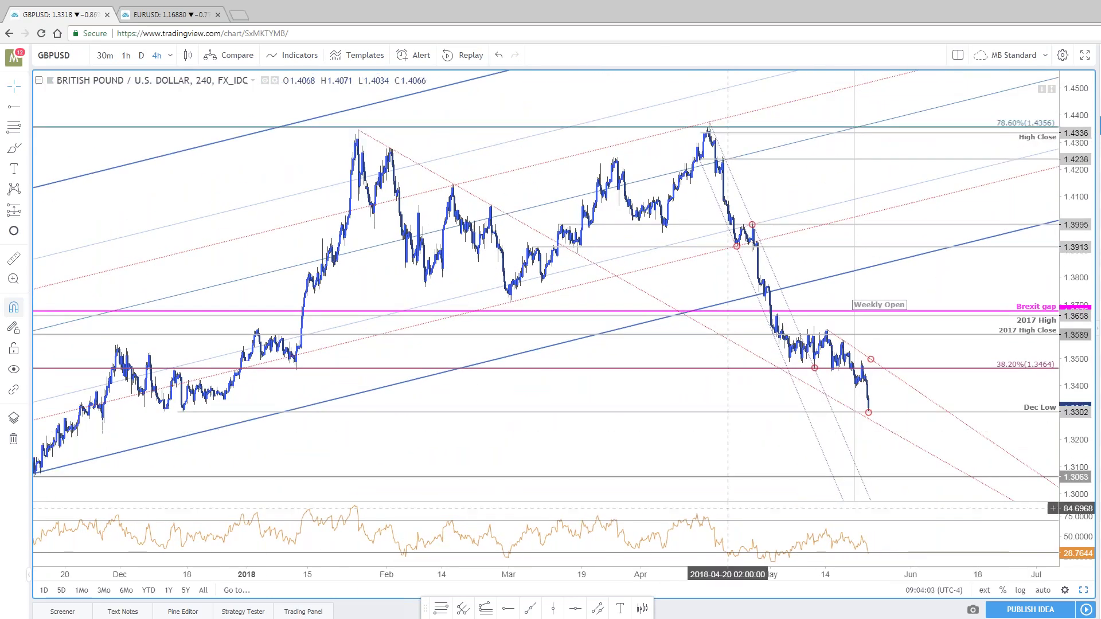
Draw a pitchfork from the 25 January high at 1.4346 through the 1 March low at 1.3710 and the 17 April high at 1.4377
click(462, 609)
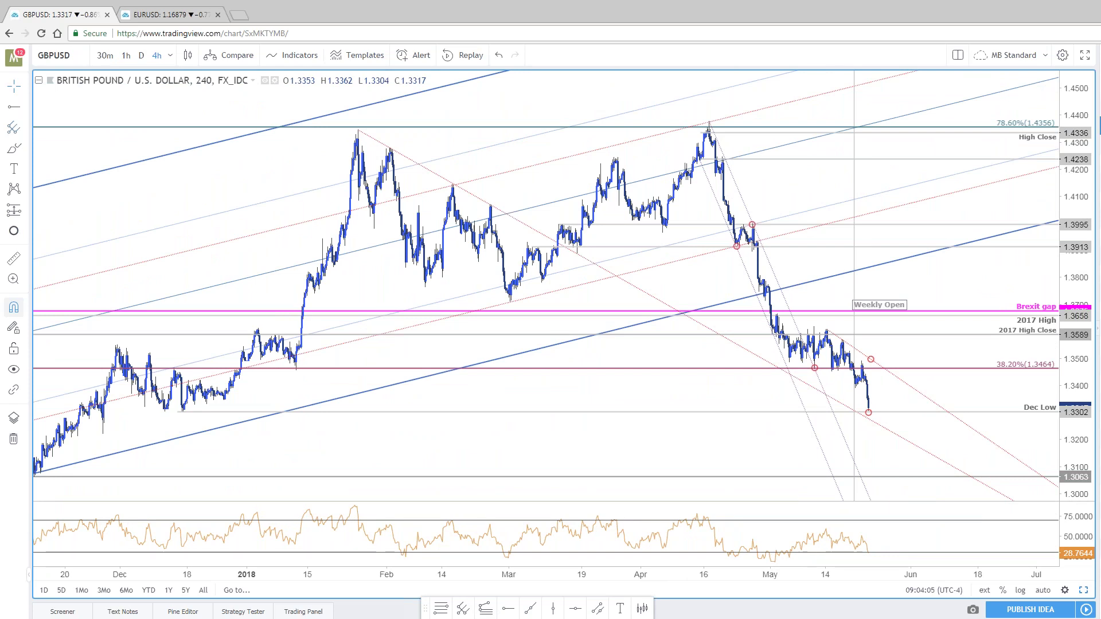
click(357, 130)
click(509, 302)
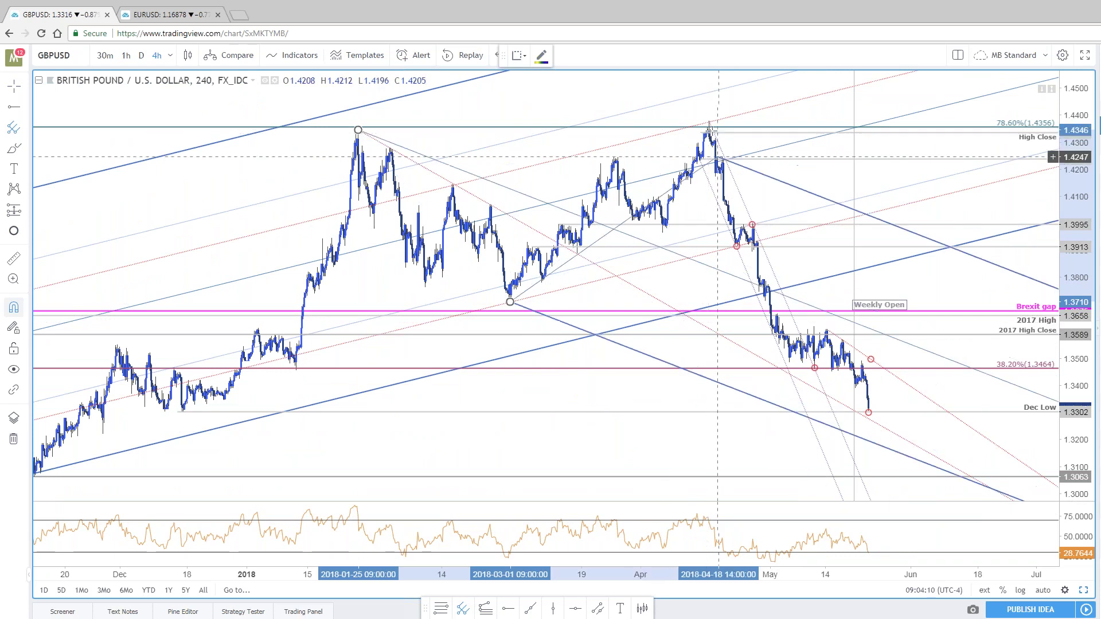
click(709, 121)
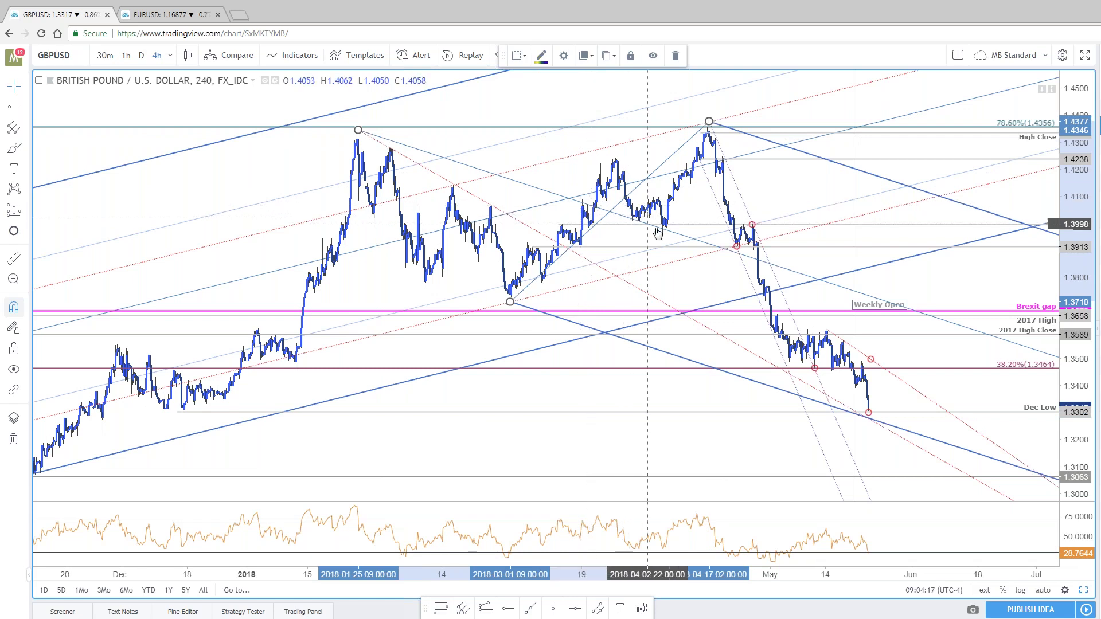
Turn on the 0.5 level parallels of the newly drawn descending GBPUSD pitchfork
double_click(849, 312)
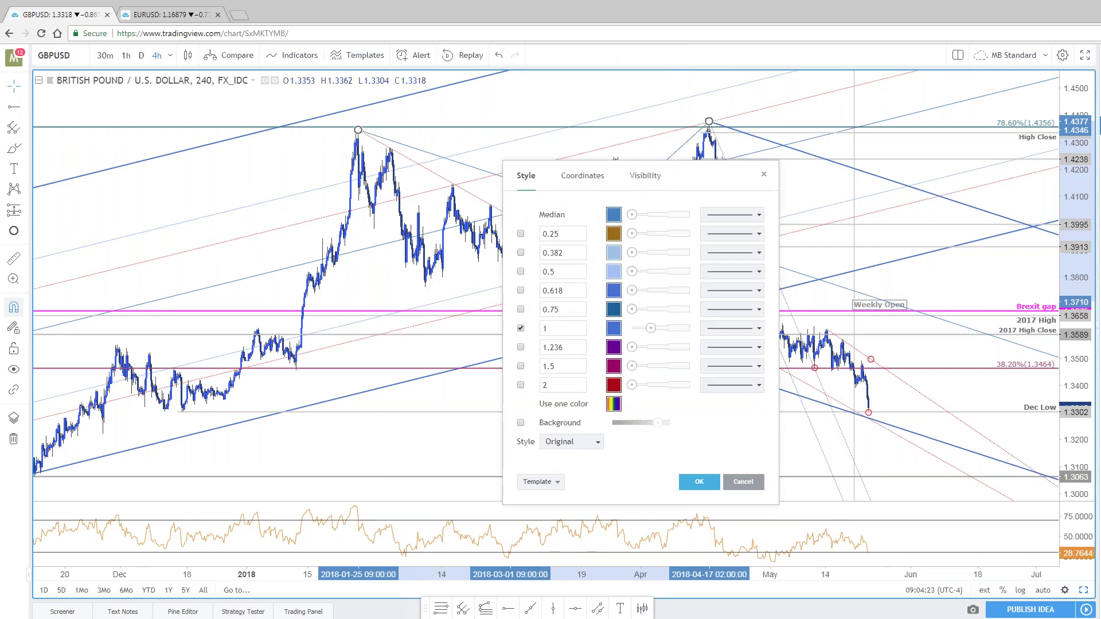
click(704, 486)
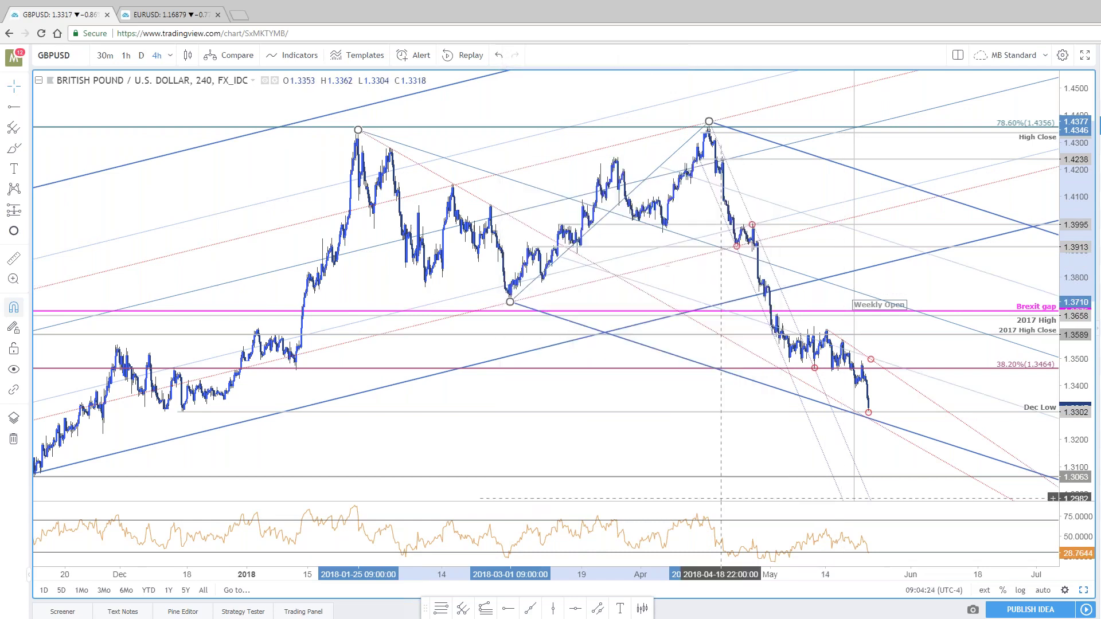
Lower the red circle at the latest GBPUSD low onto the pitchfork's lower parallel in the maximized 240-minute chart
click(1083, 590)
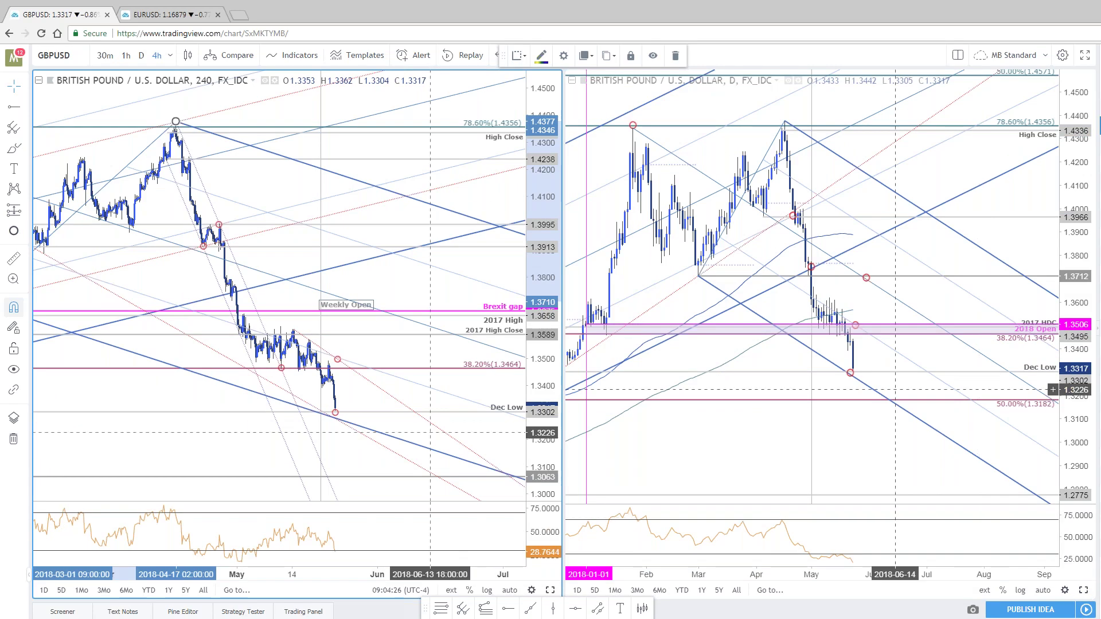
click(550, 590)
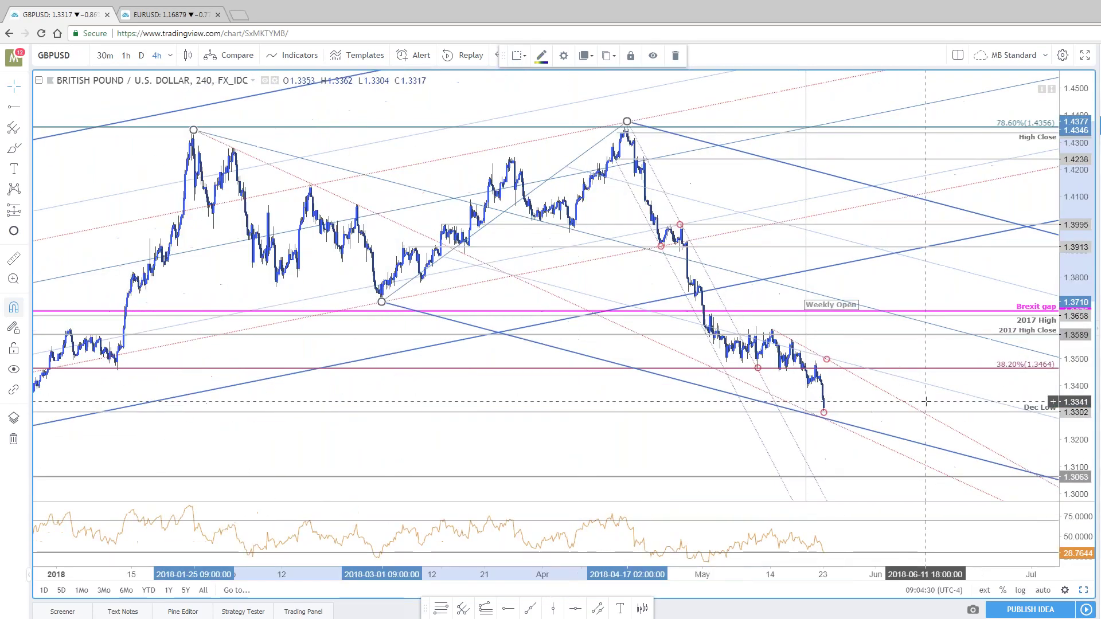
scroll(798, 420, up, 2)
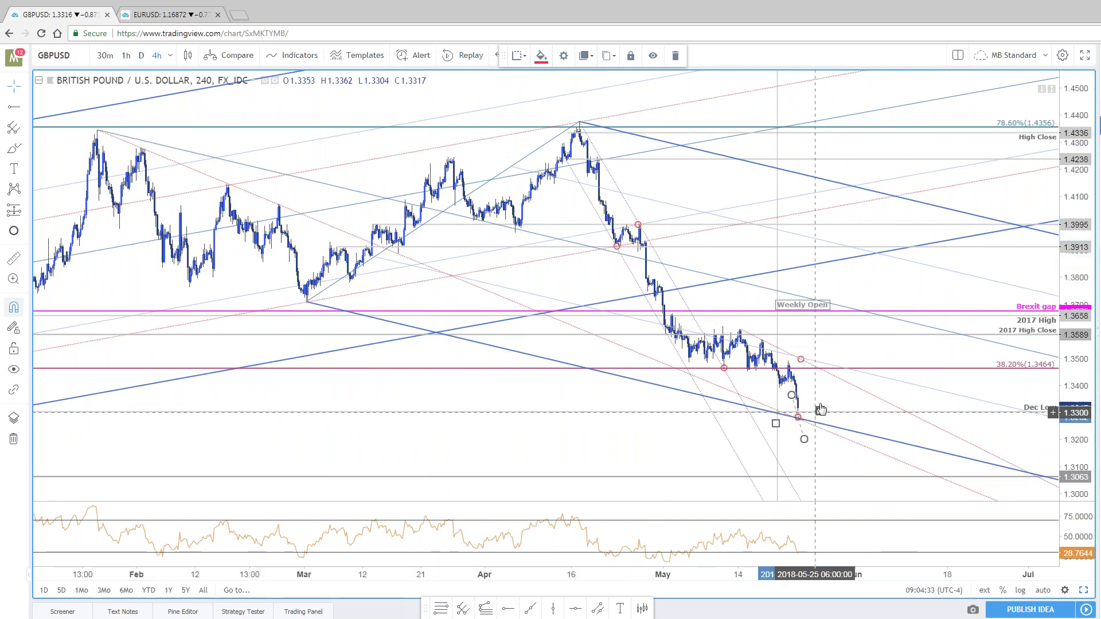
click(896, 468)
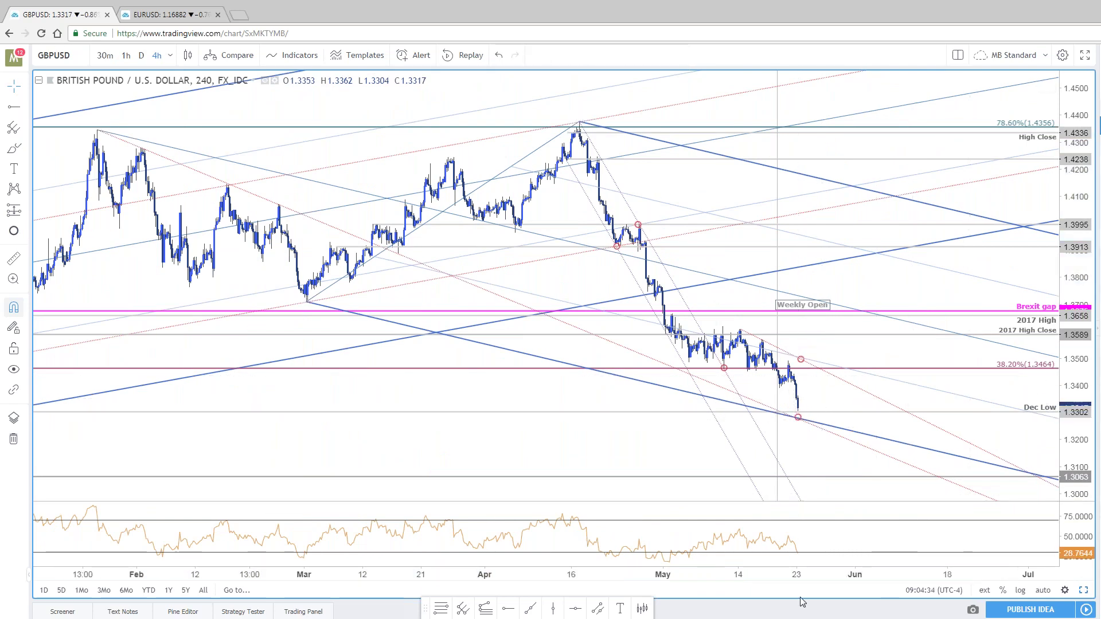
Rescale the 240-minute GBPUSD chart to examine the decline from the April high towards the pitchfork's lower parallel
drag(1075, 401, 1076, 329)
mouse_move(883, 285)
mouse_down()
mouse_move(906, 299)
mouse_move(882, 278)
mouse_up()
drag(1076, 459, 1075, 452)
scroll(803, 514, up, 1)
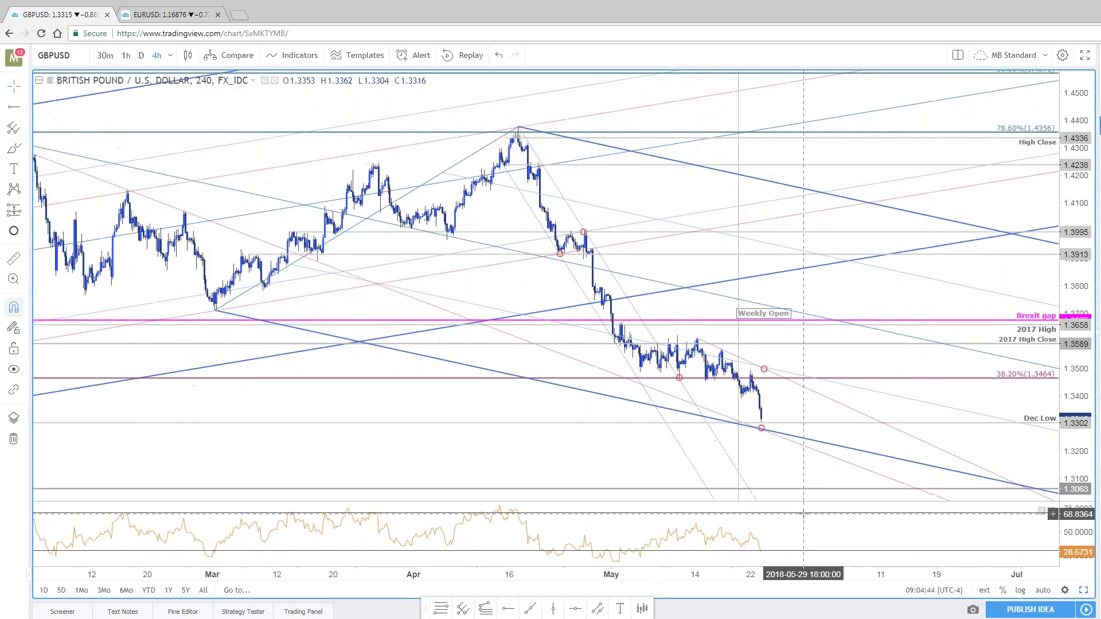
drag(1081, 293, 1049, 249)
scroll(1046, 263, up, 2)
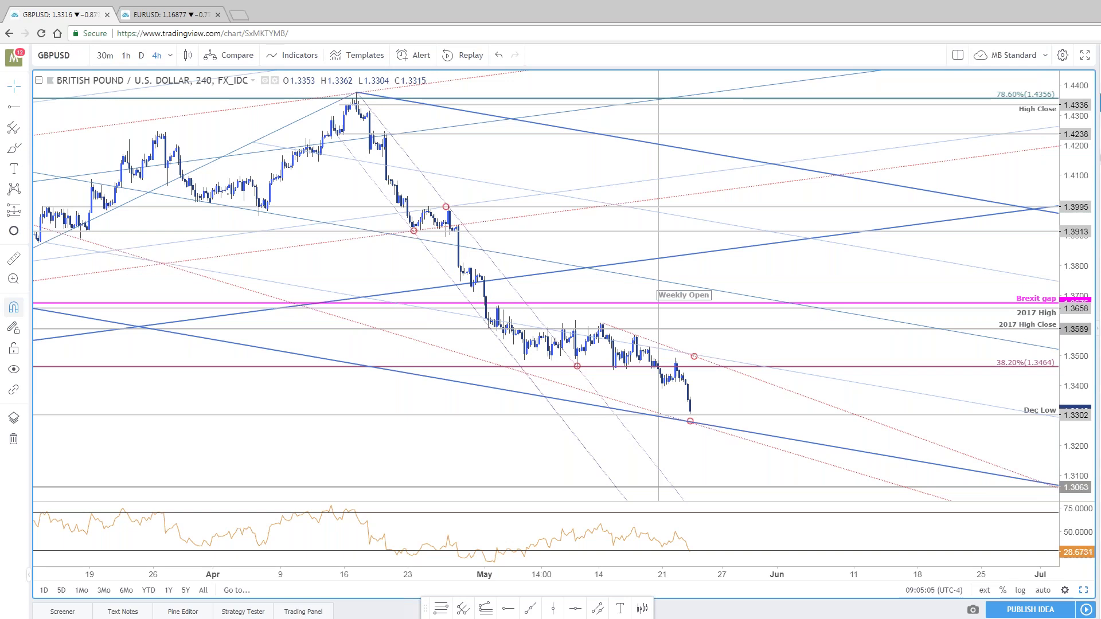
Switch the chart to XAUUSD and frame gold's 240-minute decline from the April high
key(Down)
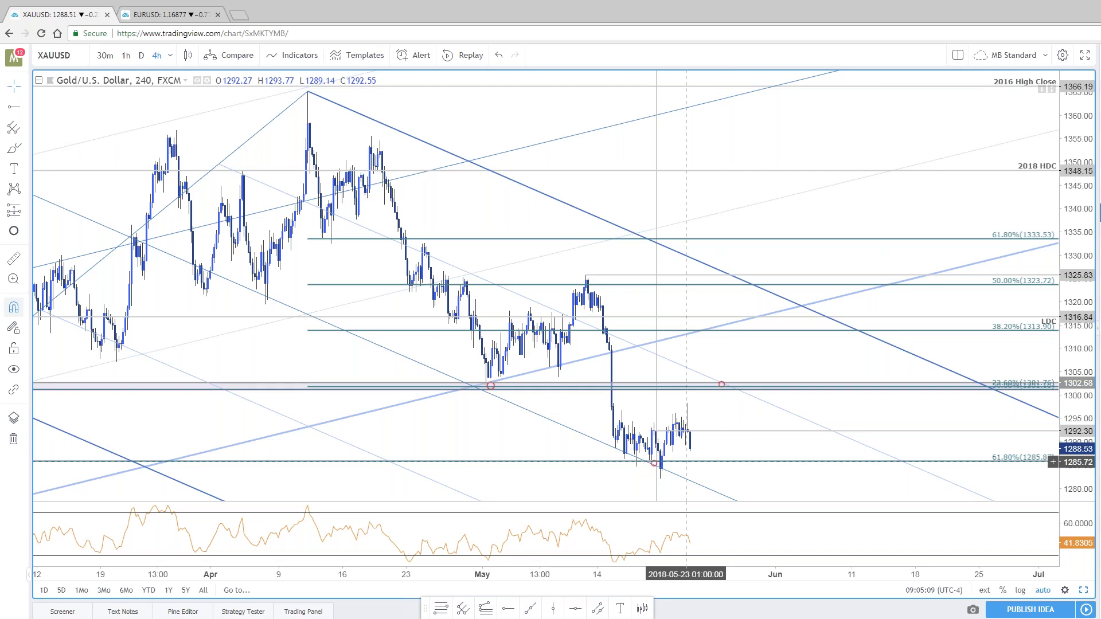
scroll(661, 489, up, 2)
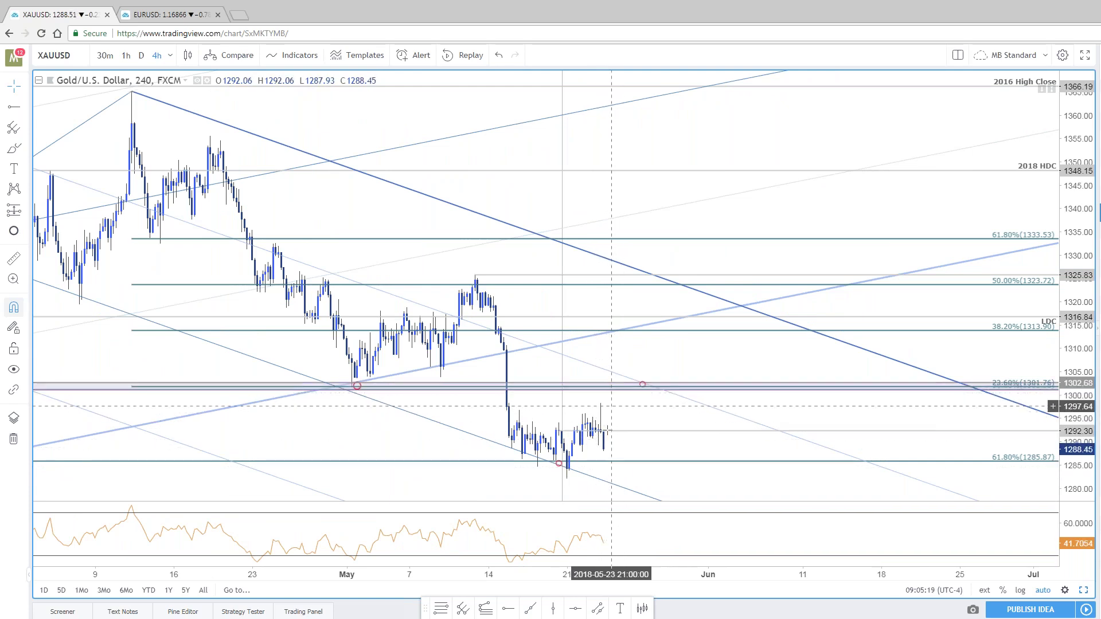
scroll(789, 463, down, 3)
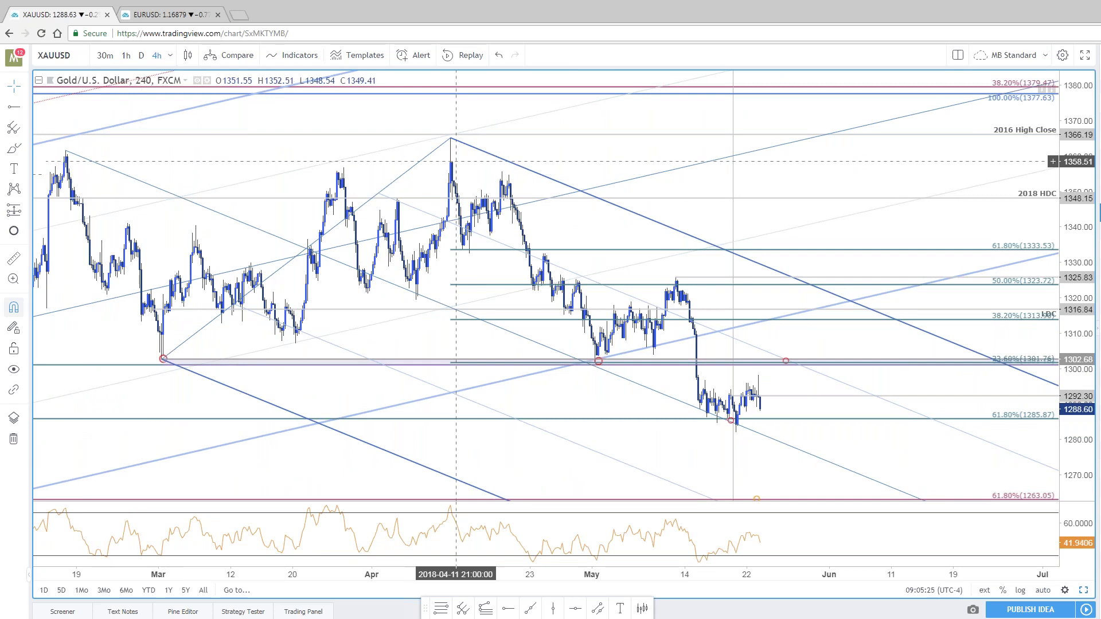
drag(810, 424, 804, 382)
scroll(804, 382, up, 3)
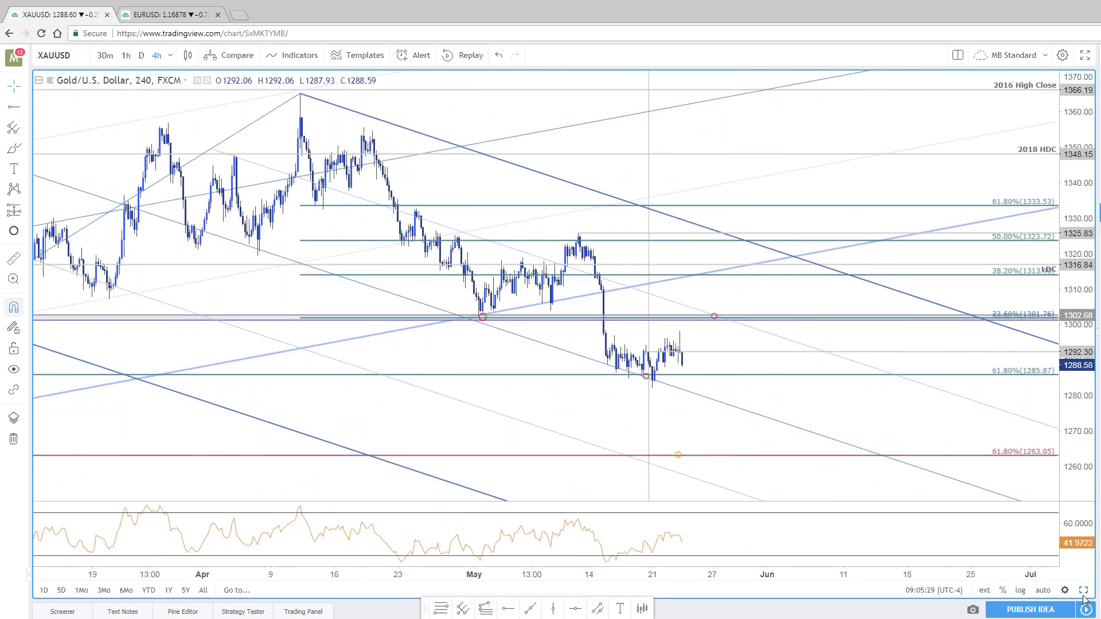
Restore the two-chart layout and examine gold's May decline on the 240-minute chart beside the daily chart
click(1082, 593)
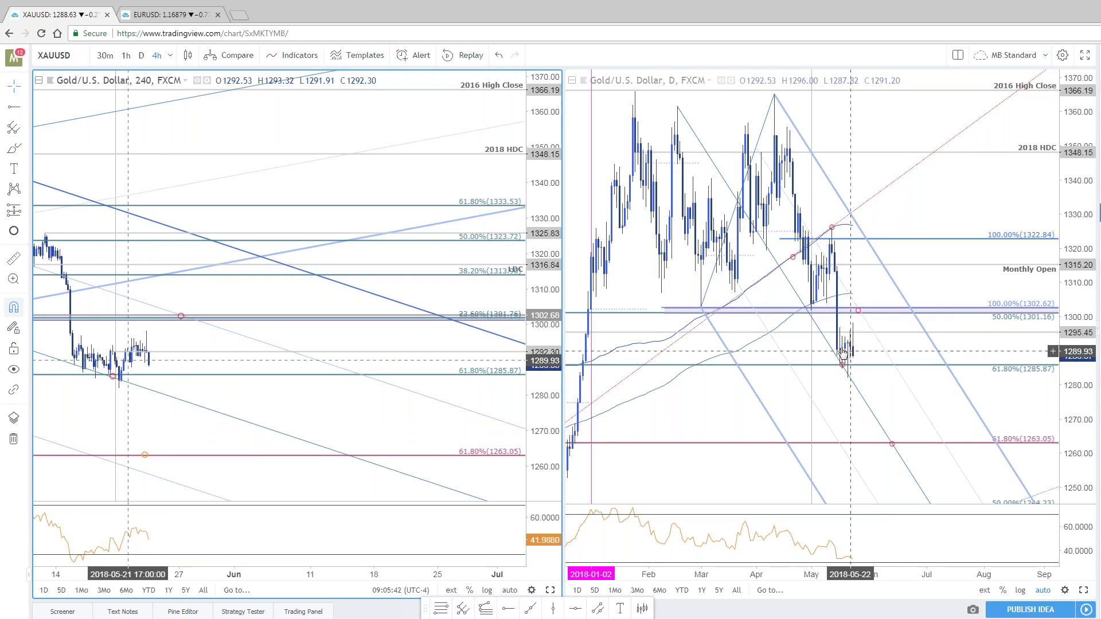
drag(252, 335, 453, 345)
scroll(367, 436, up, 1)
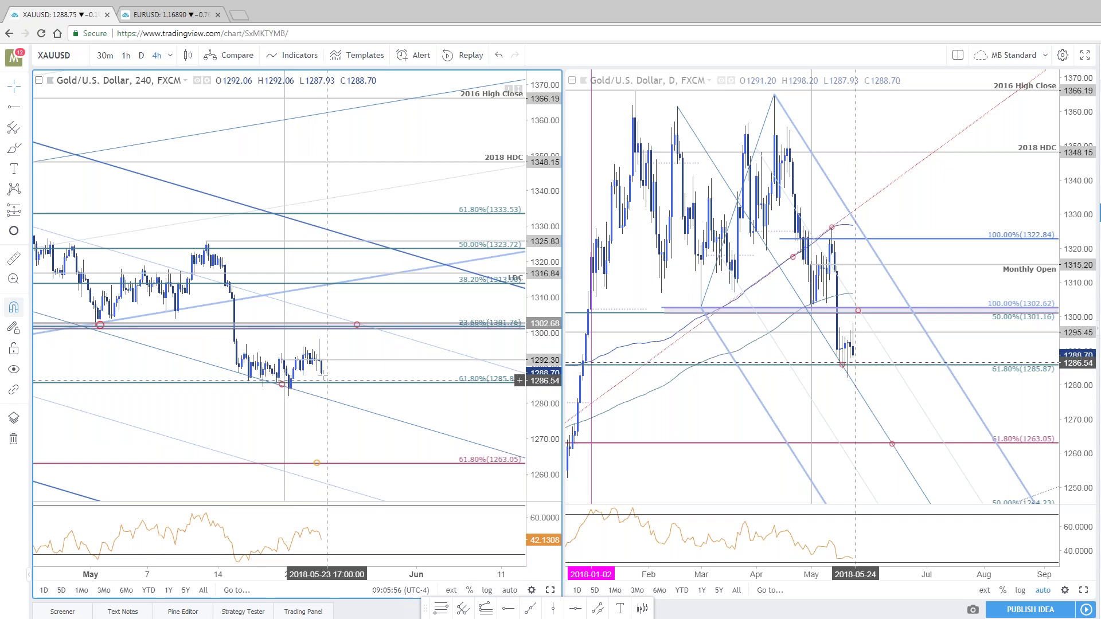
drag(337, 350, 382, 349)
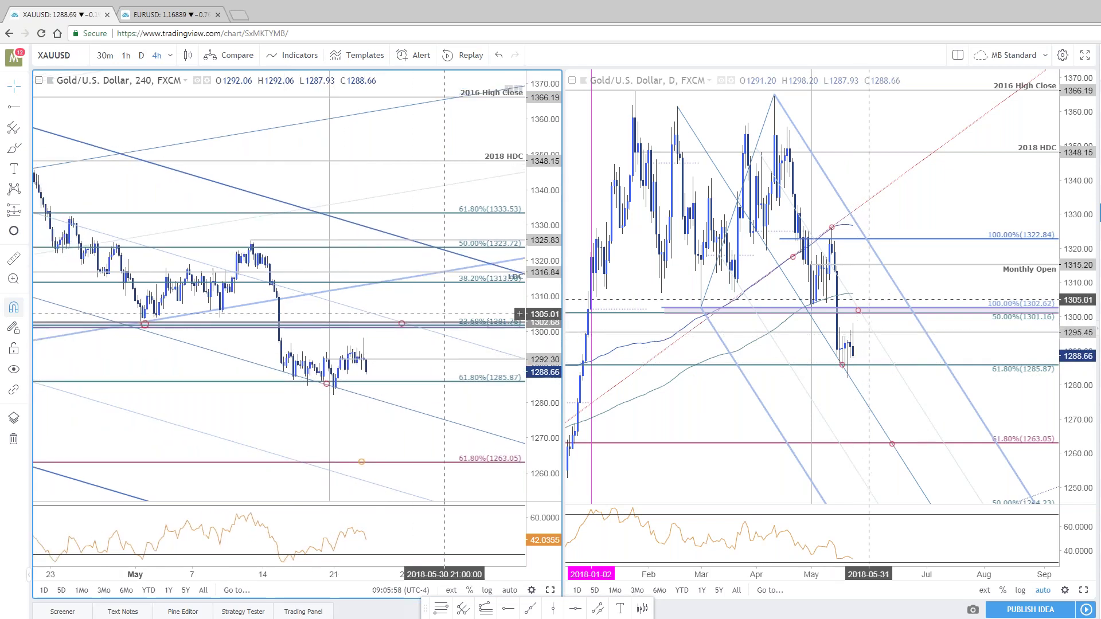
scroll(444, 314, up, 4)
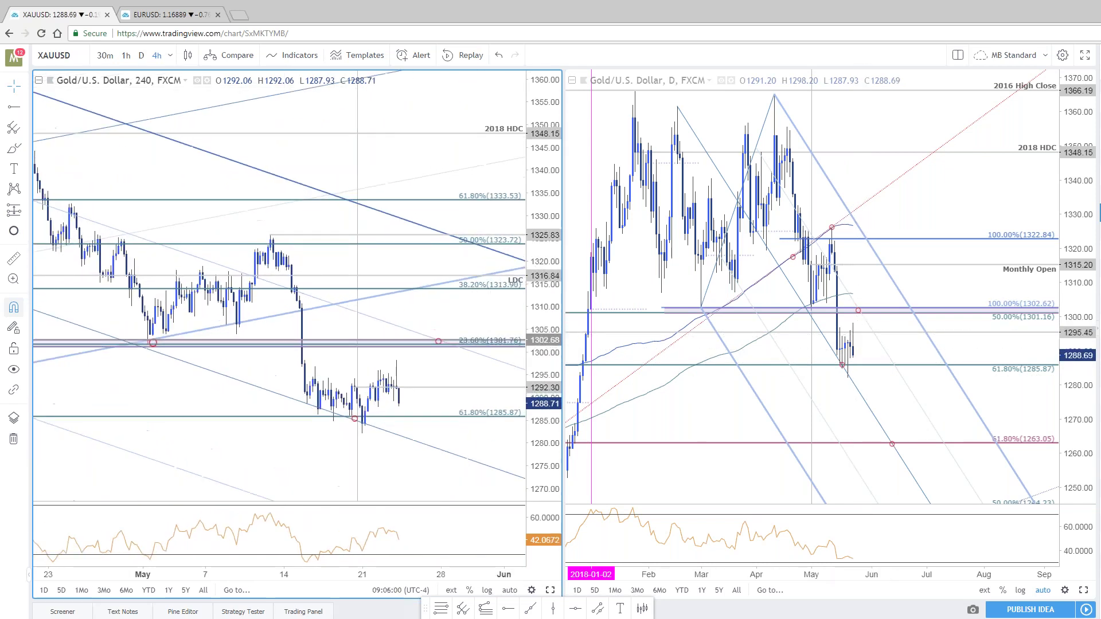
drag(483, 319, 489, 324)
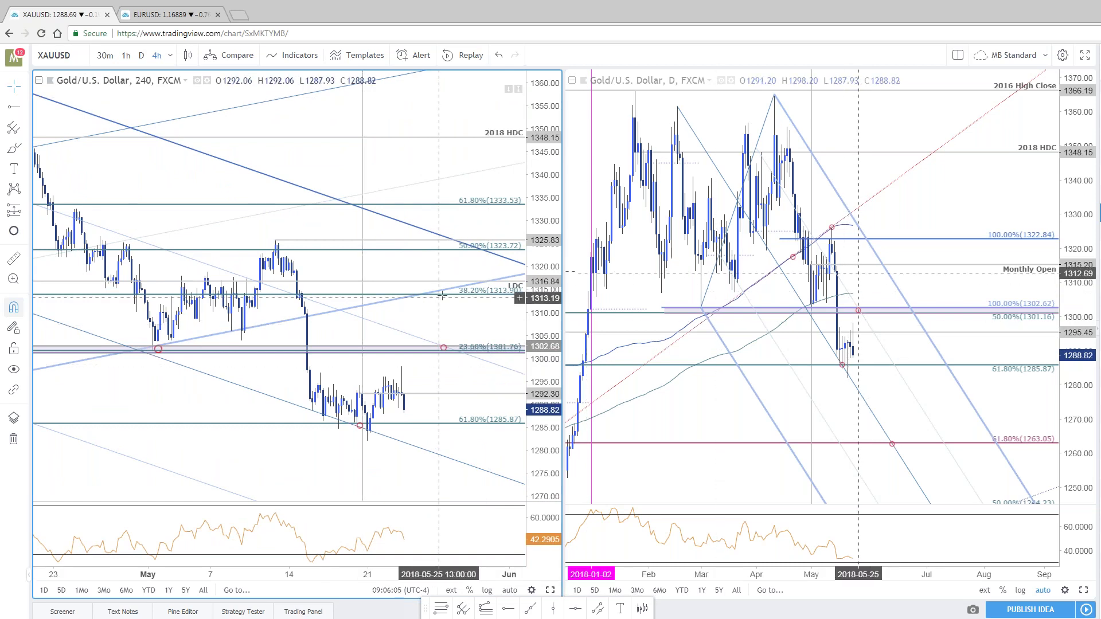
click(367, 441)
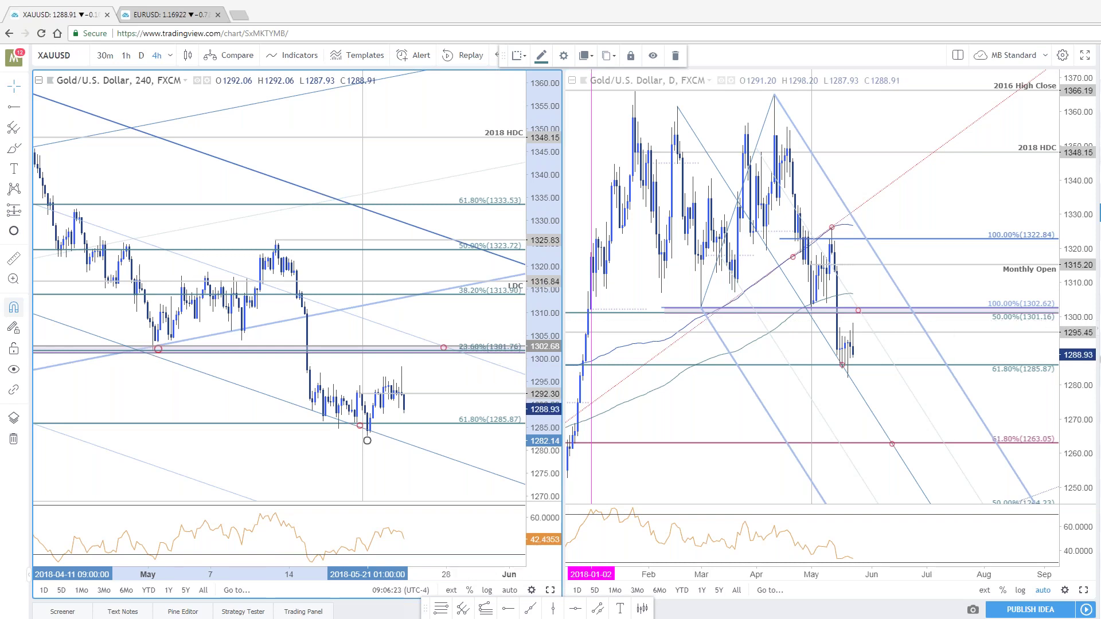
Switch both charts to EURJPY and rescale the daily chart to show the decline from the February high
click(1099, 359)
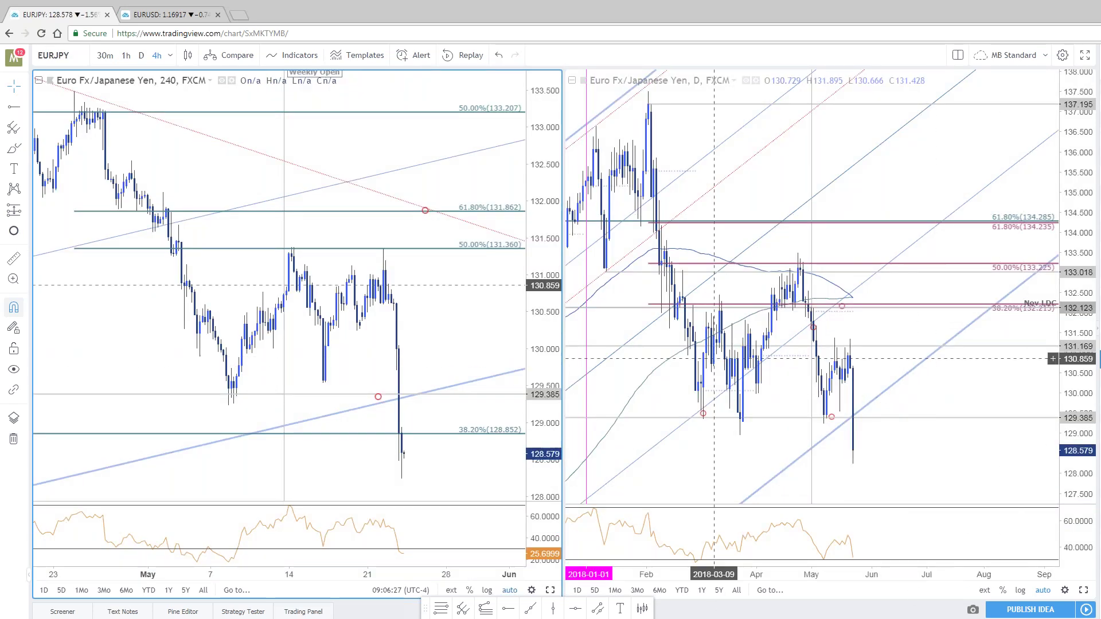
drag(1085, 156, 1084, 338)
scroll(969, 337, down, 2)
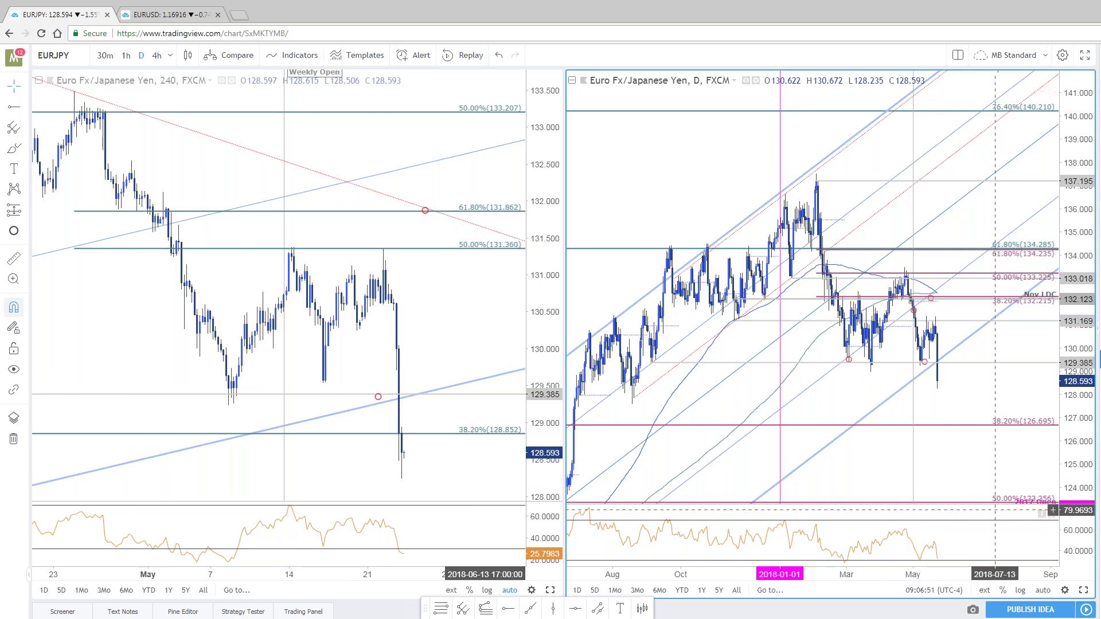
scroll(990, 527, up, 1)
scroll(1009, 533, up, 3)
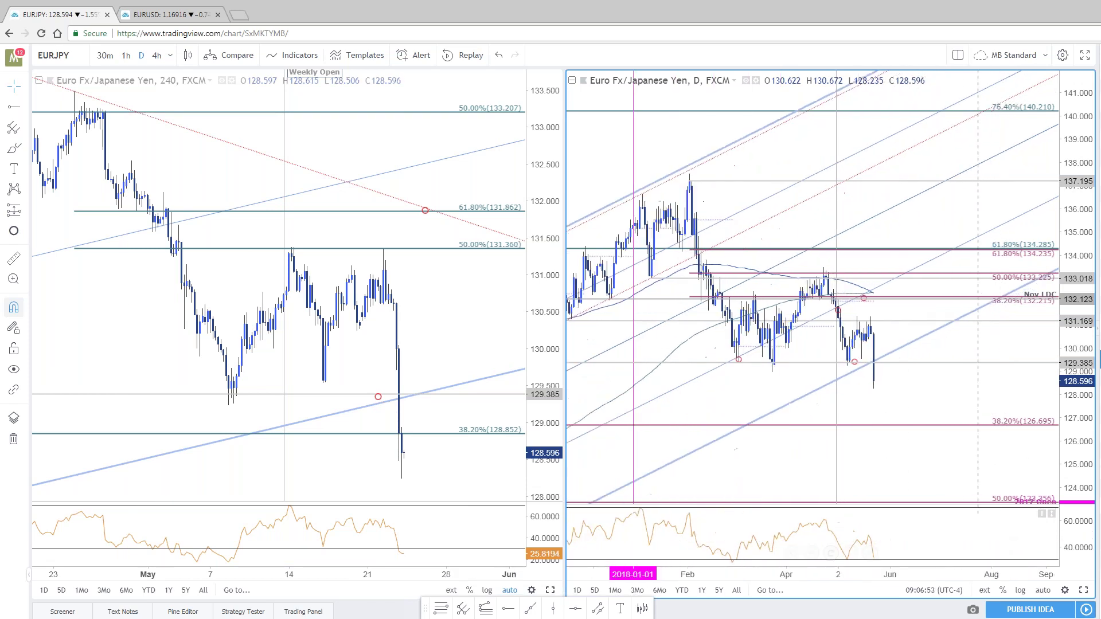
drag(935, 403, 1000, 398)
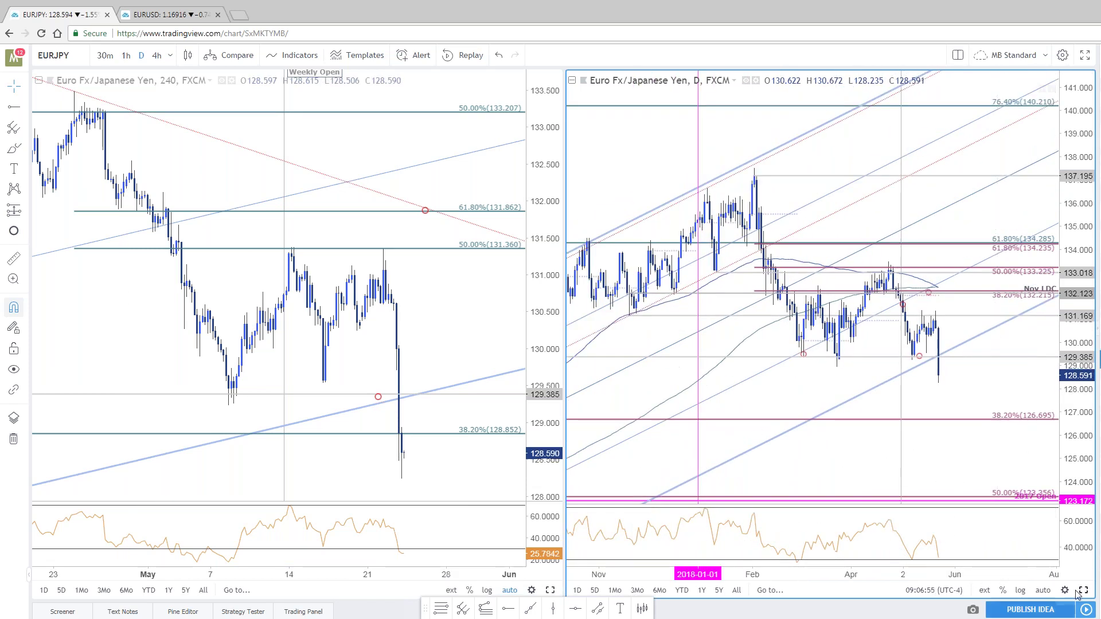
Maximize the EURJPY daily chart and delete the maroon Fibonacci retracement drawn from the February high
click(1083, 590)
drag(839, 139, 842, 75)
drag(1077, 201, 1076, 277)
drag(778, 179, 738, 176)
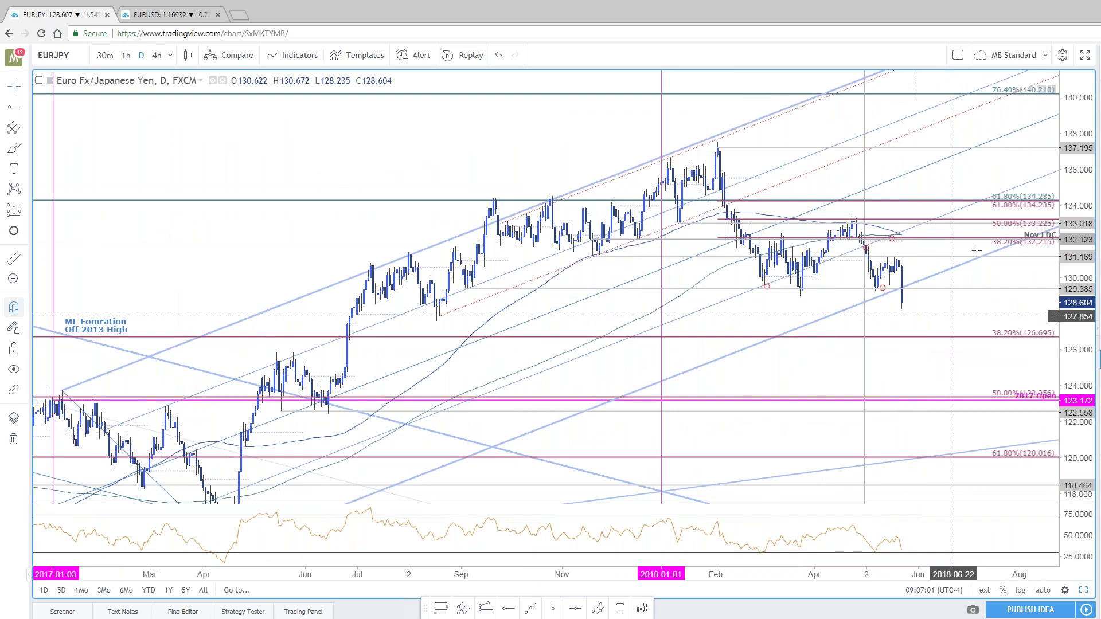
click(1003, 218)
key(Delete)
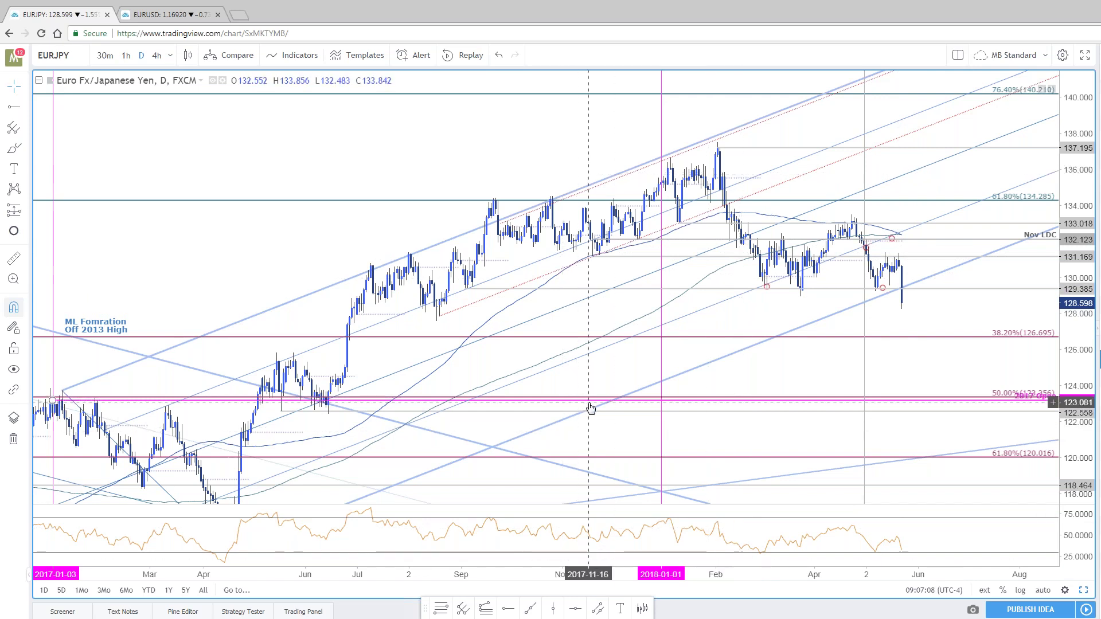
Draw a red trendline from the 2 February high at 137.506 through the April high at 133.486, with a parallel copy through the early-March low
click(530, 611)
click(718, 142)
click(849, 199)
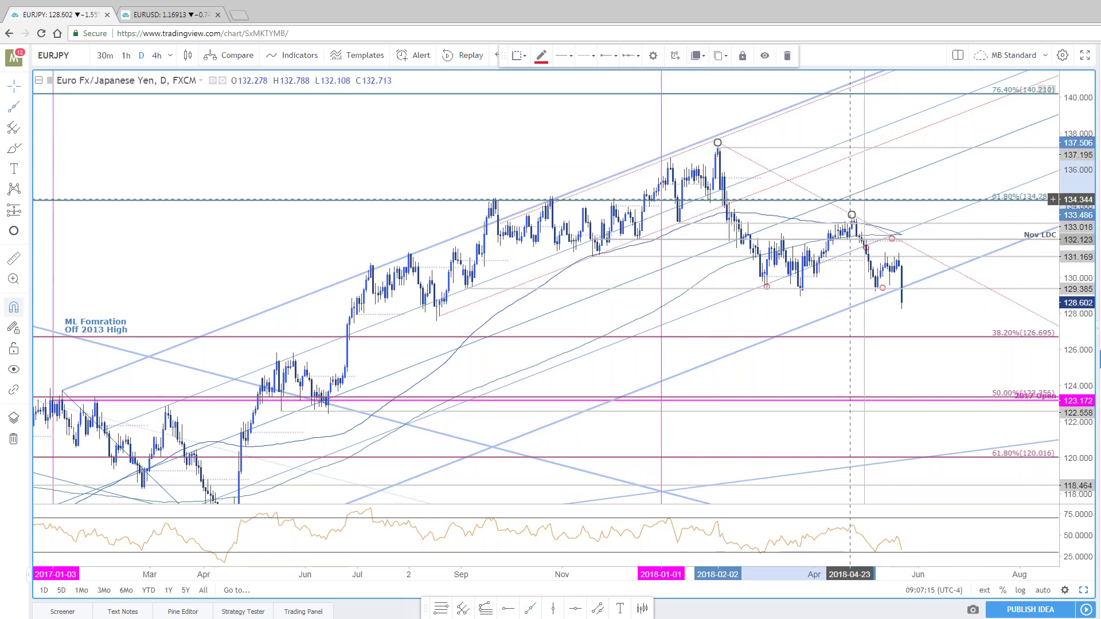
ctrl+drag(805, 190, 759, 286)
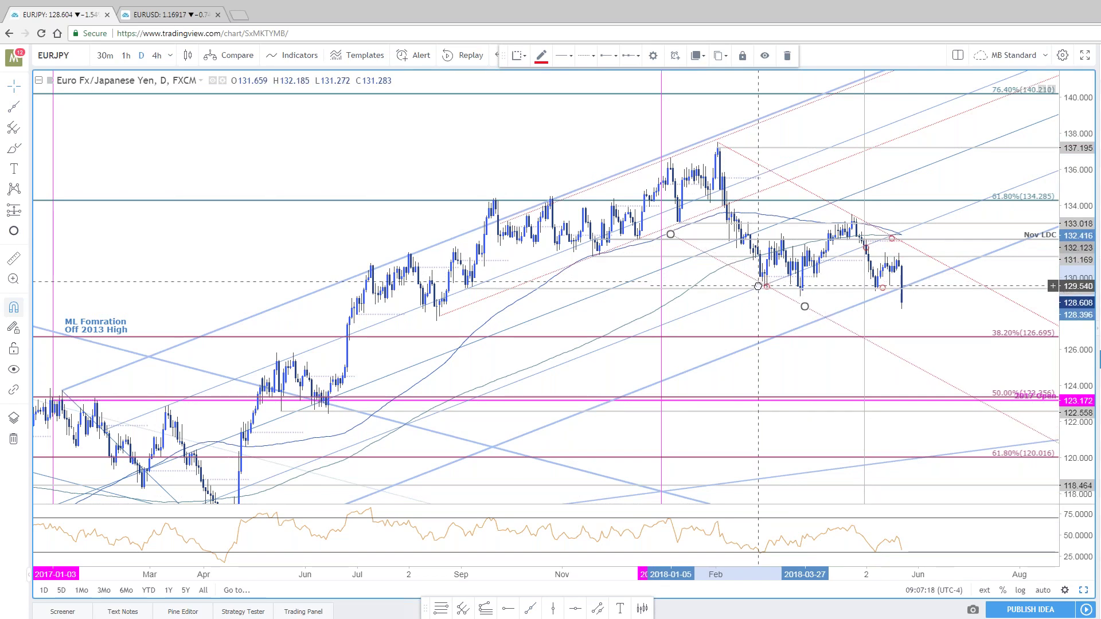
click(992, 298)
Move the red circle from the early-May low to the latest daily bar, where price crosses the ascending pitchfork's lower parallel
scroll(992, 297, up, 1)
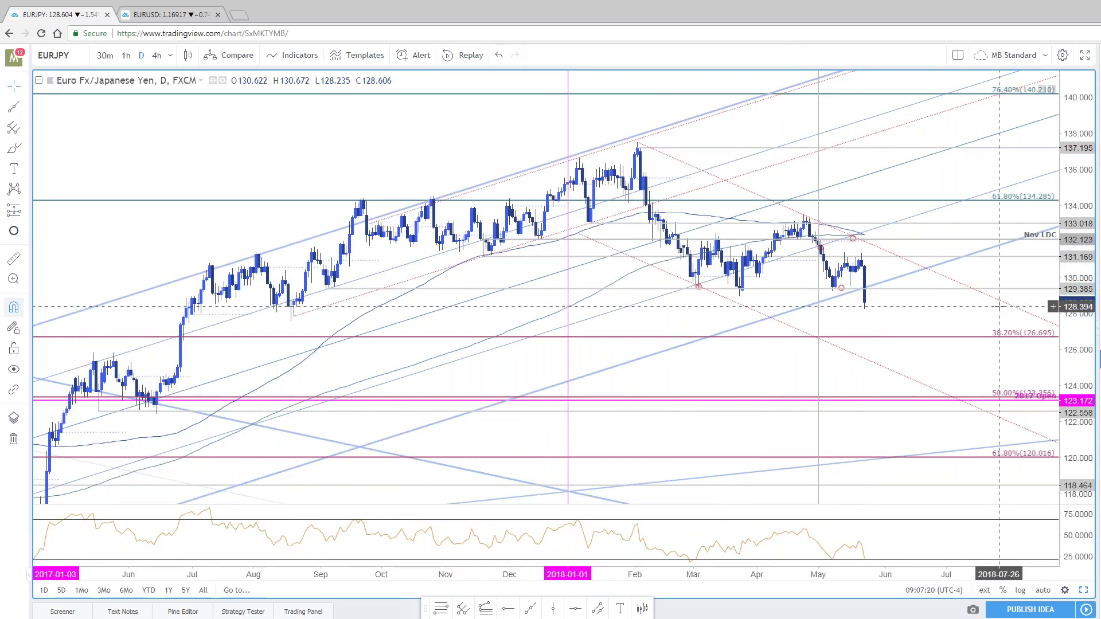
scroll(923, 314, up, 1)
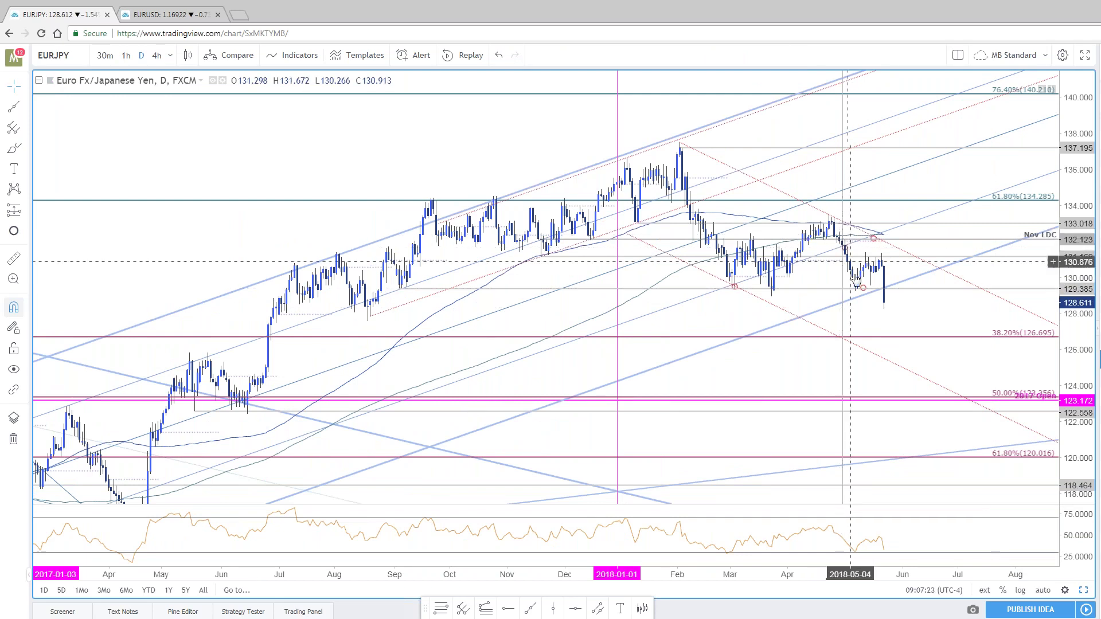
scroll(891, 297, up, 2)
scroll(891, 297, down, 3)
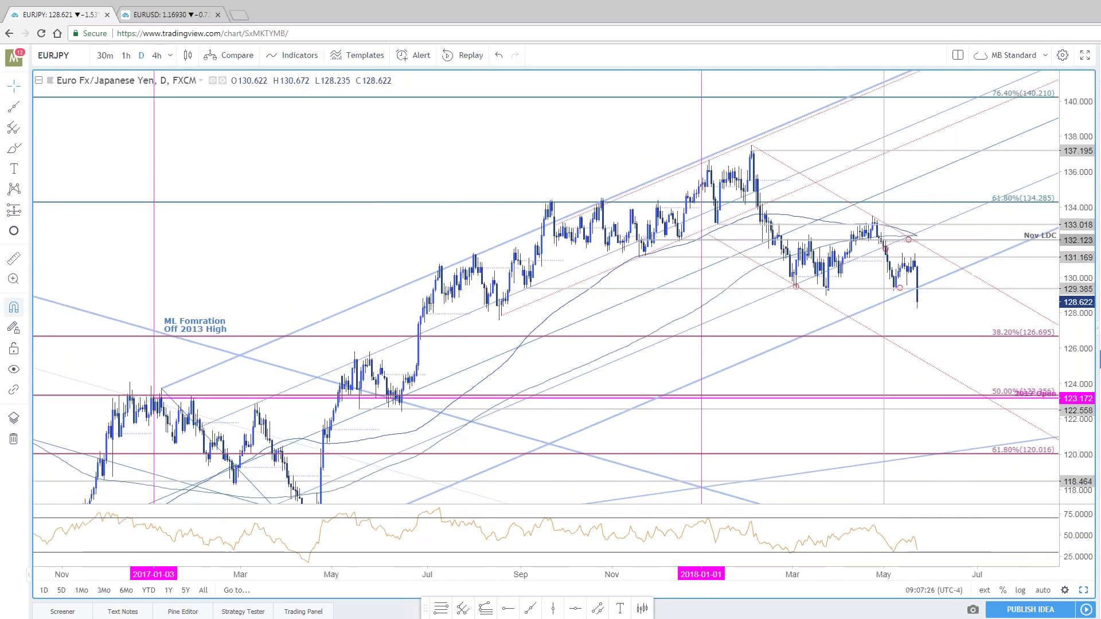
drag(518, 185, 472, 139)
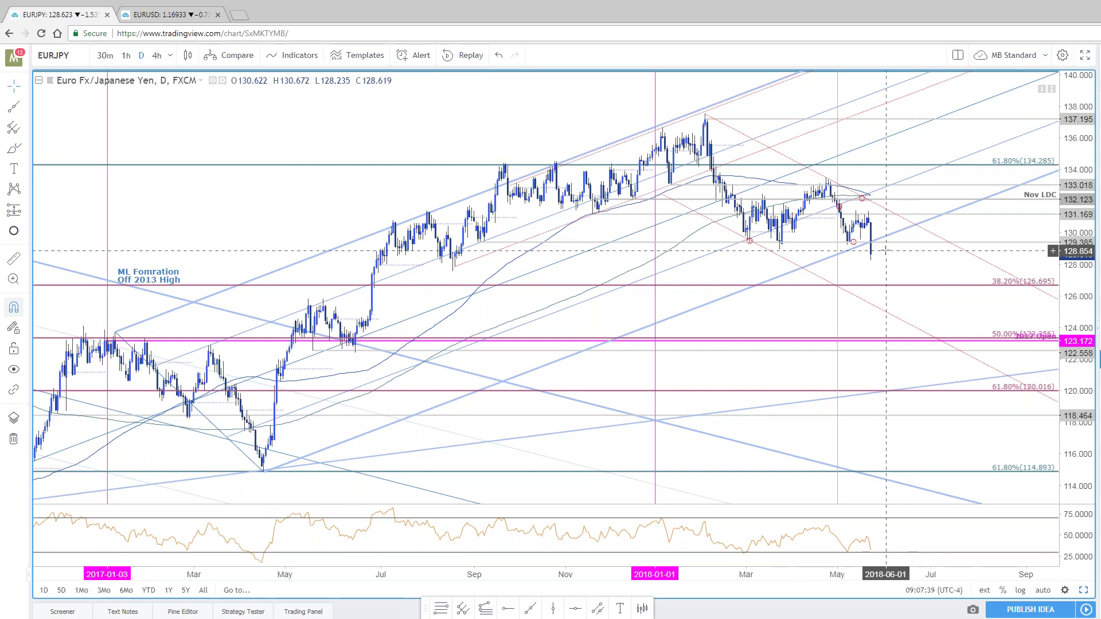
scroll(886, 250, up, 1)
drag(829, 243, 851, 243)
click(833, 244)
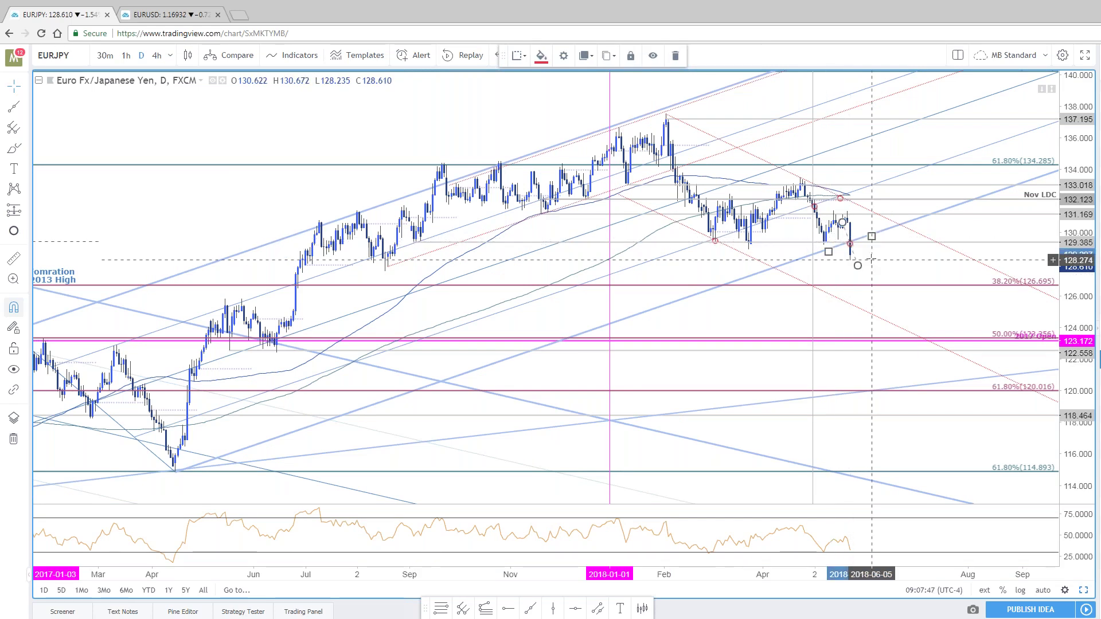
click(862, 267)
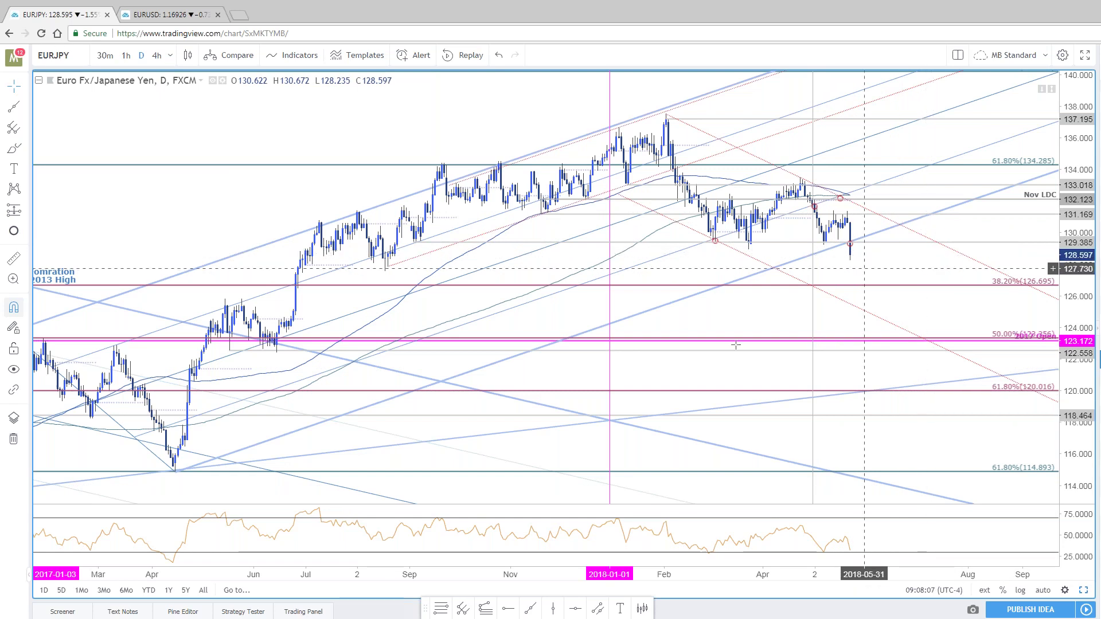
Draw a trend-based Fibonacci extension from the 2 February high at 137.506 through the 23 March low at 128.944 to the 24 April high at 133.486
click(485, 608)
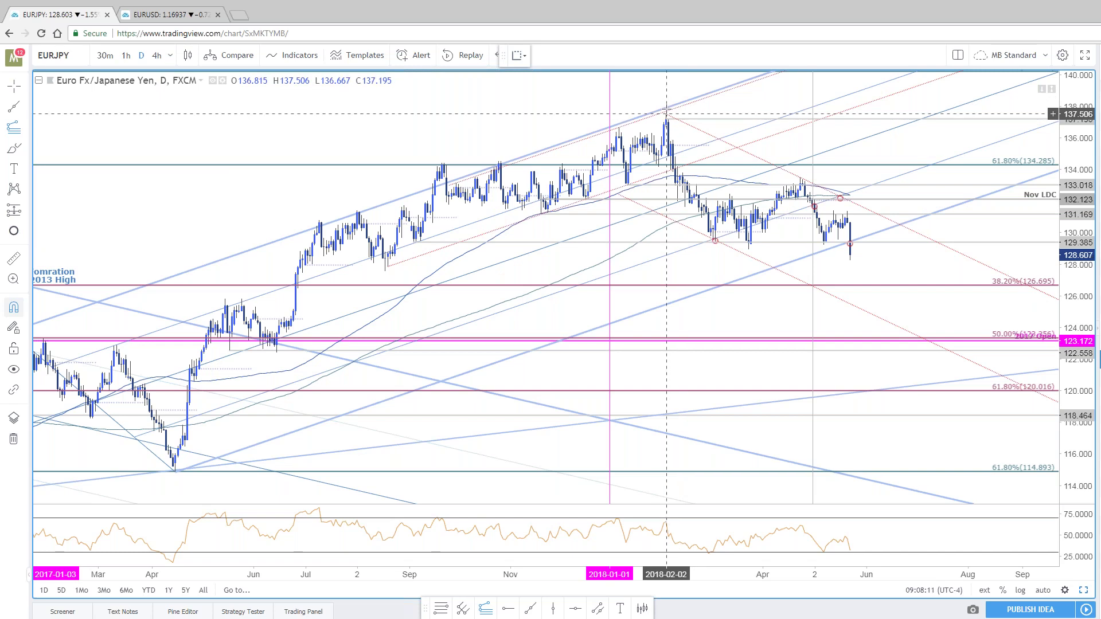
click(678, 122)
click(748, 250)
click(800, 178)
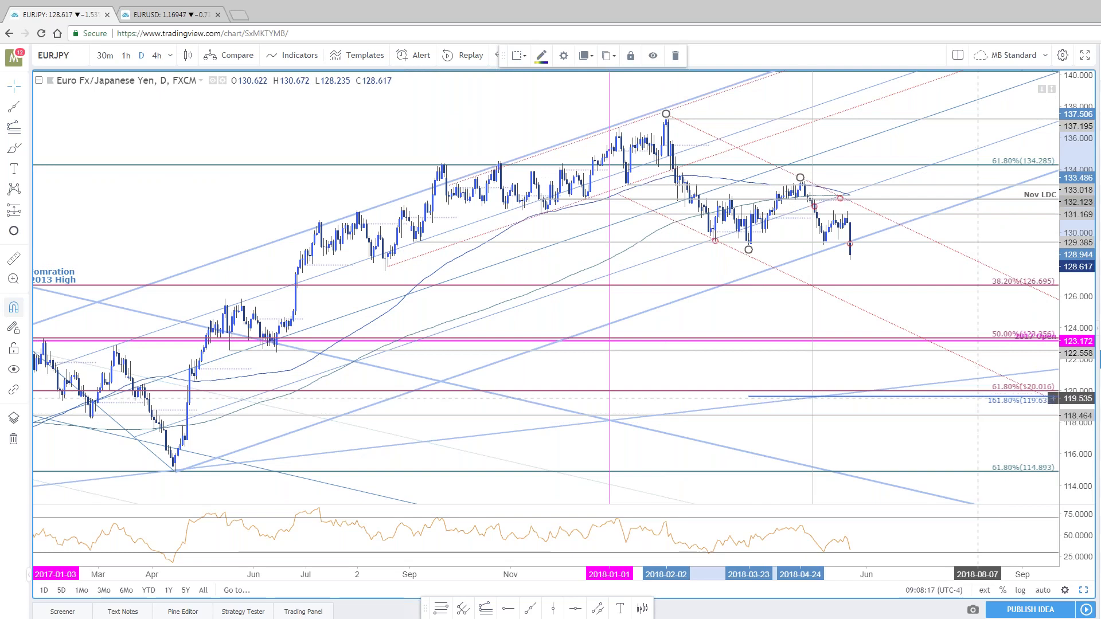
Show the 0.618 level on the new Fibonacci extension in addition to its 1.618 level
double_click(977, 397)
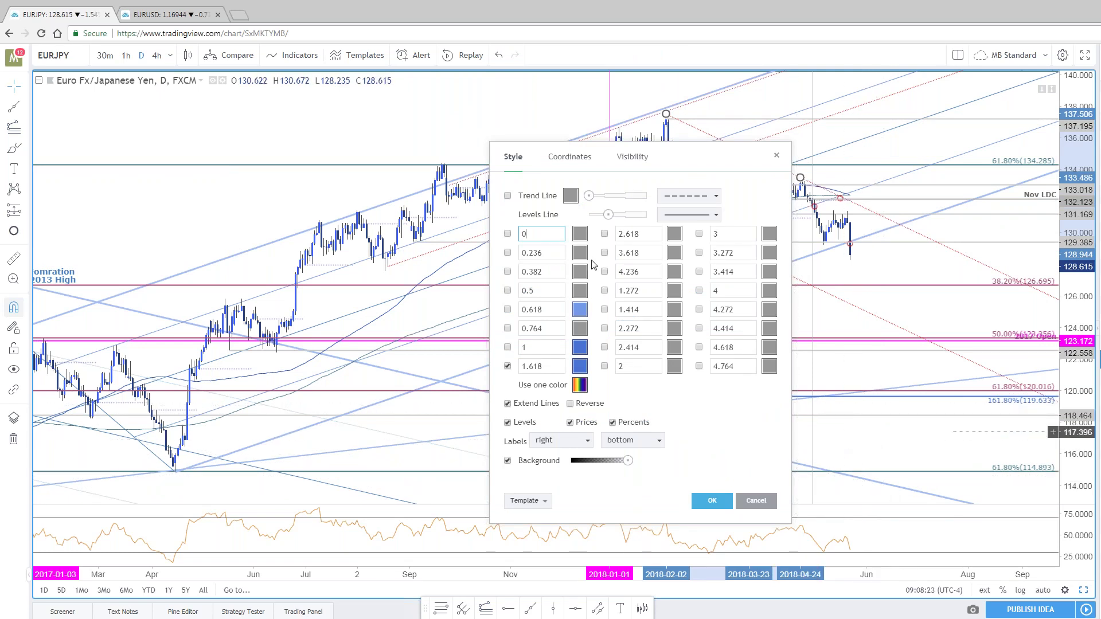
drag(686, 165, 563, 158)
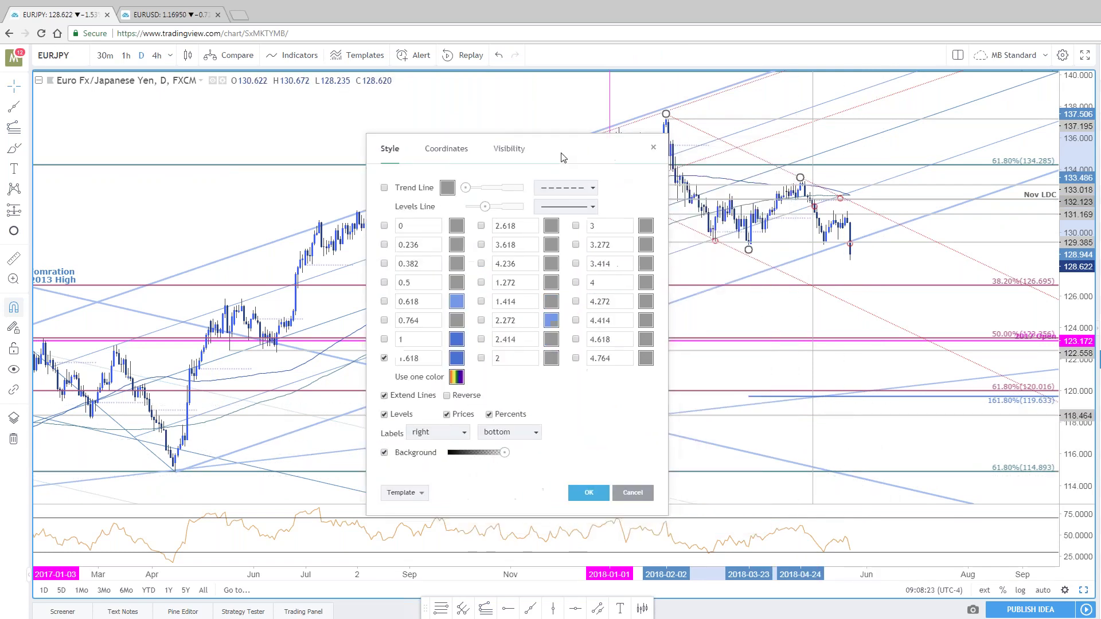
click(384, 302)
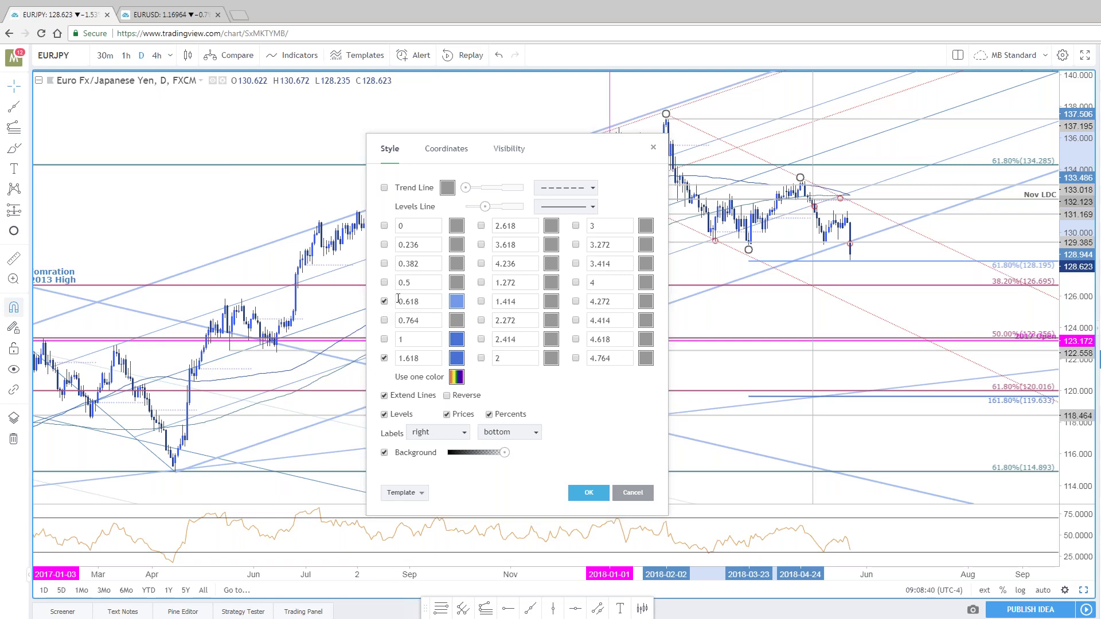
click(591, 492)
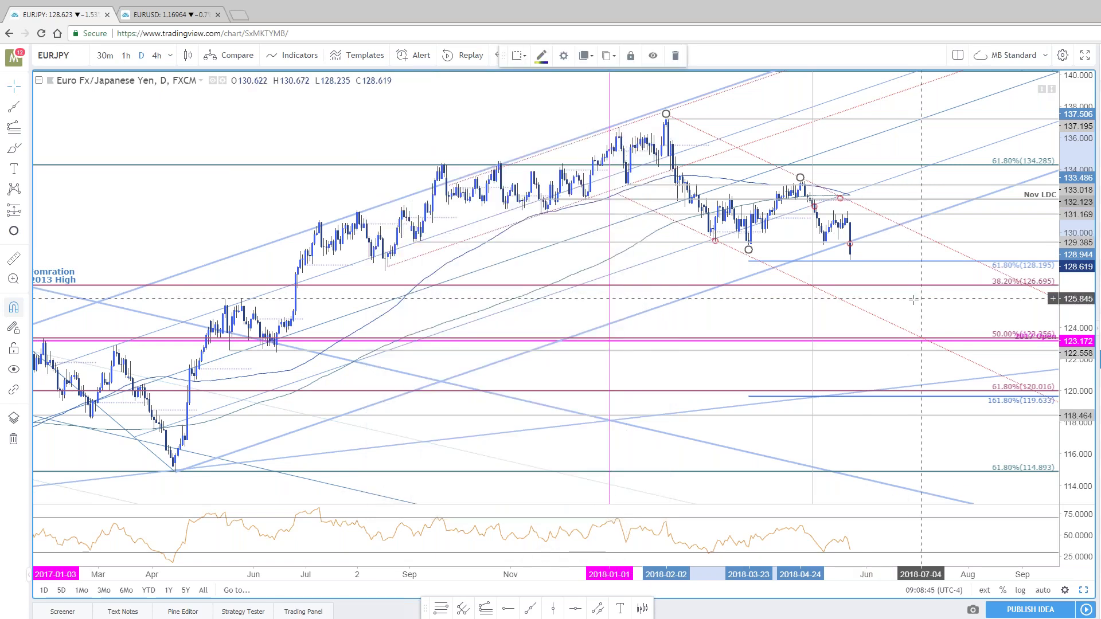
click(909, 290)
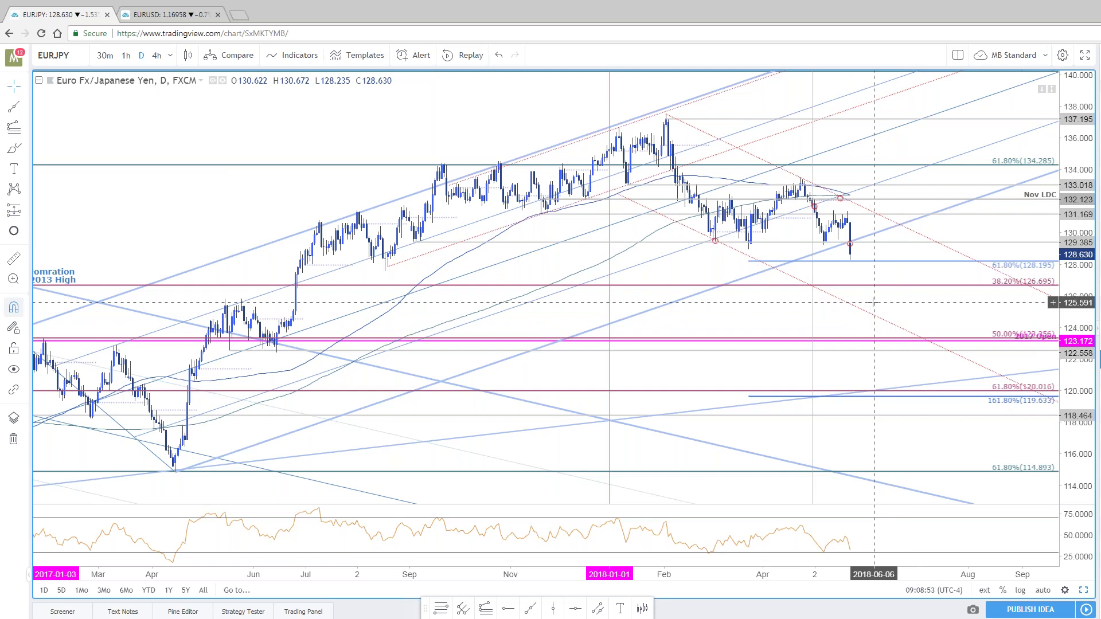
Switch the weekly chart to EURJPY, examine its pitchfork and red channel around the current price, and return to the daily chart
scroll(873, 303, down, 1)
scroll(883, 303, down, 1)
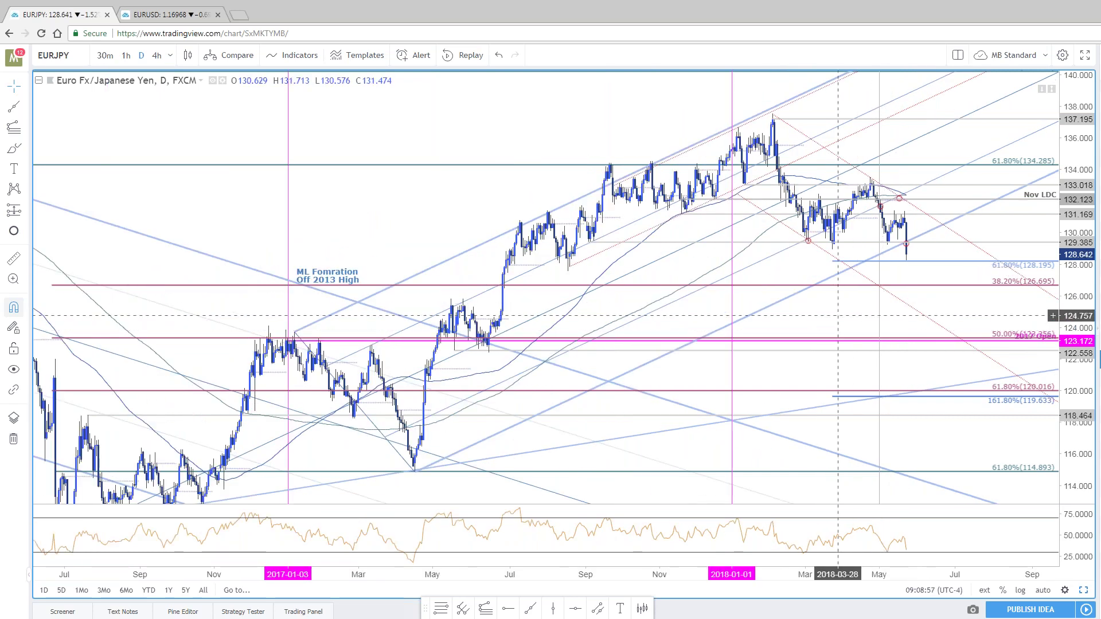
scroll(838, 315, down, 2)
key(ctrl+Tab)
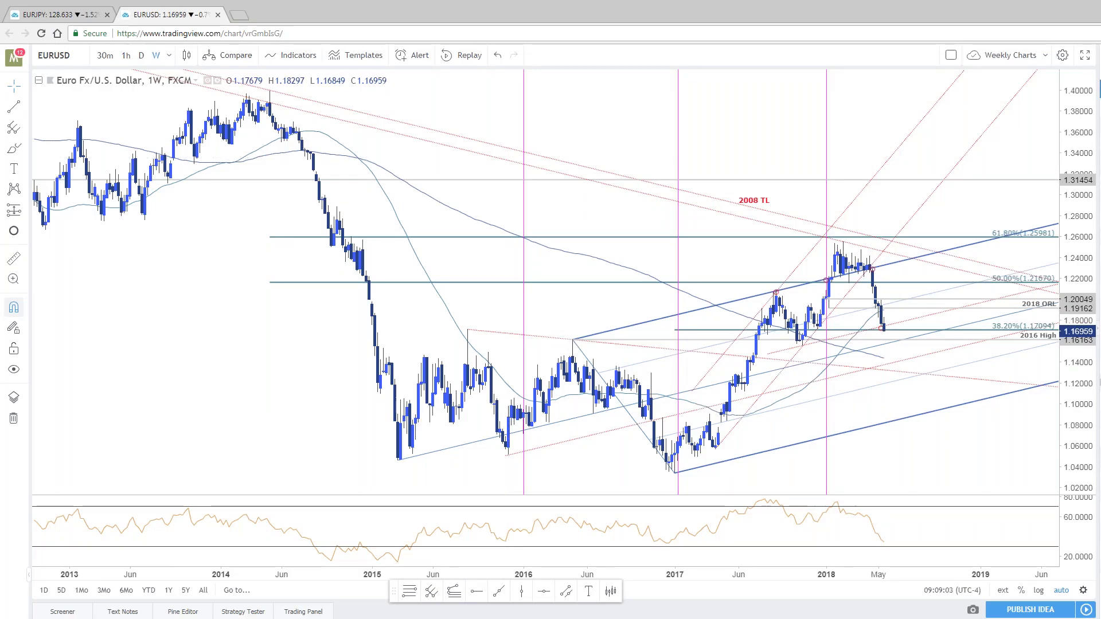
key(Down)
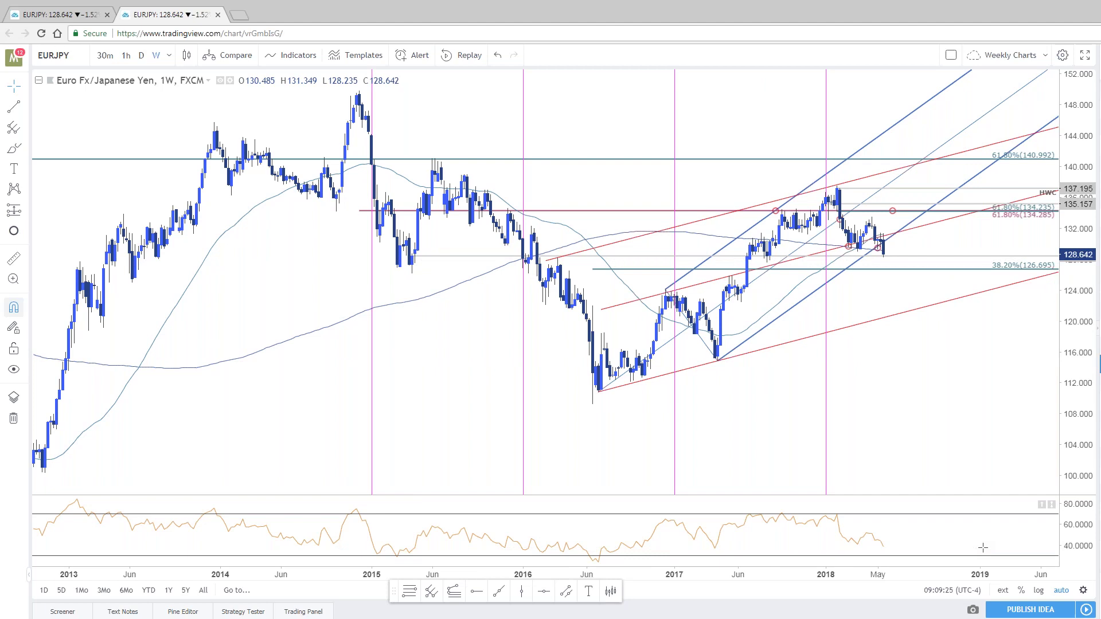
scroll(968, 415, up, 2)
scroll(968, 414, up, 1)
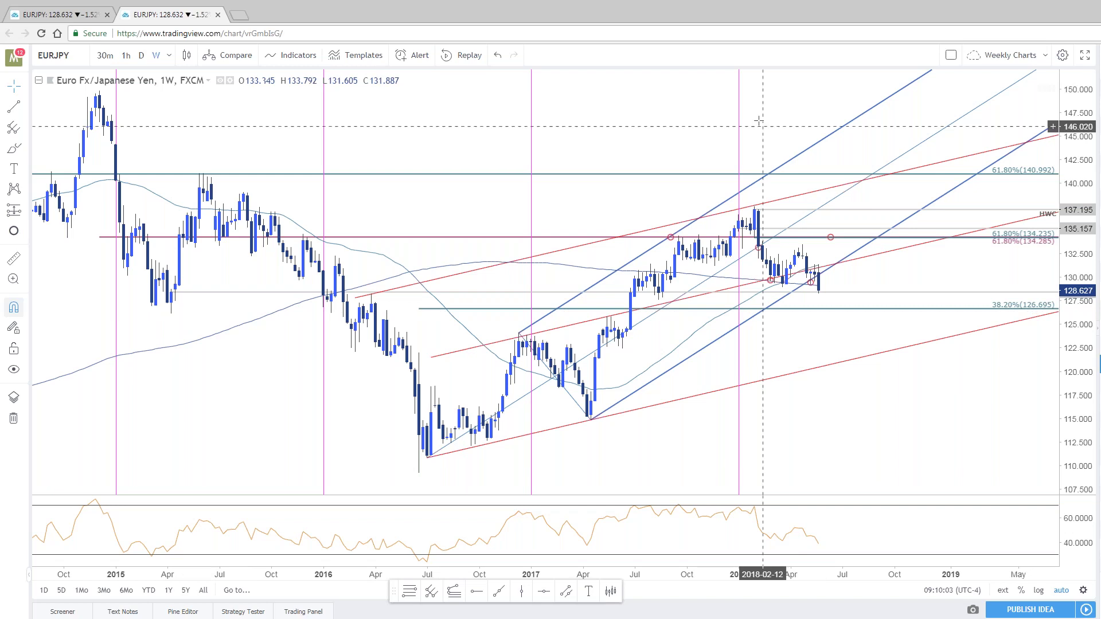
click(67, 18)
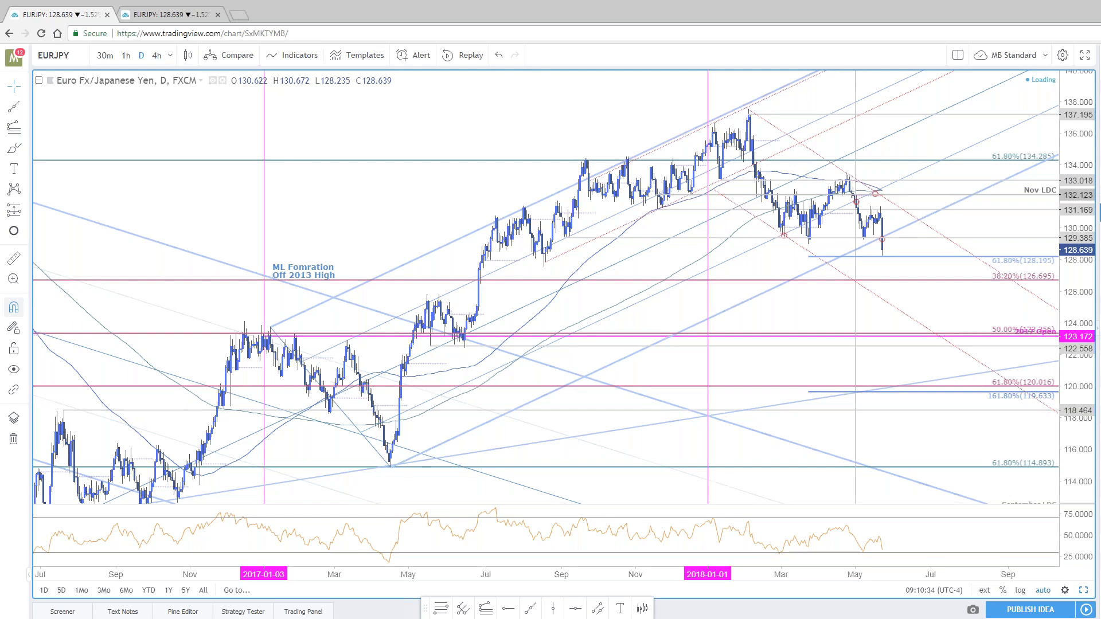
Switch to XAUUSD and examine the daily chart's Fibonacci levels and descending pitchfork around the latest bars
scroll(953, 334, up, 2)
scroll(953, 322, up, 4)
scroll(953, 323, up, 1)
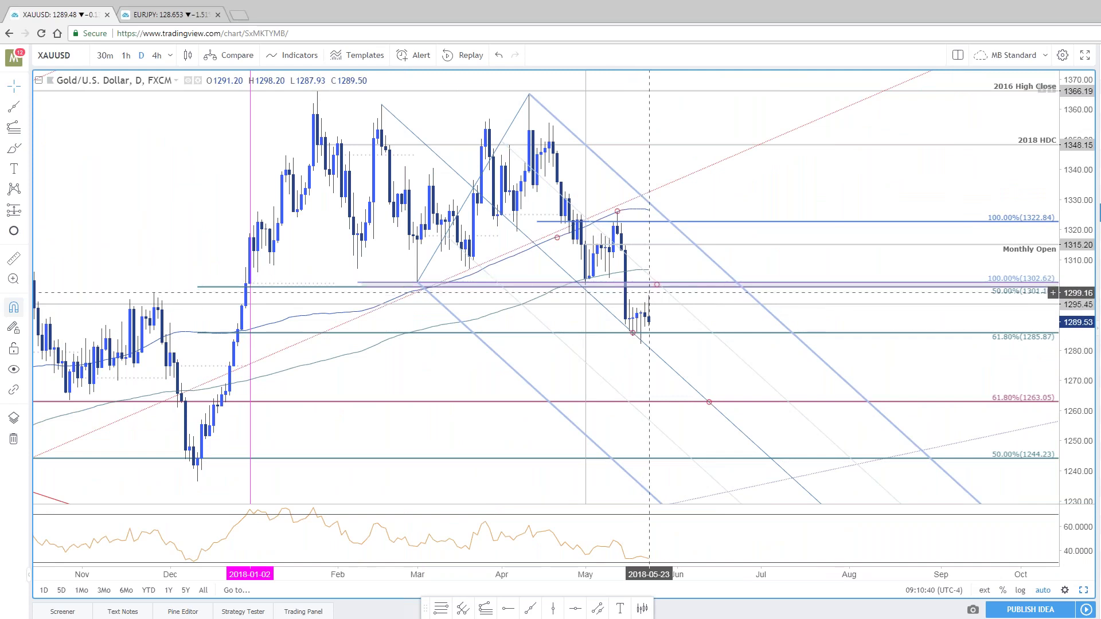
scroll(801, 486, down, 1)
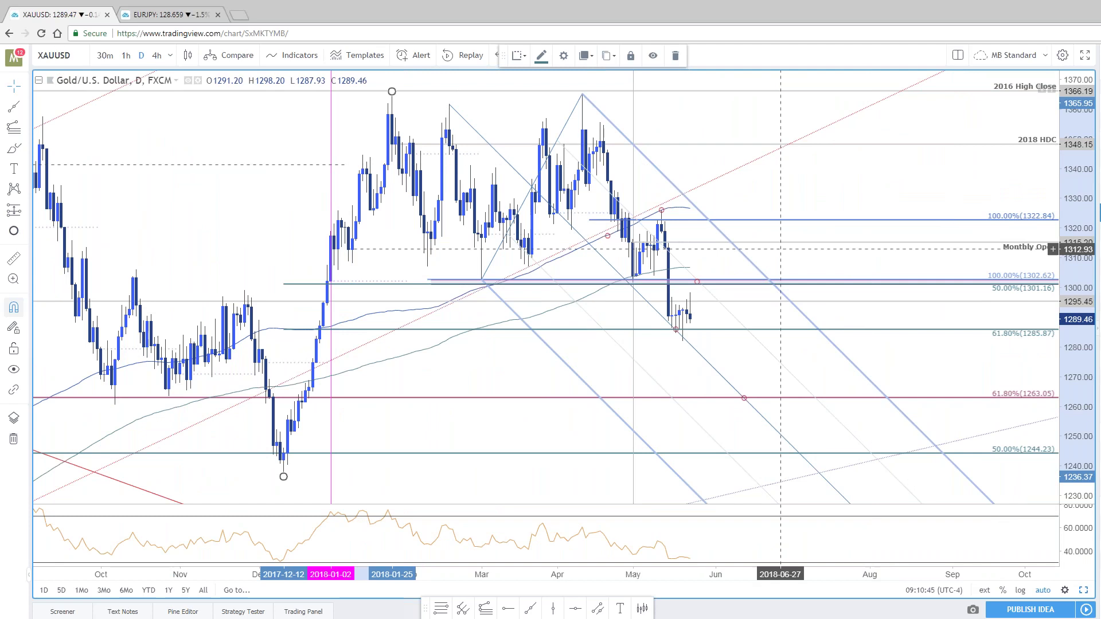
drag(756, 339, 892, 344)
Restore the two-chart layout so gold's 240-minute and daily charts sit side by side
right_click(1001, 590)
drag(736, 344, 470, 344)
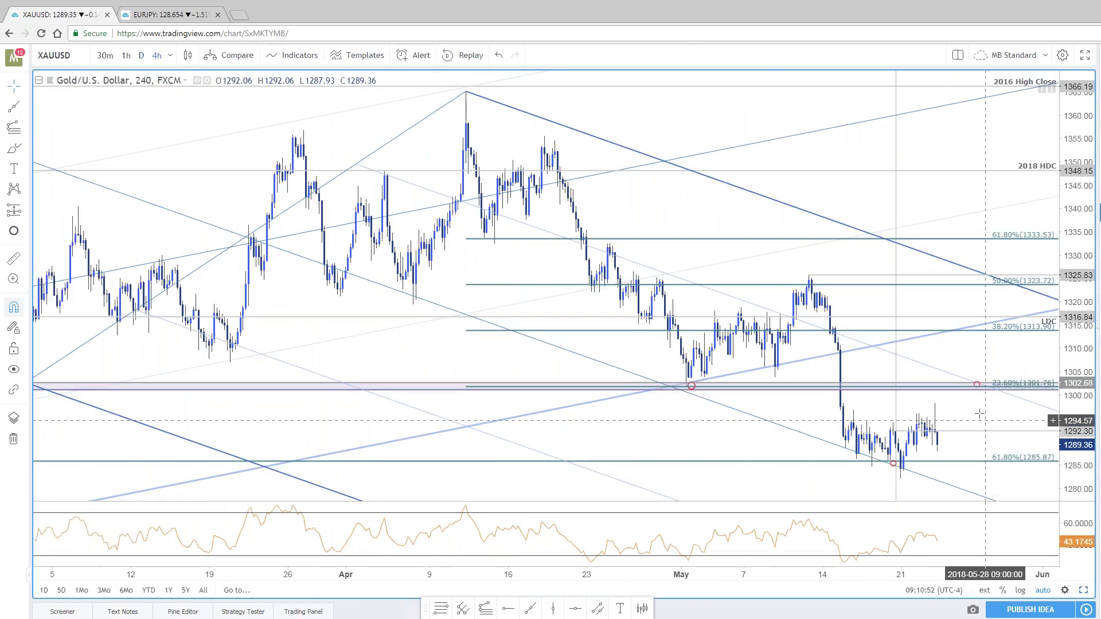
drag(985, 420, 821, 370)
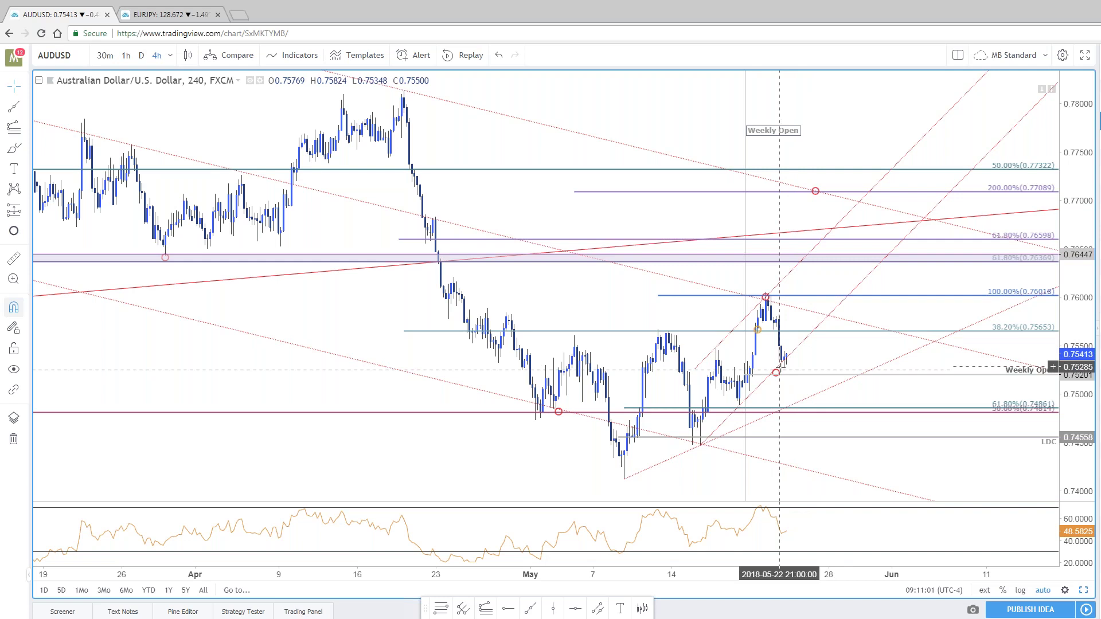
Examine the AUDUSD 240-minute chart's channel and Fibonacci levels around the weekly open and the late-May high
scroll(828, 372, up, 1)
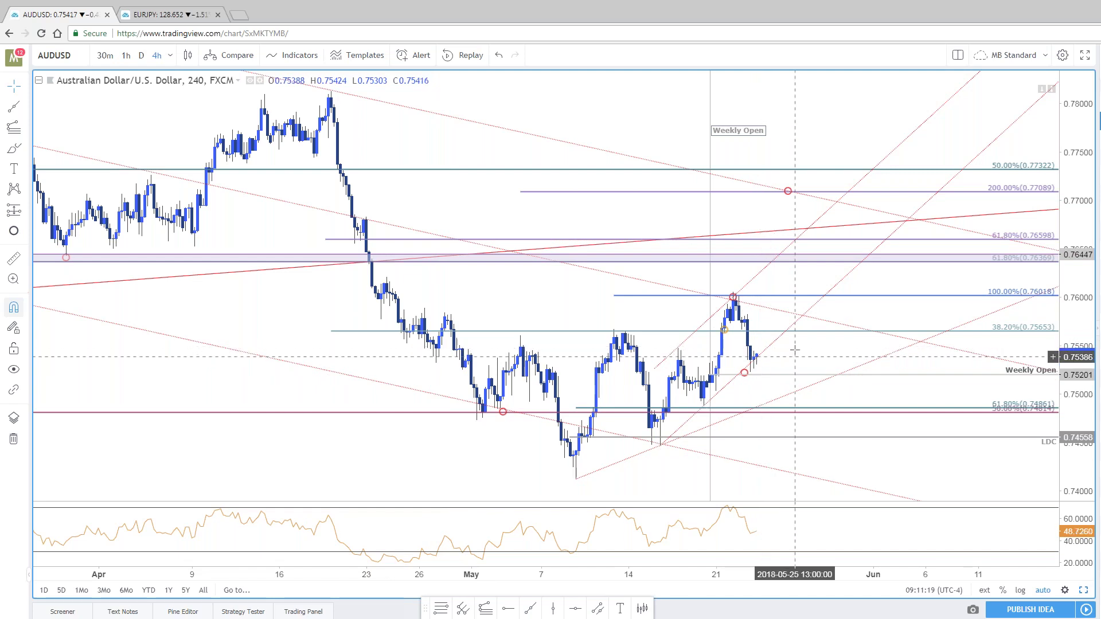
scroll(860, 516, down, 3)
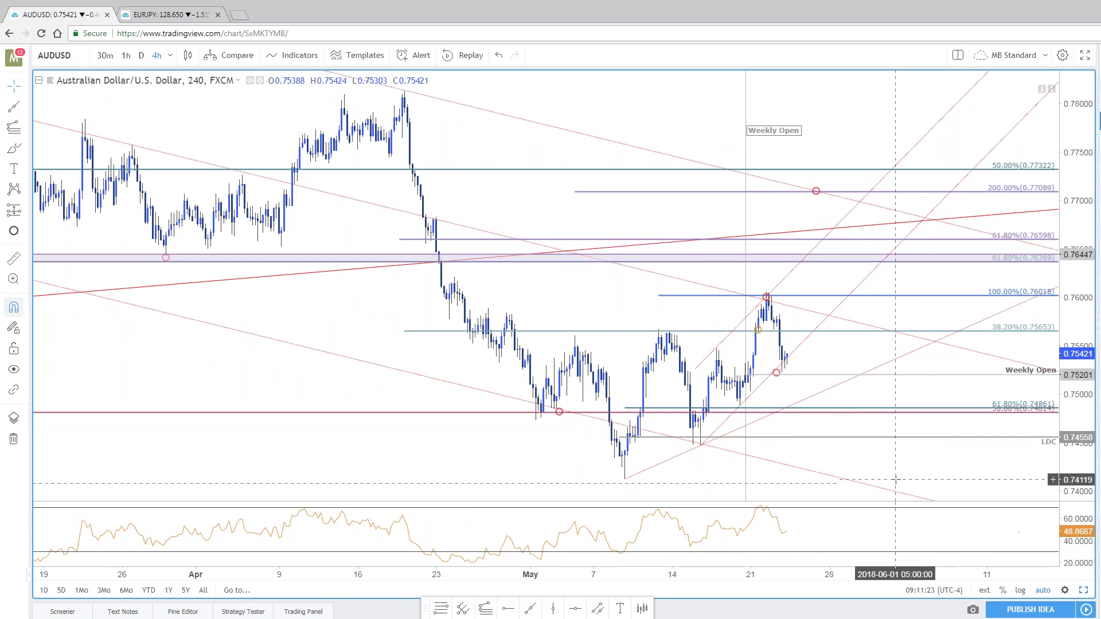
scroll(765, 493, up, 2)
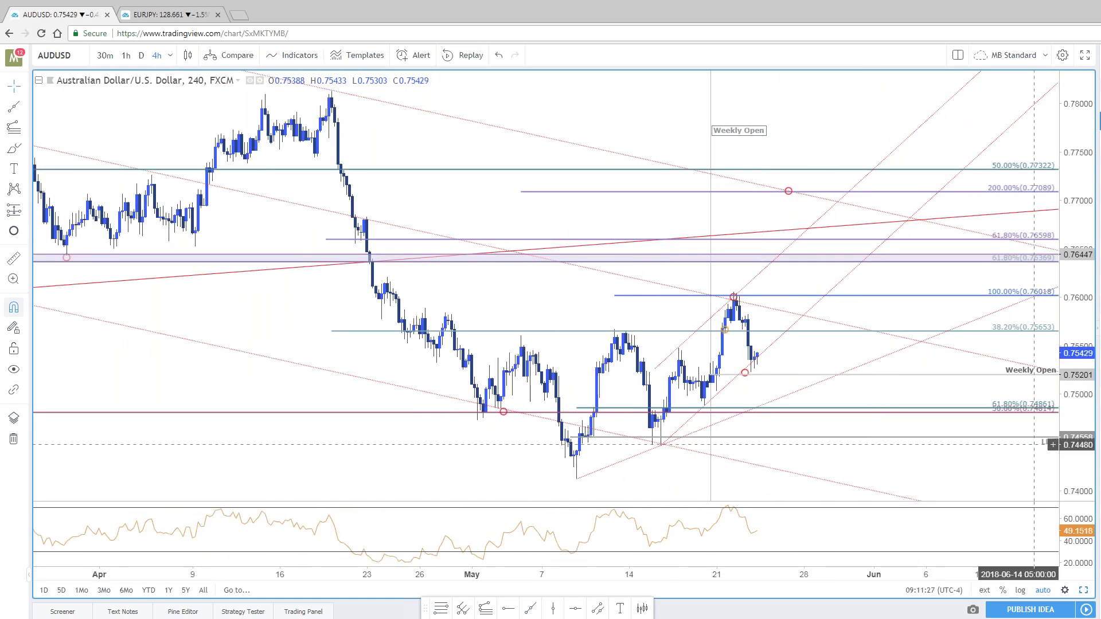
scroll(874, 293, down, 2)
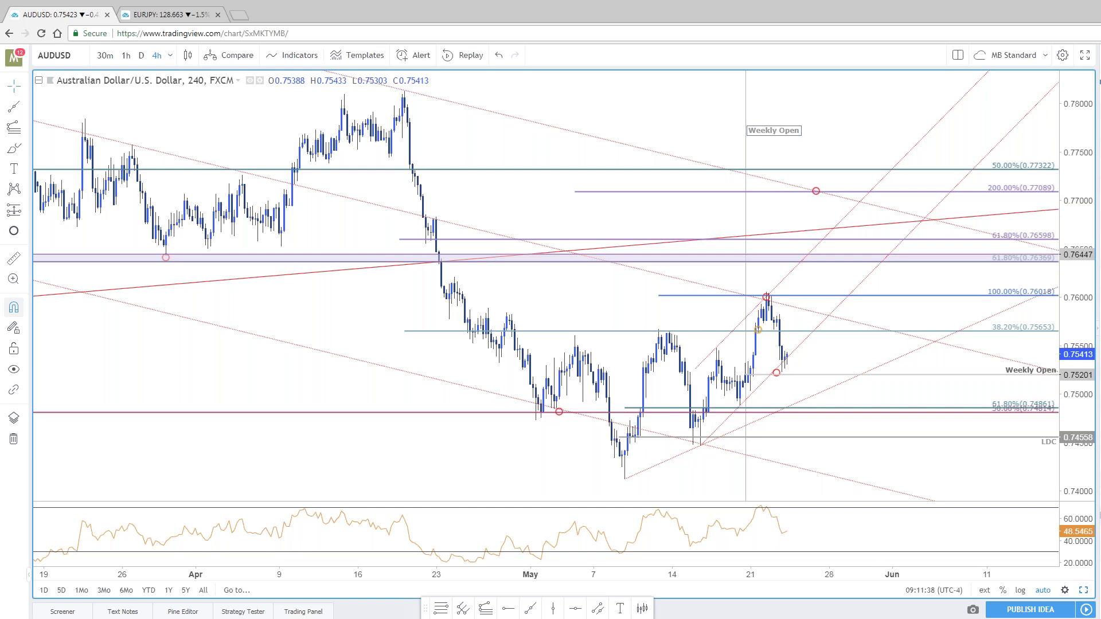
Switch the 240-minute chart to SPX500 and examine the red circle where the ascending pitchfork's lower parallel meets the light-blue line
key(Down)
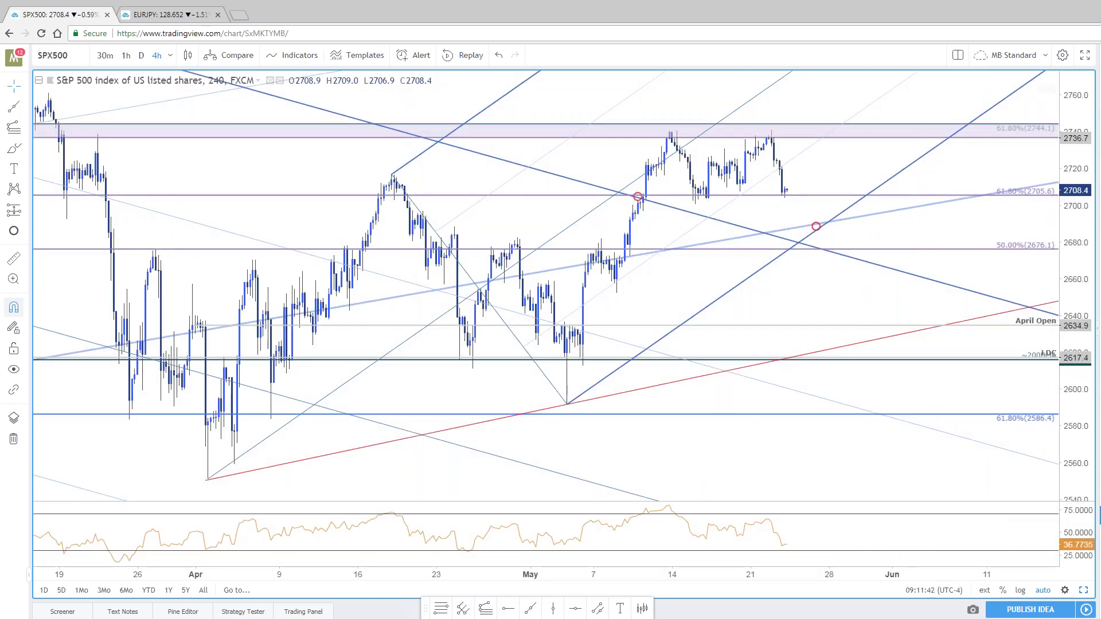
drag(993, 200, 1023, 247)
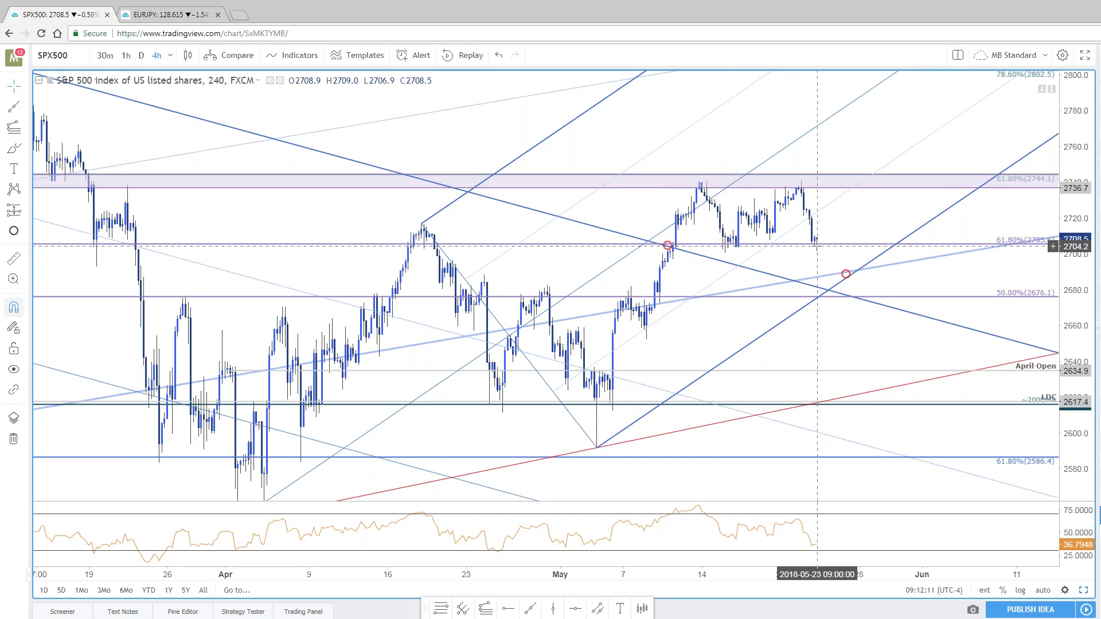
click(845, 275)
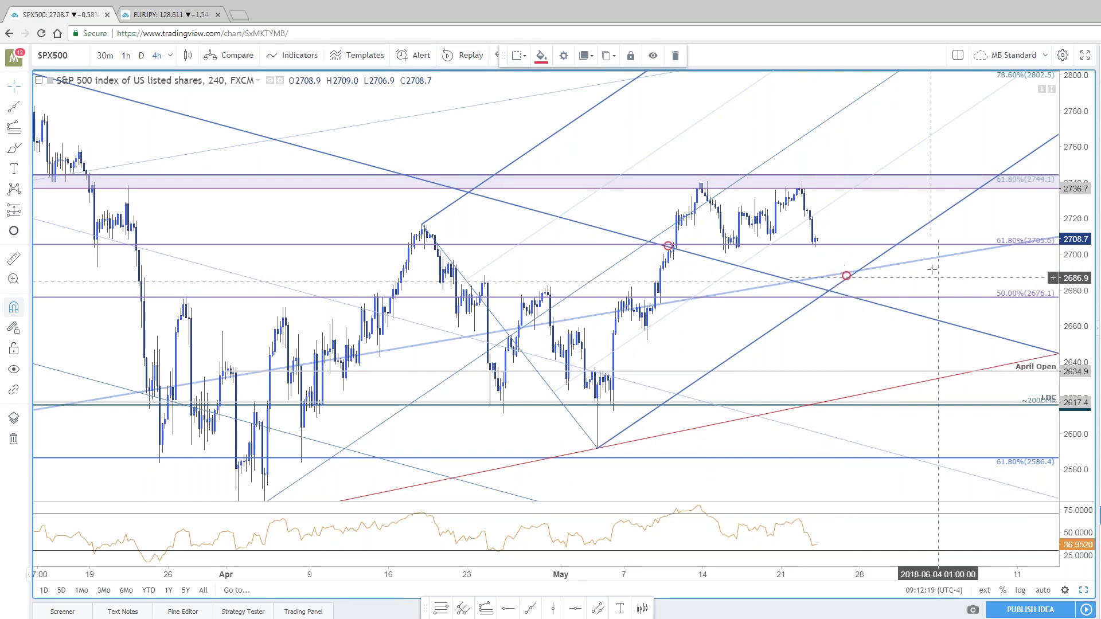
drag(932, 269, 923, 253)
scroll(925, 257, down, 1)
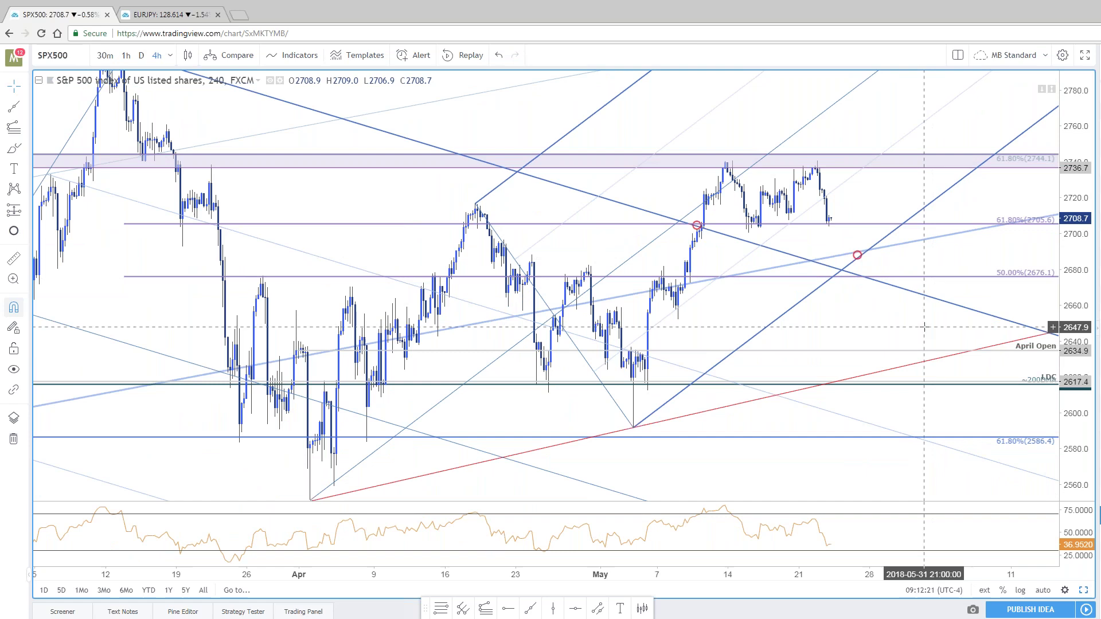
scroll(924, 327, up, 1)
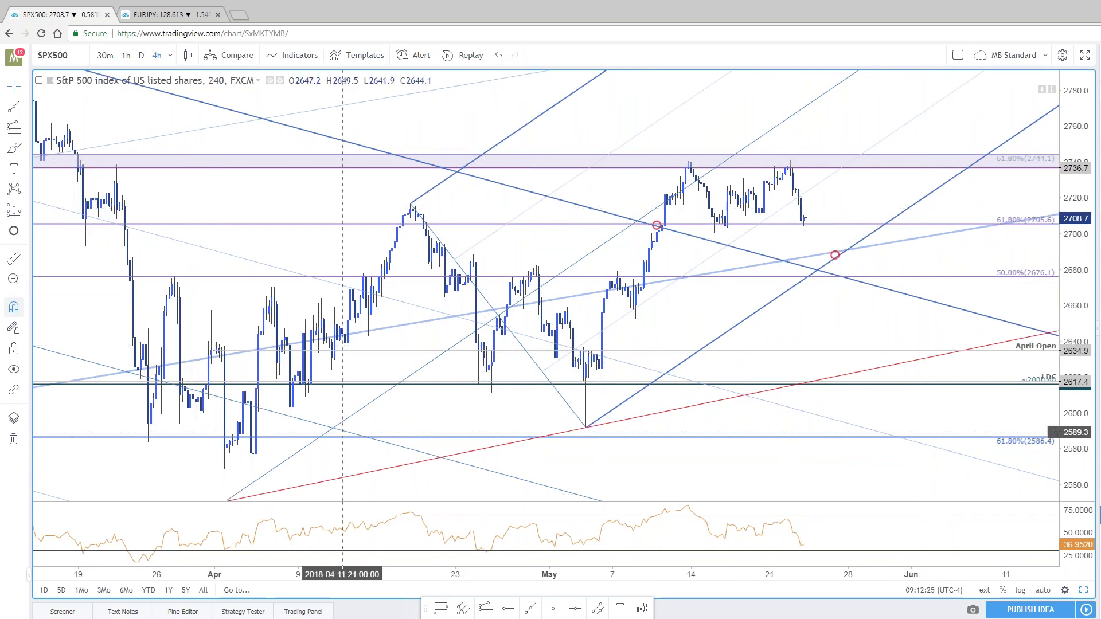
Try a Fibonacci retracement from the 2 April low to the 22 May high at 2740.8, with all levels coloured magenta
click(441, 610)
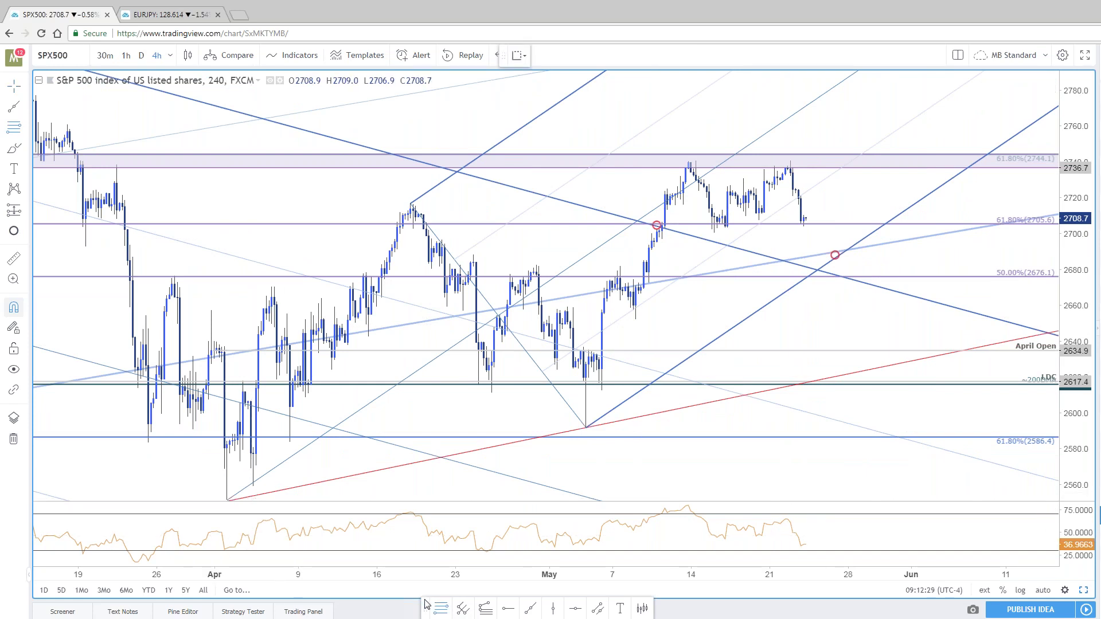
click(225, 500)
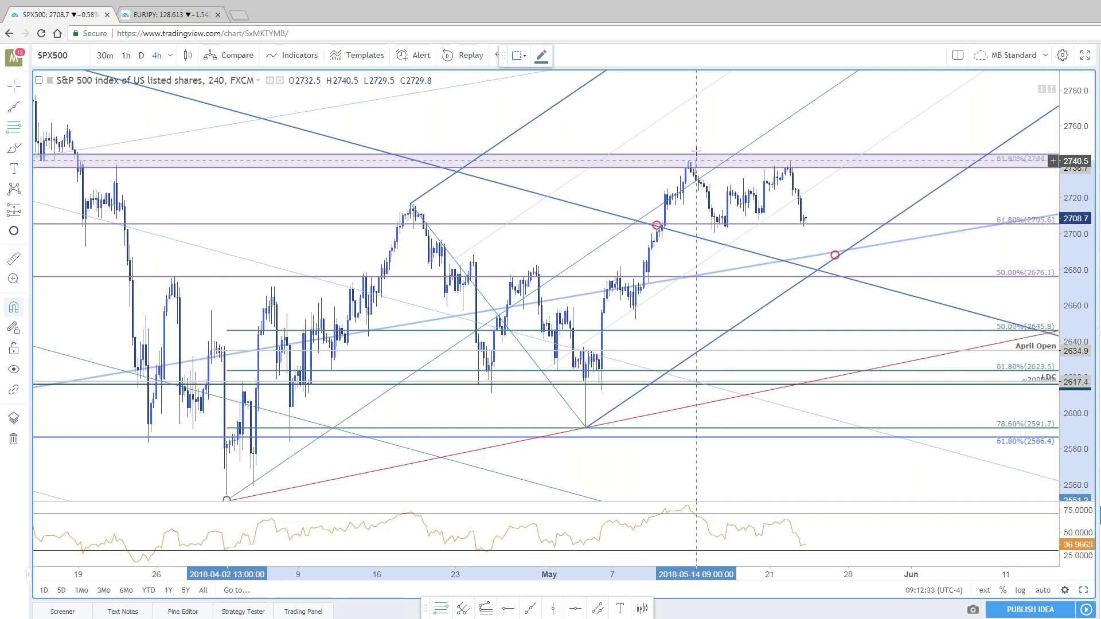
click(791, 153)
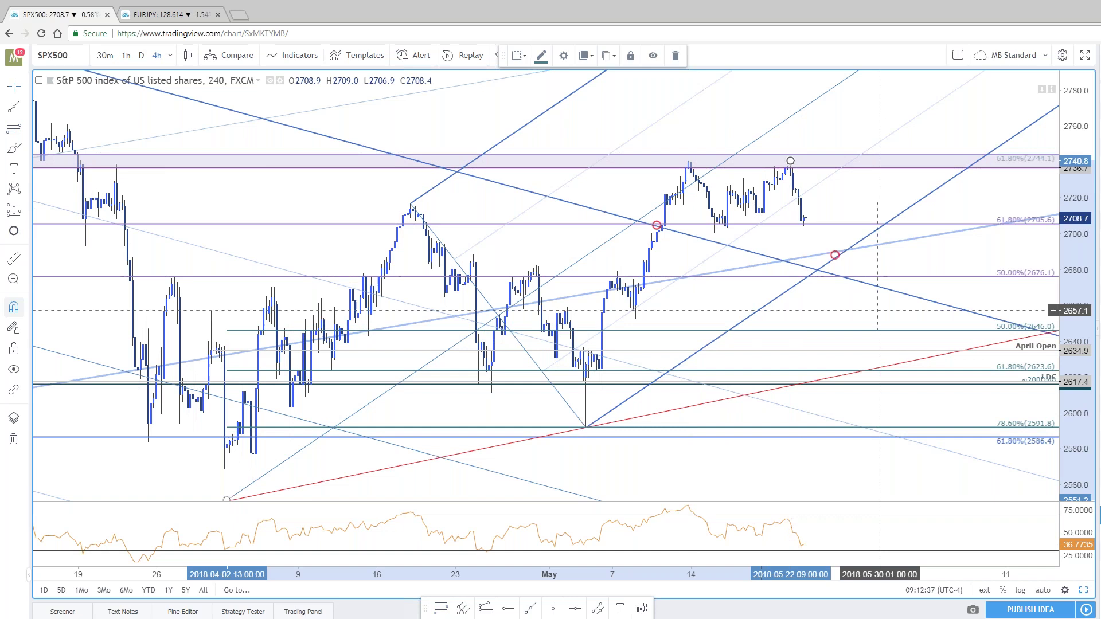
double_click(880, 331)
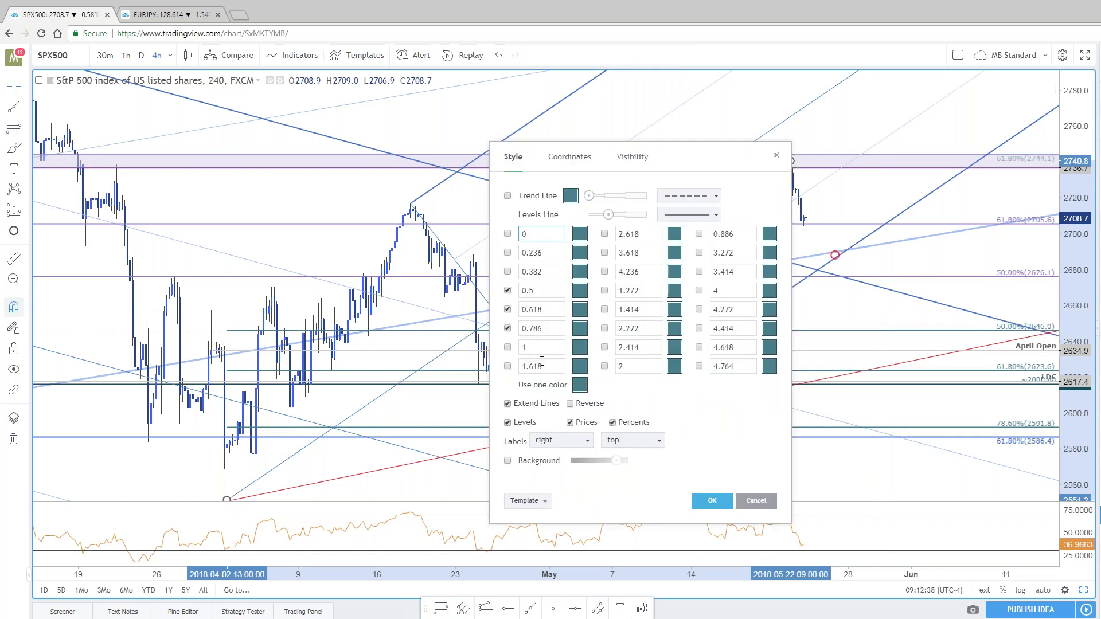
click(579, 385)
click(674, 418)
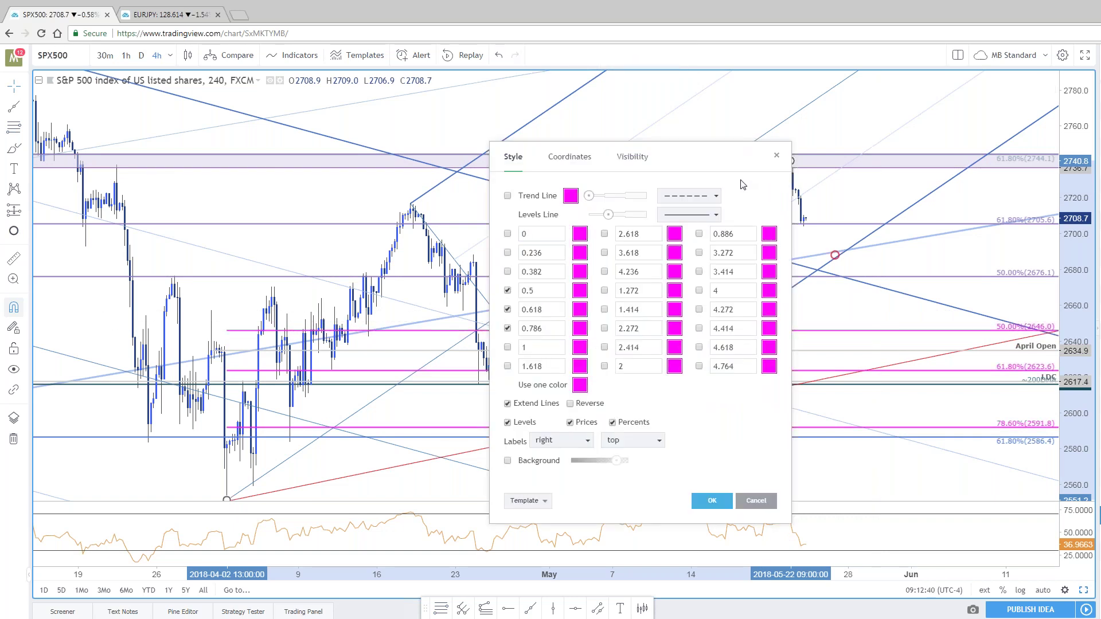
Try the retracement's 0.236 and 0.382 levels in place of 0.5, 0.618 and 0.786, discard the style changes and delete the retracement
drag(734, 164, 380, 110)
click(154, 237)
click(153, 256)
click(153, 200)
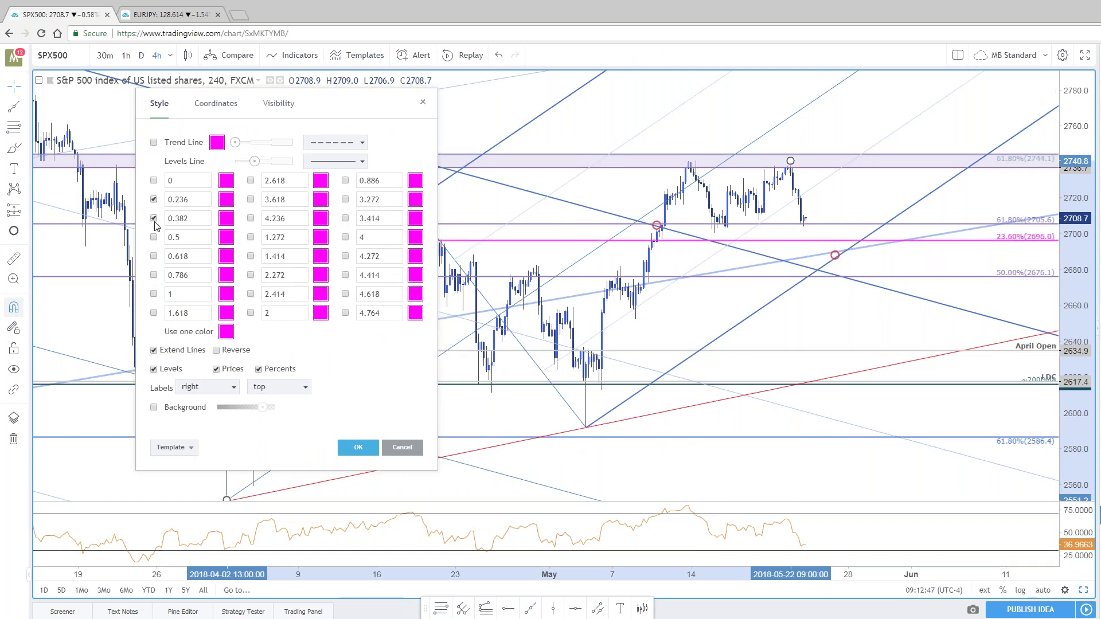
click(154, 218)
click(154, 200)
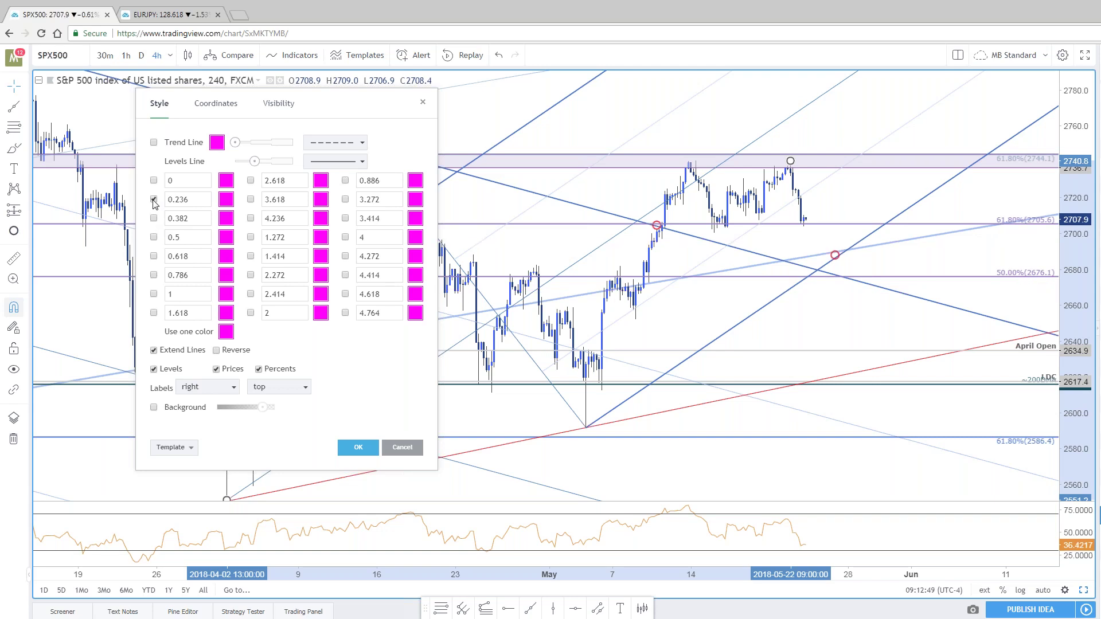
click(402, 448)
key(Delete)
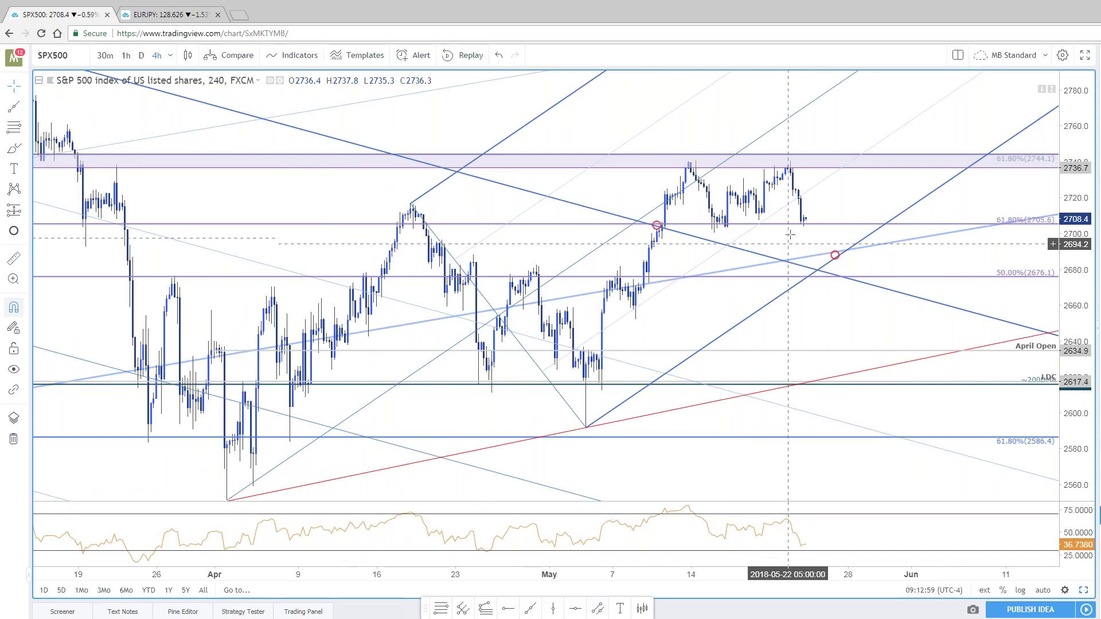
Draw a Fibonacci retracement on the SPX500 240-minute chart from the 16 May low at 2703.2 to the 22 May high at 2740.8
drag(791, 231, 748, 237)
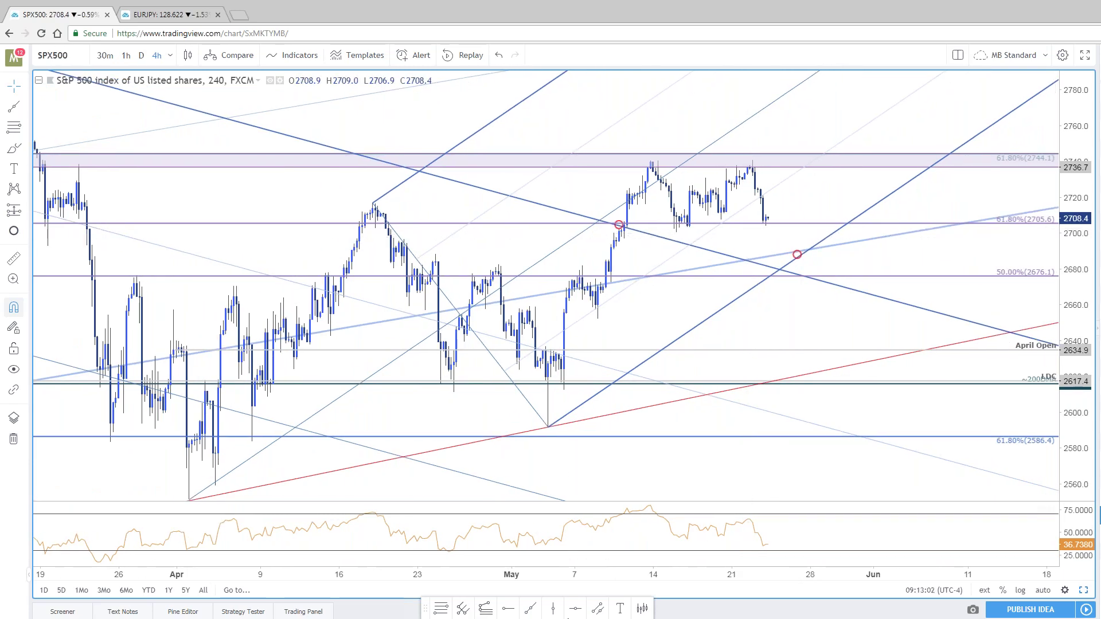
click(442, 610)
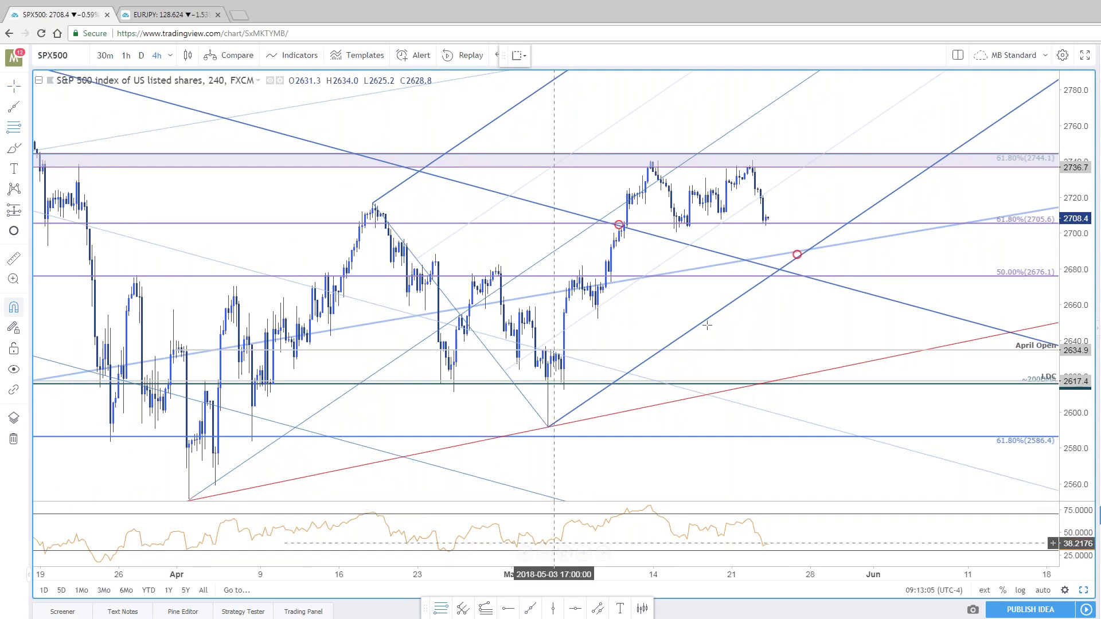
click(688, 228)
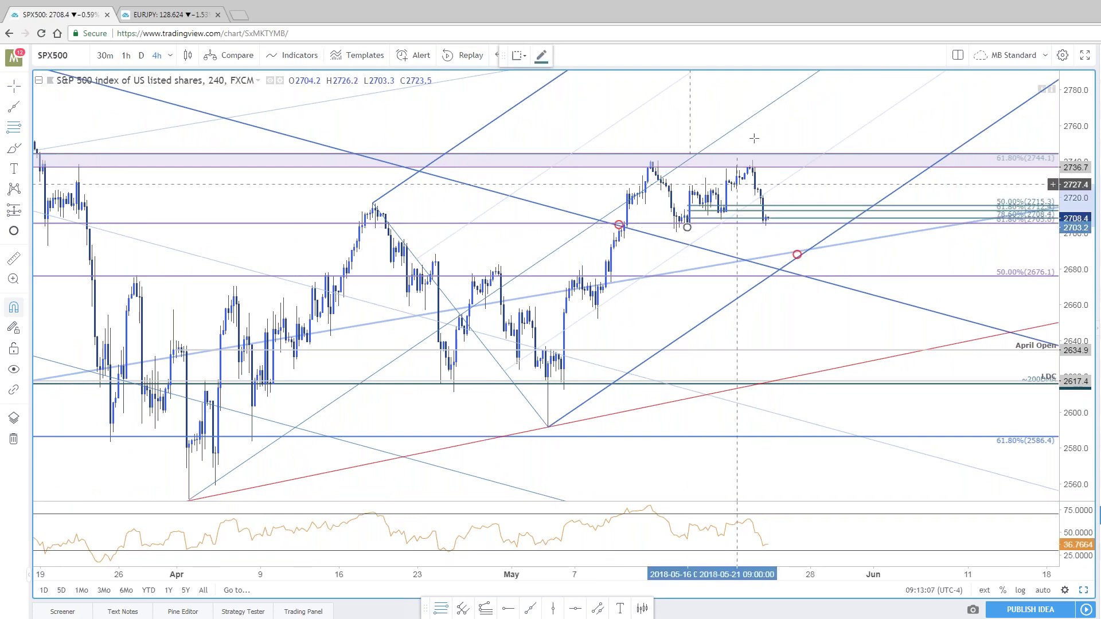
click(753, 160)
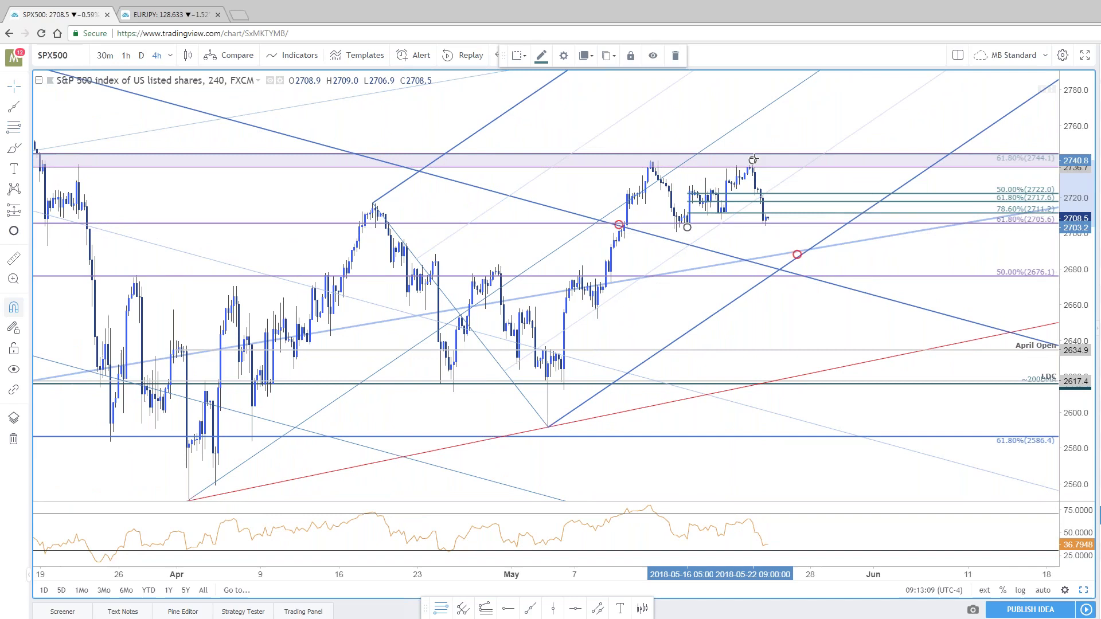
Enable the retracement's 2 level and turn off its 0.5, 0.618 and 0.786 levels
double_click(794, 203)
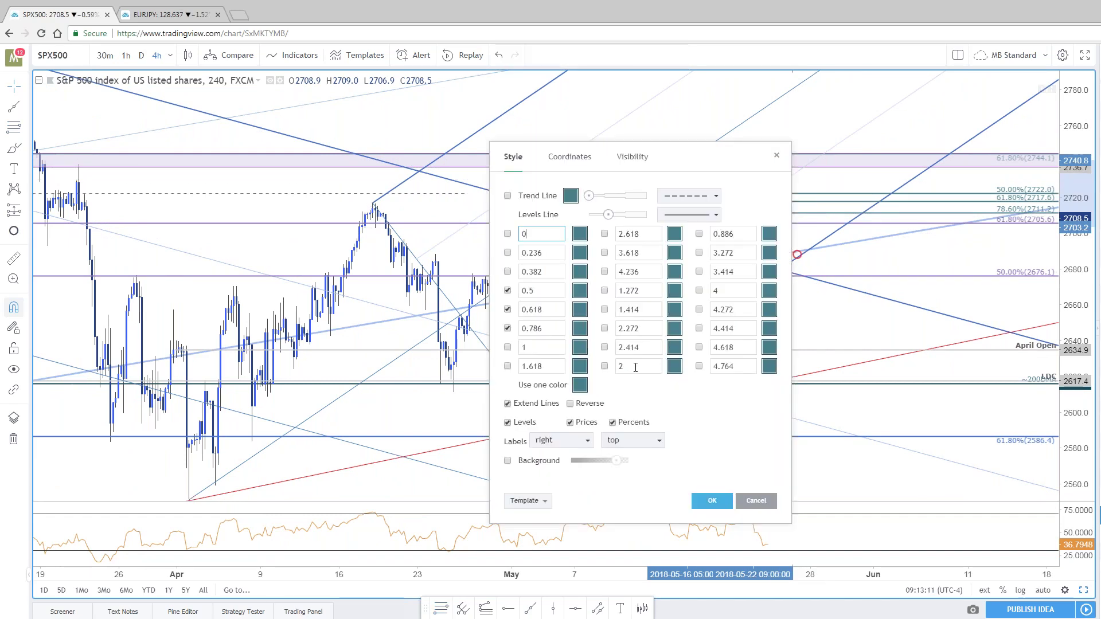
click(605, 366)
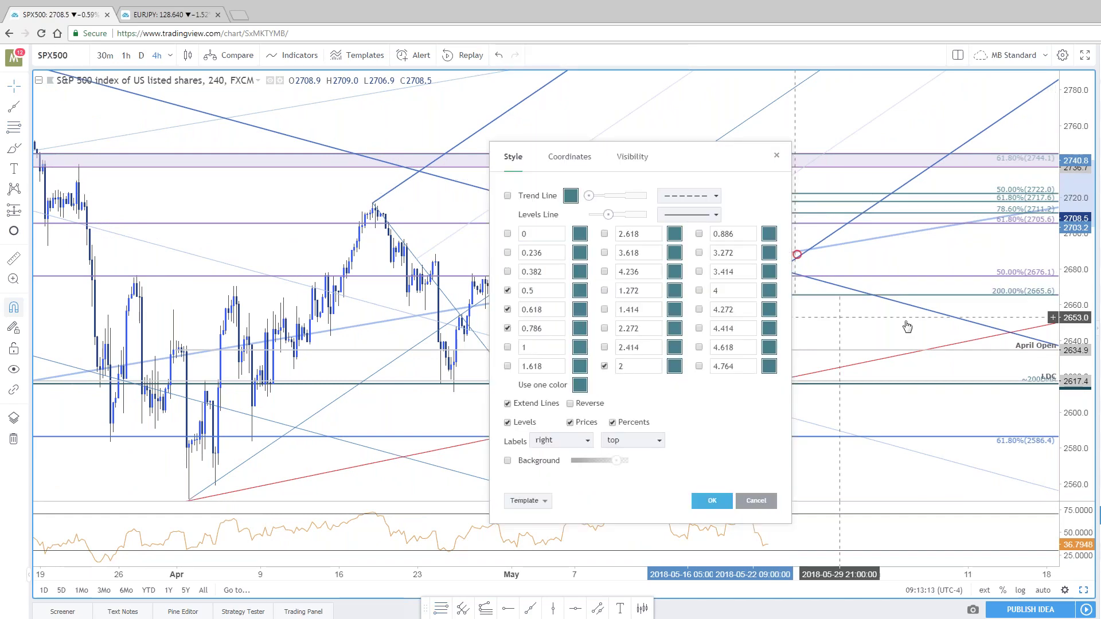
click(508, 328)
click(508, 309)
click(508, 290)
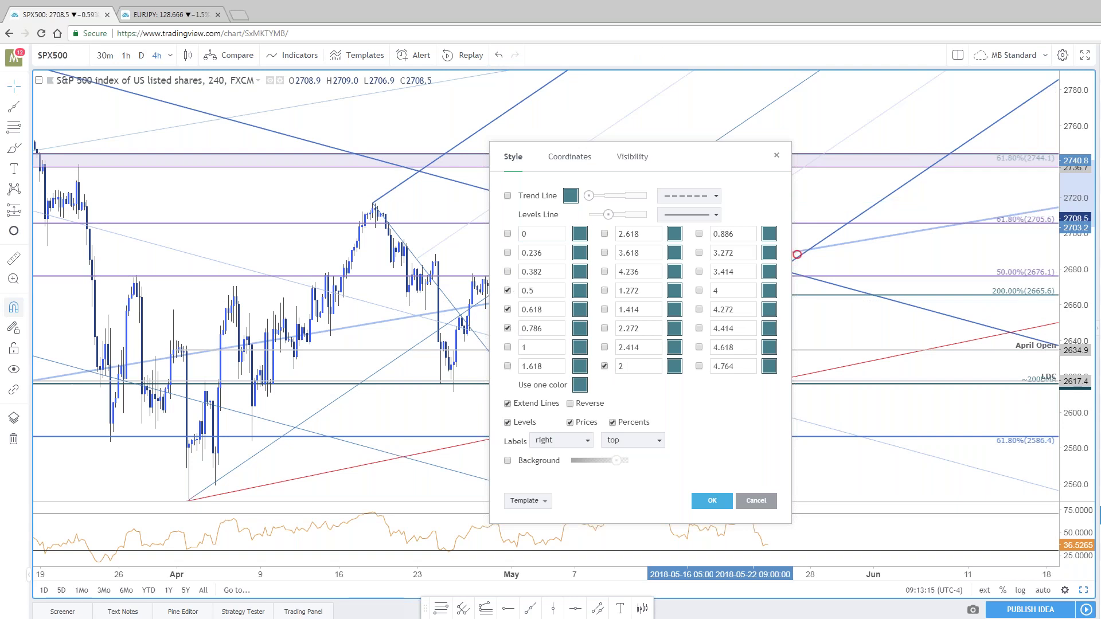
click(712, 501)
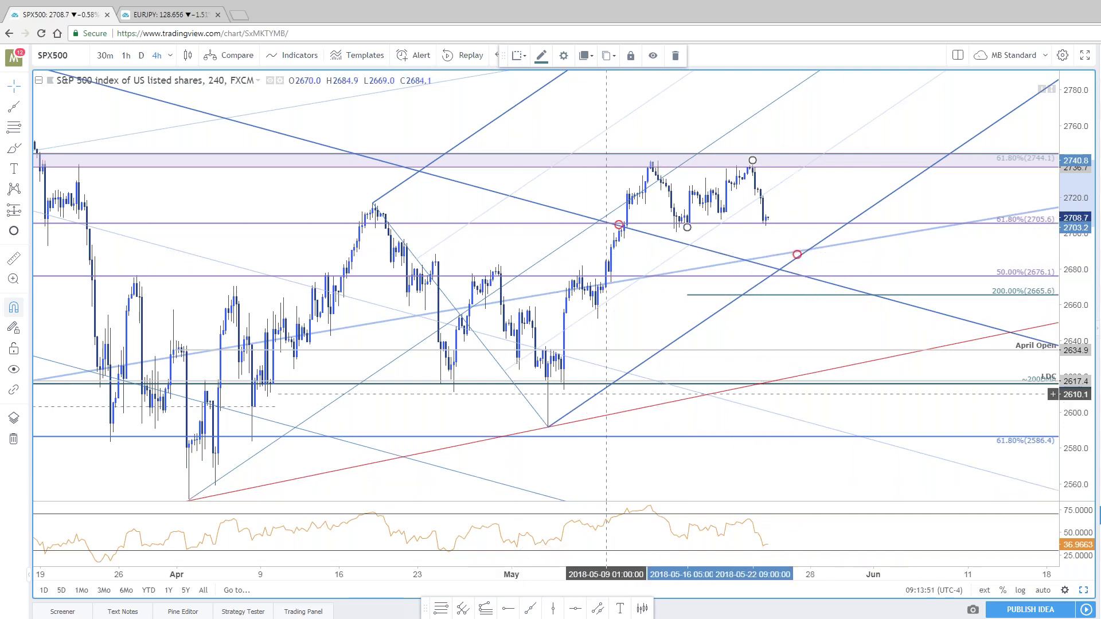
Try a copy of the ascending pitchfork slightly above the original, and delete the copy
click(554, 242)
drag(554, 241, 551, 226)
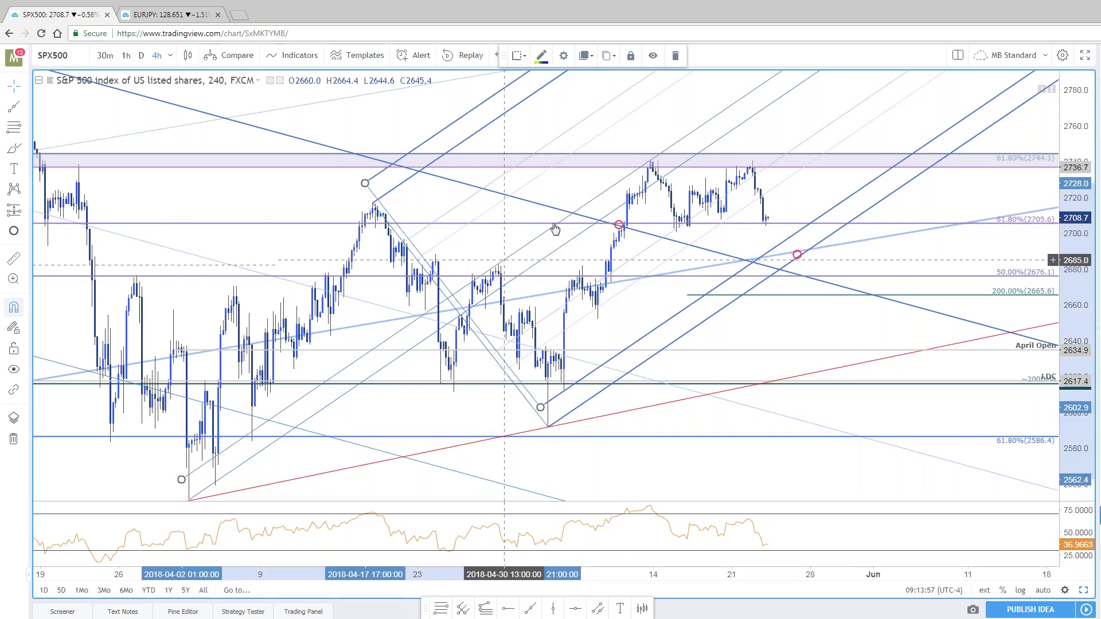
key(Delete)
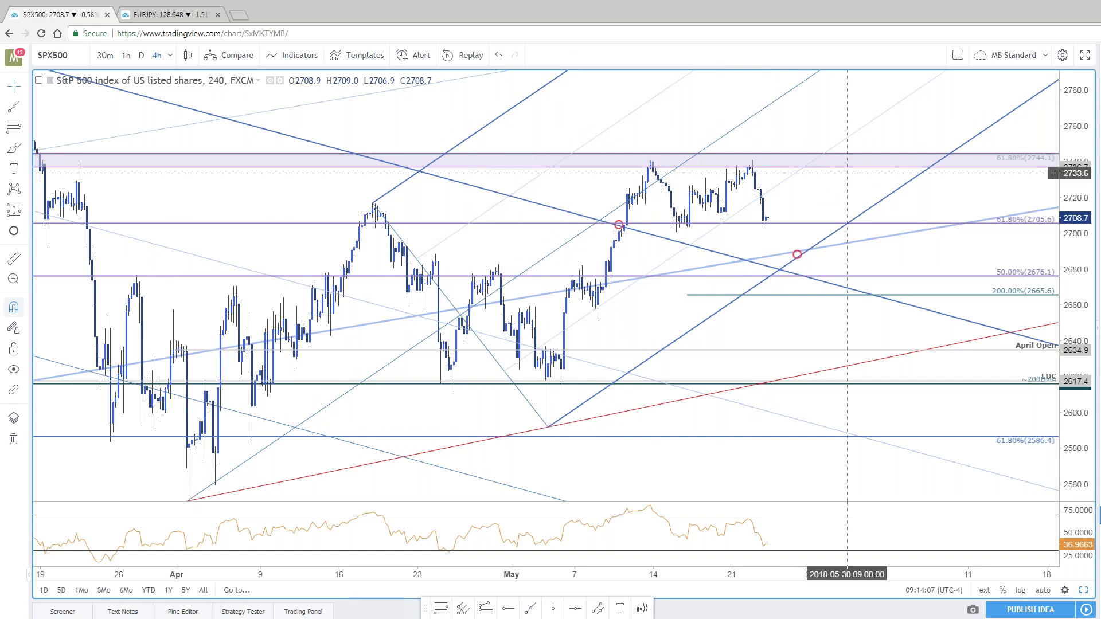
Restore the two-chart layout and examine the SPX500 daily chart's pitchforks and Fibonacci levels back to 2016
click(1084, 590)
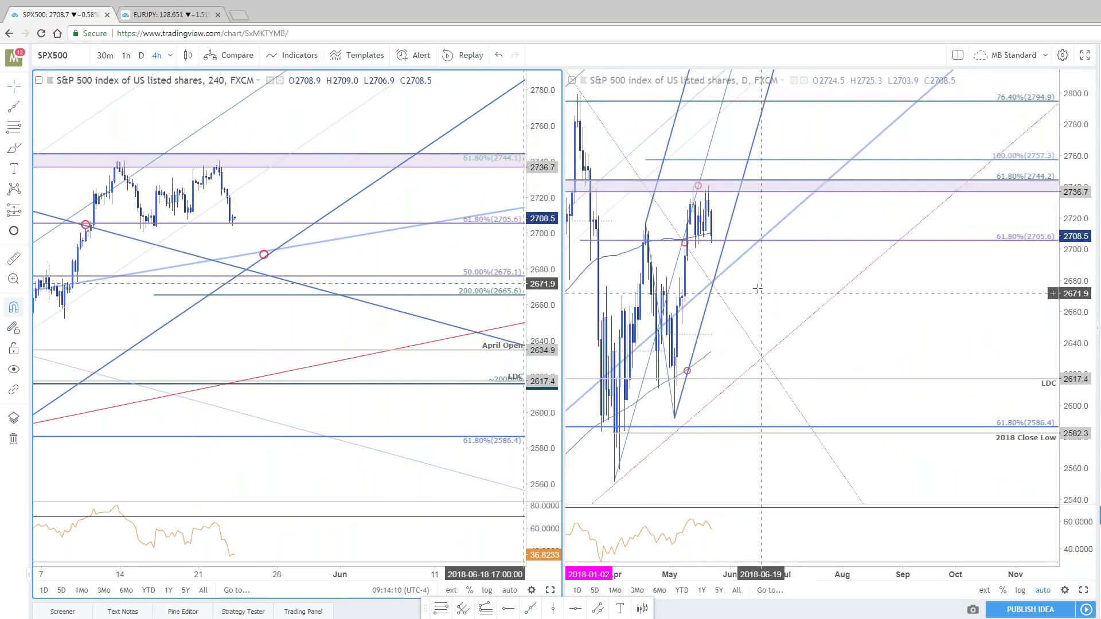
drag(758, 289, 924, 241)
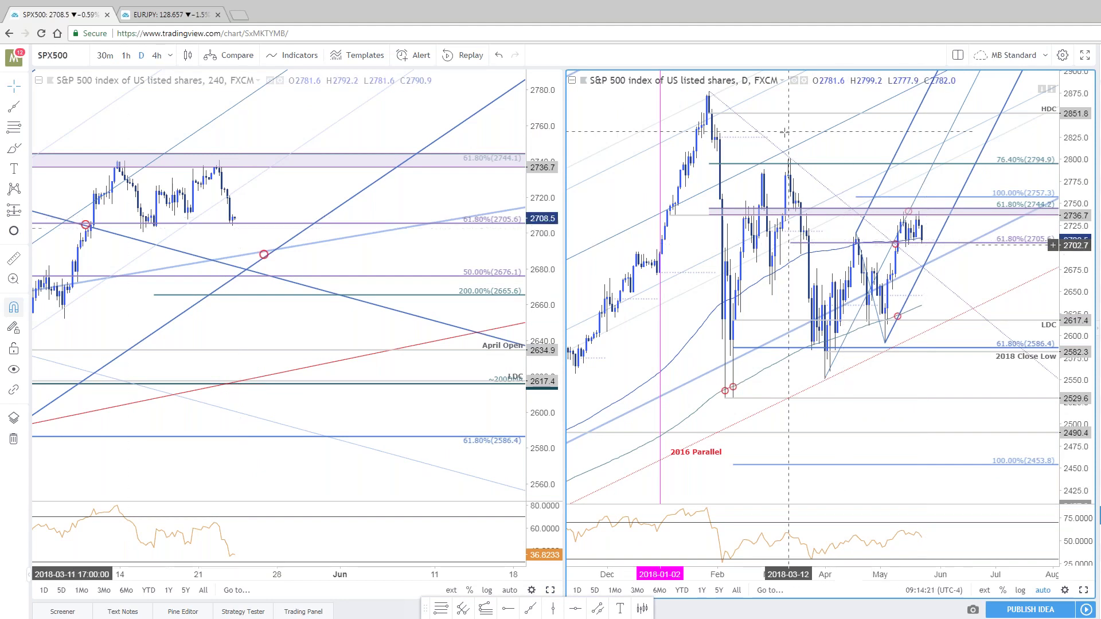
scroll(1053, 439, down, 3)
scroll(847, 439, down, 4)
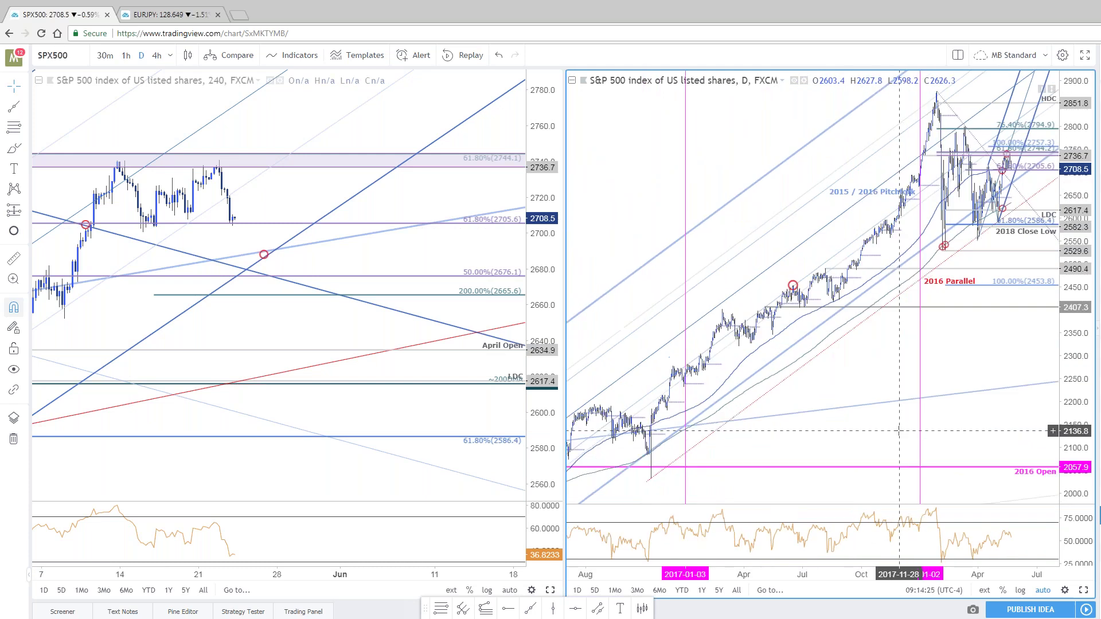
scroll(899, 430, up, 5)
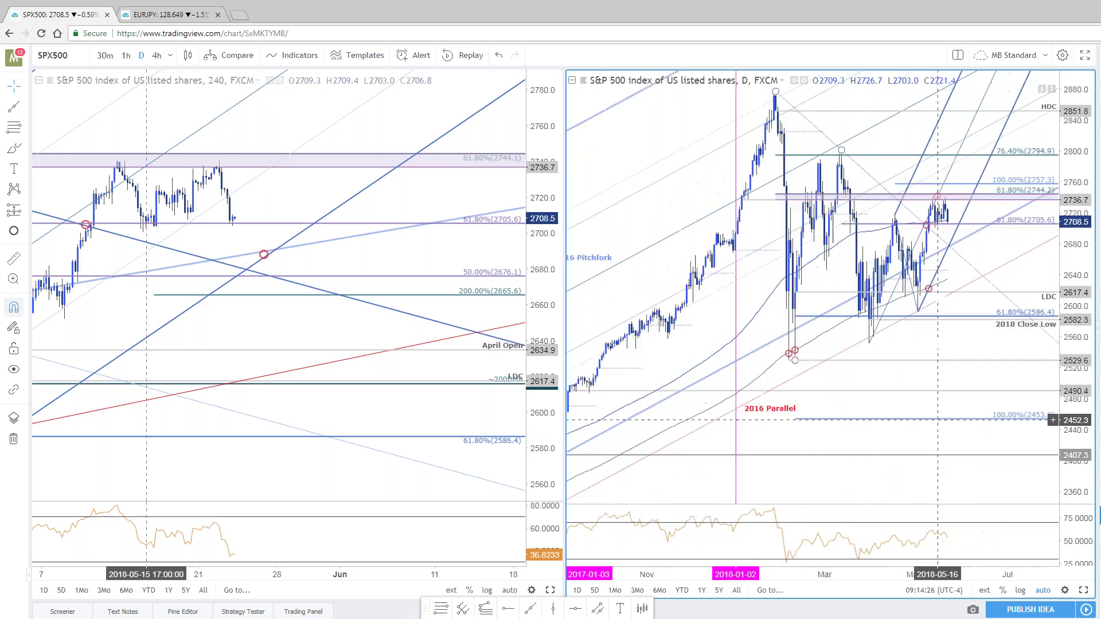
scroll(937, 421, up, 3)
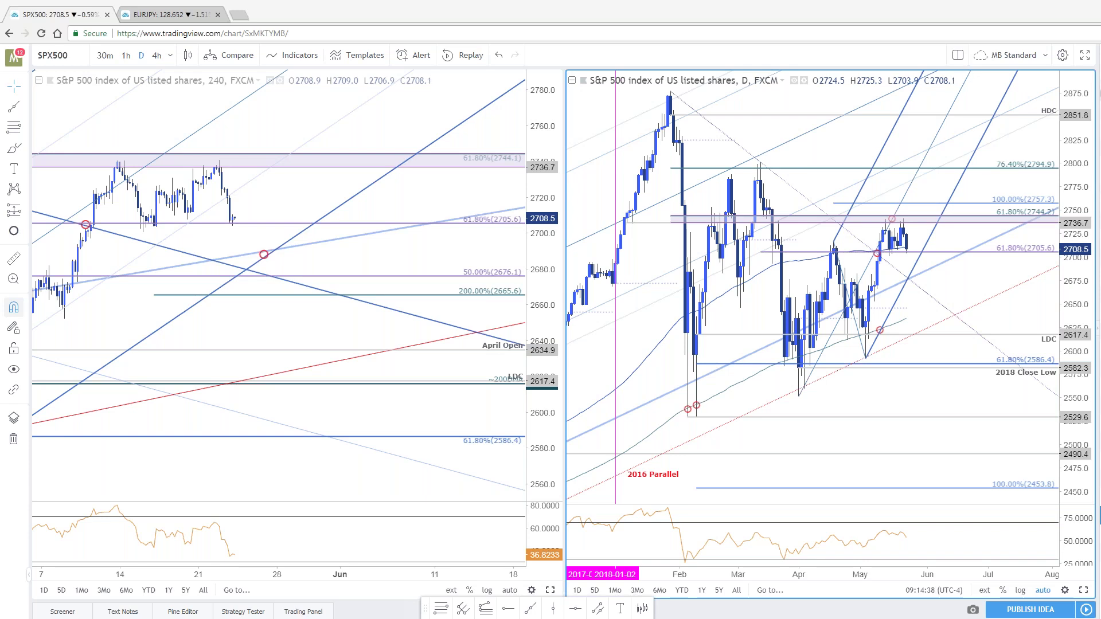
Load USDCAD in the charts, then switch to the SB Trade Desk site and read the USDCAD notes in the 5/21/2018 intraday update
click(1099, 111)
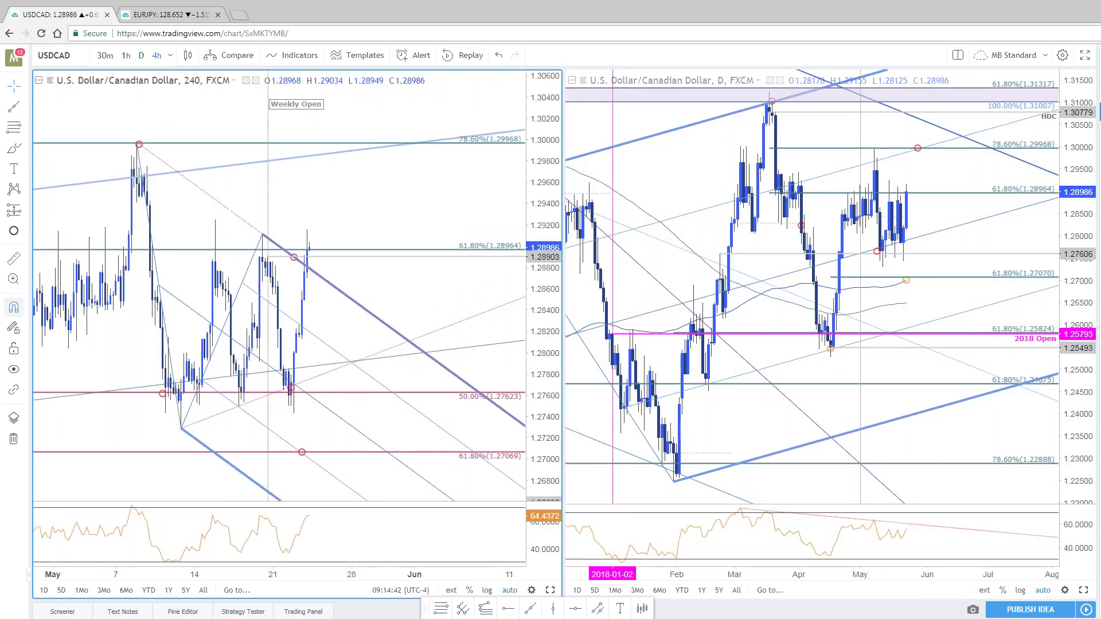
key(alt+Tab)
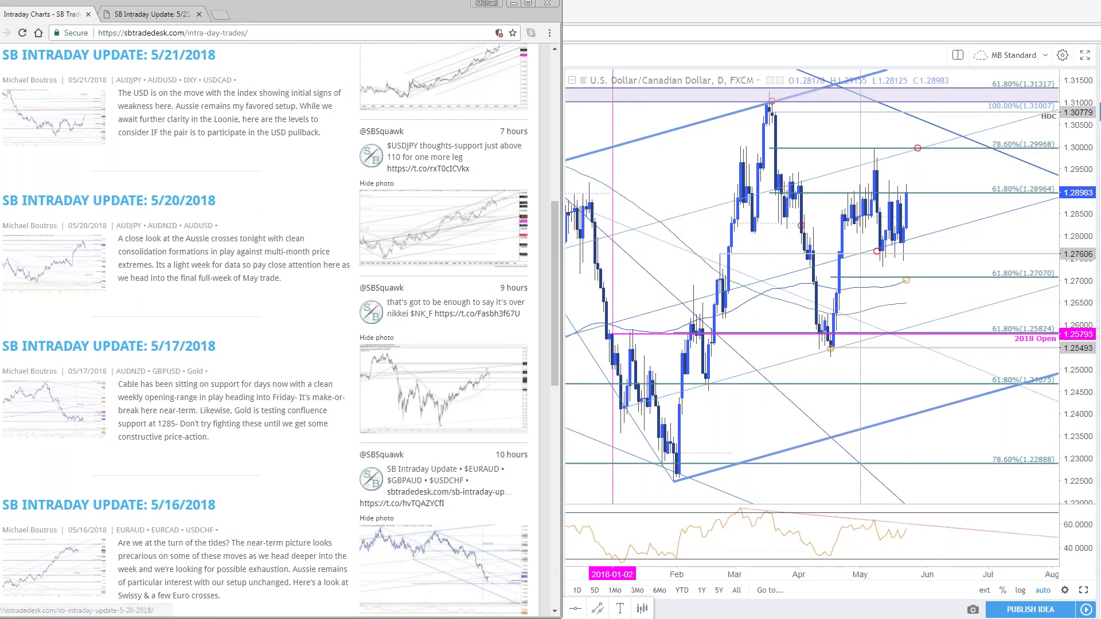
scroll(282, 305, up, 5)
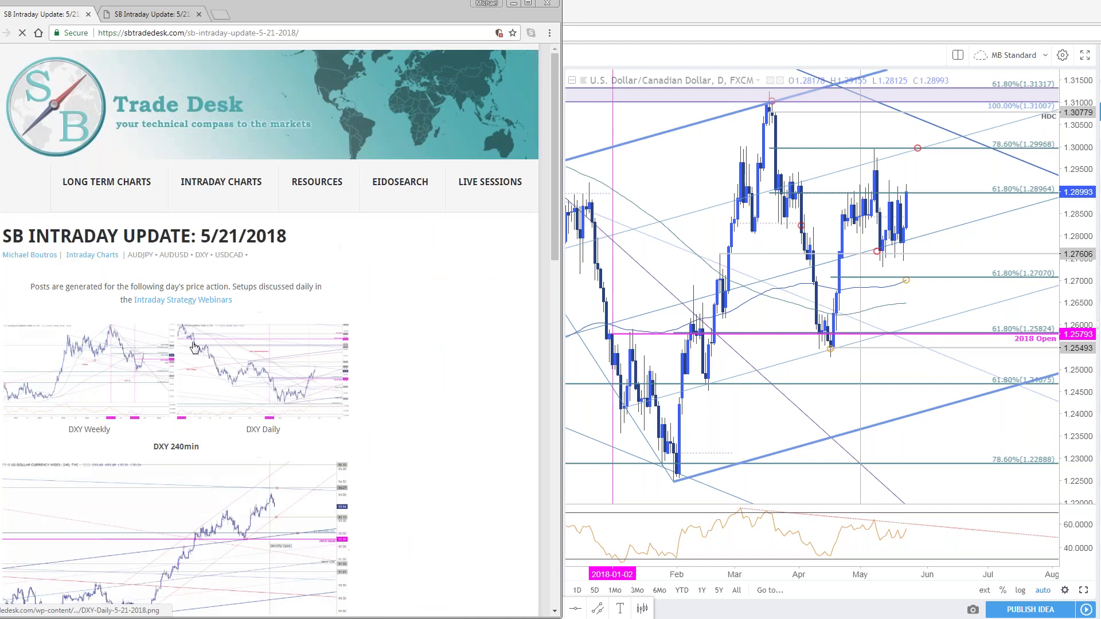
scroll(279, 354, down, 10)
scroll(279, 354, down, 15)
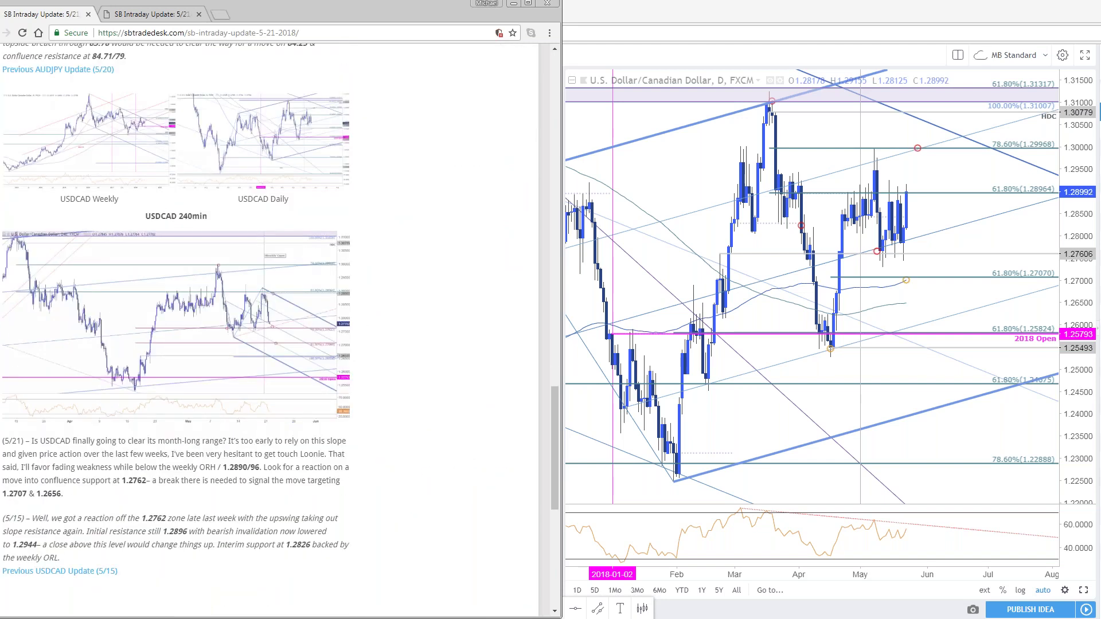
drag(282, 440, 94, 453)
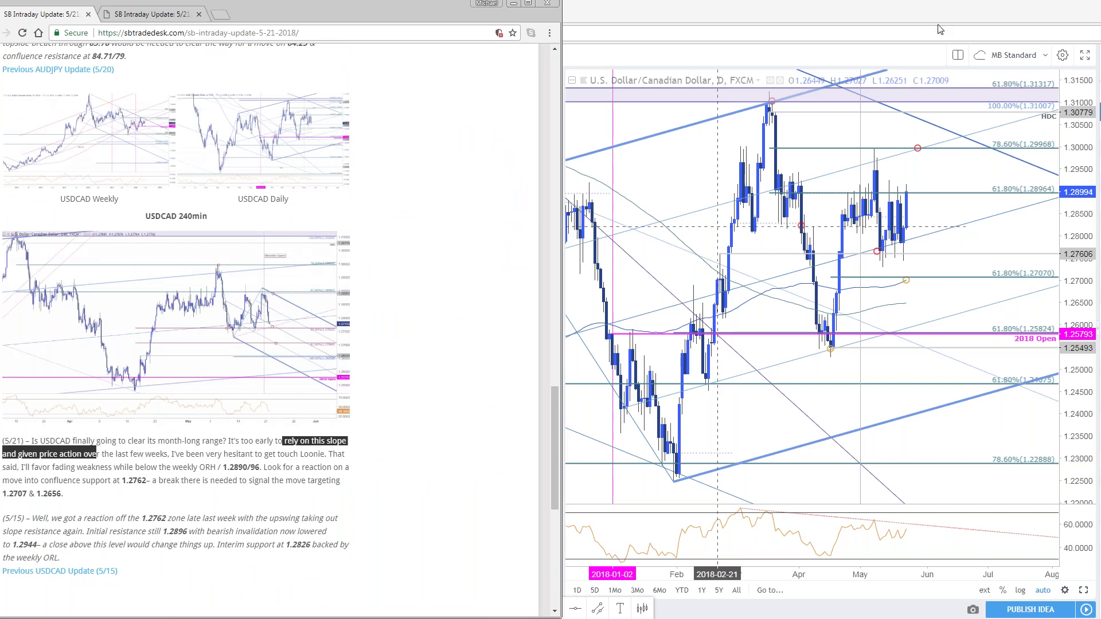
Return to TradingView, maximize the USDCAD 240-minute chart and delete the descending pitchfork starting at the 8 May high
click(676, 155)
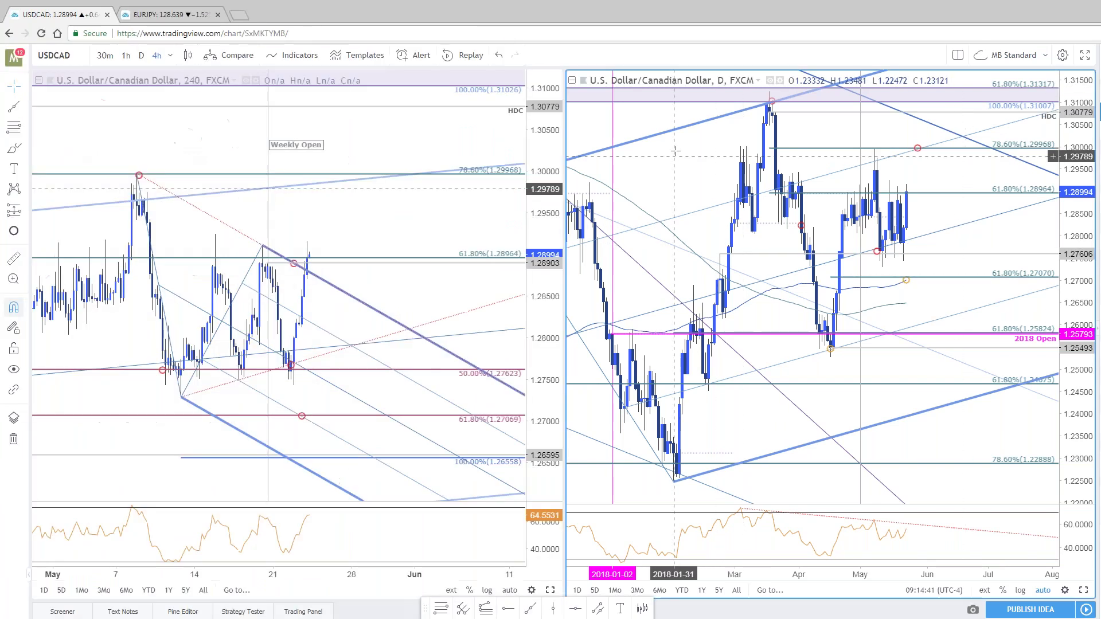
click(549, 590)
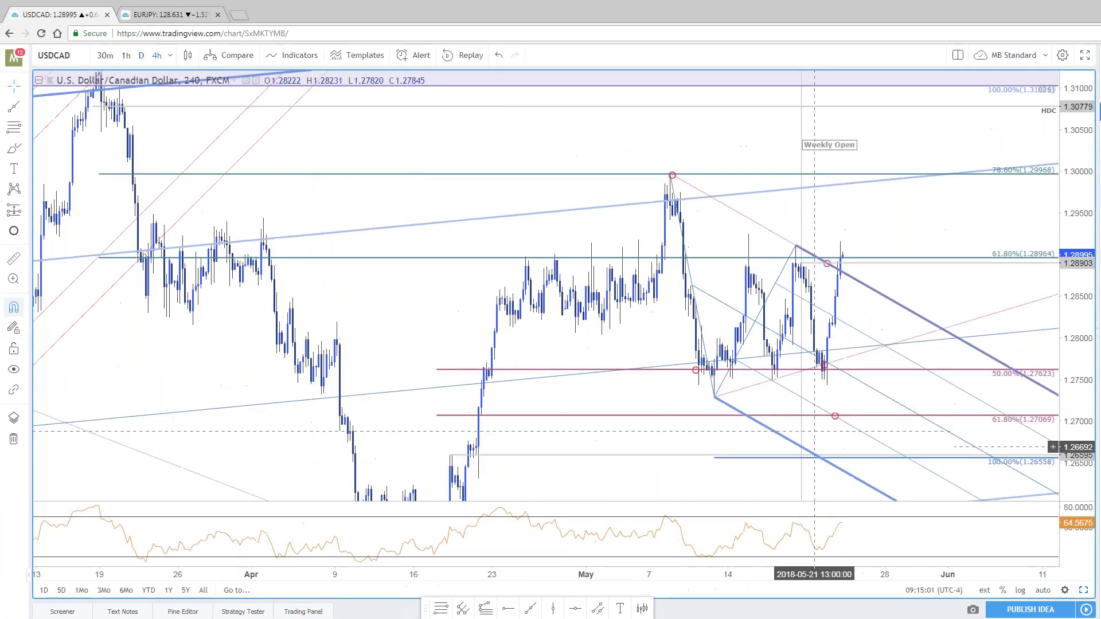
drag(954, 306, 934, 283)
scroll(933, 280, down, 4)
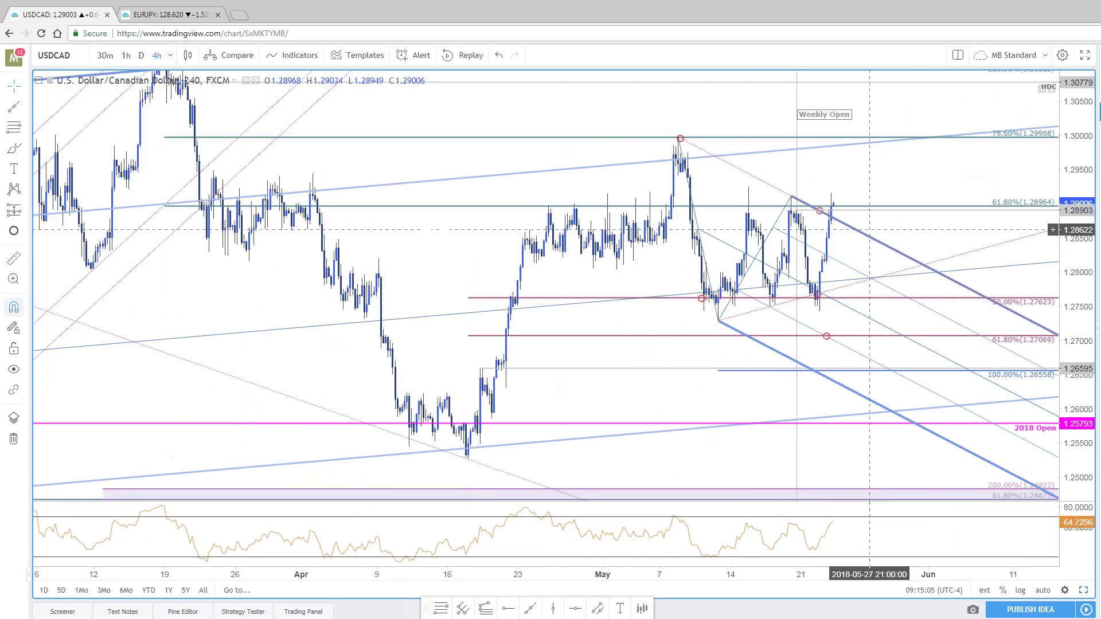
drag(874, 228, 857, 234)
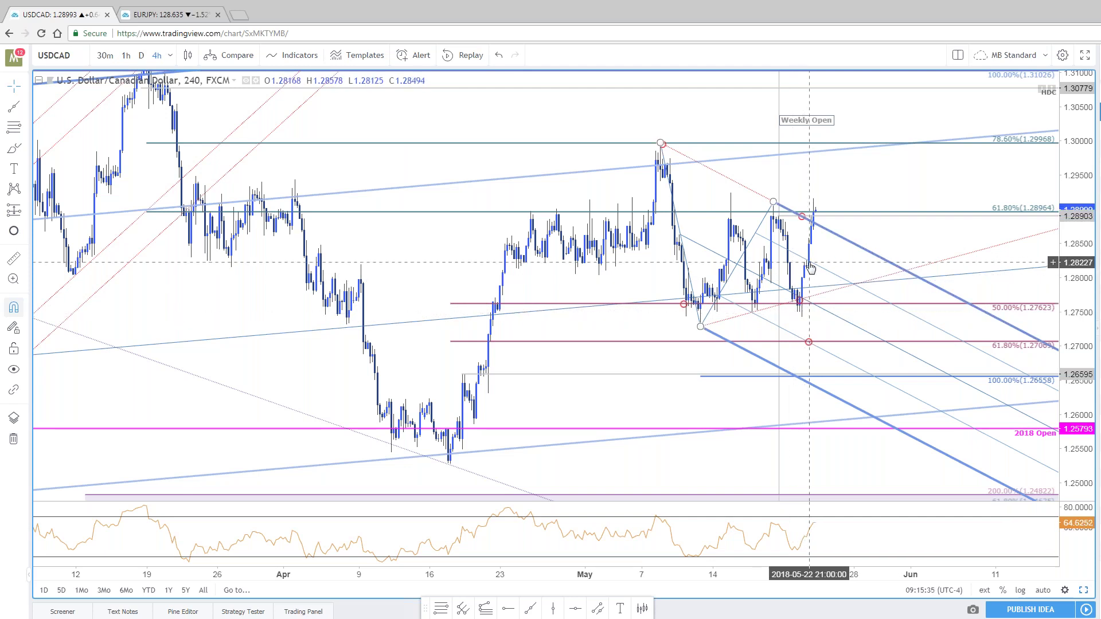
scroll(813, 272, up, 2)
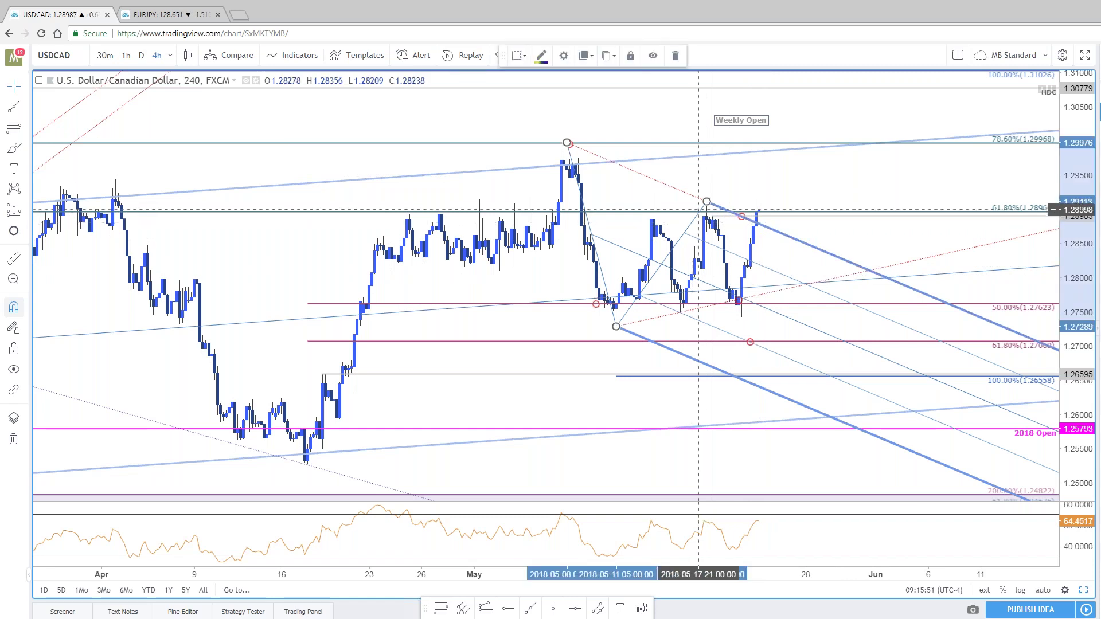
key(Delete)
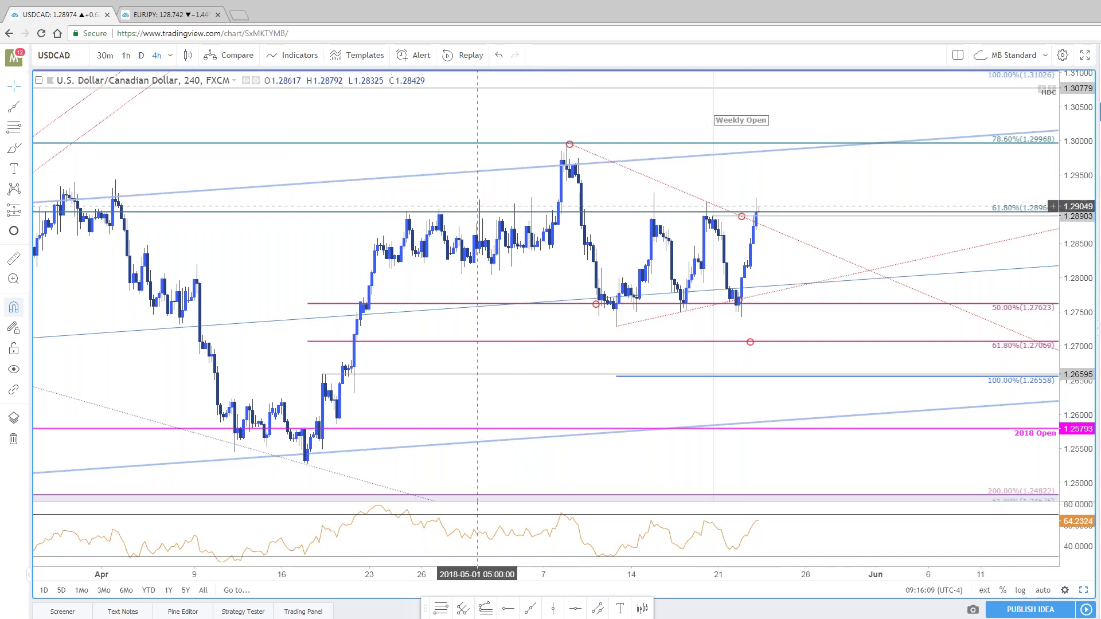
Examine USDCAD's 240-minute resistance levels, then restore the two-chart layout and inspect the daily chart with a compressed price scale
scroll(930, 255, down, 1)
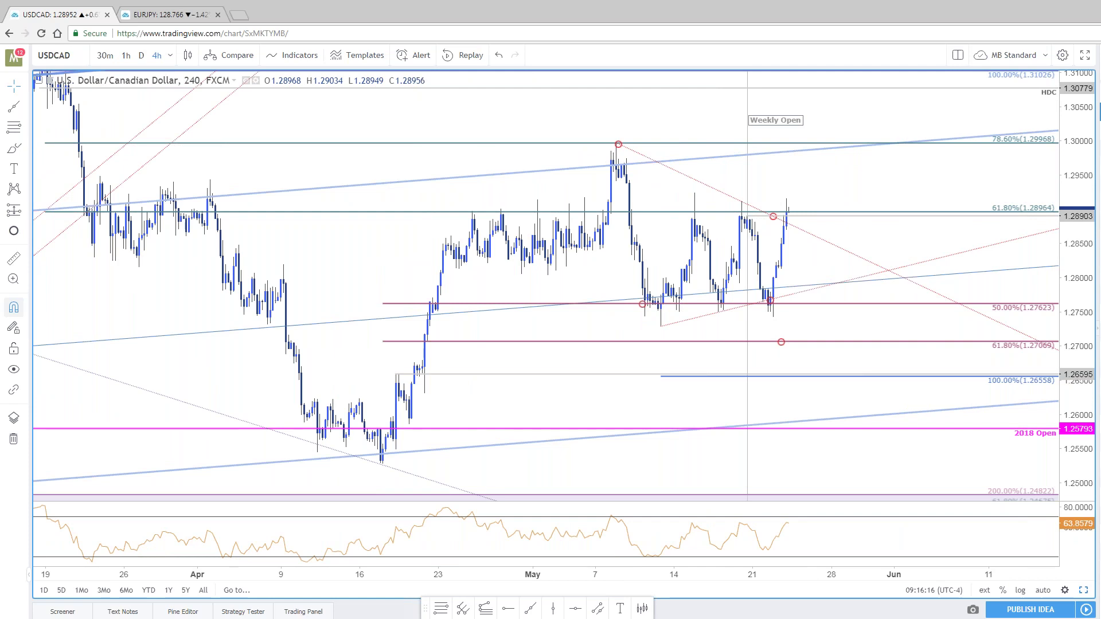
drag(904, 188, 944, 190)
drag(498, 145, 533, 181)
drag(907, 227, 901, 218)
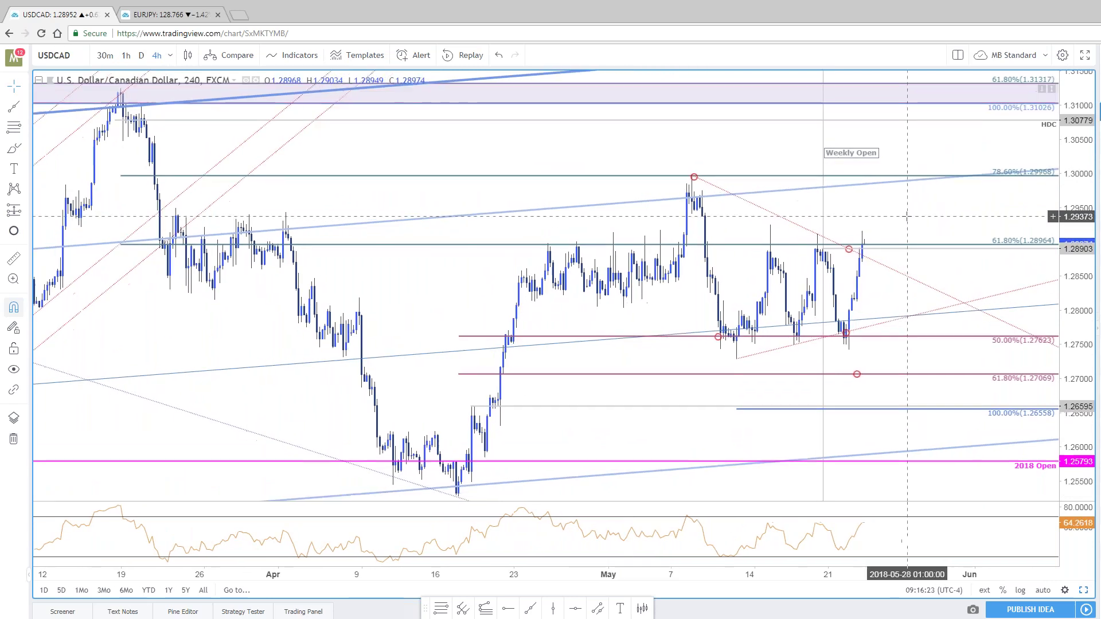
click(1085, 591)
drag(1073, 235, 1054, 300)
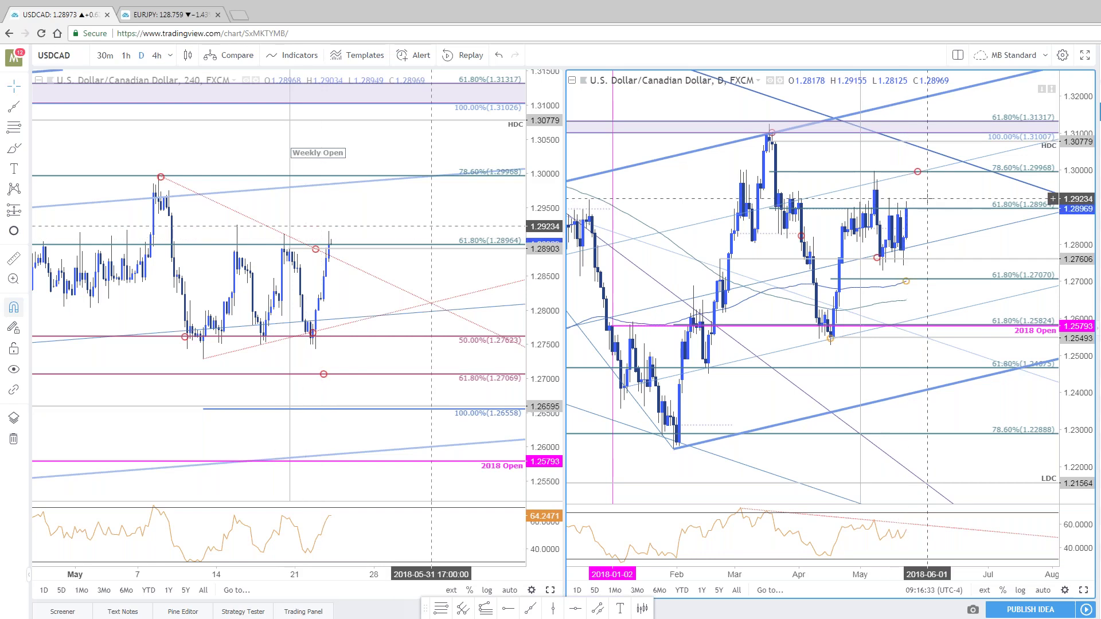
scroll(1006, 429, down, 1)
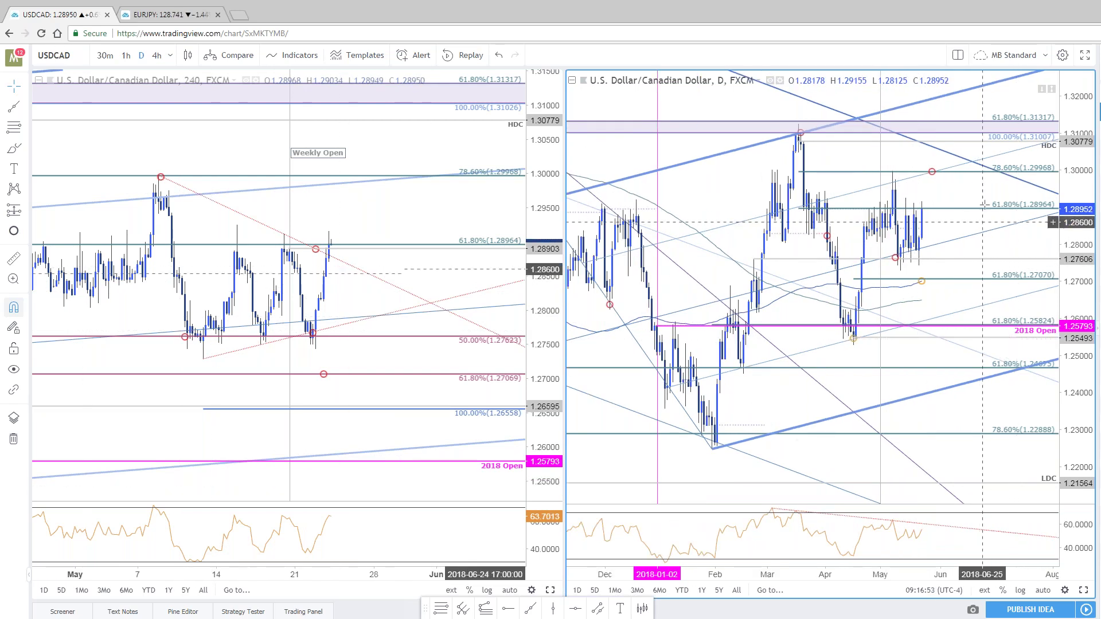
Delete the two thin red trend lines on the USDCAD 240-minute chart, the descending one and the ascending one
drag(431, 275, 456, 284)
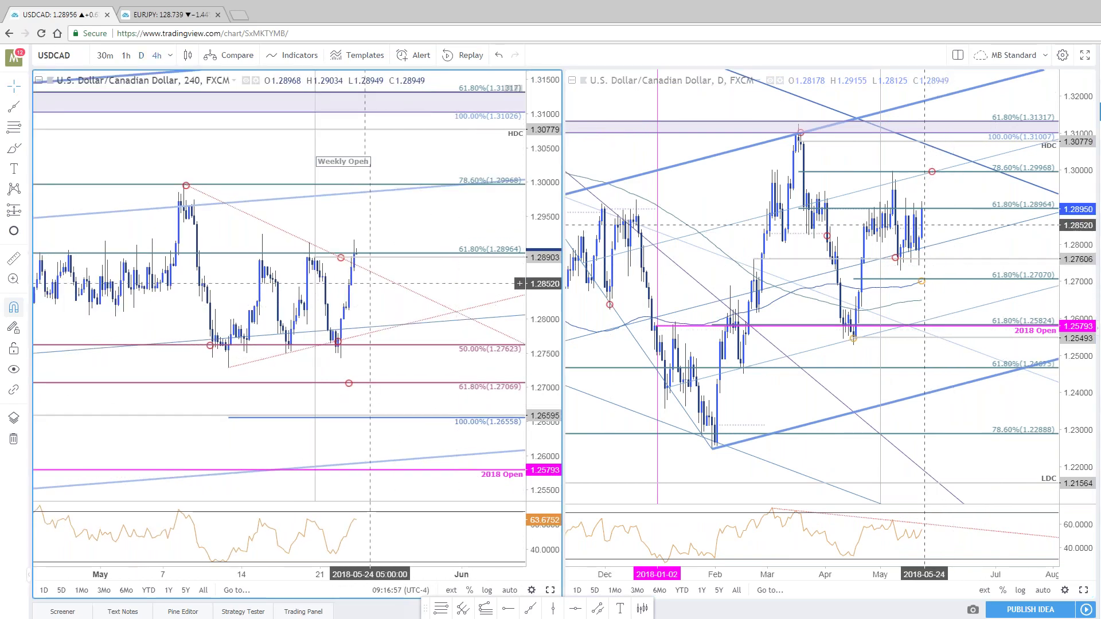
click(226, 206)
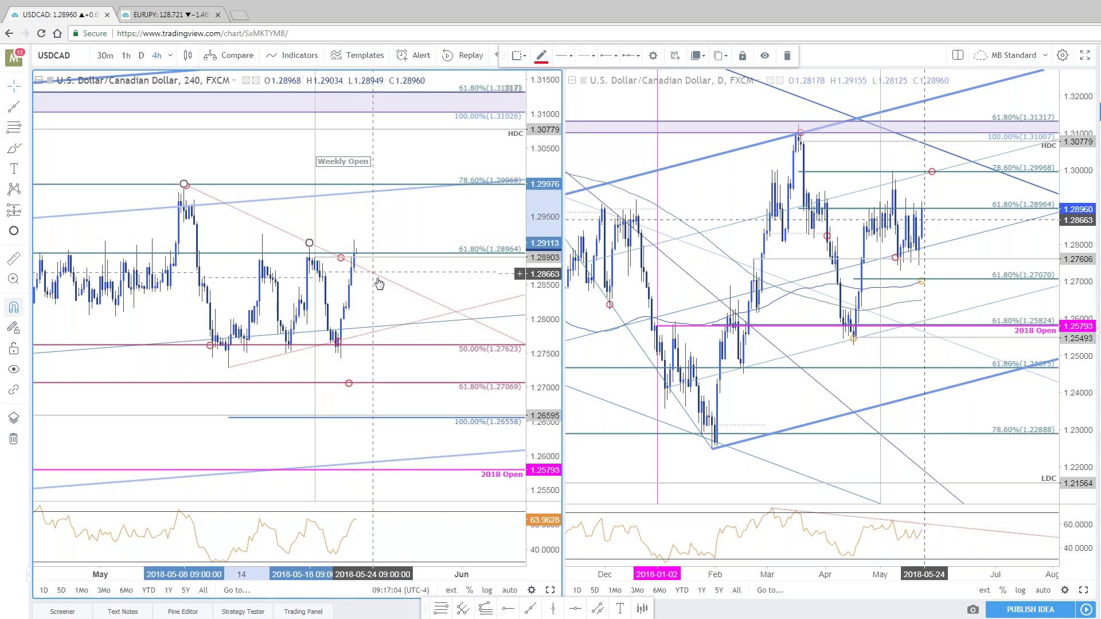
key(Delete)
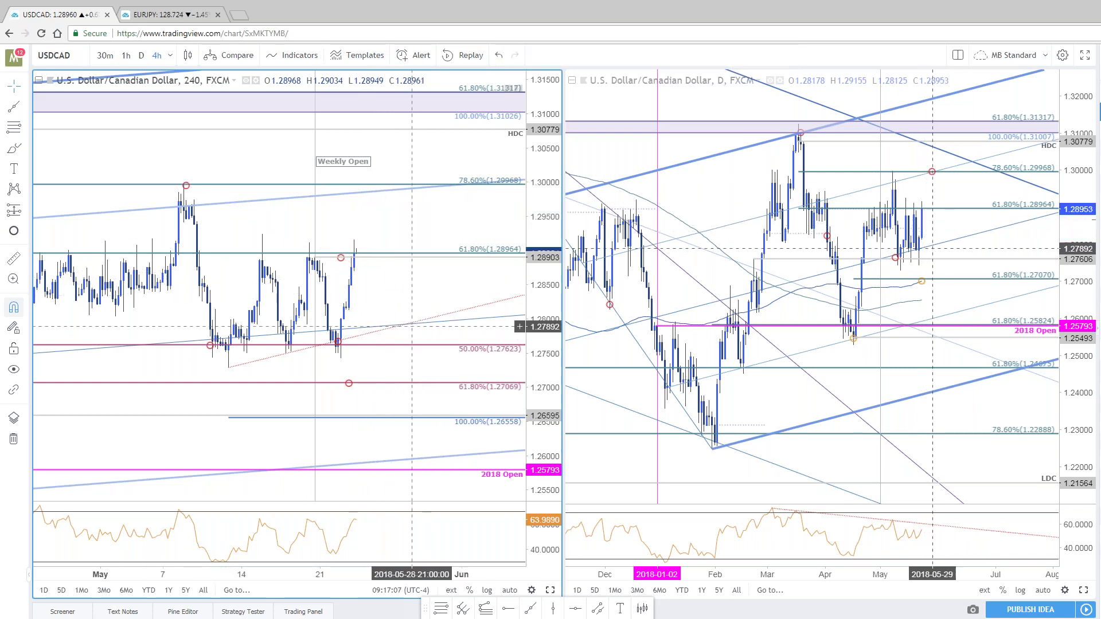
click(440, 315)
key(Delete)
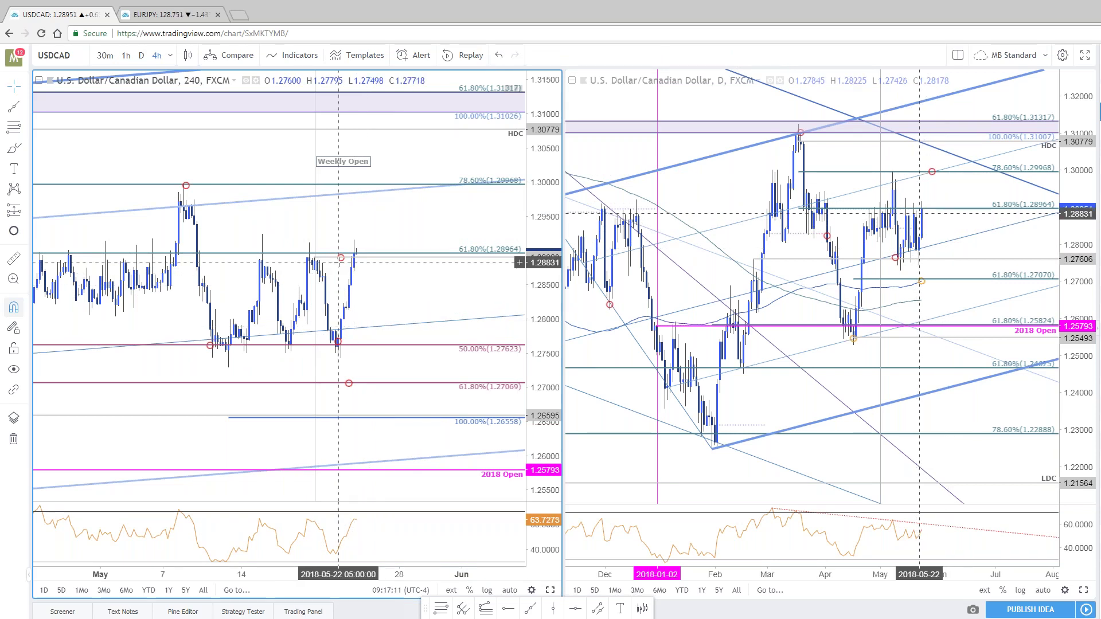
Move the red circle near the weekly open highs onto the latest candle at the 61.80% level (1.28964)
mouse_move(341, 259)
mouse_down()
mouse_move(359, 268)
mouse_move(357, 256)
mouse_up()
click(410, 302)
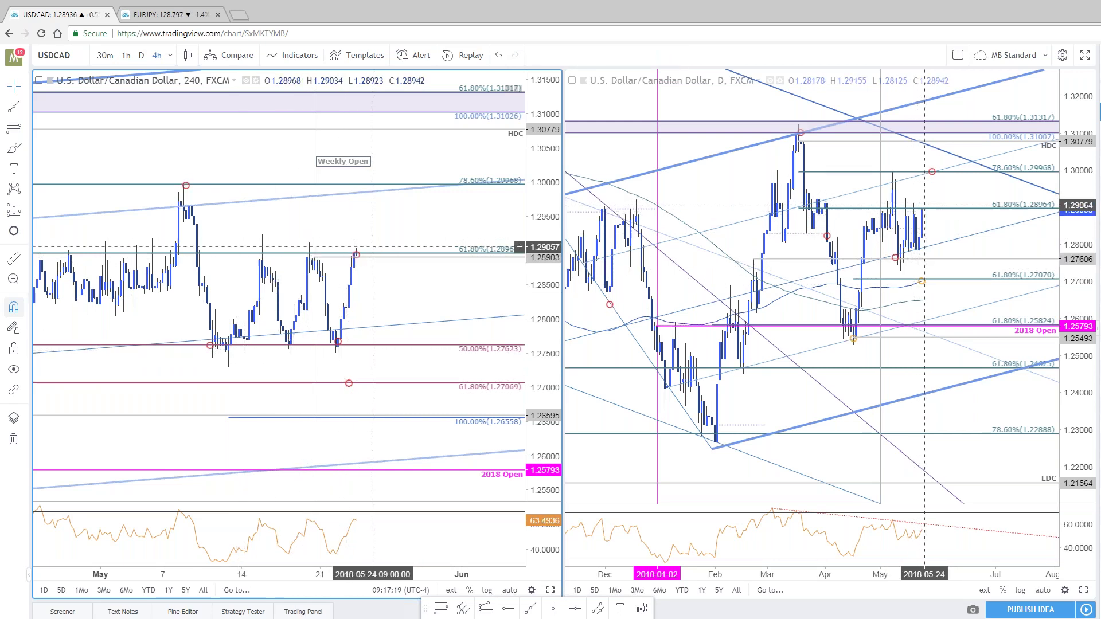
Switch from the two-chart layout to the Weekly Charts layout and load USDCAD to view its long-term trend lines
drag(438, 308, 496, 302)
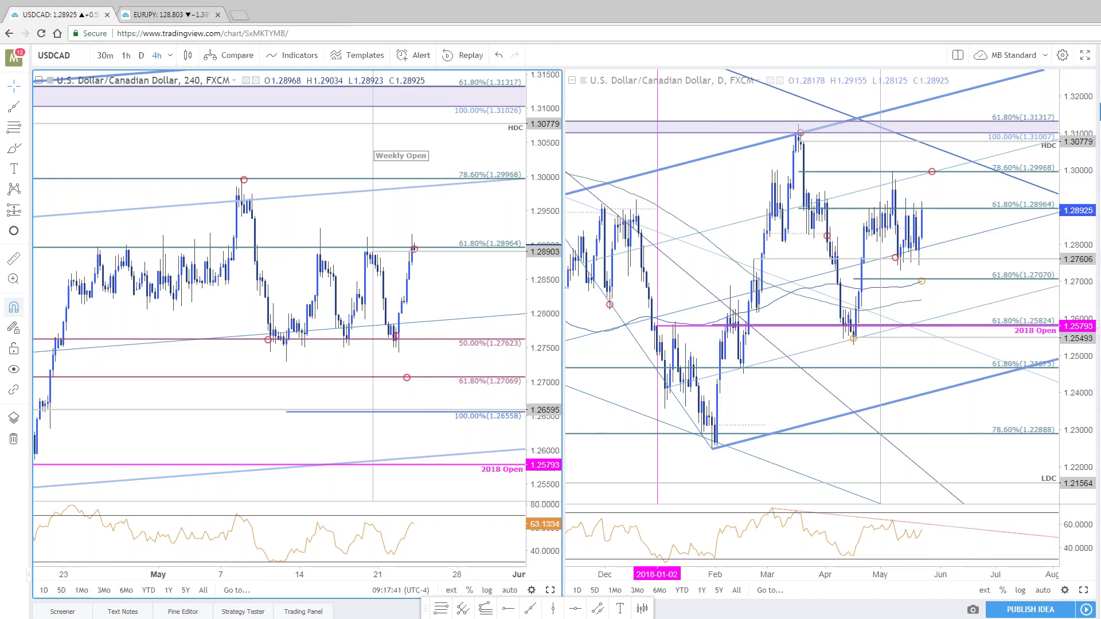
click(199, 17)
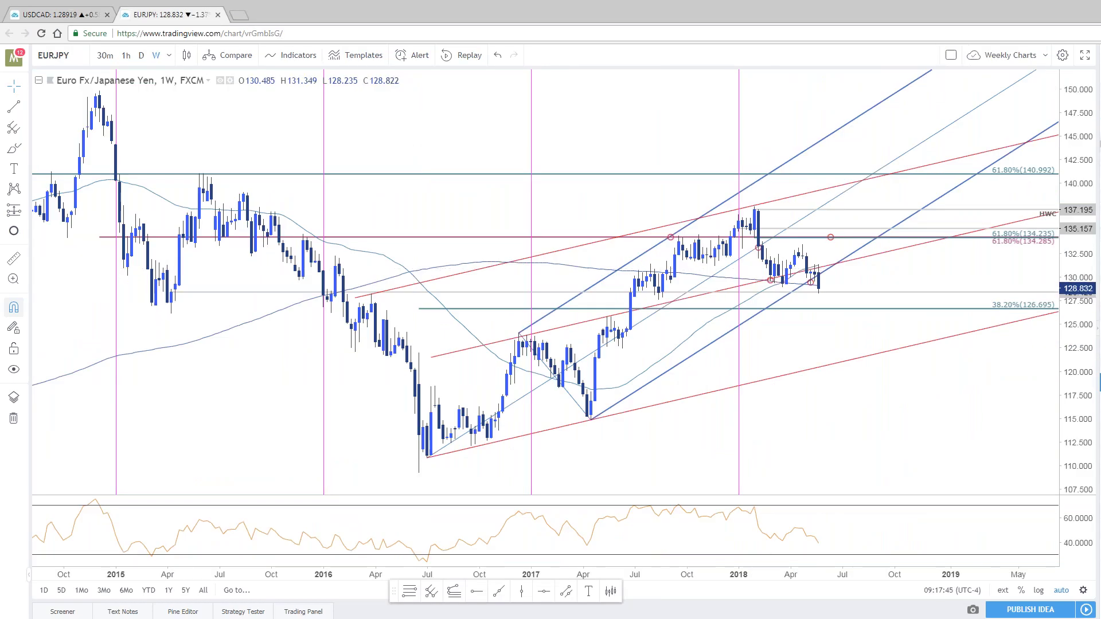
key(Down)
scroll(894, 348, down, 3)
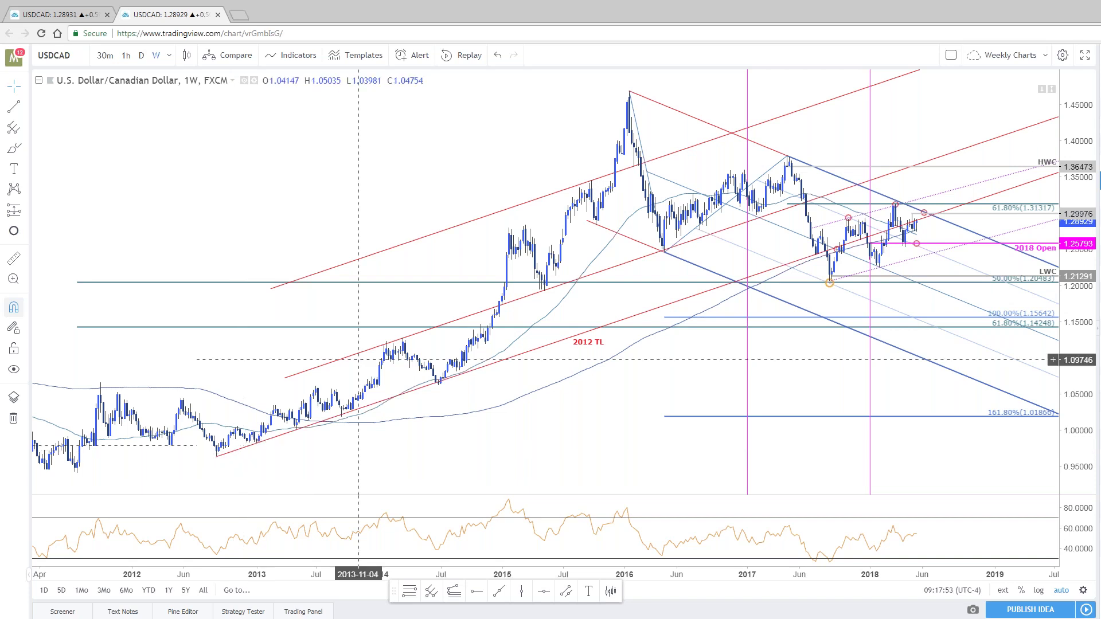
scroll(682, 290, up, 3)
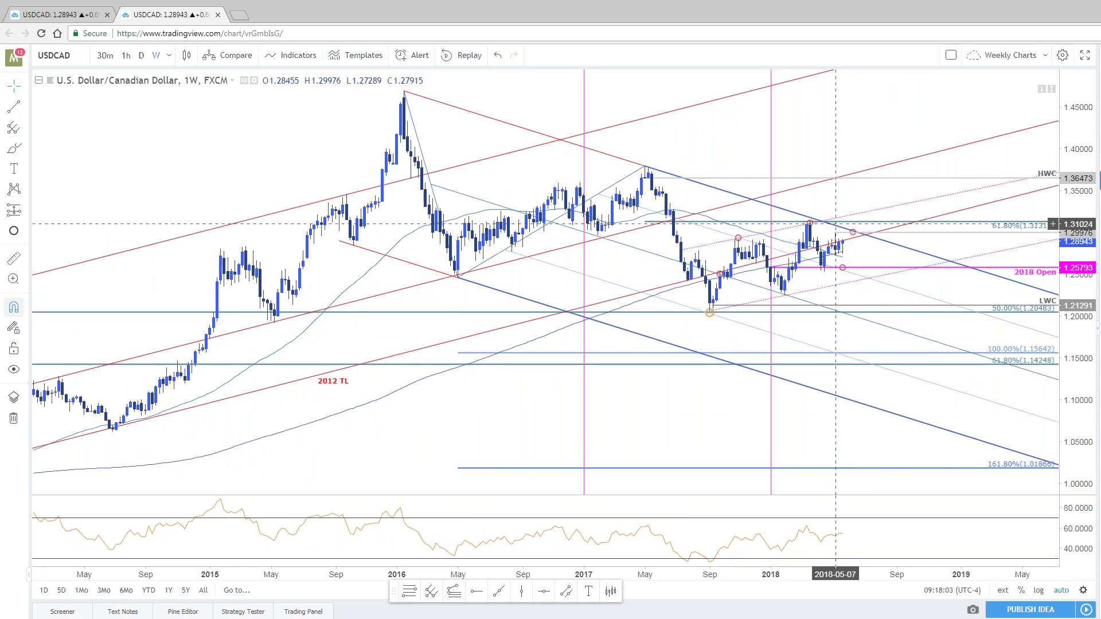
Examine the USDCAD weekly chart in Line style, then restore the Candles style
click(186, 55)
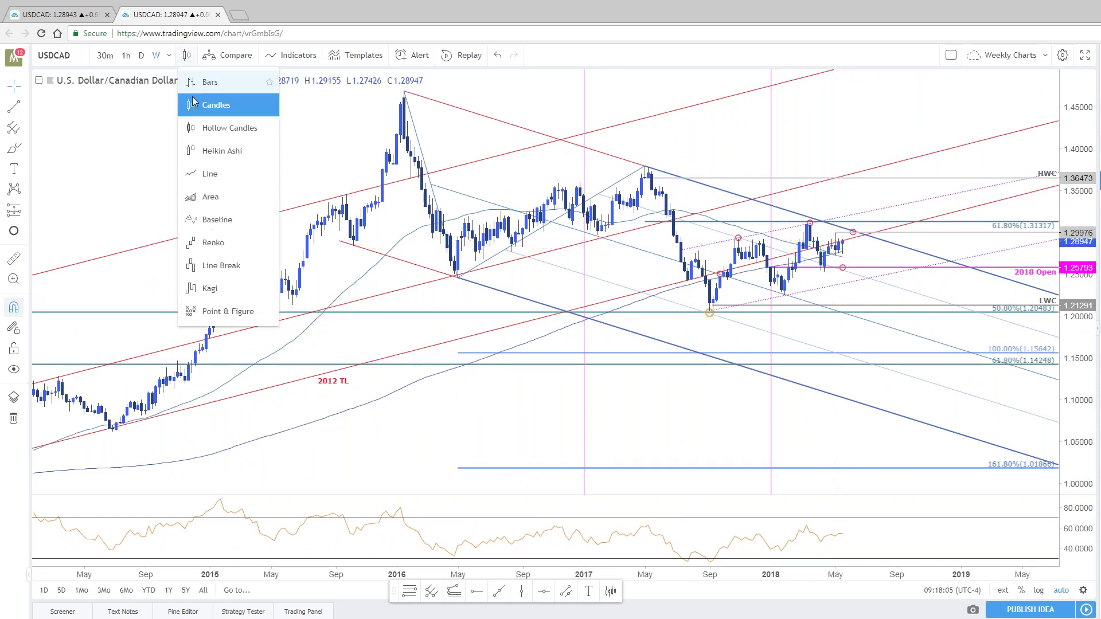
click(198, 174)
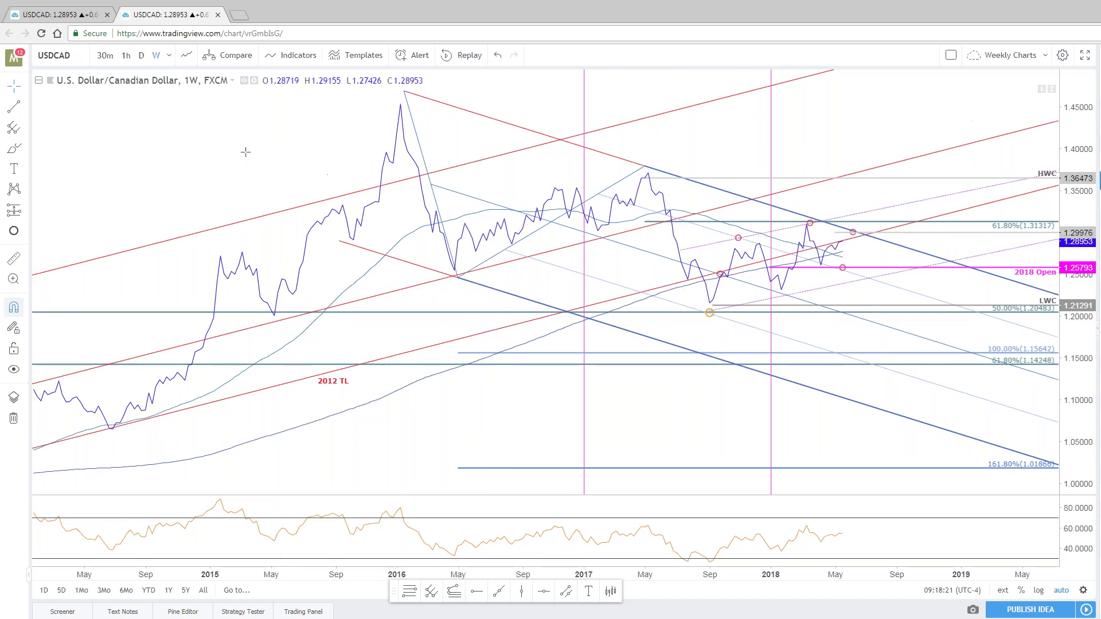
click(186, 55)
click(216, 108)
scroll(458, 390, down, 2)
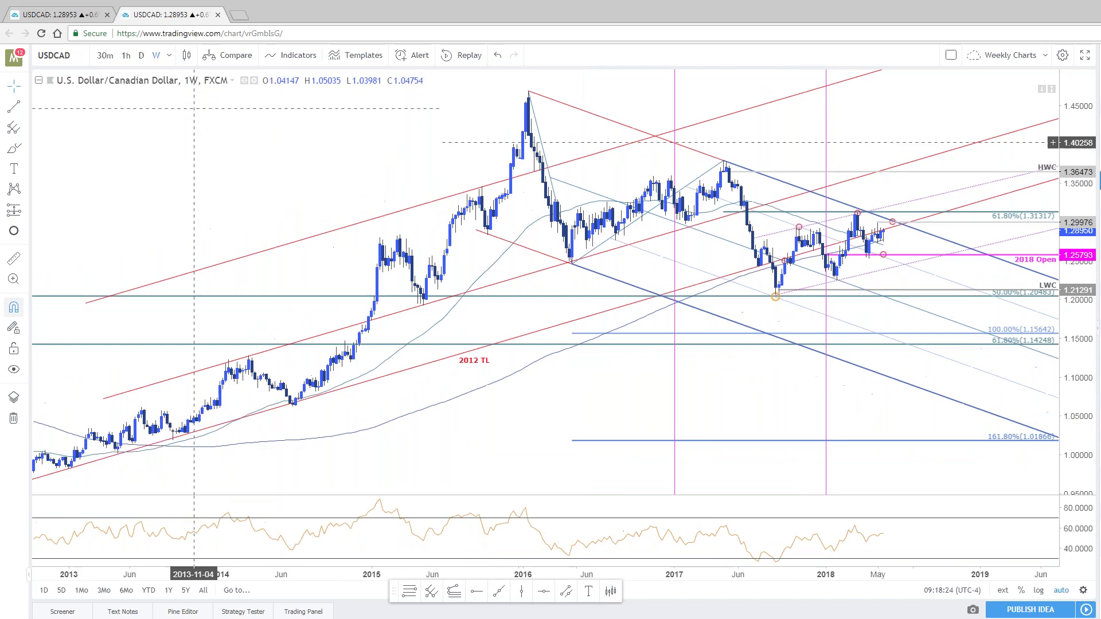
Return to the two-chart USDCAD layout and inspect the 240-minute chart's support and resistance levels with a wider price range
click(76, 17)
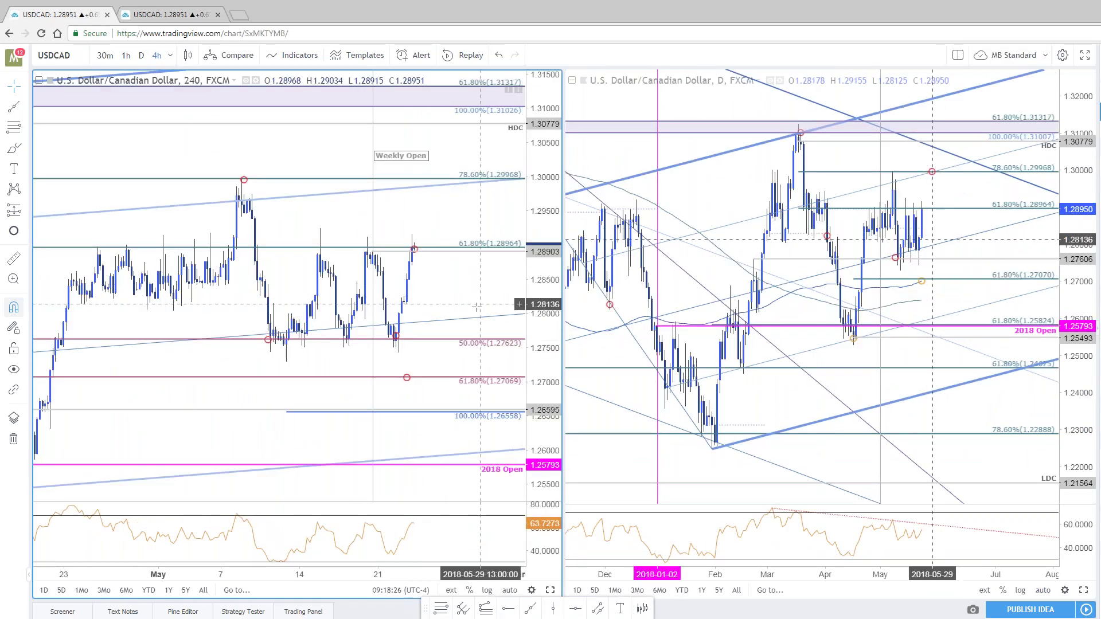
scroll(478, 320, up, 3)
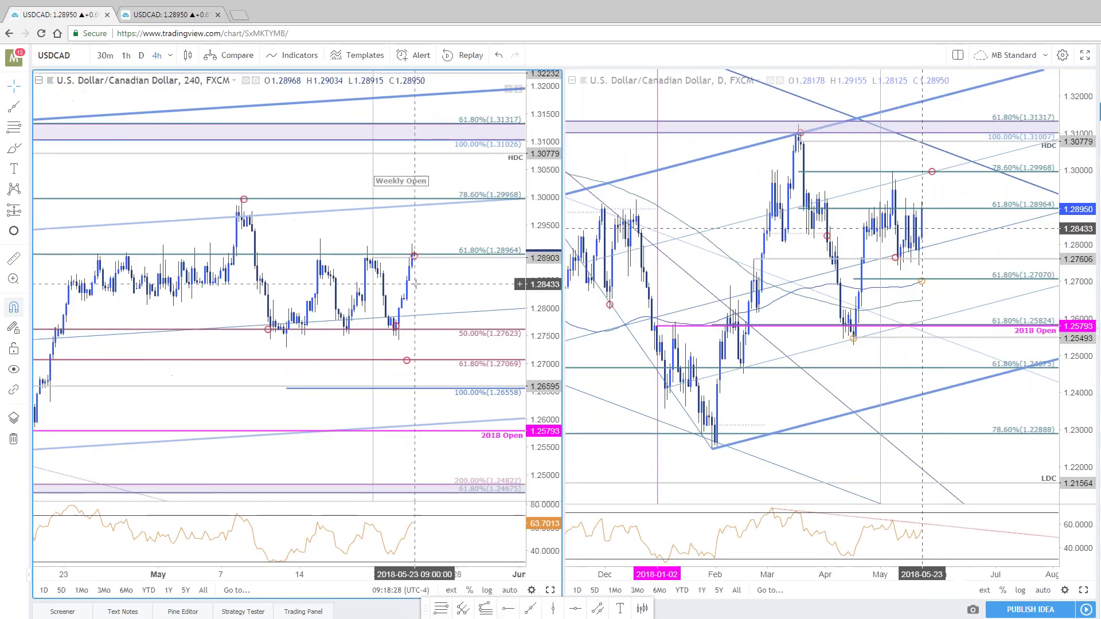
drag(449, 304, 447, 283)
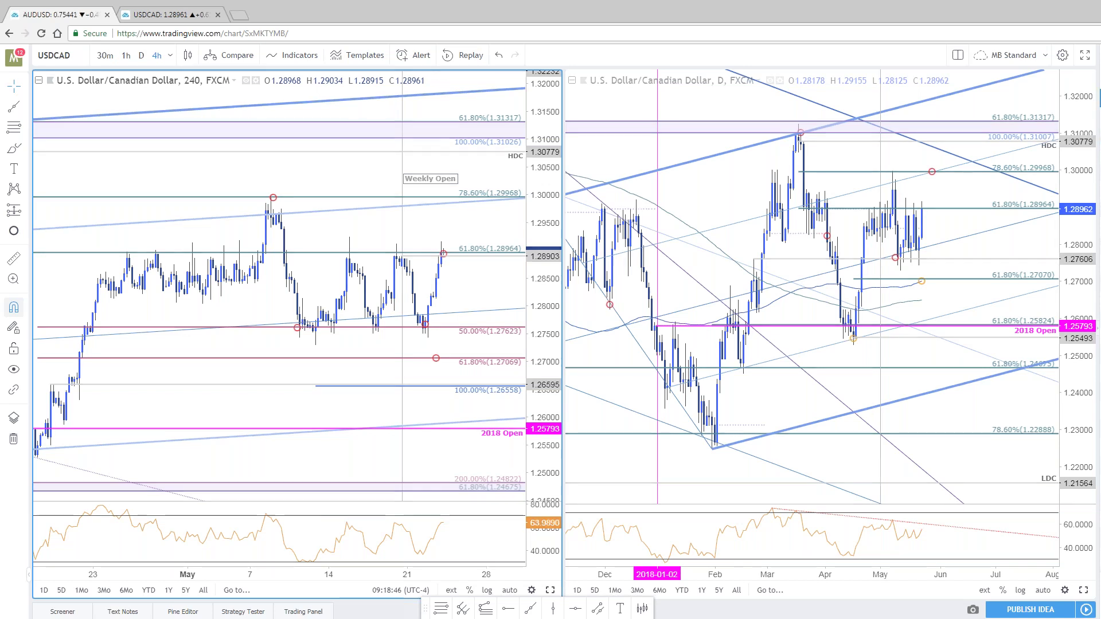
Load AUDUSD in the two-chart layout and maximize its 240-minute chart
key(Down)
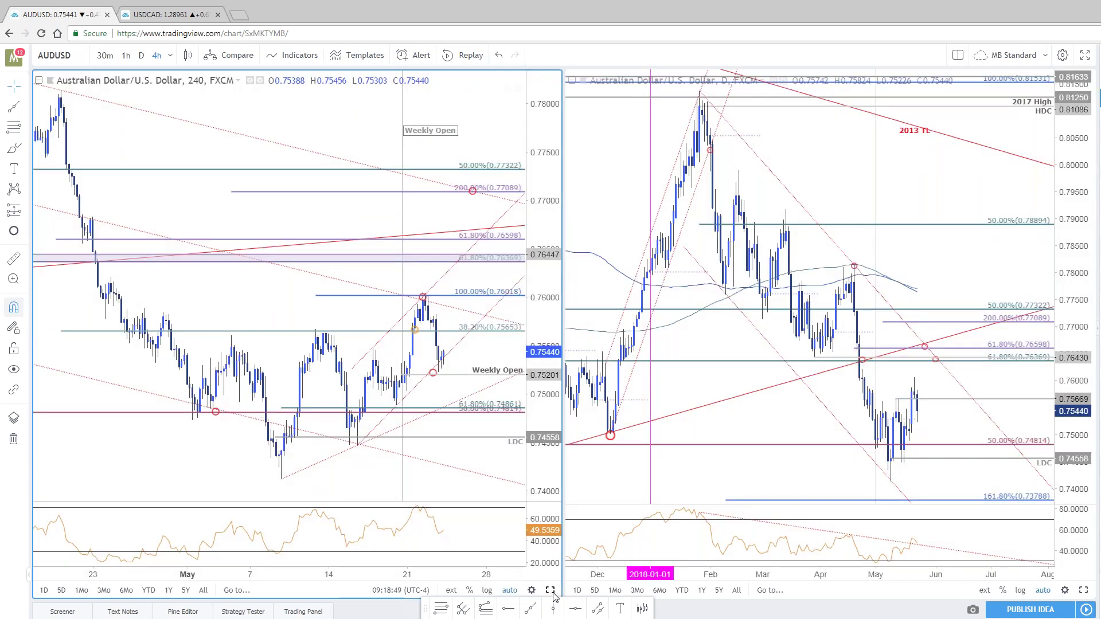
click(551, 591)
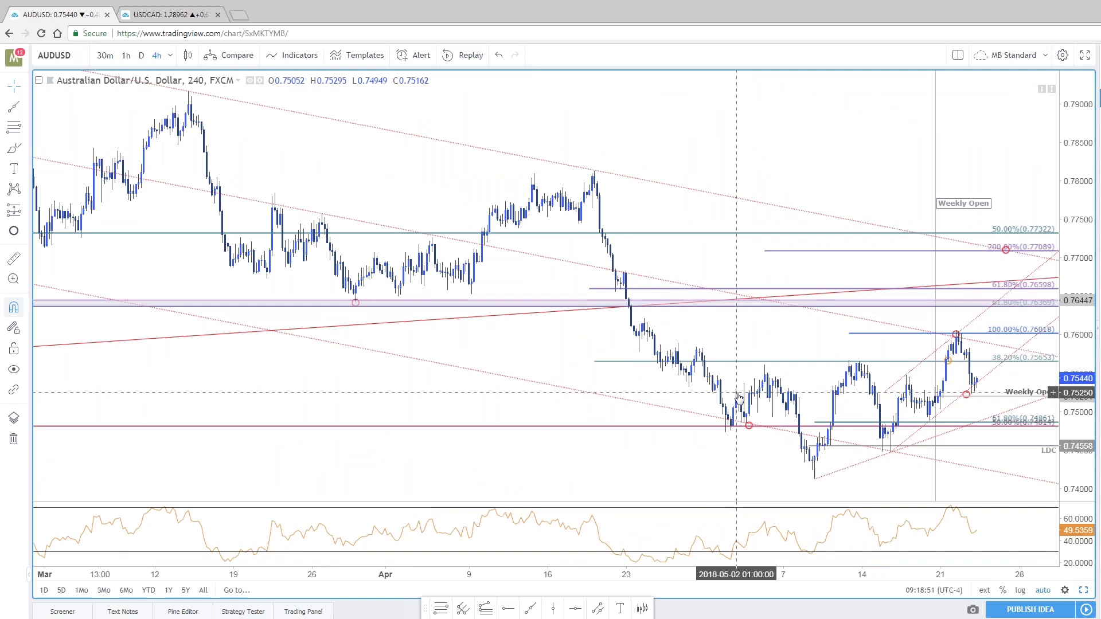
Inspect AUDUSD's recent price action on the 30-minute interval, then restore the 240-minute interval
text(30)
key(Return)
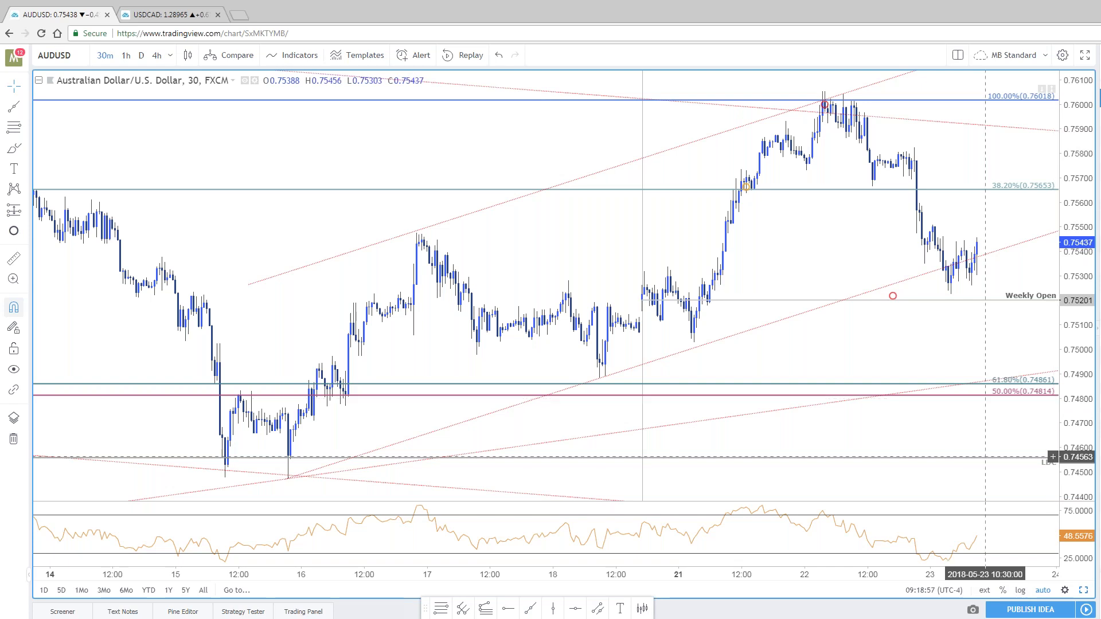
drag(883, 249, 825, 245)
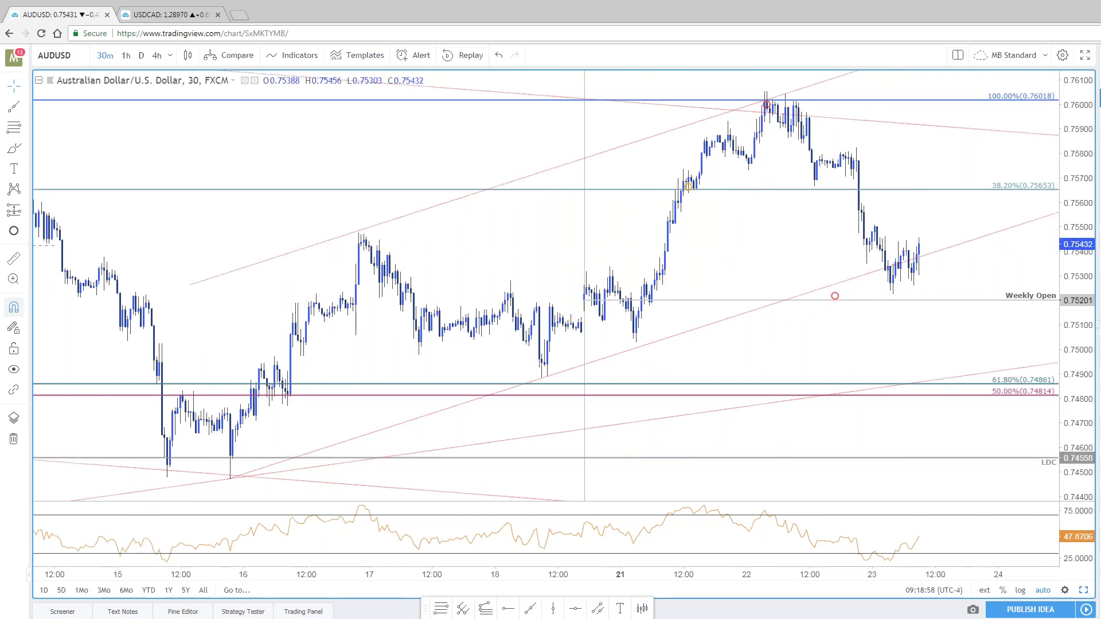
text(240)
key(Return)
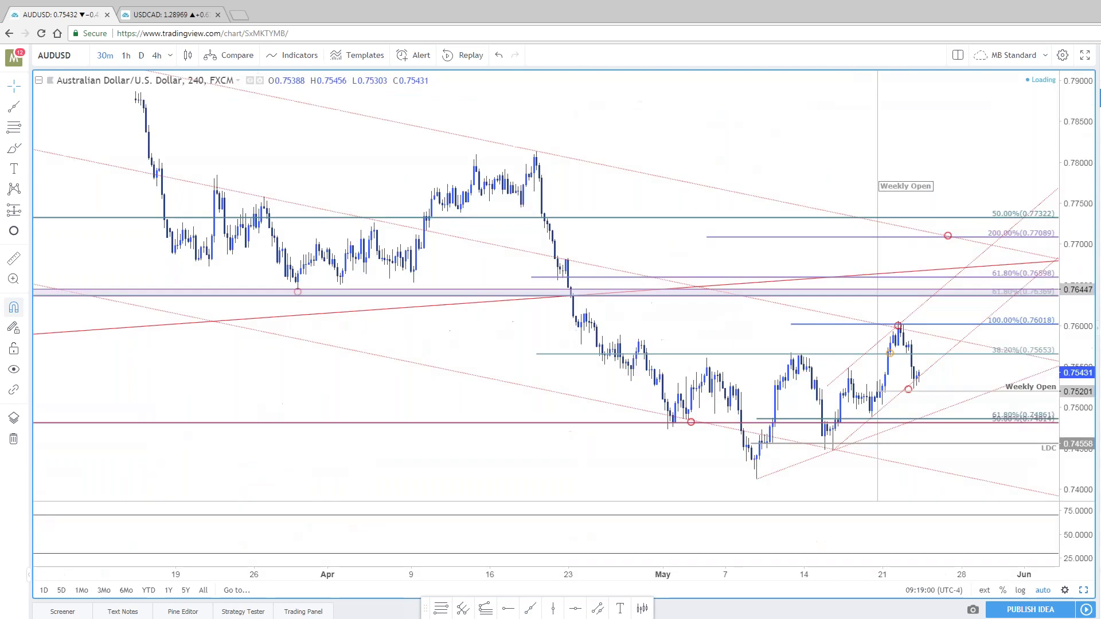